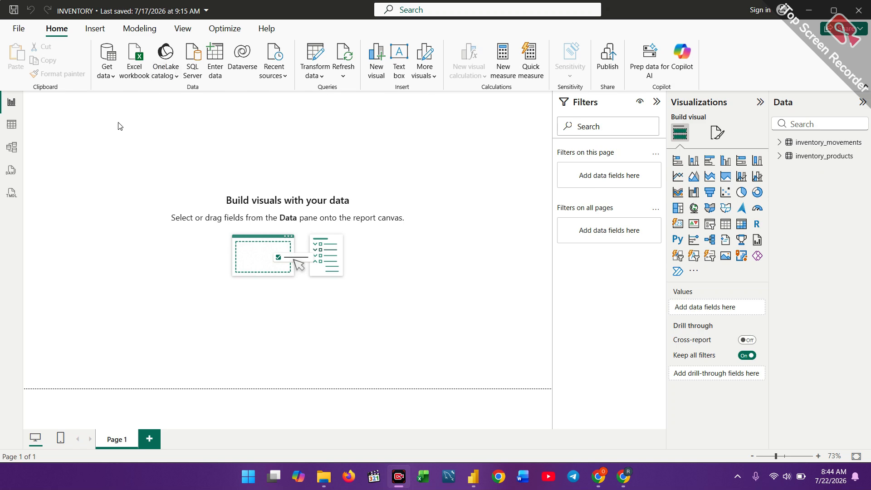
Step: Examine the columns of the inventory_movements table and the data of the inventory_products table in table view
left_click(12, 125)
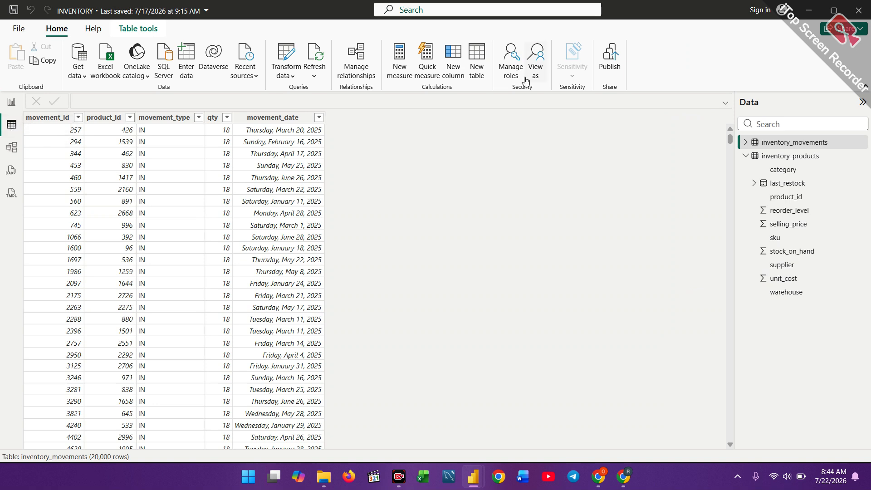
left_click(780, 144)
left_click(63, 118)
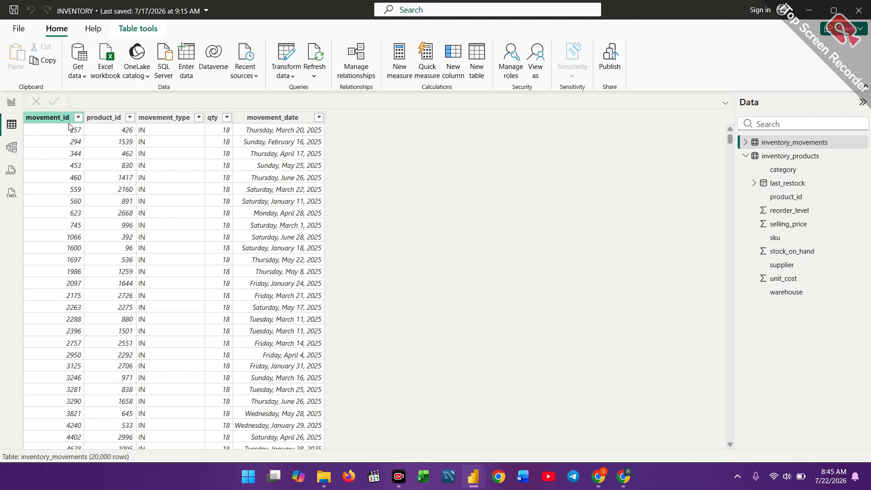
left_click(114, 129)
left_click(159, 122)
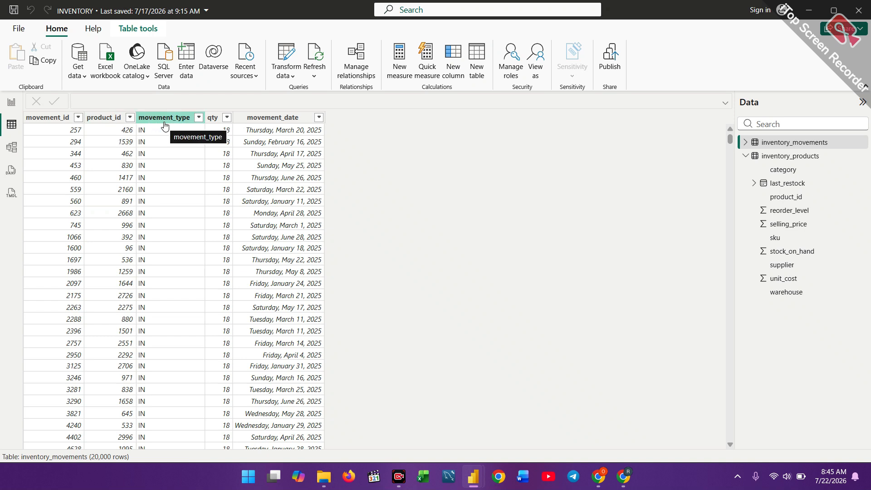
left_click(212, 119)
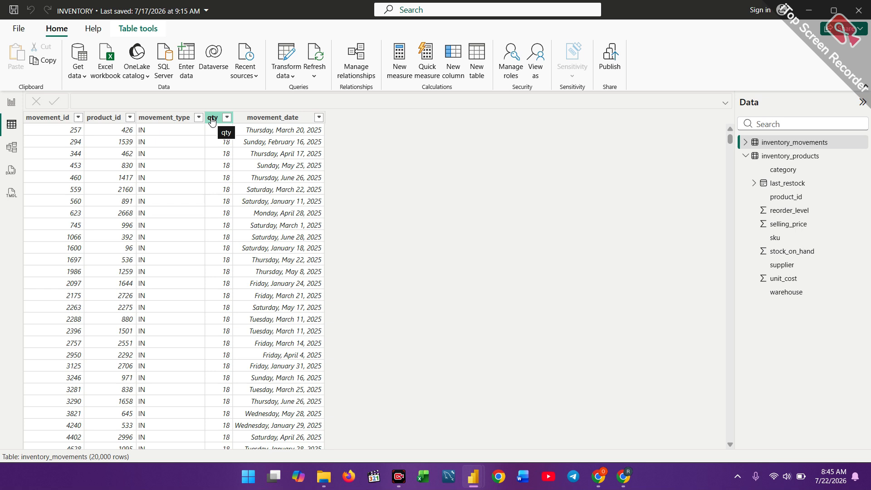
left_click(272, 117)
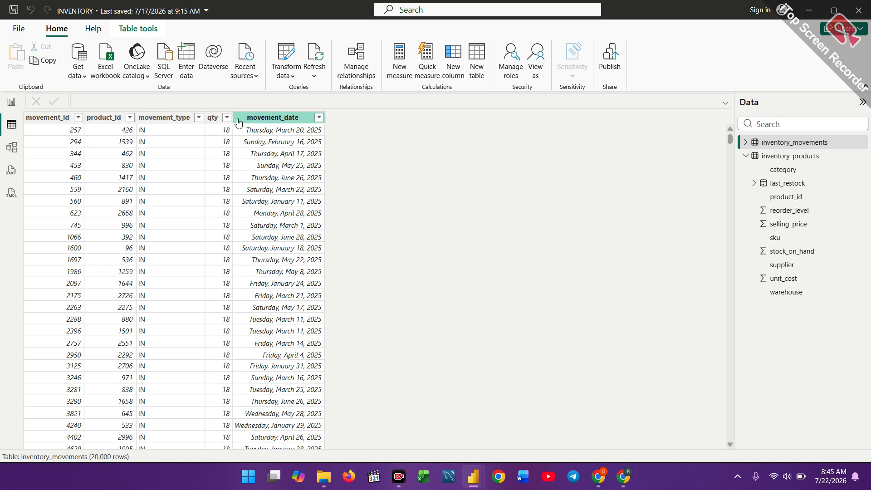
left_click(822, 124)
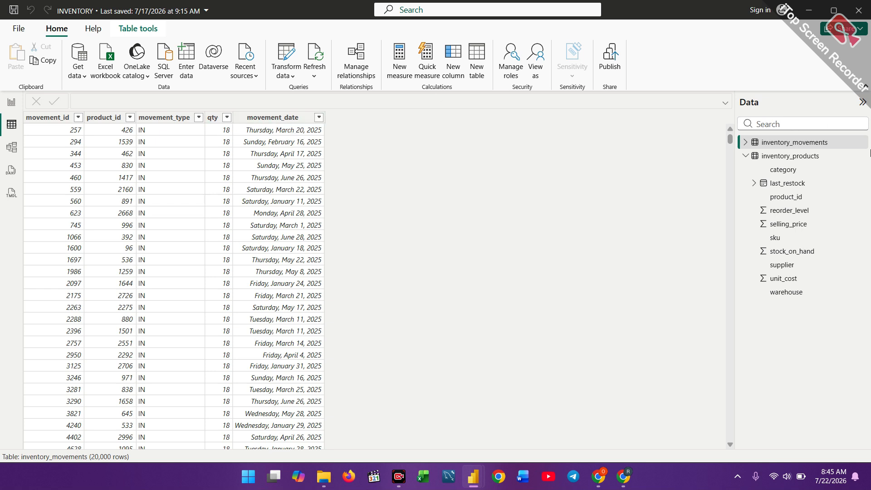
left_click(757, 159)
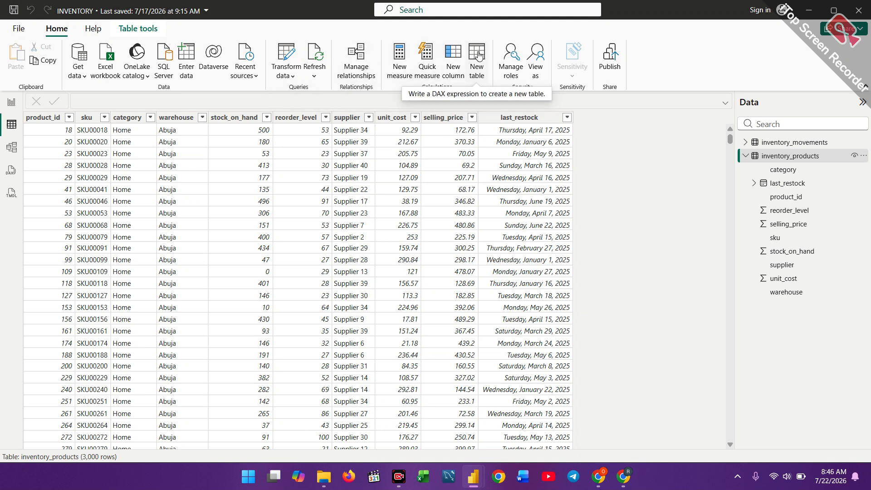
Step: Create a calculated table named calender_date whose formula calls the CALENDAR function, leaving its arguments empty
left_click(479, 55)
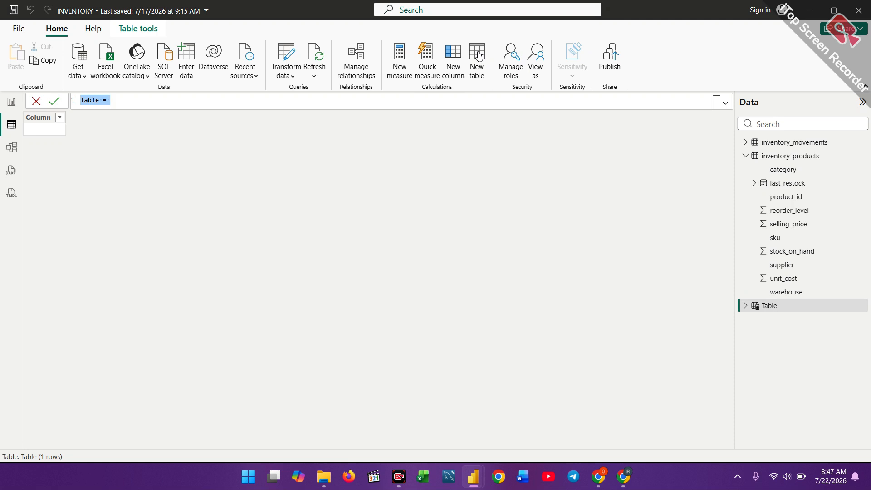
key("BackSpace")
type("cal")
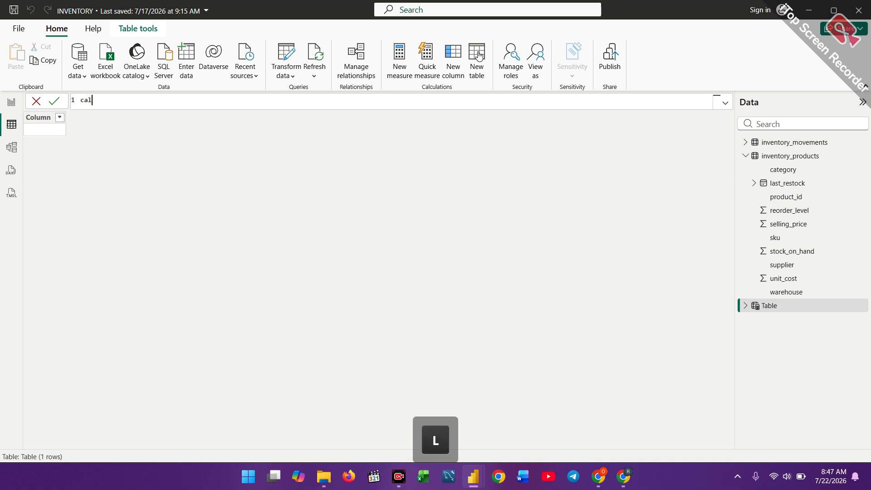
type("ender_dat")
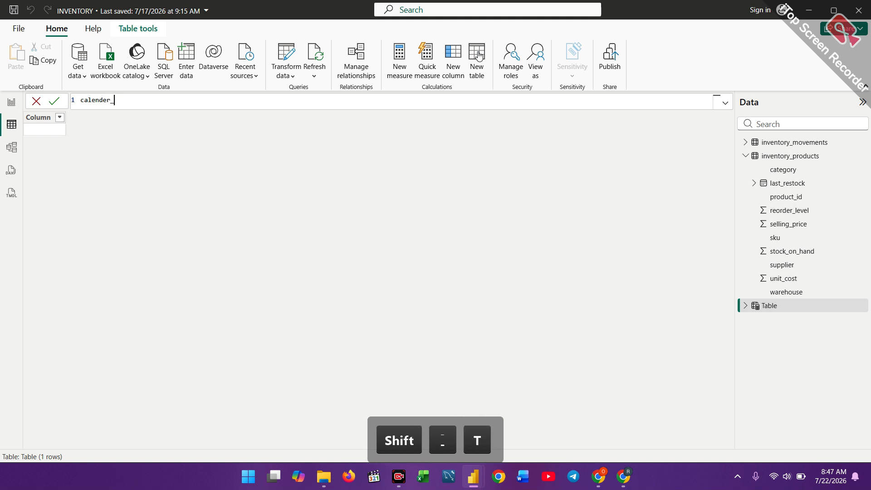
key("BackSpace")
type("date")
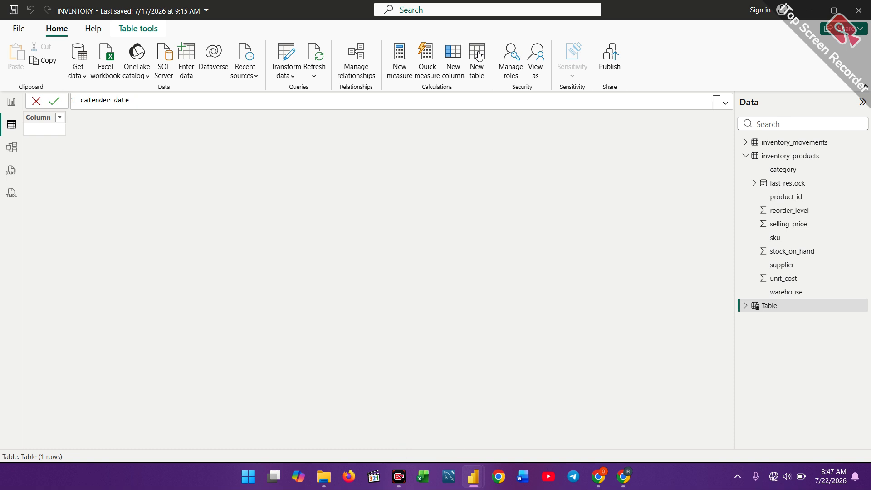
type(" =")
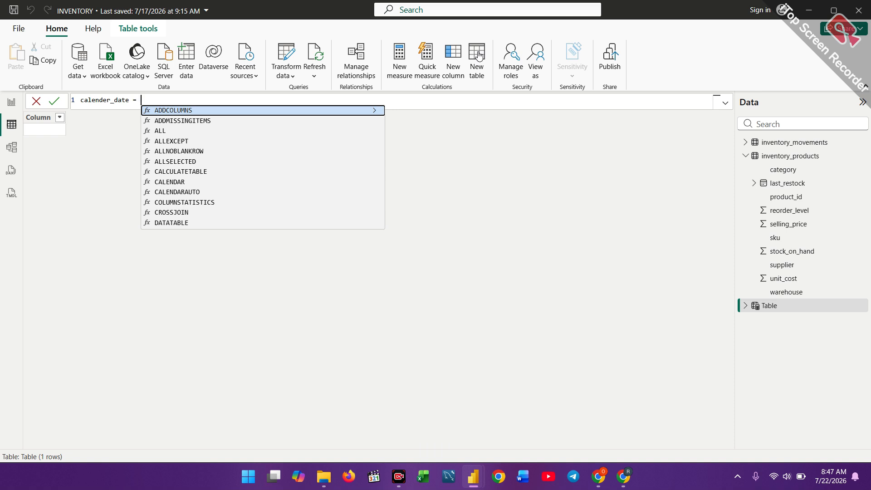
type("ca")
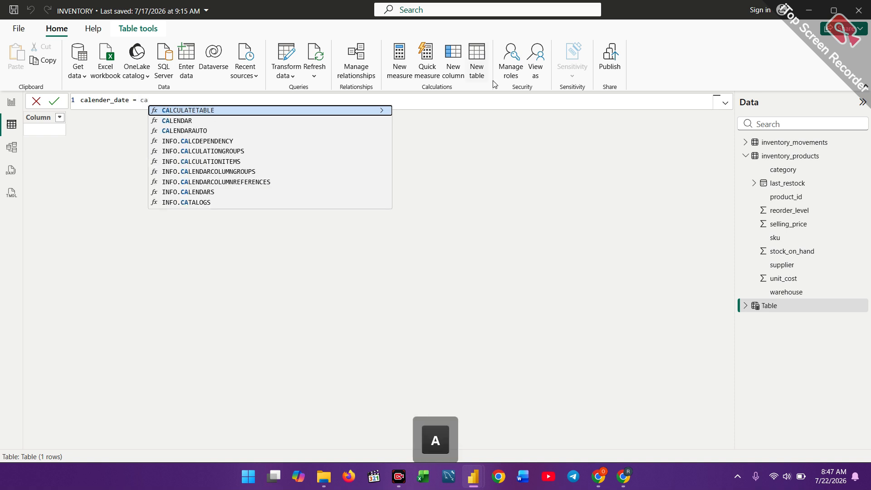
type("le")
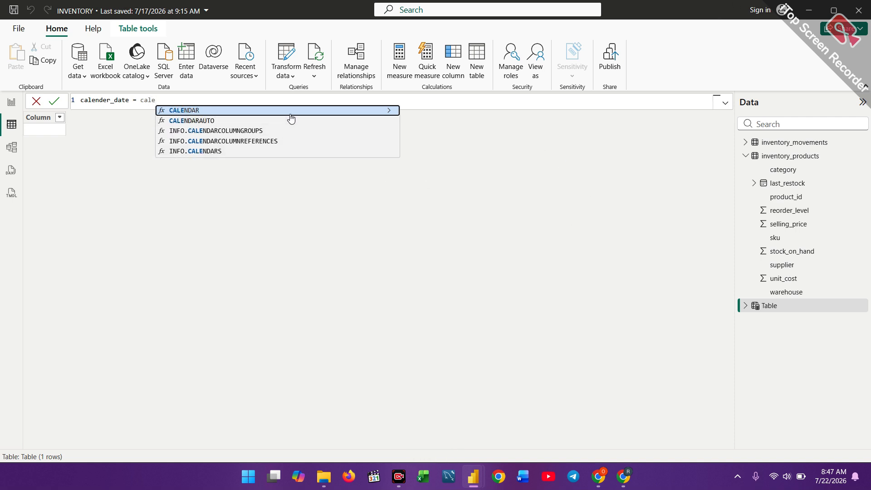
key("Tab")
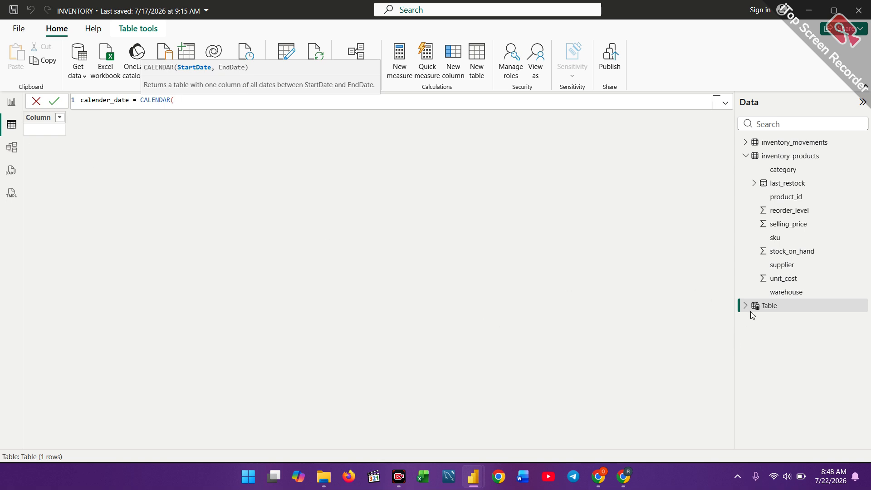
left_click(752, 158)
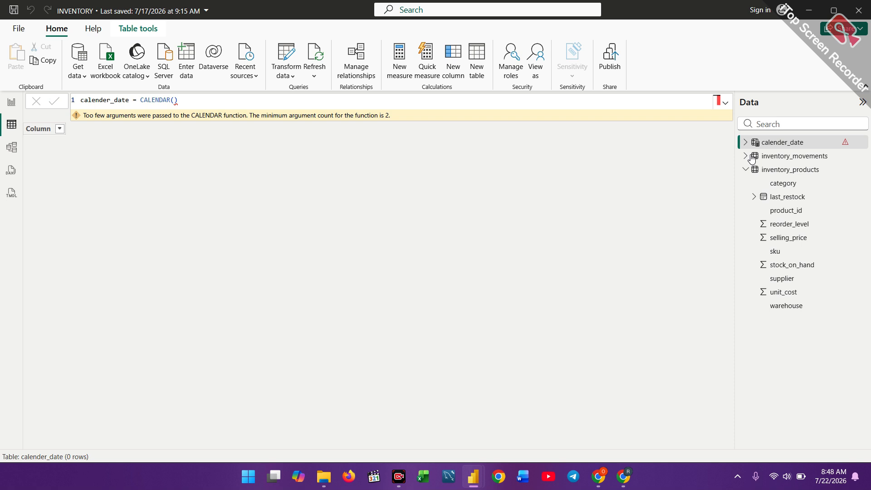
Step: Enter MIN of inventory_movements[movement_date] as the start date of the CALENDAR function in the calender_date formula
left_click(749, 144)
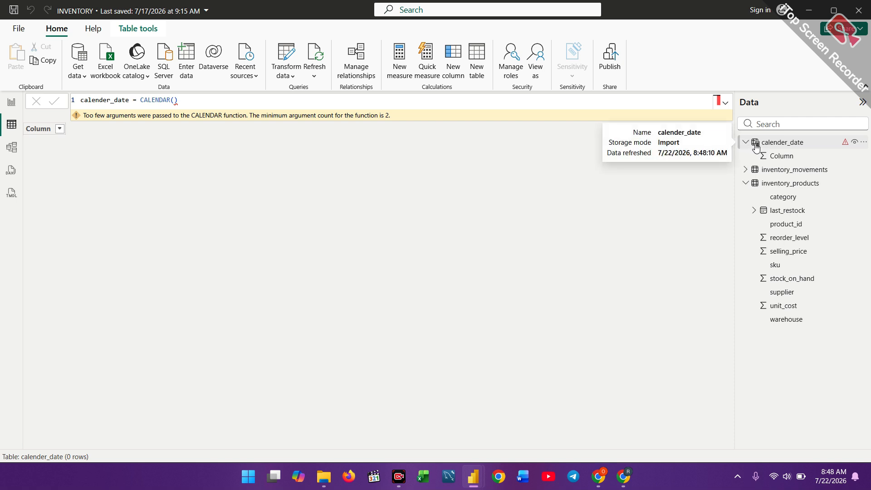
left_click(755, 172)
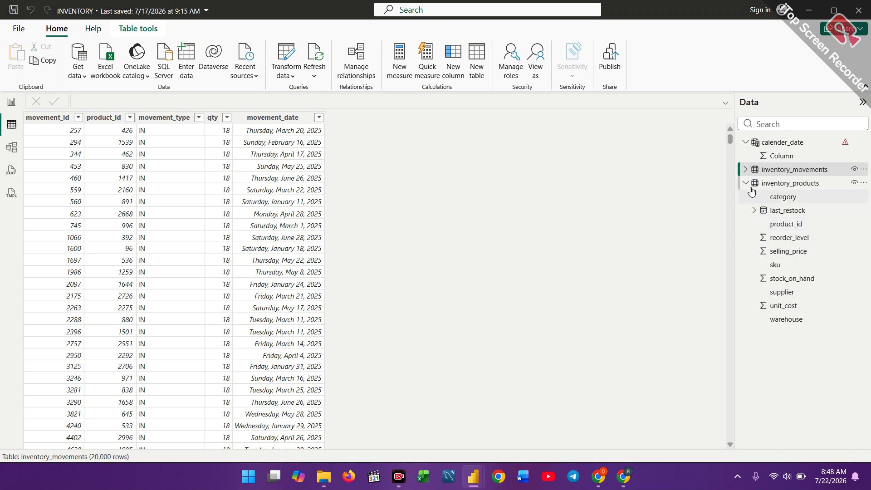
left_click(765, 144)
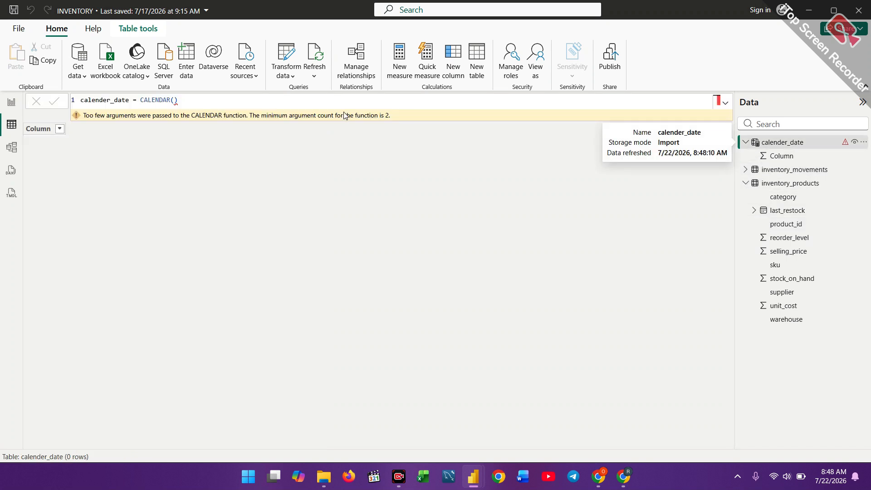
left_click(179, 99)
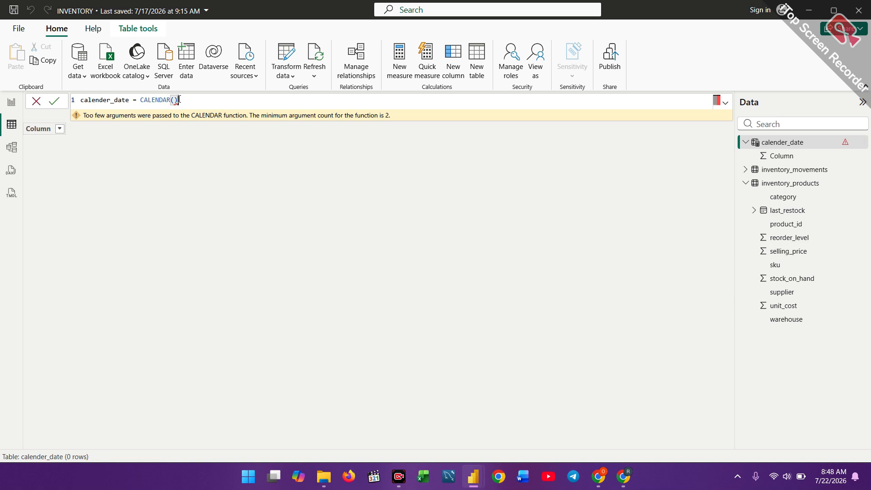
key("BackSpace")
type("min")
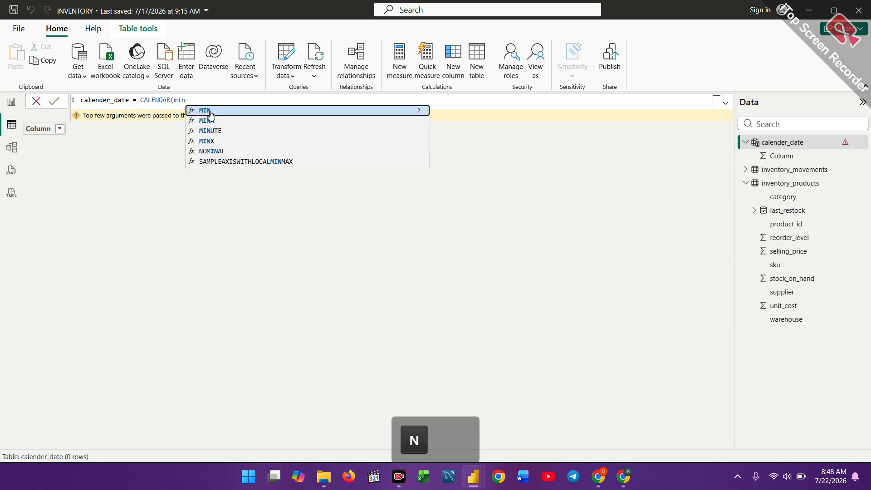
left_click(213, 112)
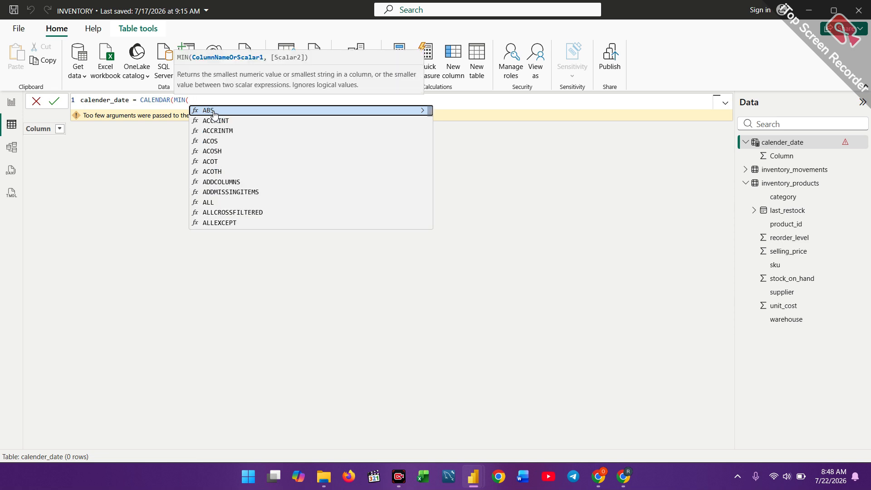
type("mov")
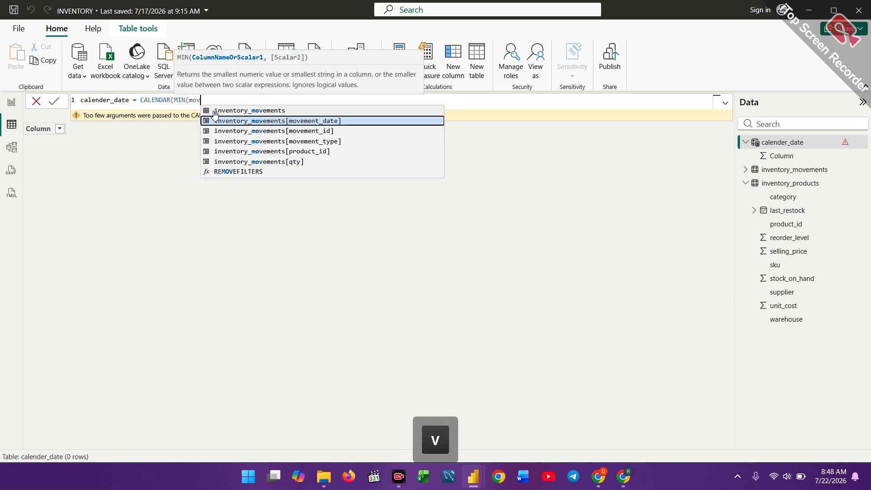
left_click(300, 122)
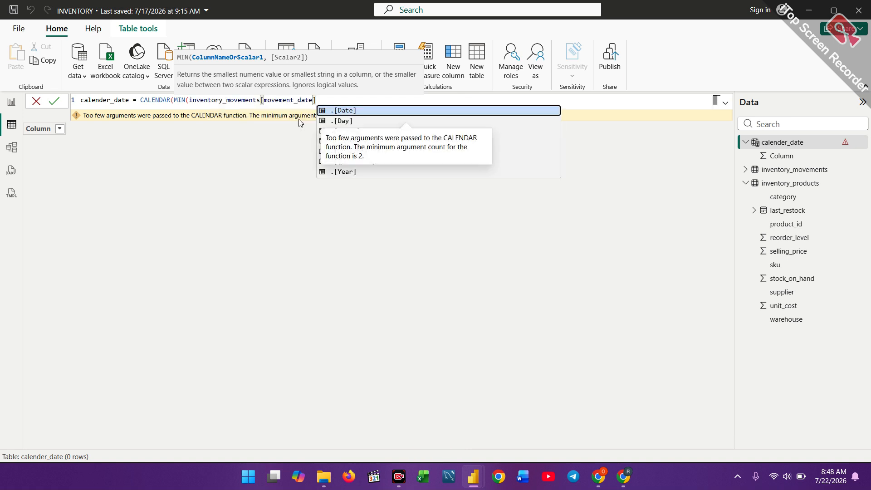
Step: Add MAX(inventory_movements[movement_date]) as the end date, close the MIN and MAX parentheses, and commit the calender_date formula
type(",max")
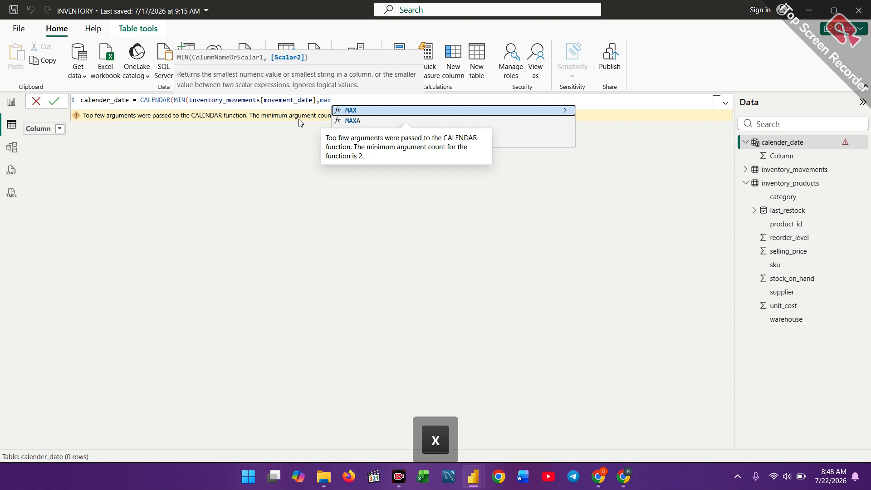
left_click(384, 111)
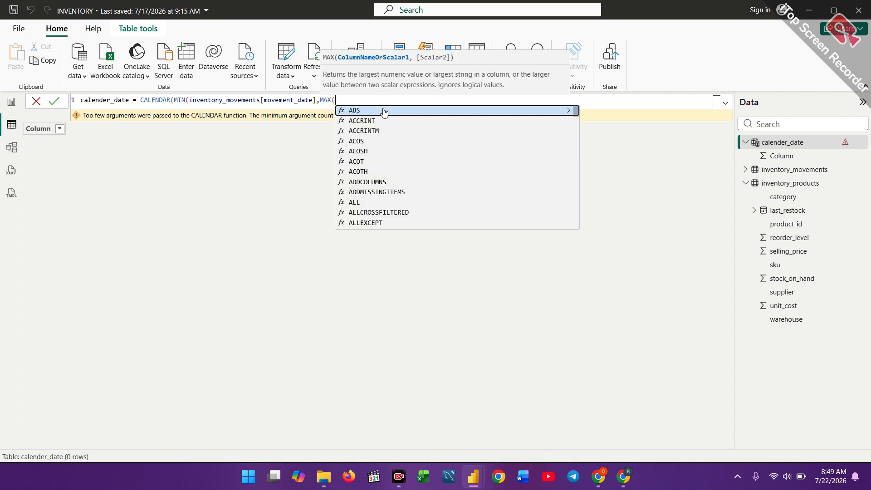
type("mov")
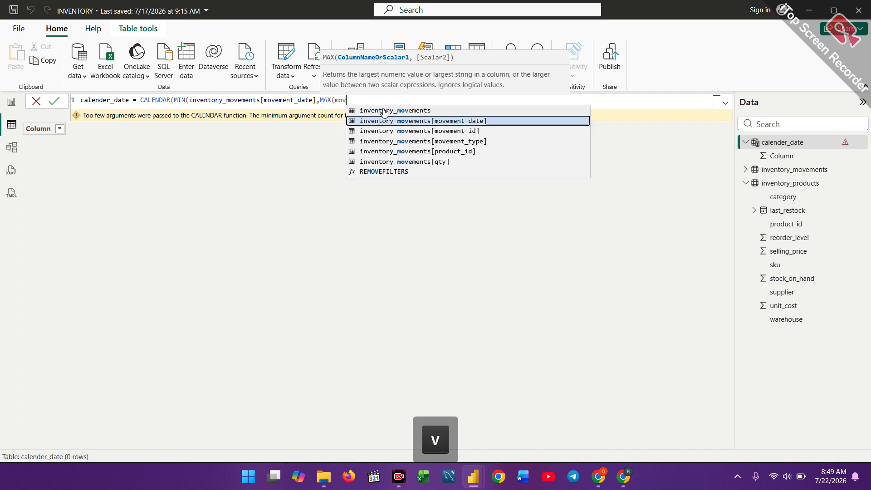
left_click(450, 123)
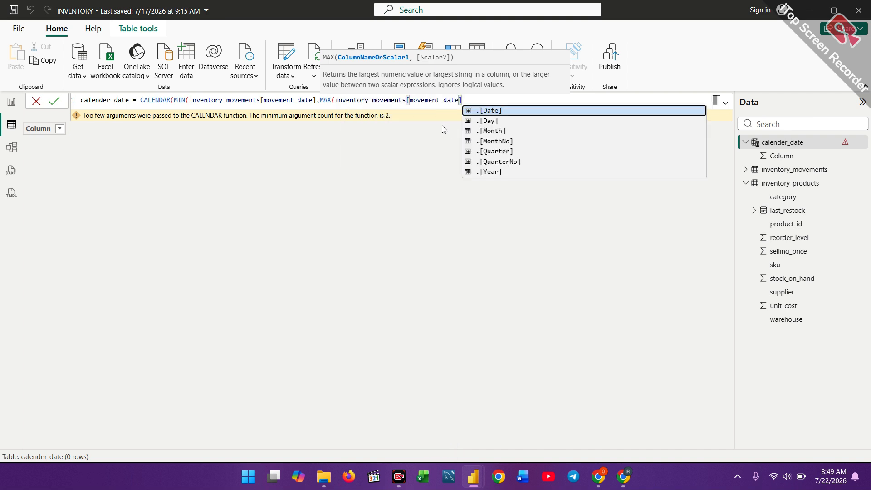
left_click(317, 99)
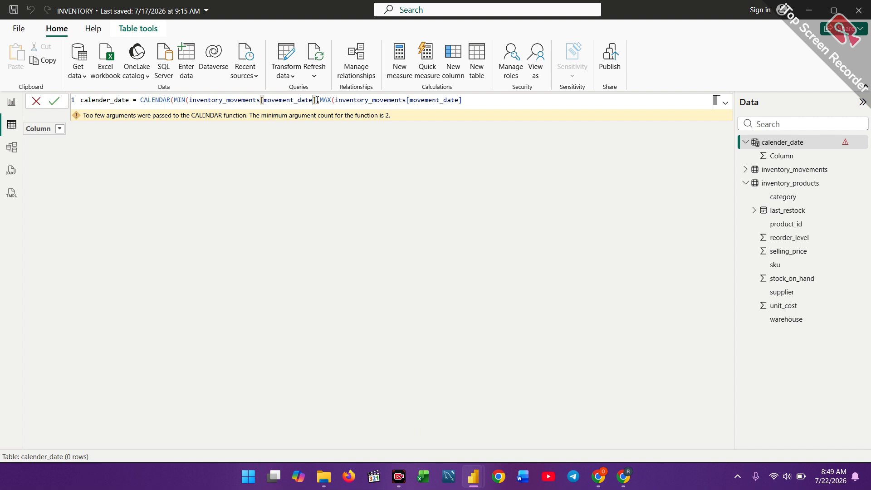
type(")")
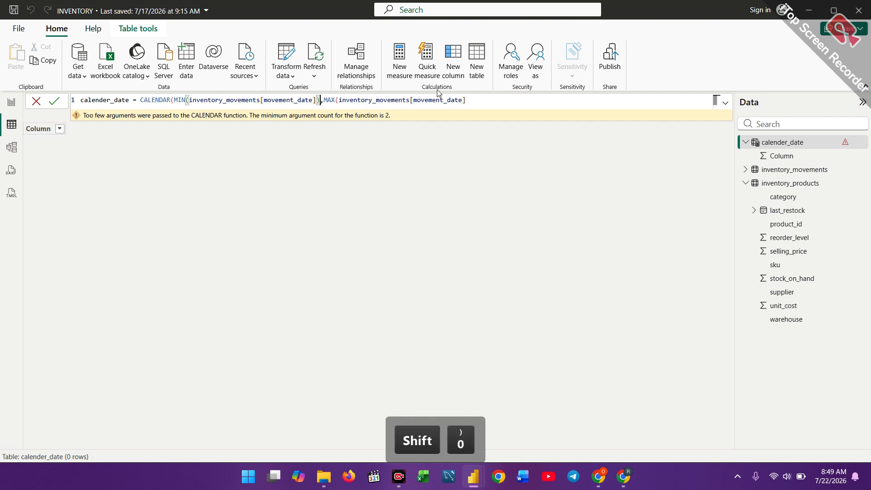
left_click(467, 100)
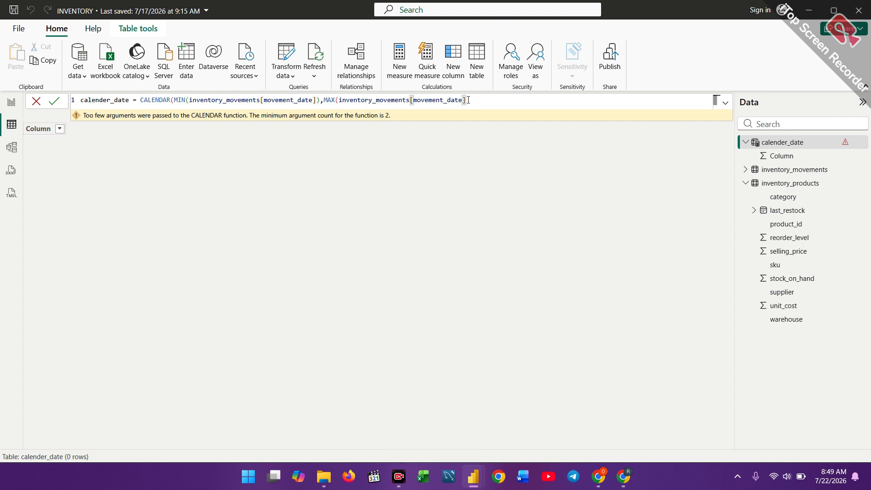
type(")")
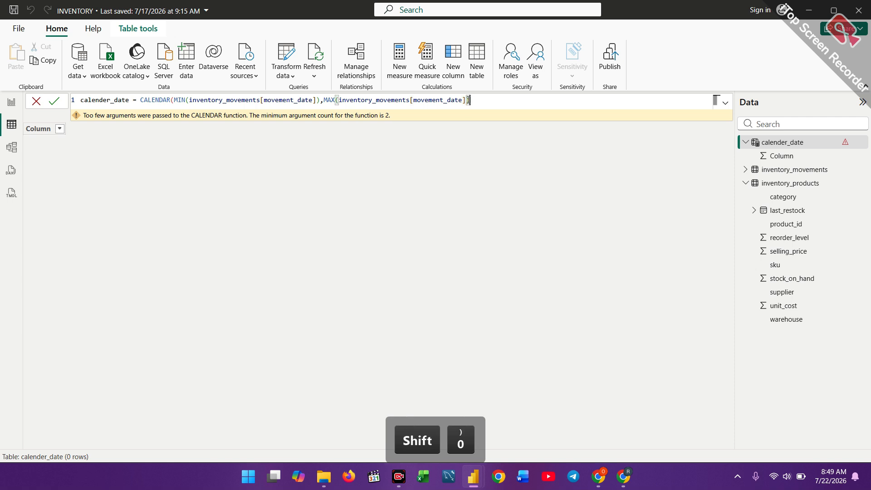
key("Return")
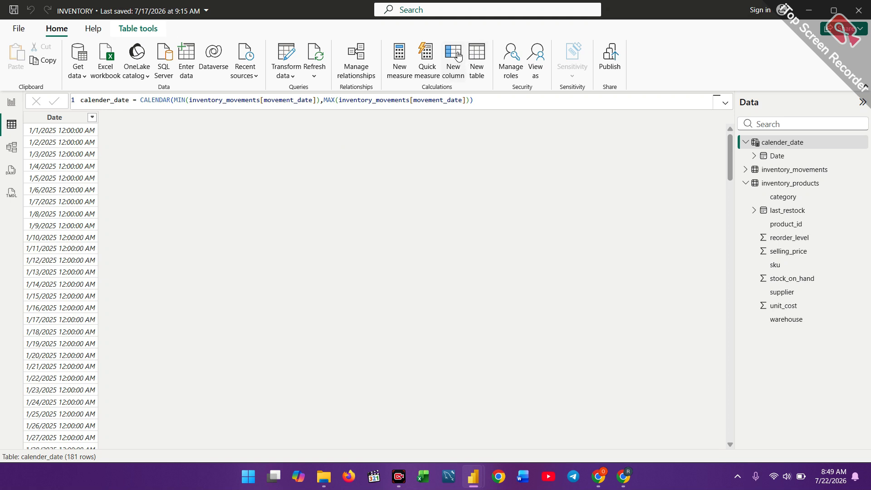
Step: Add a calculated column named Year to calender_date with the formula YEAR(calender_date[Date])
left_click(459, 55)
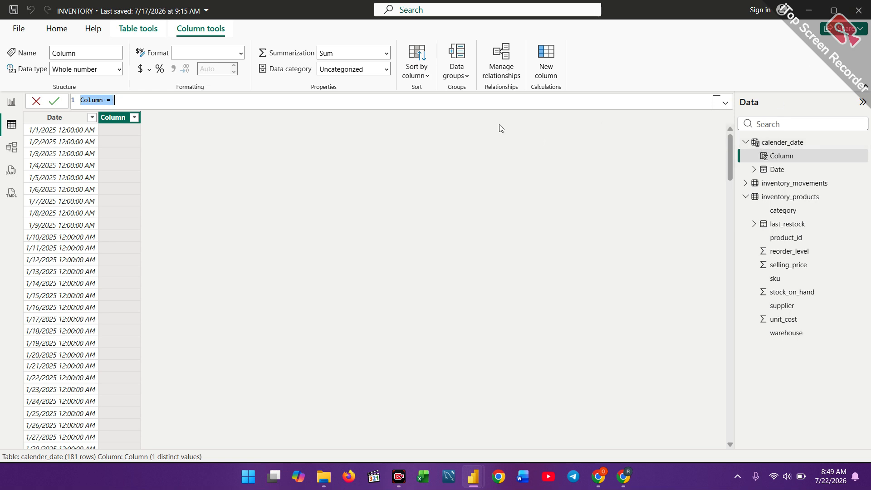
key("BackSpace")
key("Caps_Lock")
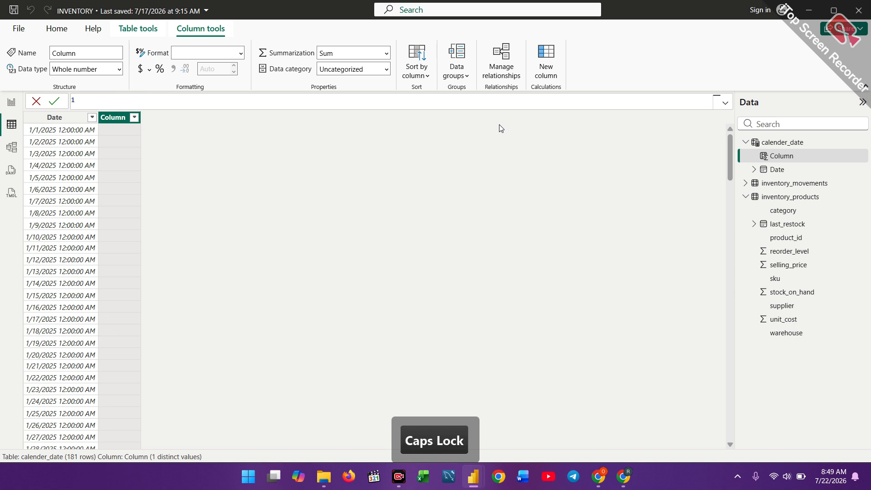
type("Year")
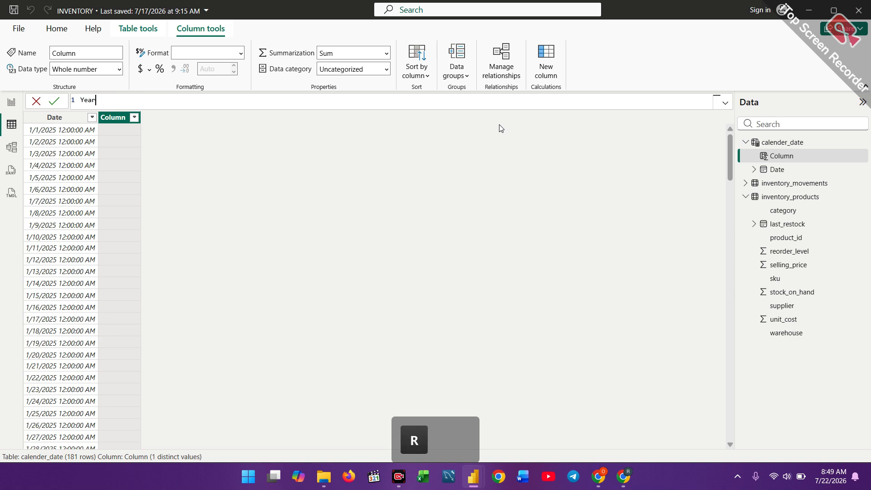
type(" = y")
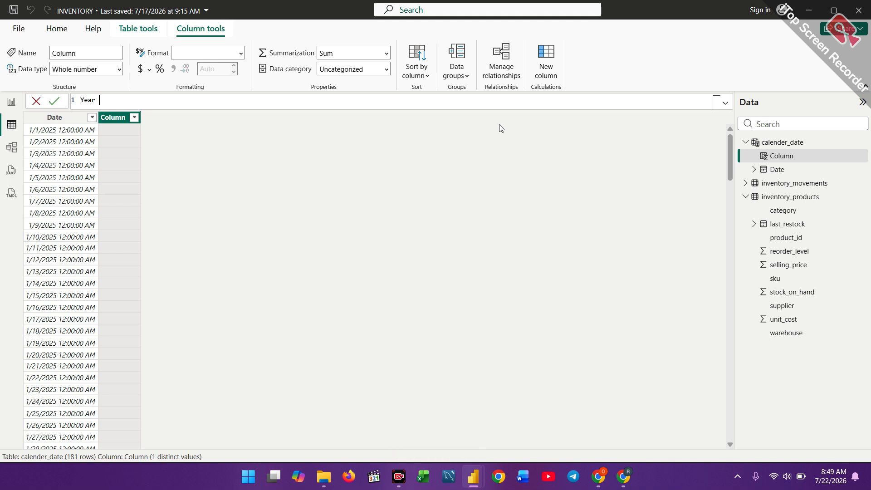
type("ear")
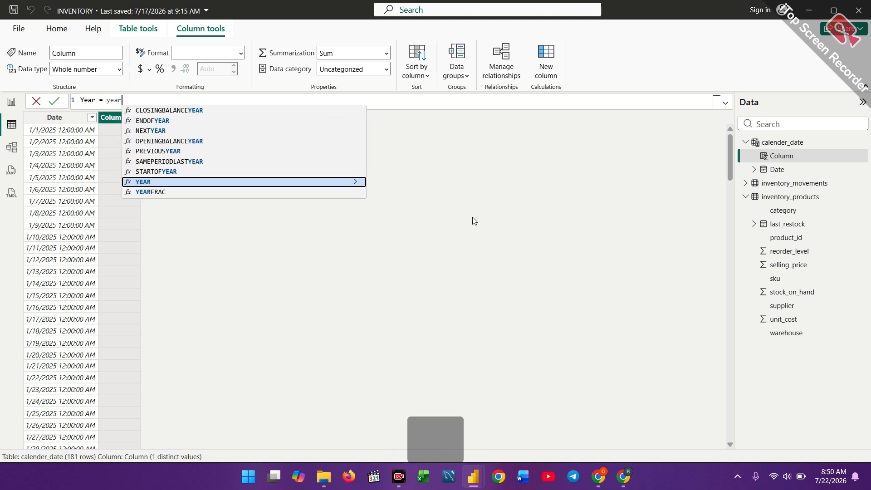
left_click(211, 181)
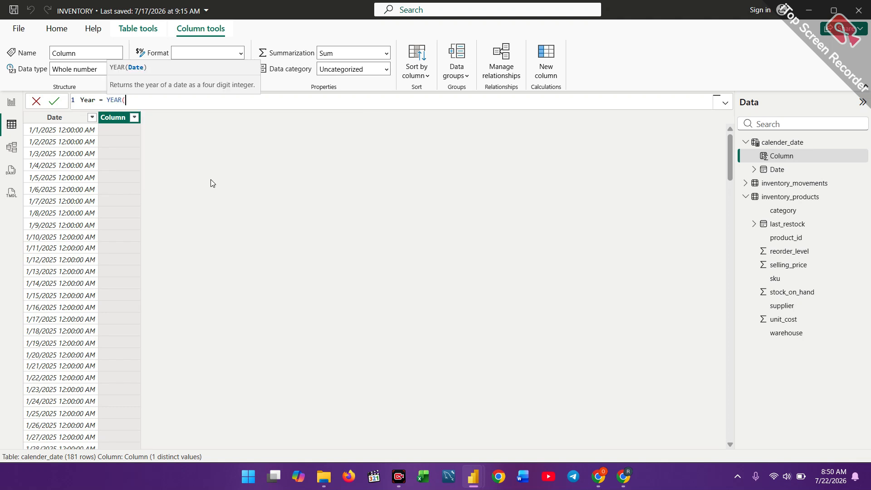
type("cal")
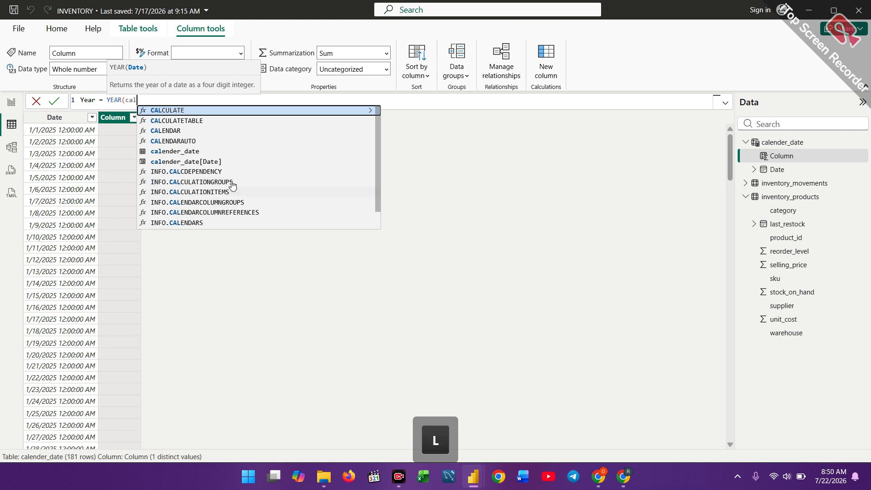
left_click(187, 162)
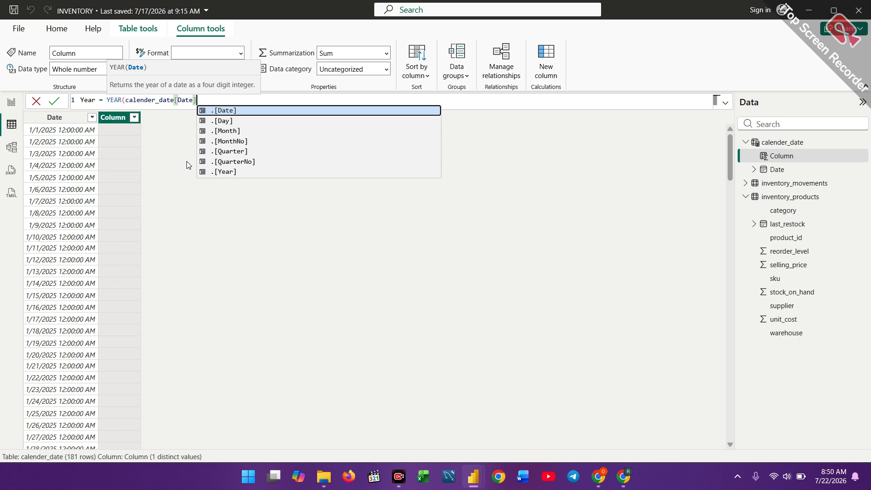
type(")")
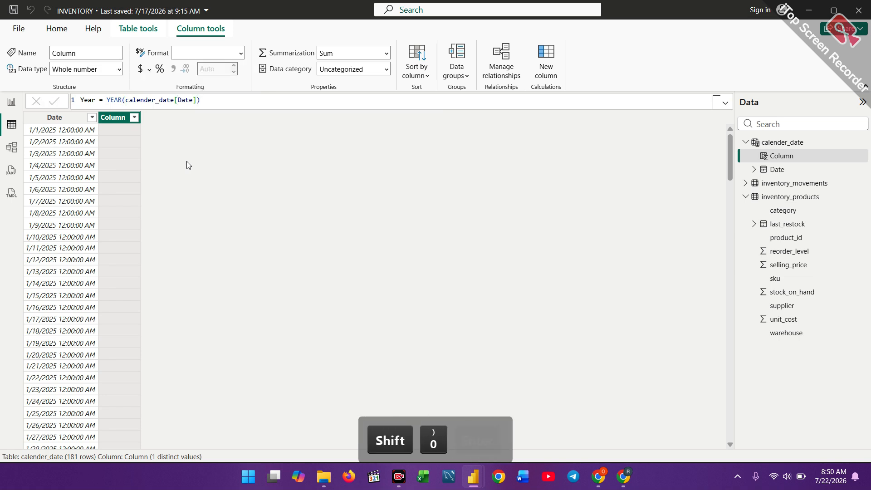
key("Return")
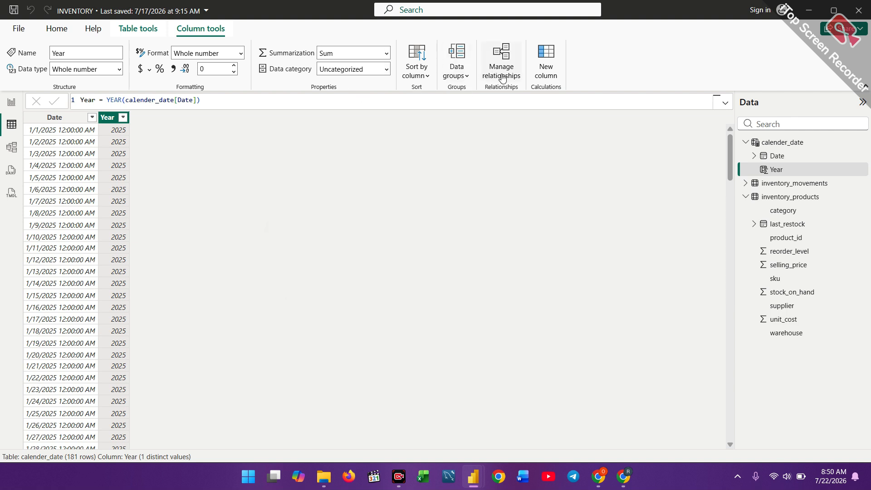
Step: Start another calculated column in calender_date and name it month in its formula
left_click(545, 51)
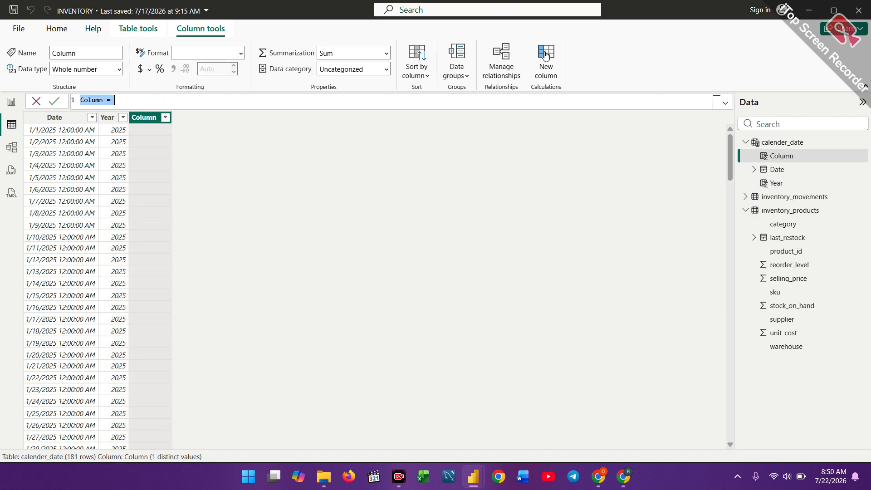
key("BackSpace")
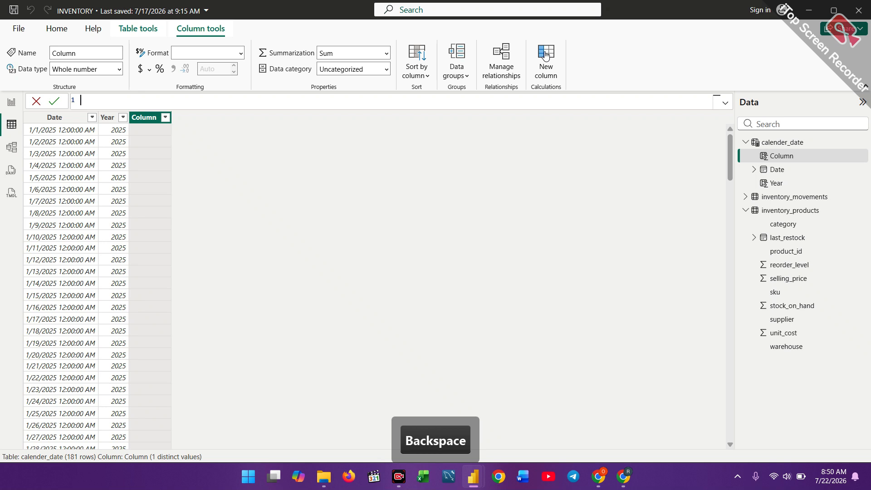
type("moth")
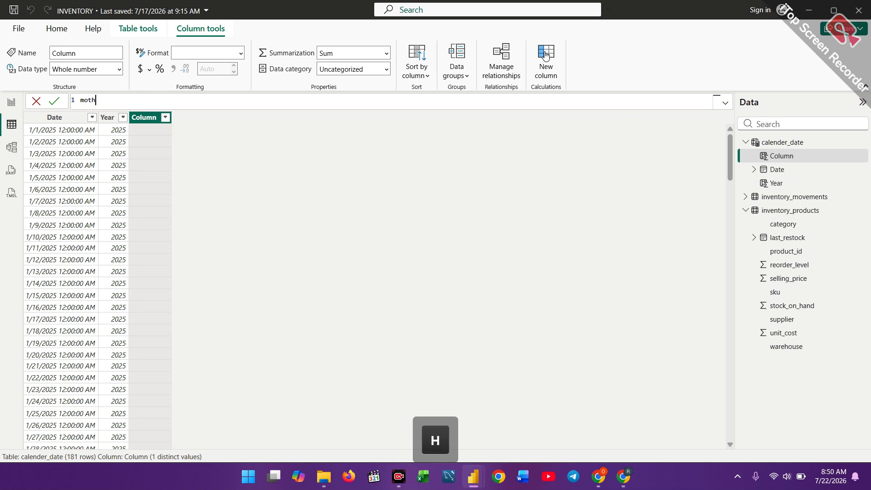
key("BackSpace")
key("BackSpace")
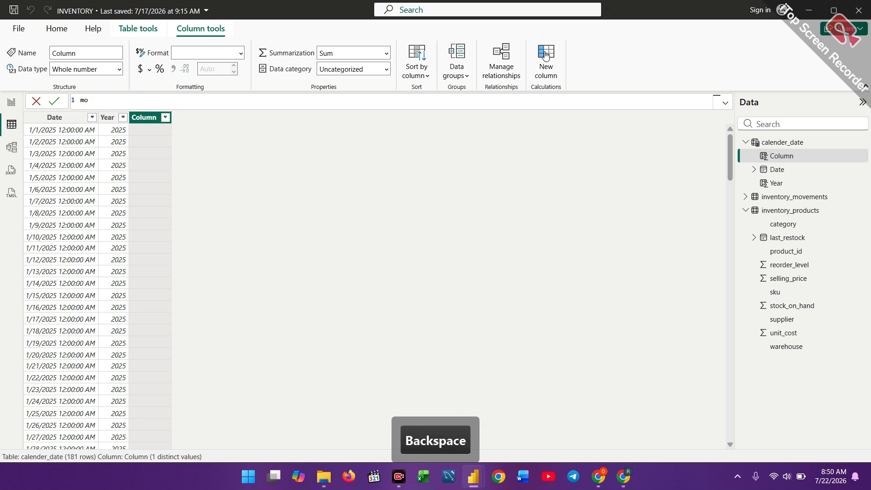
type("nt")
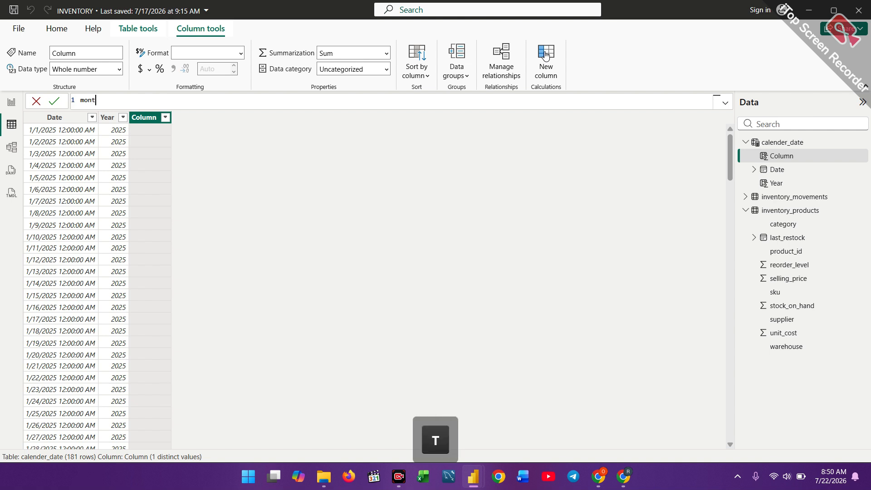
type("h = ")
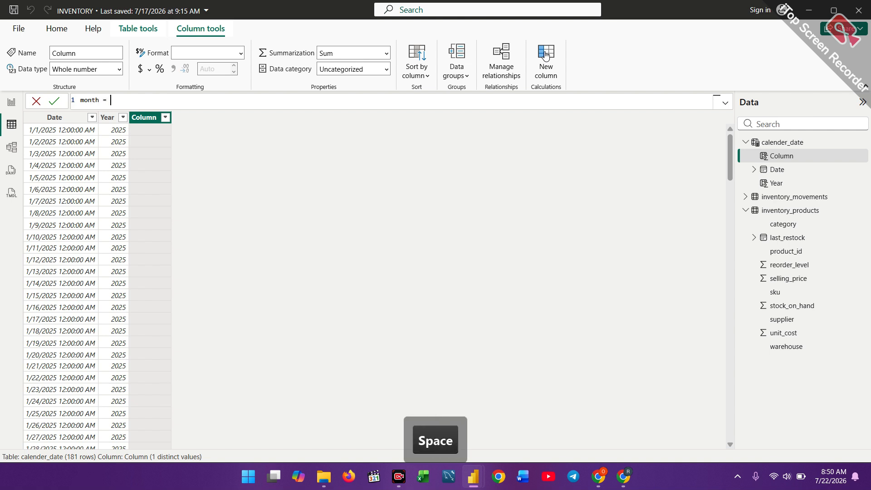
Step: Define the month column as MONTH(calender_date[Date]), commit it, and check its distinct values in the filter list
type("mo")
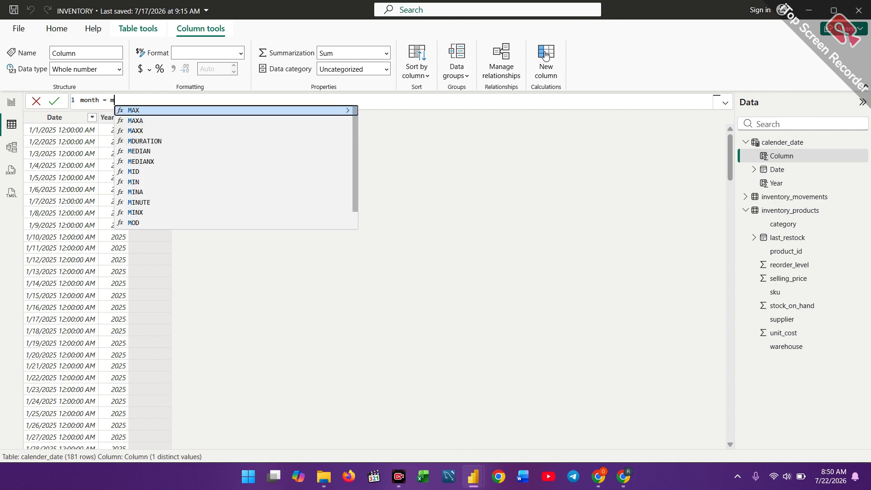
type("t")
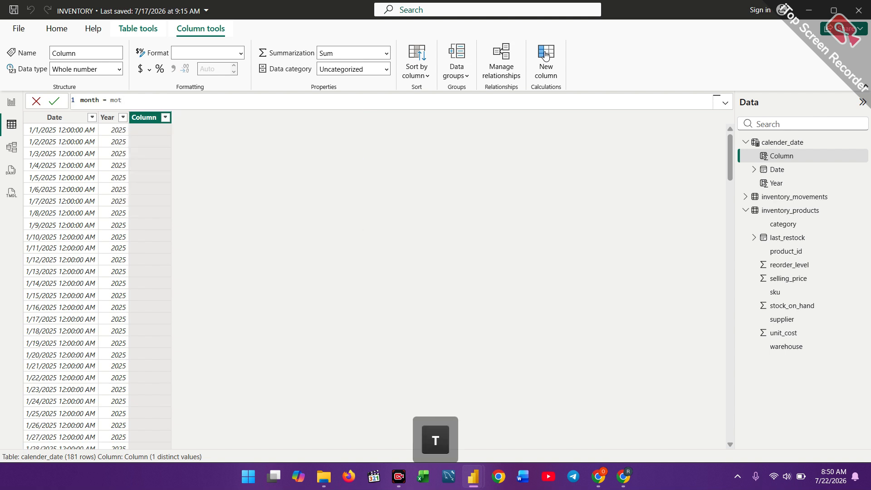
key("BackSpace")
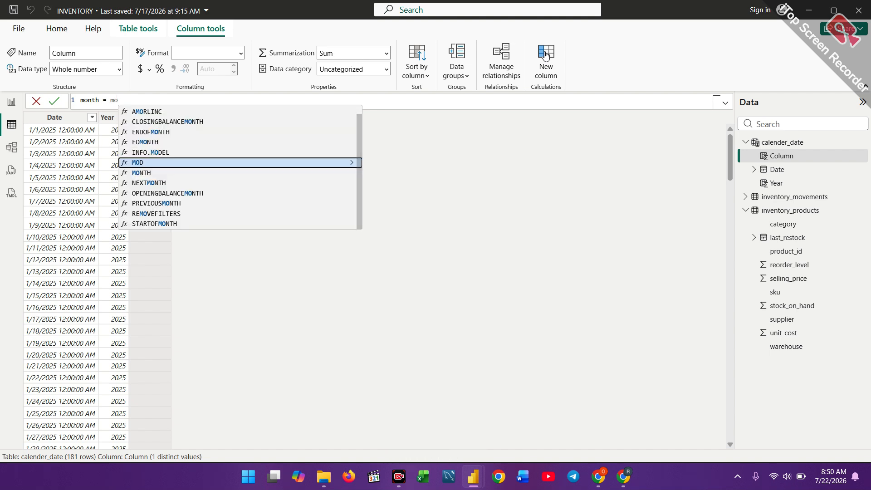
type("n")
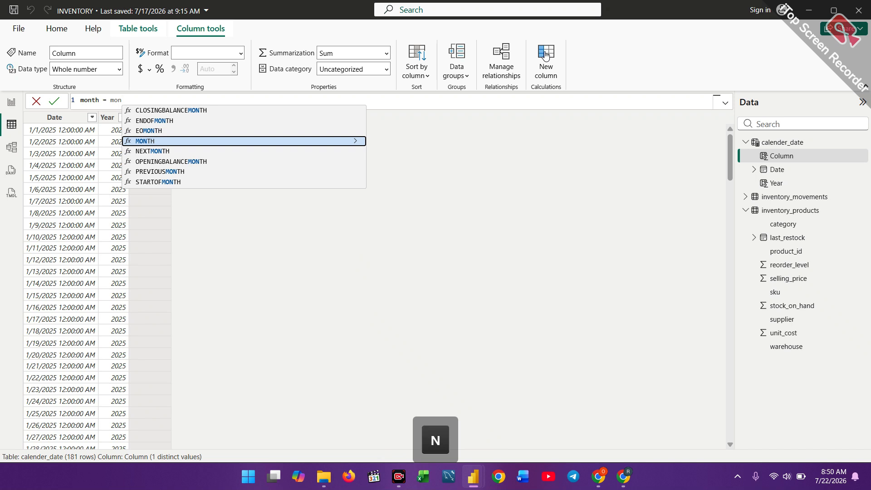
left_click(189, 141)
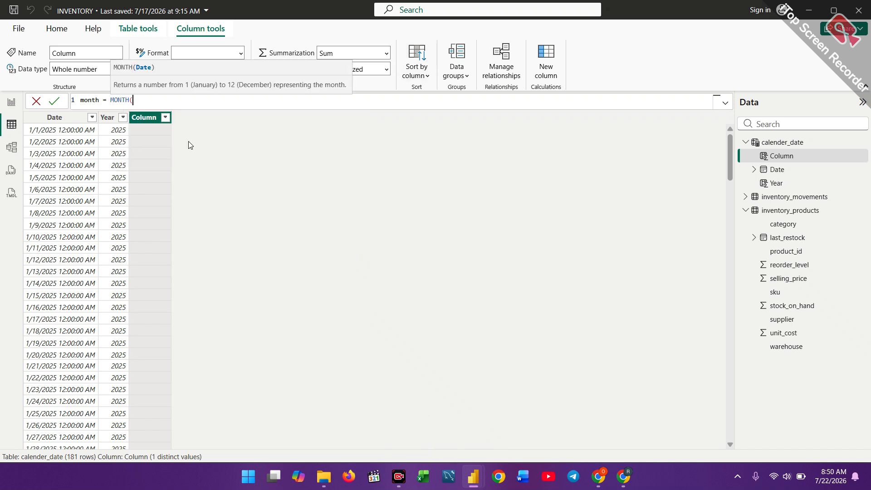
type("cal")
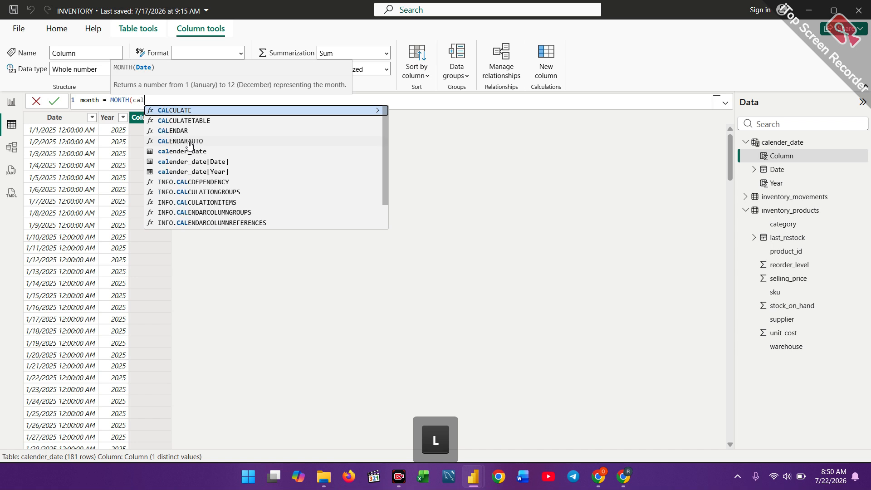
left_click(213, 162)
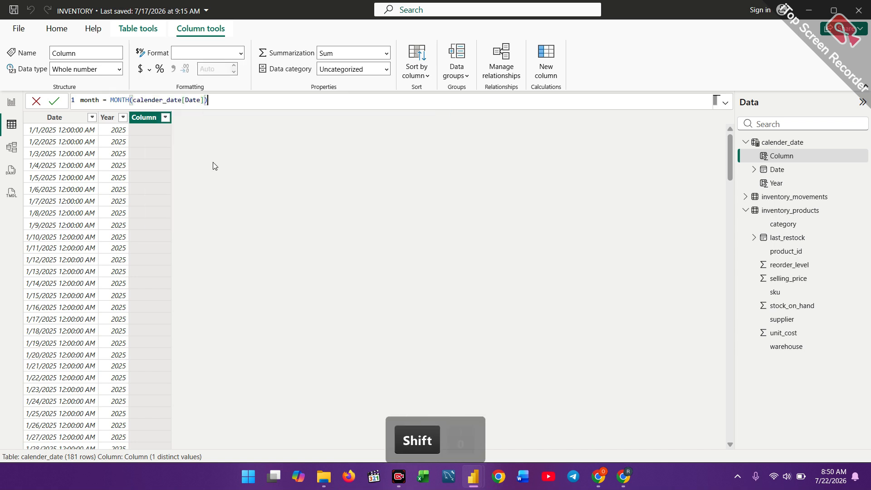
type(")")
key("Return")
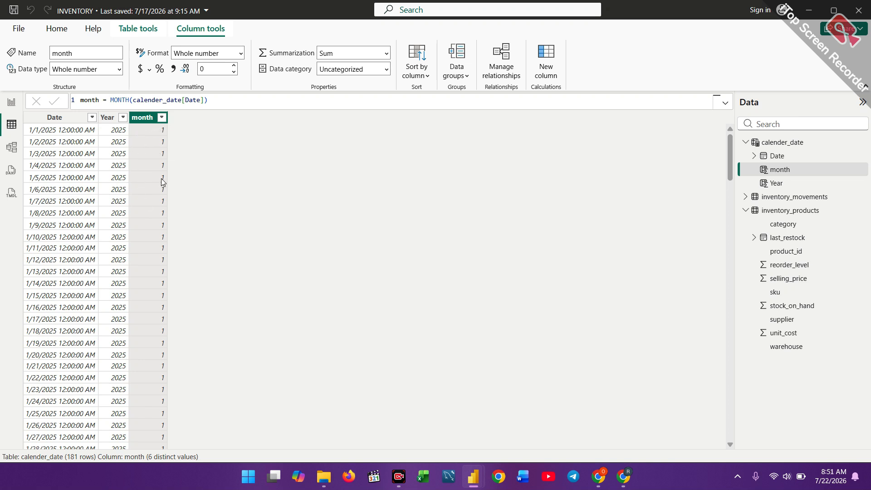
left_click(161, 118)
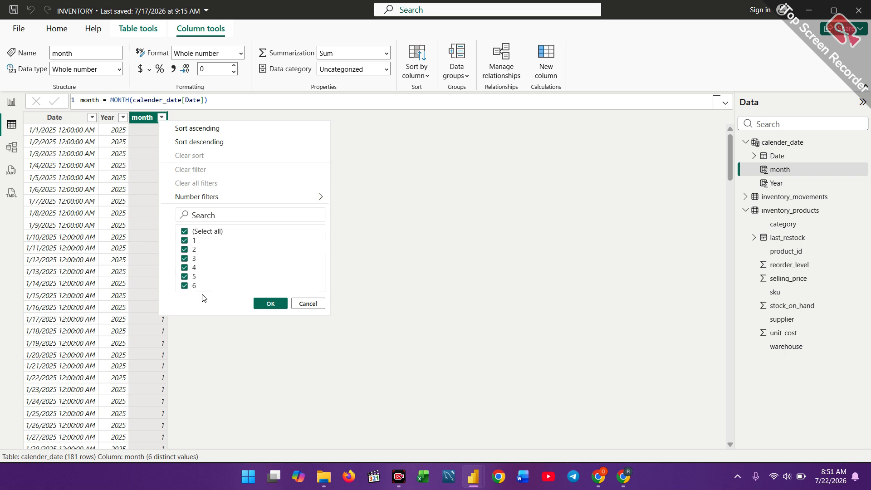
left_click(263, 305)
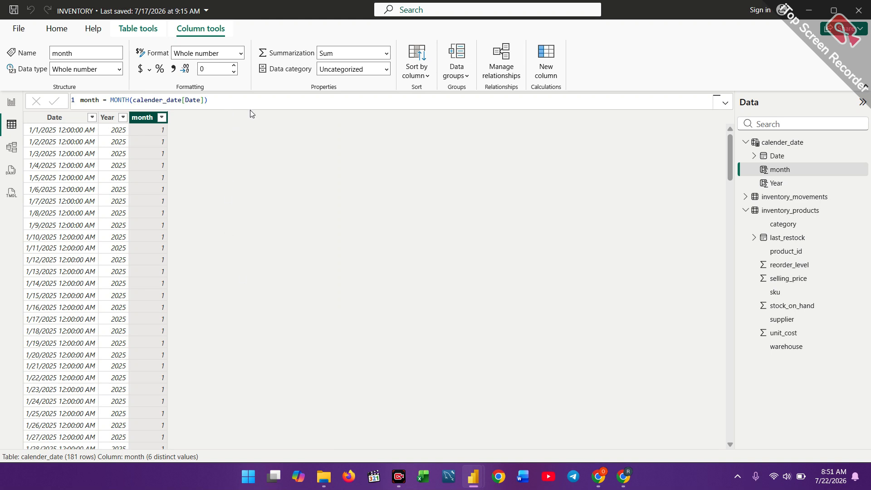
Step: Start another calculated column in calender_date and name it month_format in its formula
left_click(550, 57)
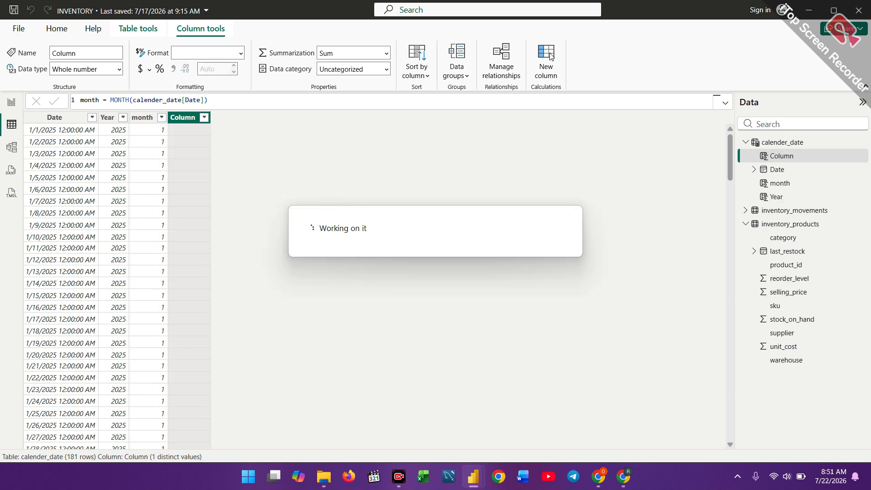
type("on")
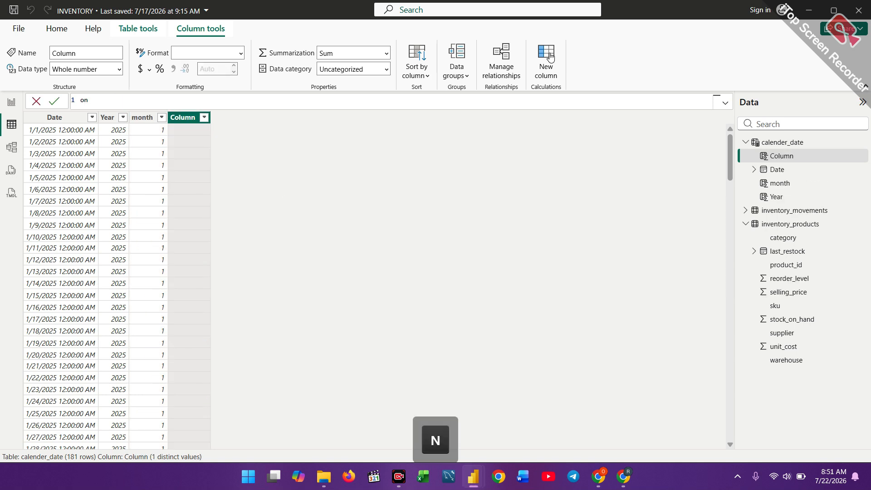
type("th")
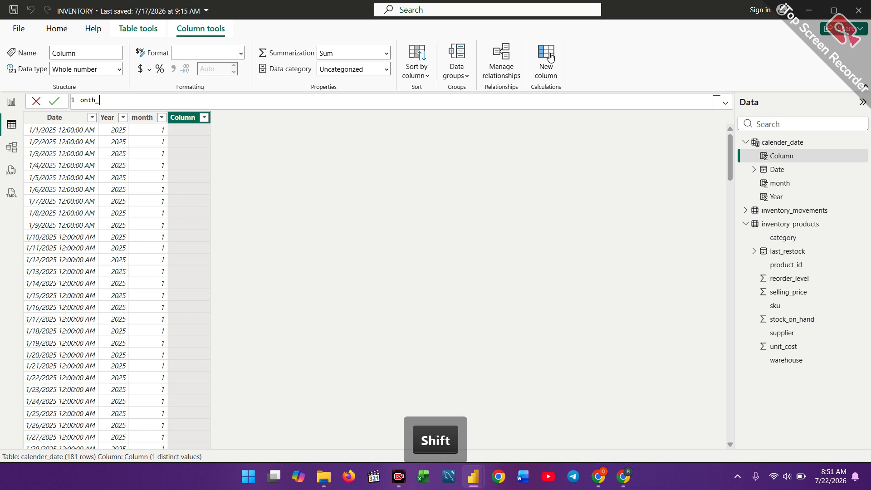
type("_fort")
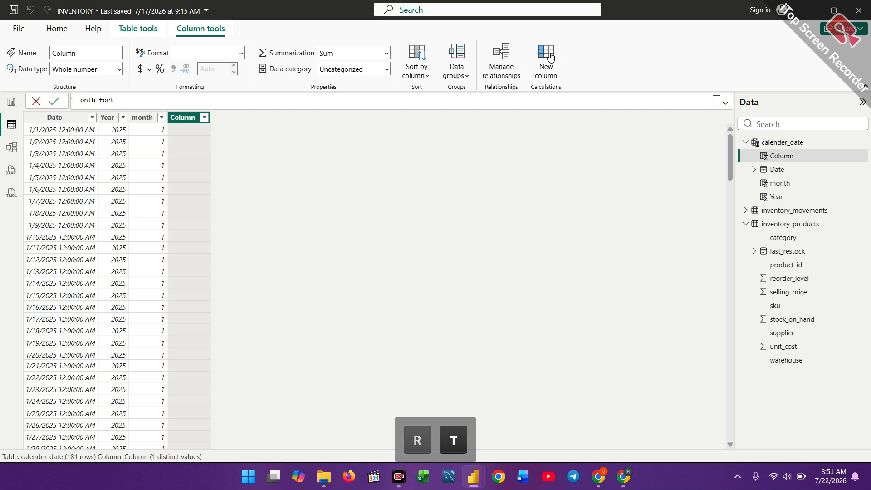
key("BackSpace")
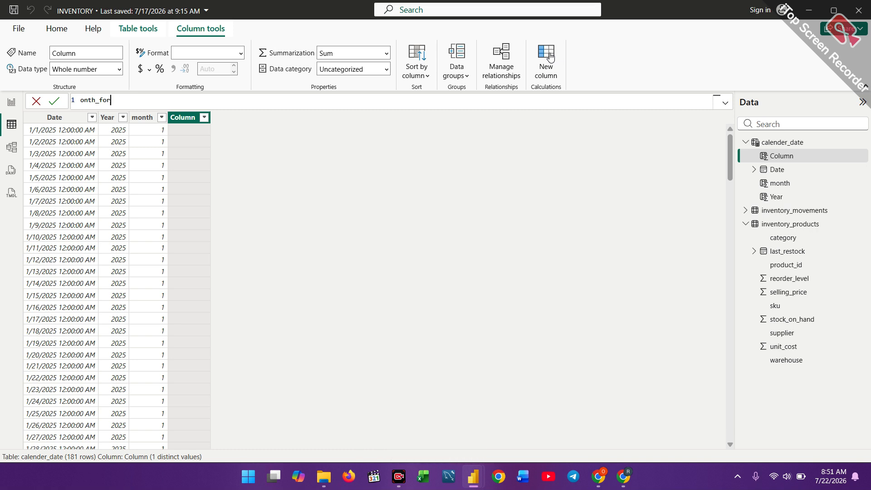
type("mat")
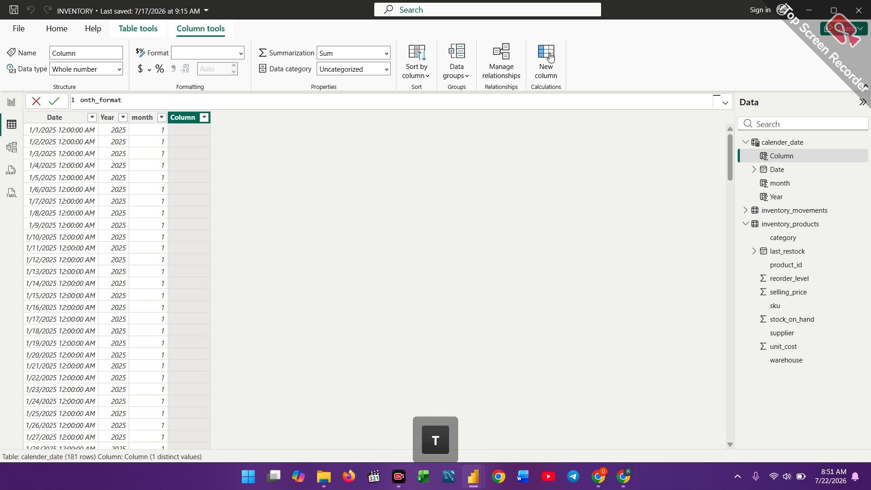
key("Left")
key("Left")
key("Left")
key("Left")
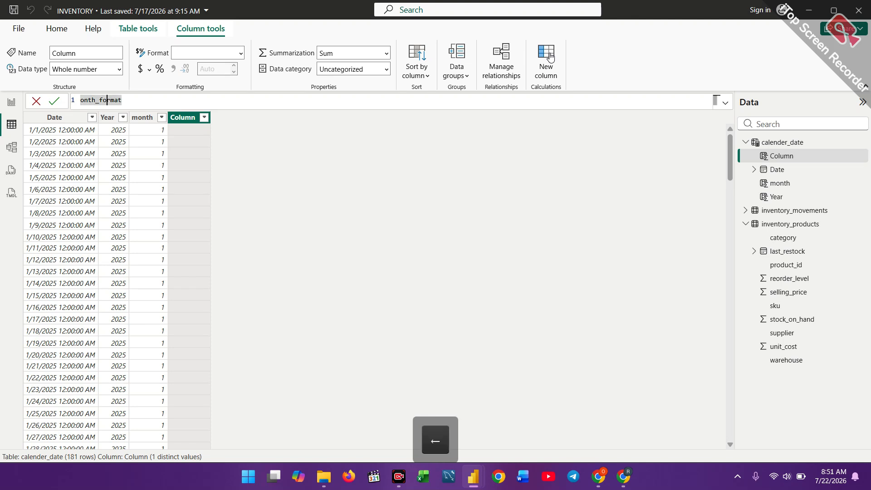
type("m")
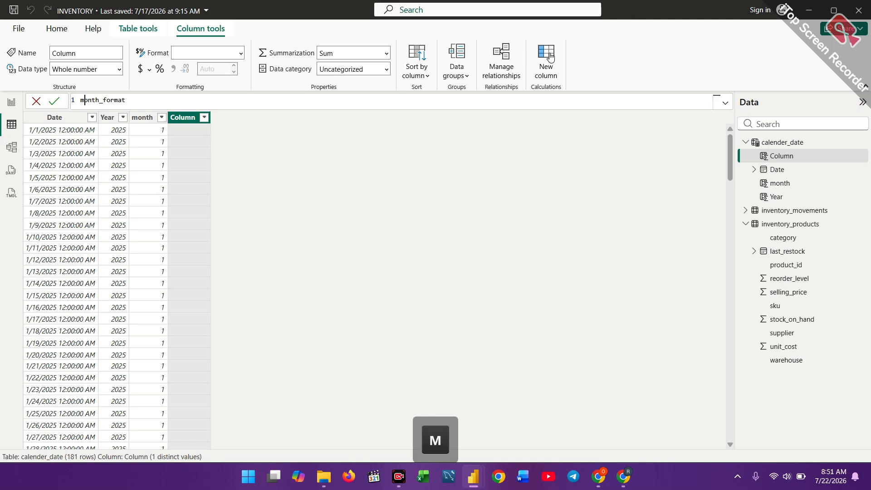
key("Right")
key("Right")
key("Right")
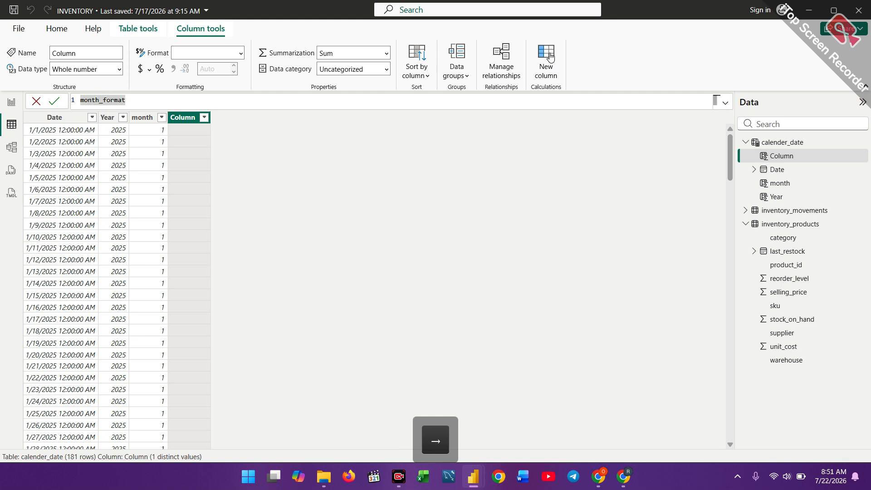
Step: Define the month_format column as FORMAT(calender_date[Date],"mmm"), commit it, and check its distinct values in the filter list
type("= ")
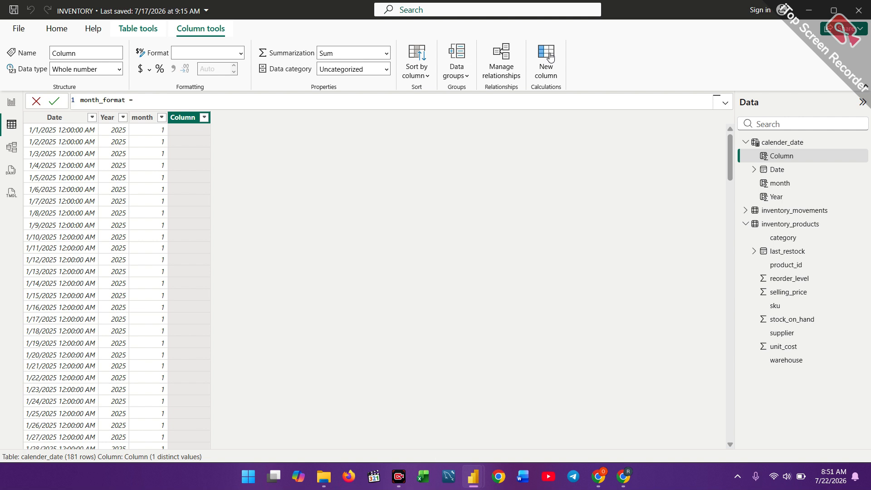
type("form")
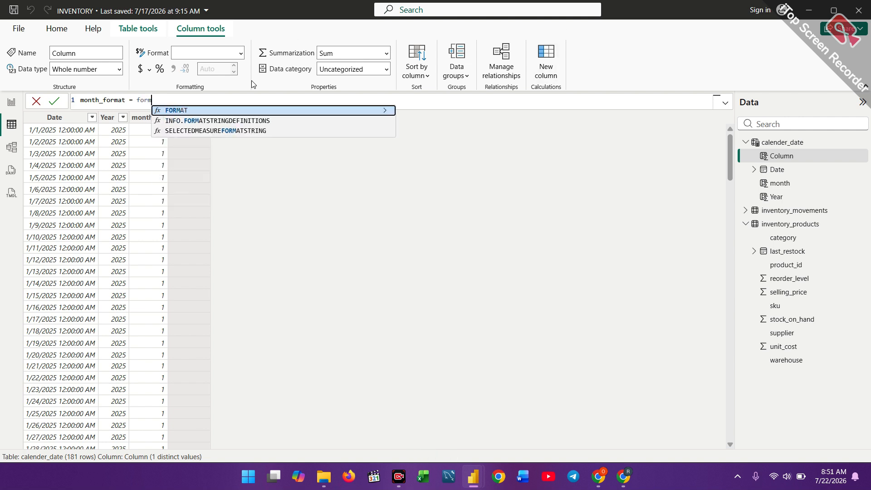
left_click(243, 112)
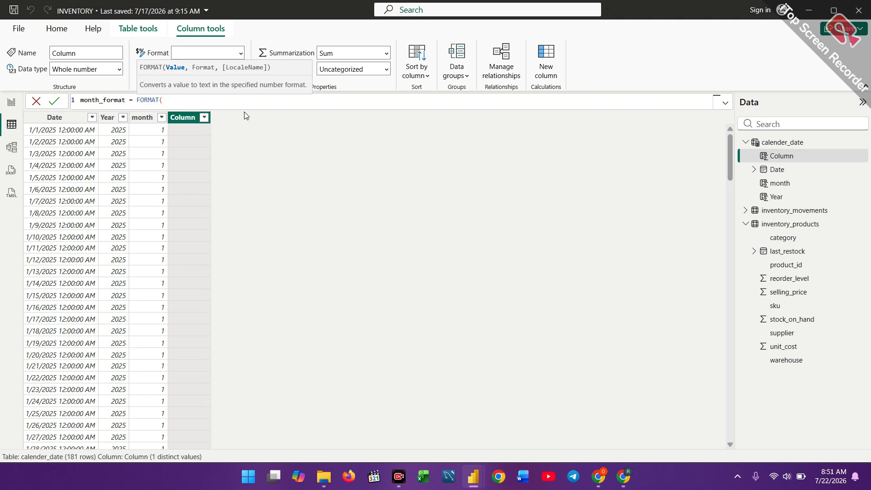
type("ca")
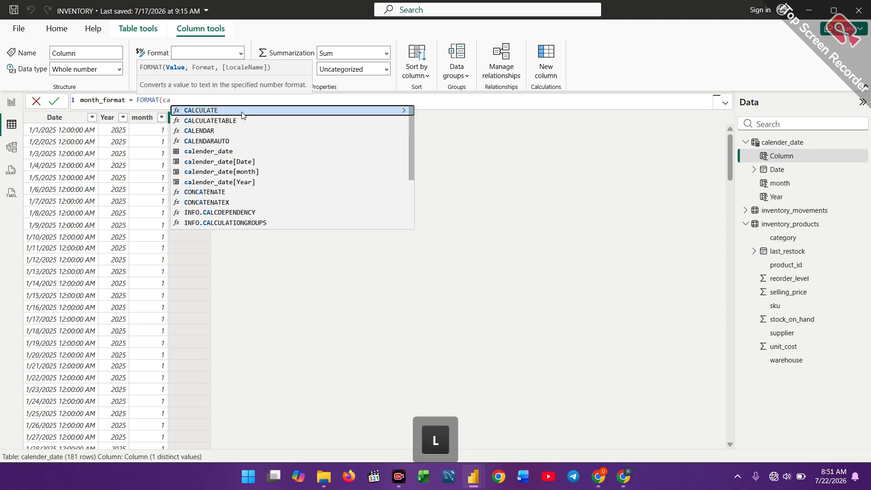
type("l")
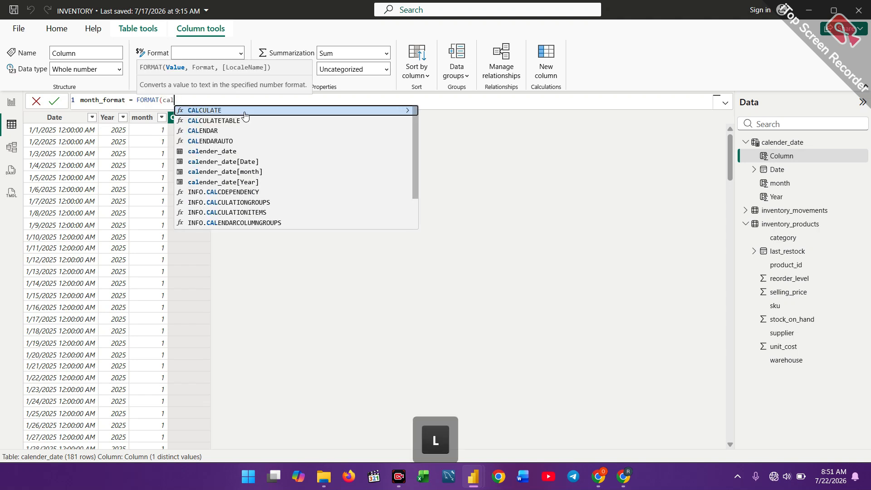
left_click(245, 162)
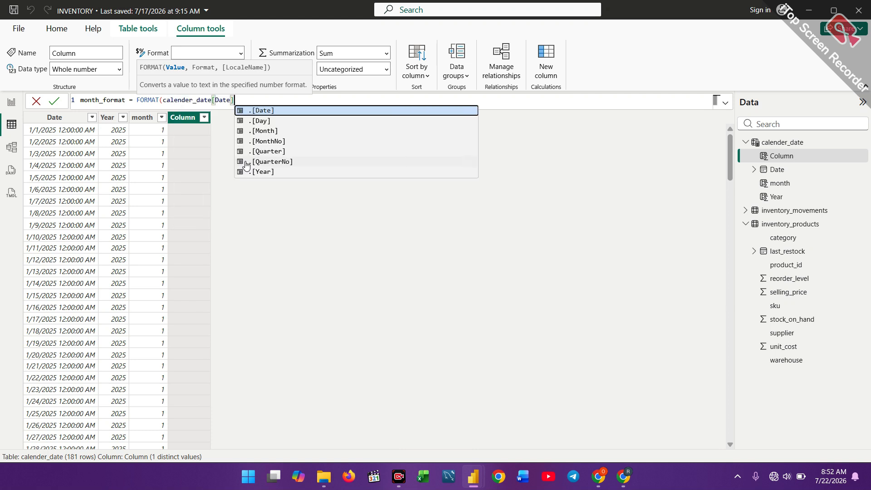
type(",\"")
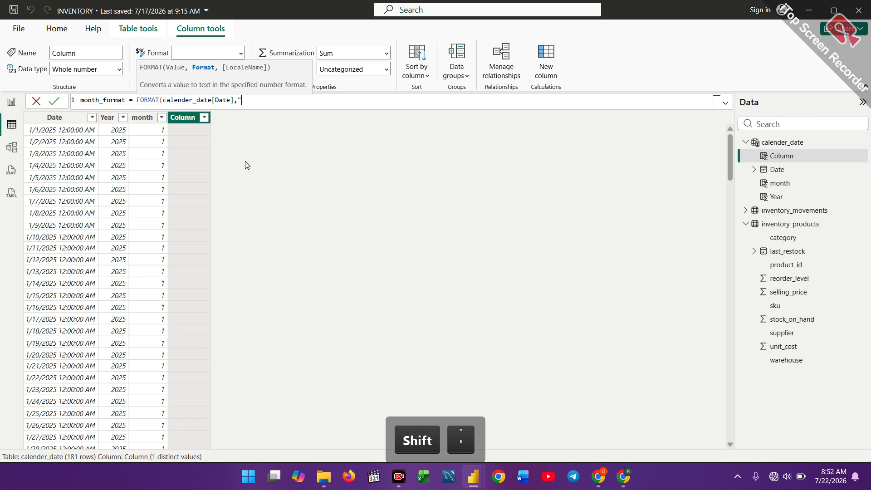
type("mmm\")")
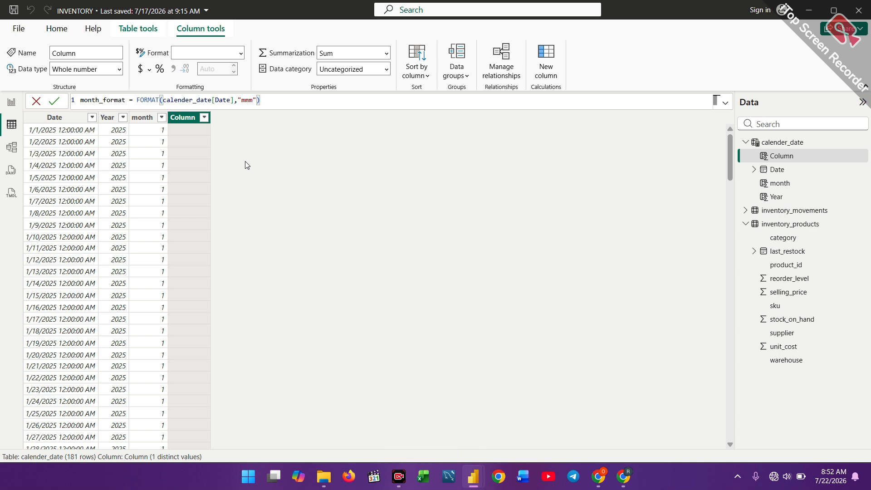
key("Return")
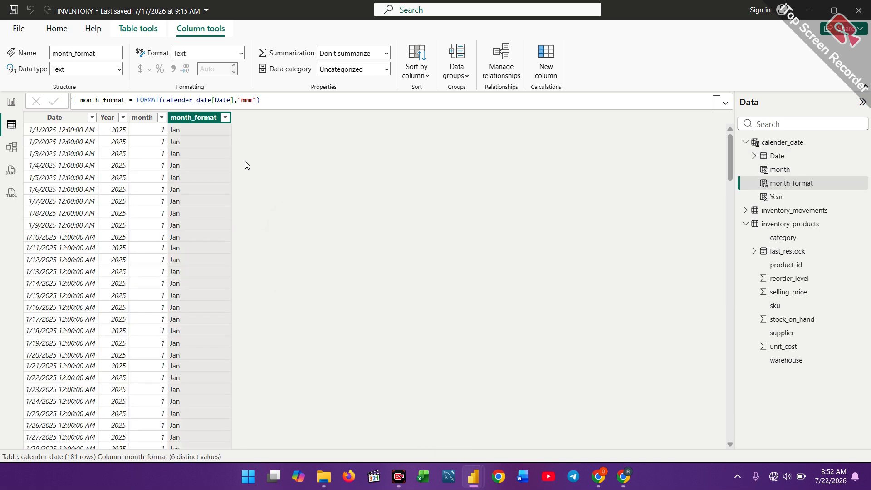
left_click(225, 118)
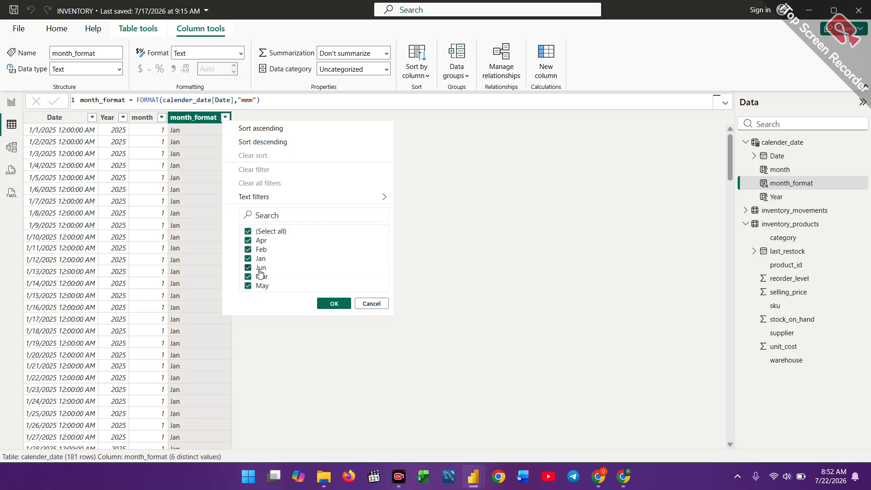
left_click(334, 303)
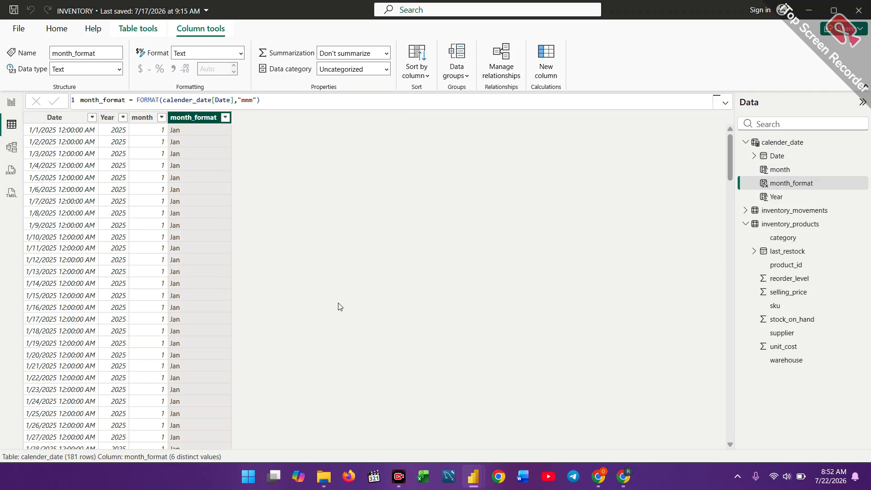
Step: Start a further calculated column in calender_date and name it quarter in its formula
left_click(547, 54)
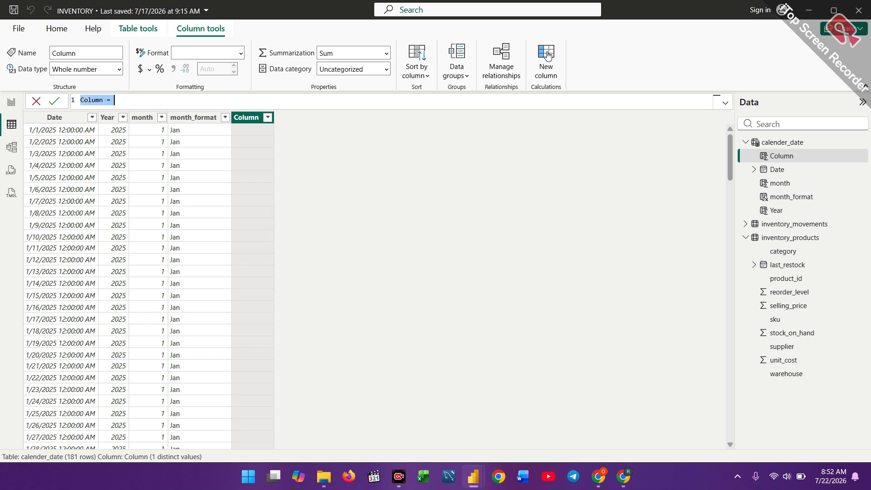
key("BackSpace")
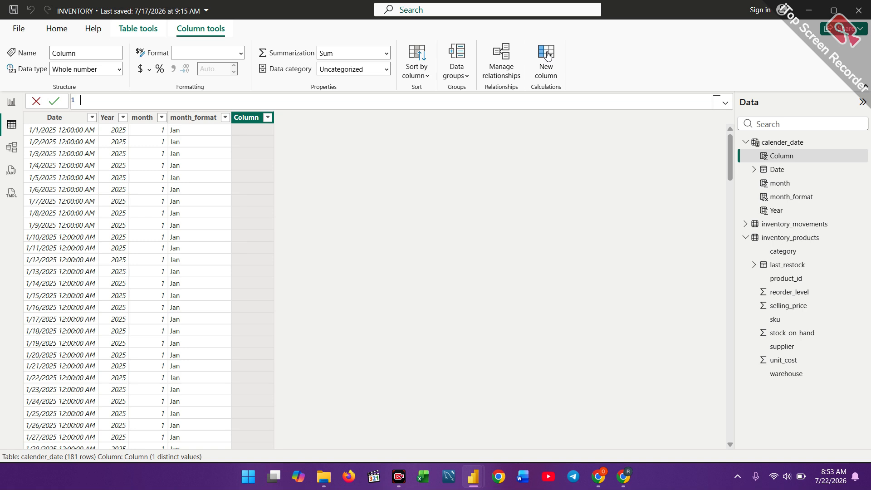
key("Caps_Lock")
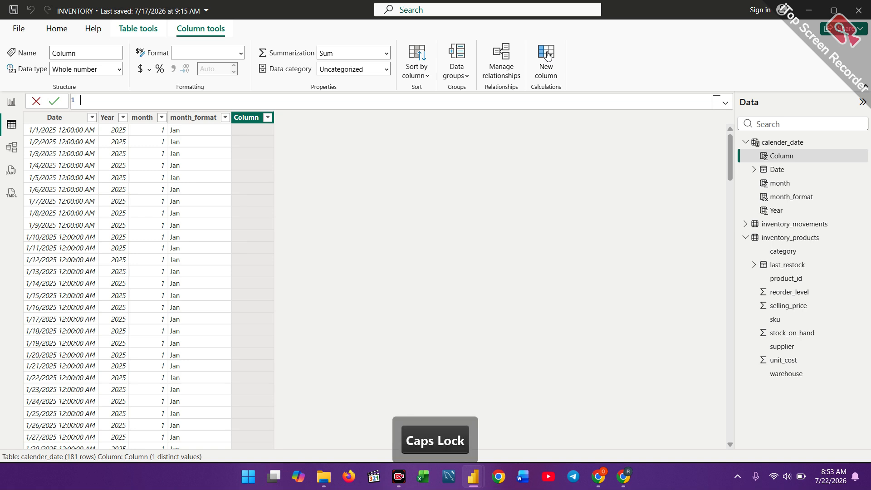
key("BackSpace")
key("Caps_Lock")
type("qu")
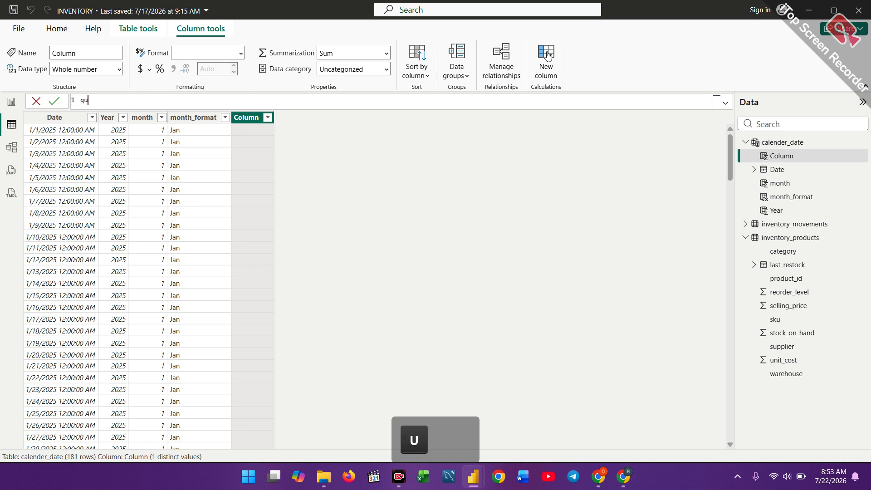
type("arter = ")
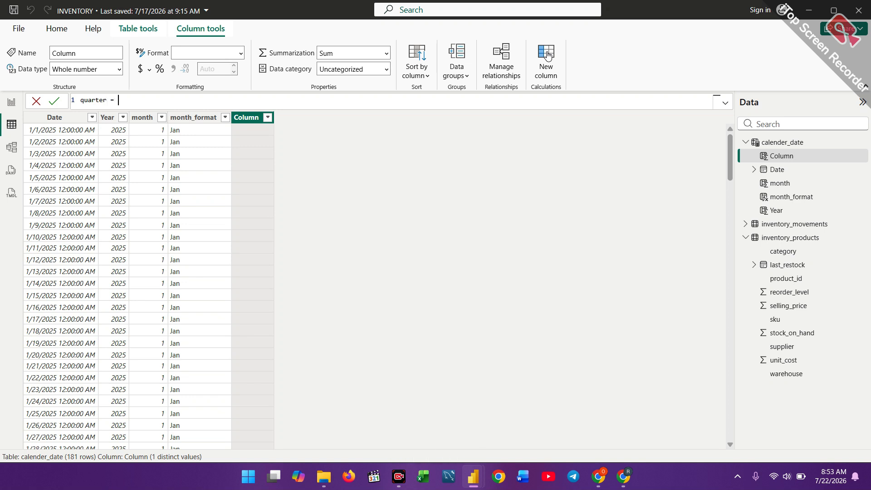
Step: Define the quarter column as "Q" & FORMAT(calender_date[Date],"Q"), commit it, and check its distinct values in the filter list
type("\"")
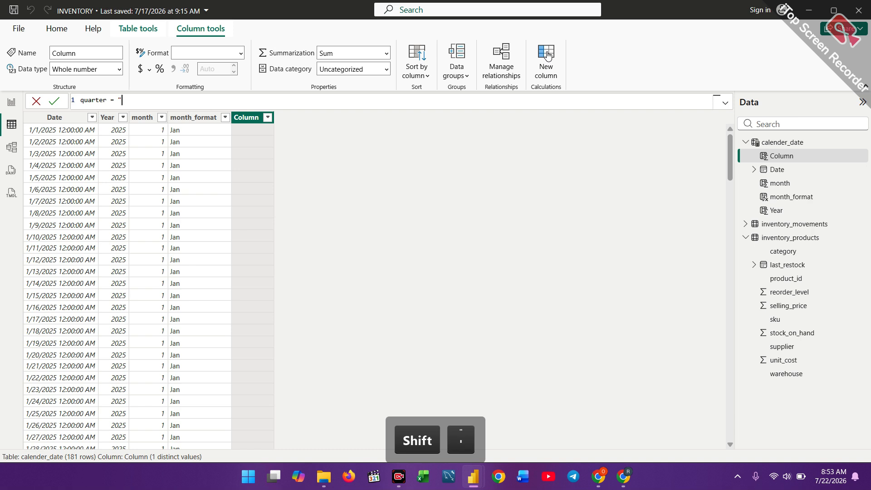
key("Caps_Lock")
type("Q\" ")
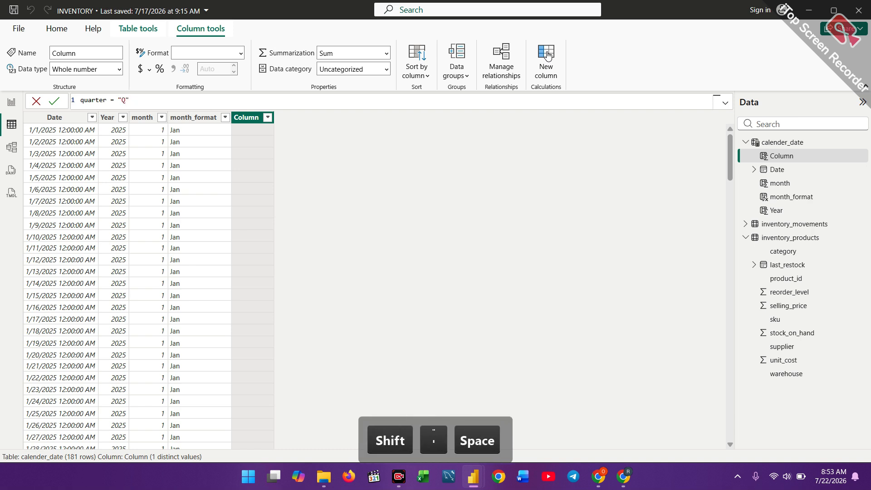
type("& F")
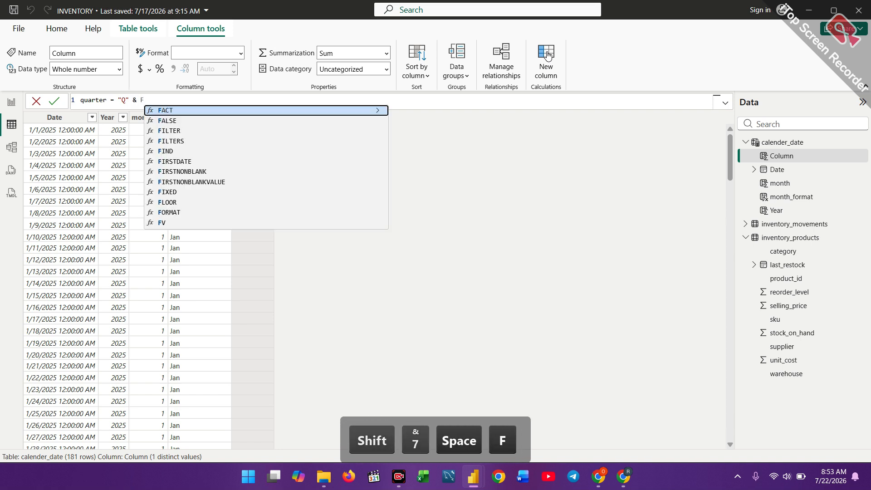
type("ORMAT")
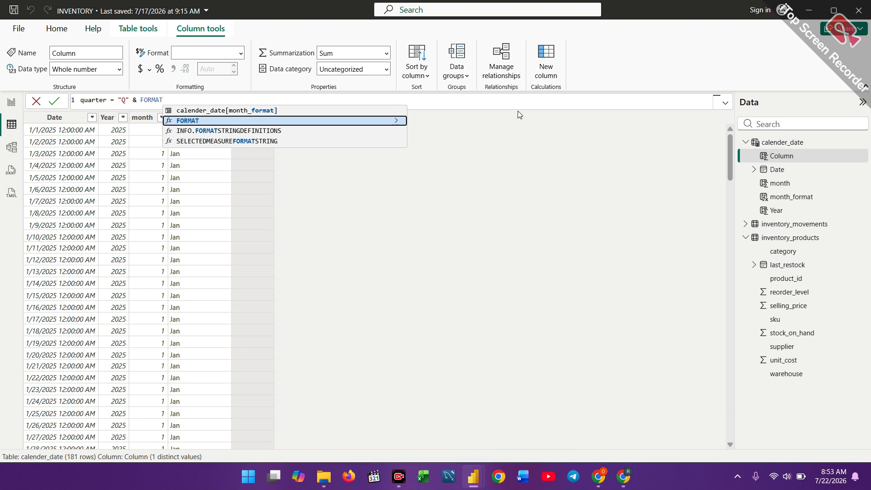
left_click(247, 120)
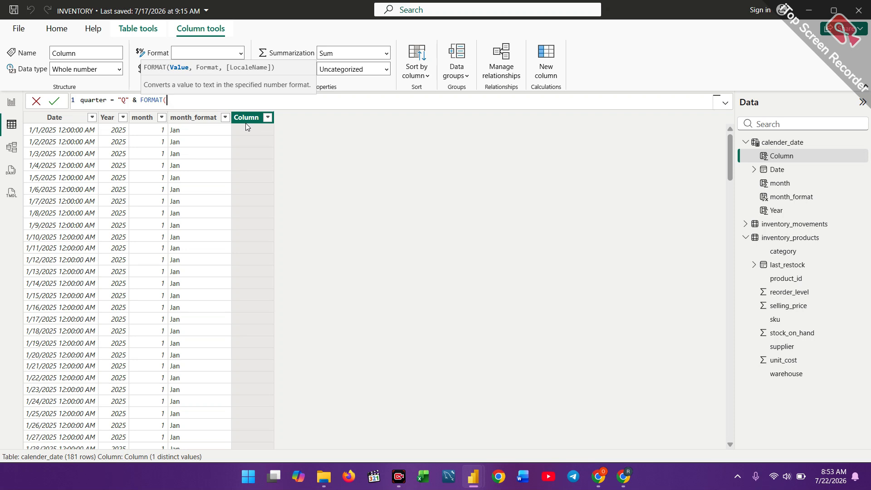
type("CA")
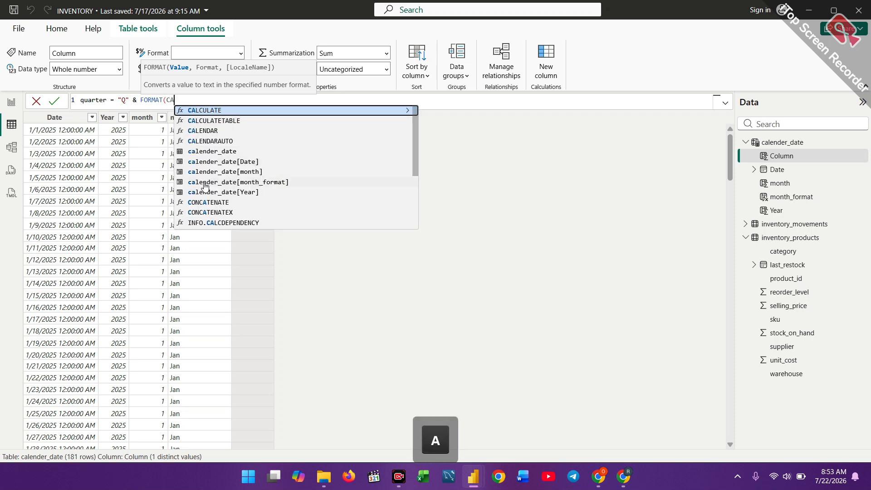
left_click(247, 163)
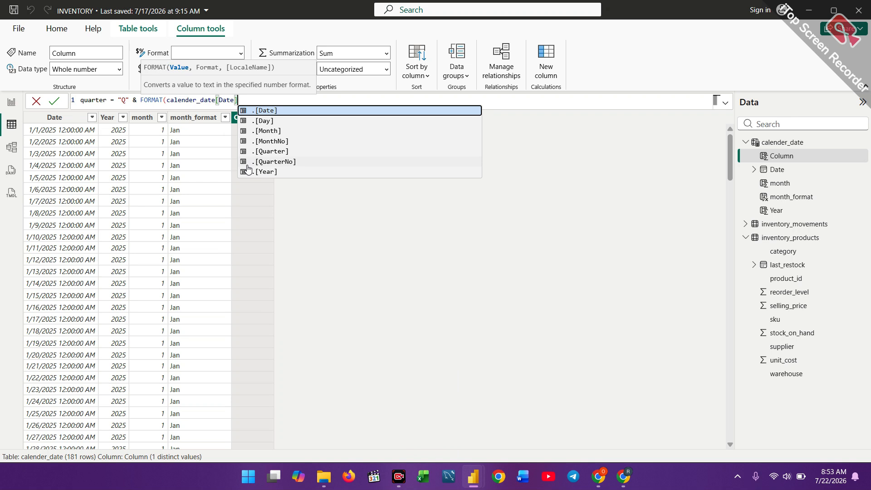
type(",")
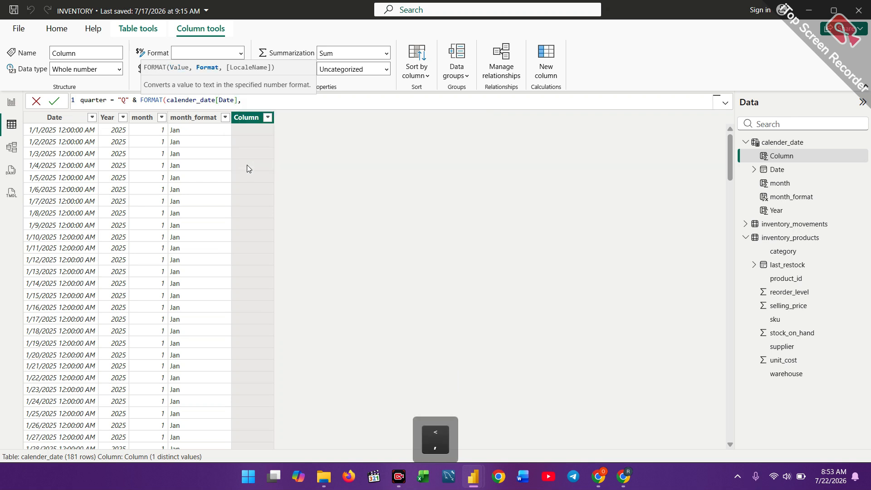
type("\"")
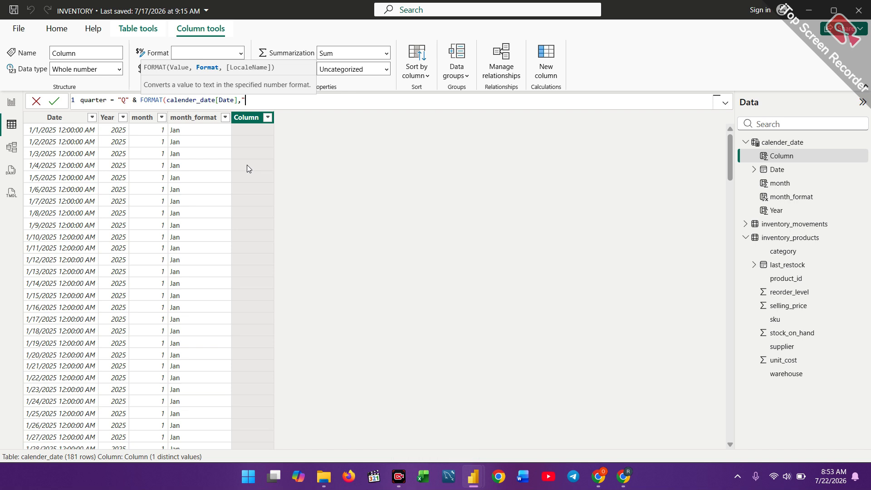
type("Q\"")
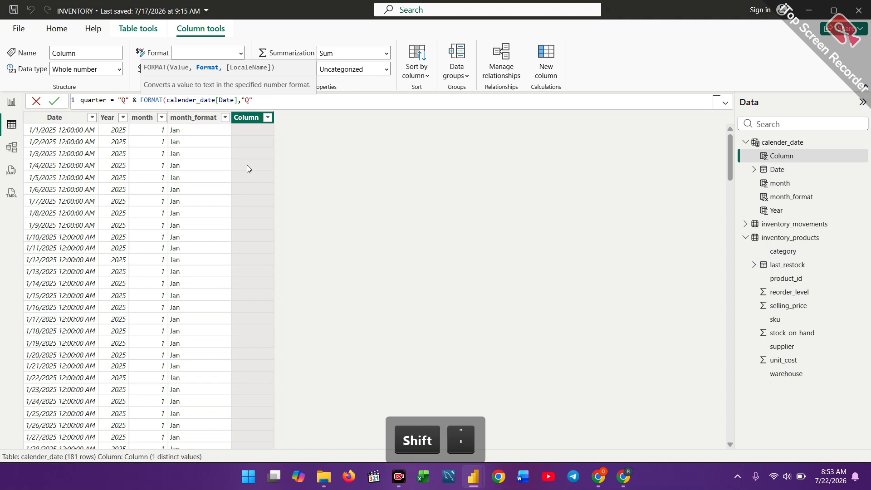
type(")")
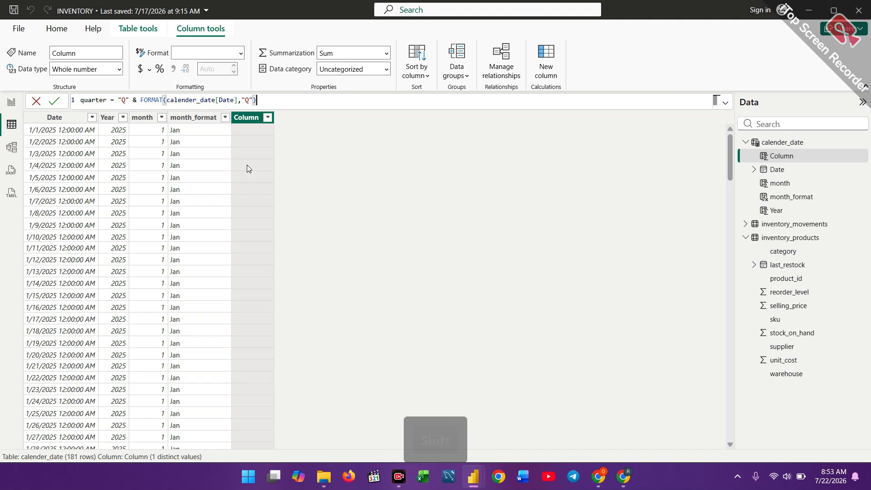
key("Return")
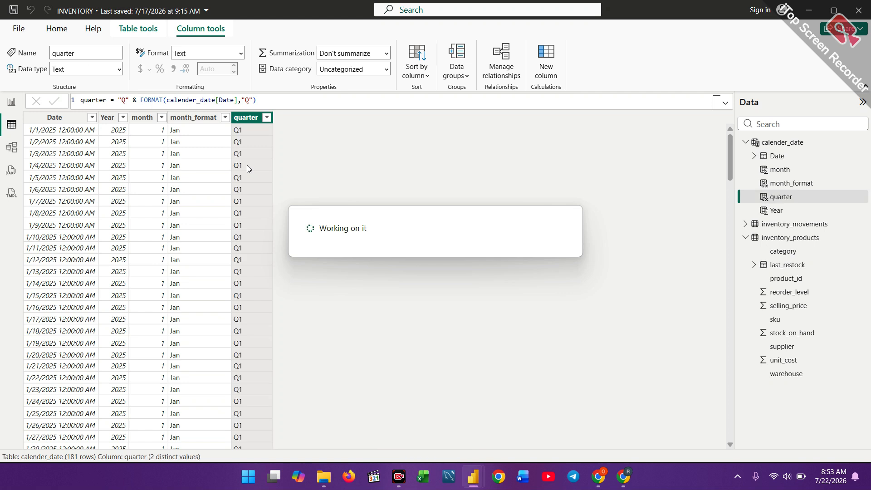
left_click(267, 118)
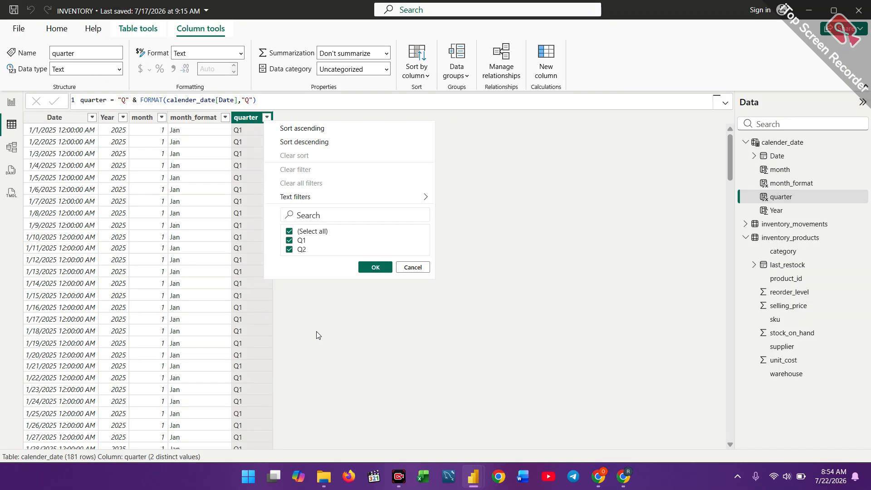
left_click(374, 332)
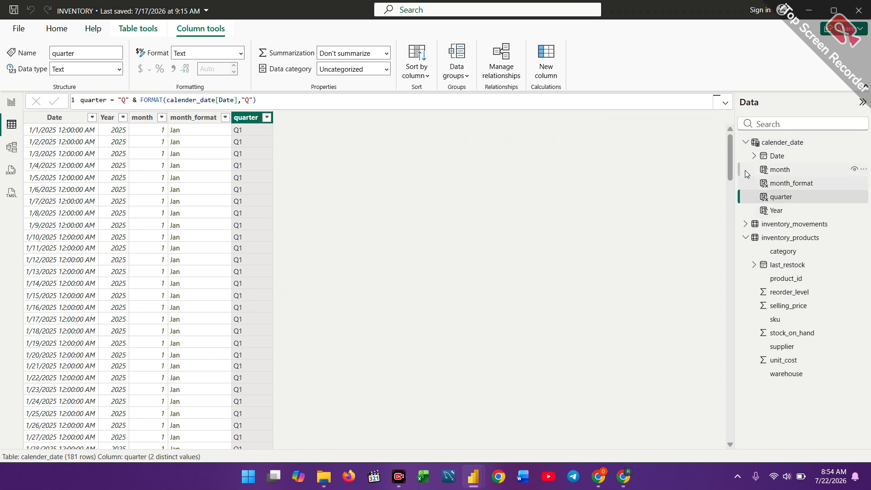
Step: Collapse the field lists of the inventory_products and calender_date tables in the data list
left_click(746, 143)
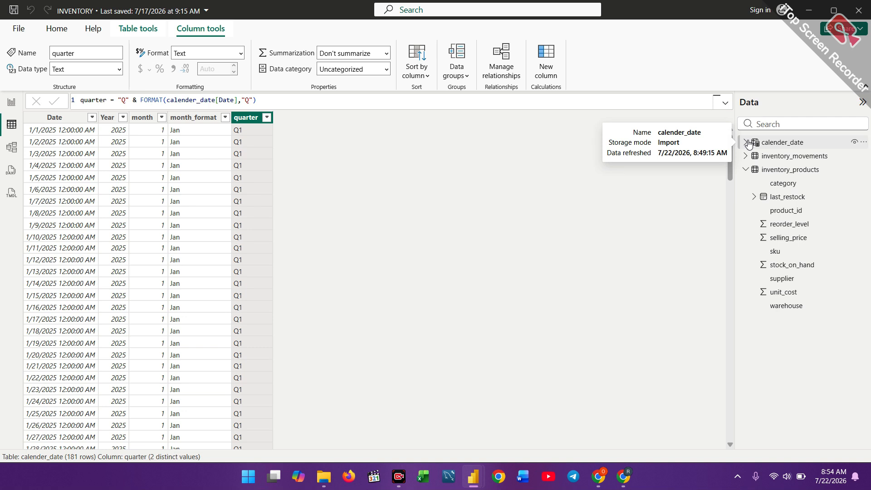
left_click(746, 142)
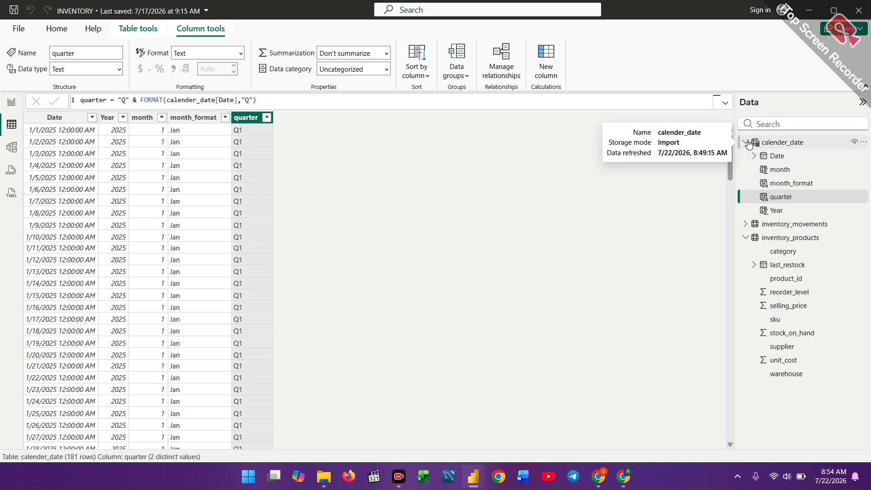
left_click(746, 238)
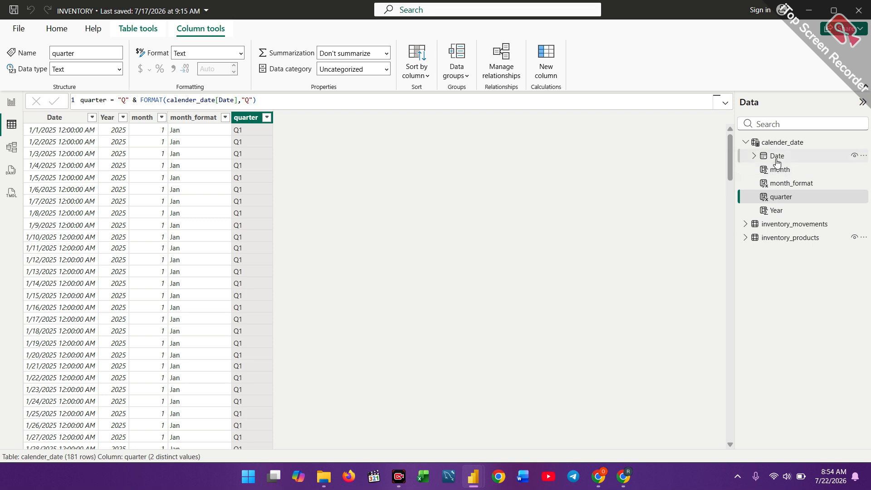
left_click(745, 142)
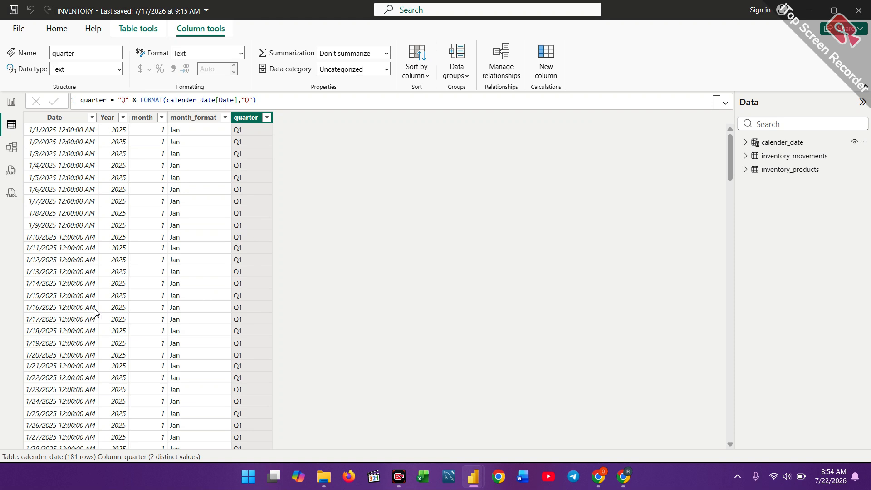
Step: In the model diagram, move inventory_products below the other tables and create an active many-to-one relationship from inventory_movements movement_date to calender_date Date
left_click(11, 147)
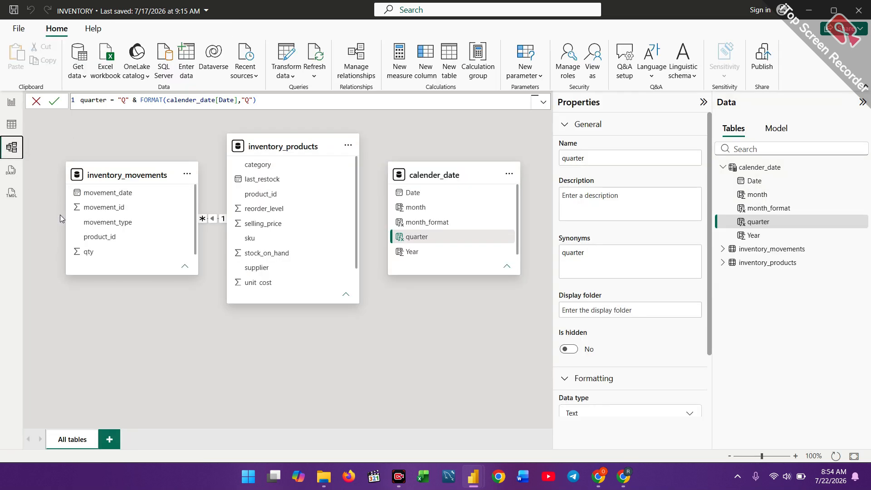
left_click_drag(286, 159, 295, 257)
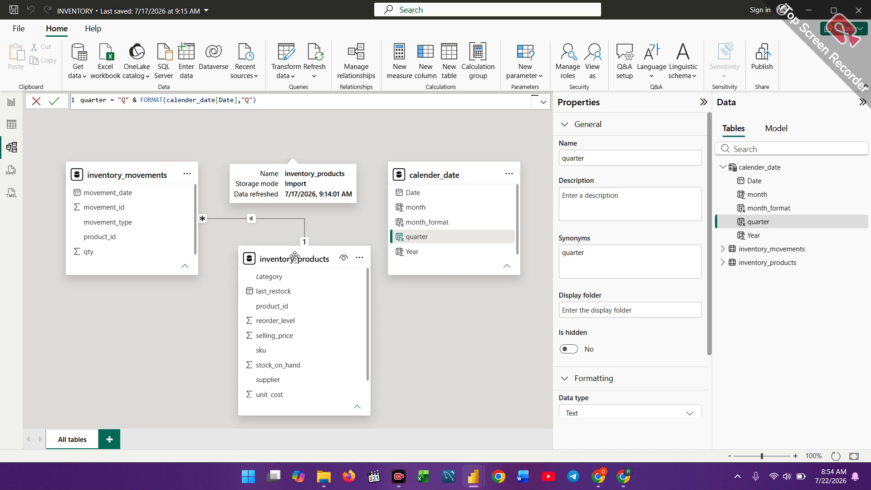
left_click(120, 196)
left_click_drag(120, 196, 438, 196)
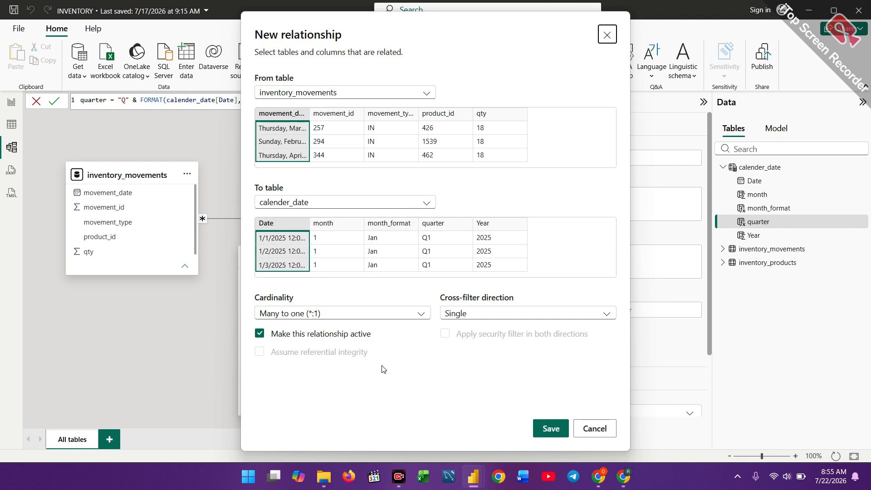
left_click(552, 430)
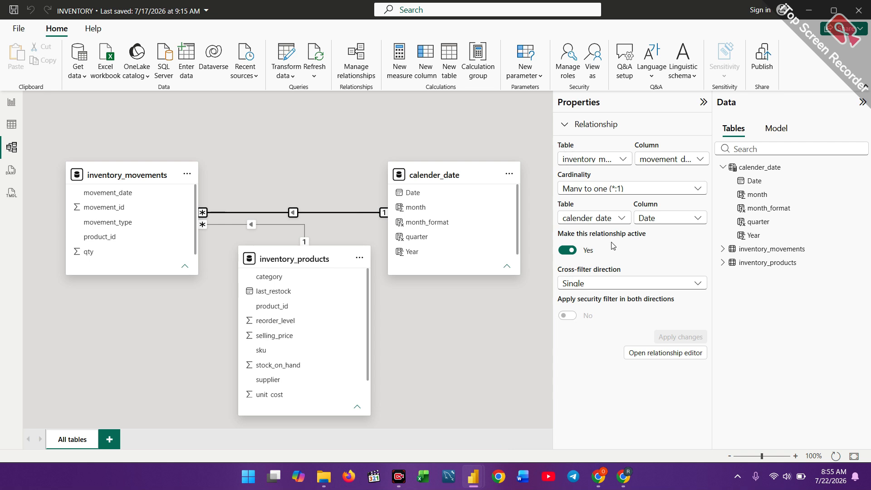
Step: Collapse the calender_date field list and open the model's queries in the Power Query Editor
left_click(724, 168)
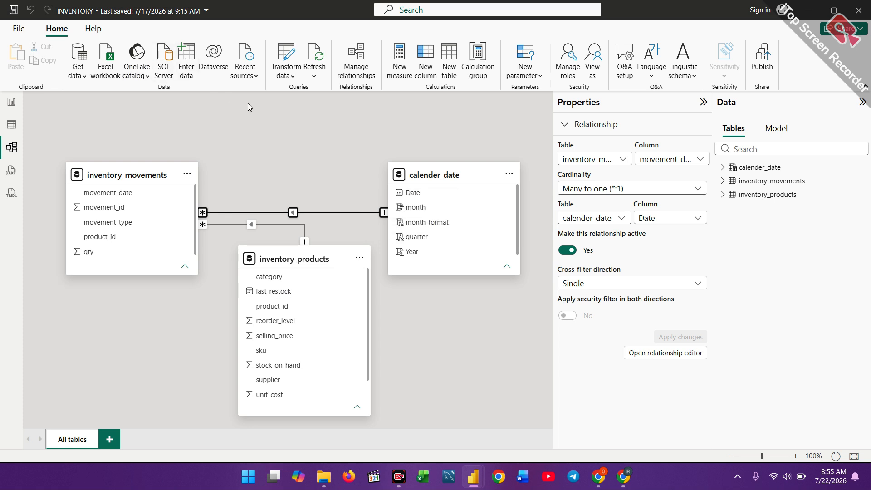
left_click(293, 78)
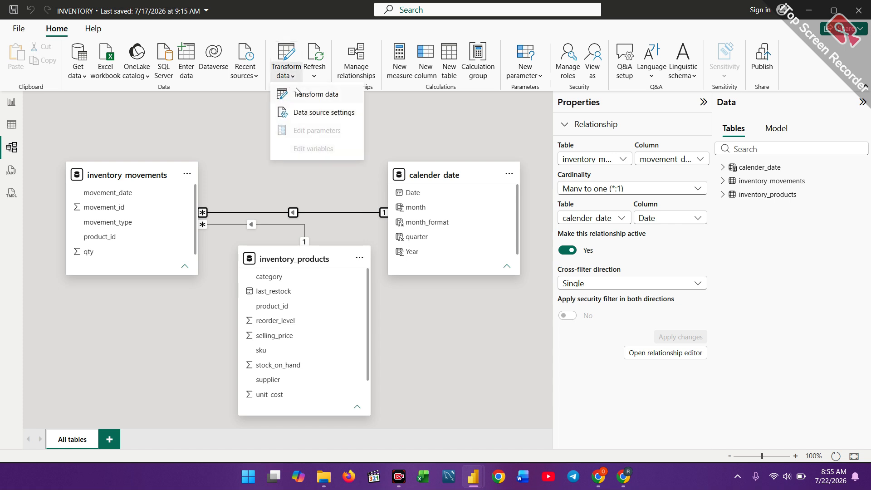
left_click(301, 96)
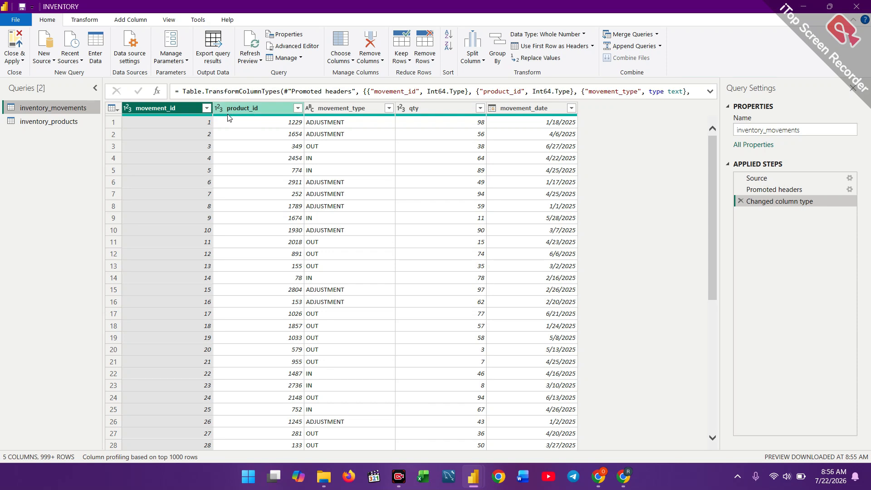
Step: Inspect the filter value lists of the movement_id and product_id columns in inventory_movements, leaving them unfiltered
left_click(207, 108)
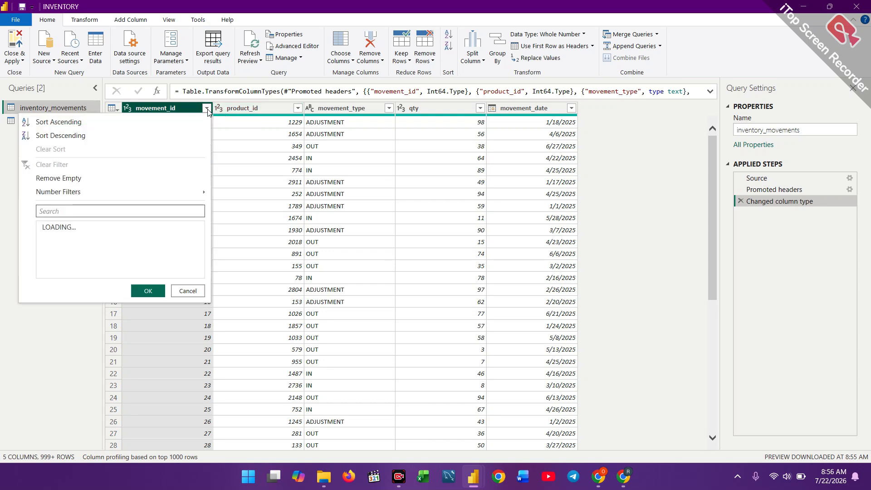
left_click(308, 255)
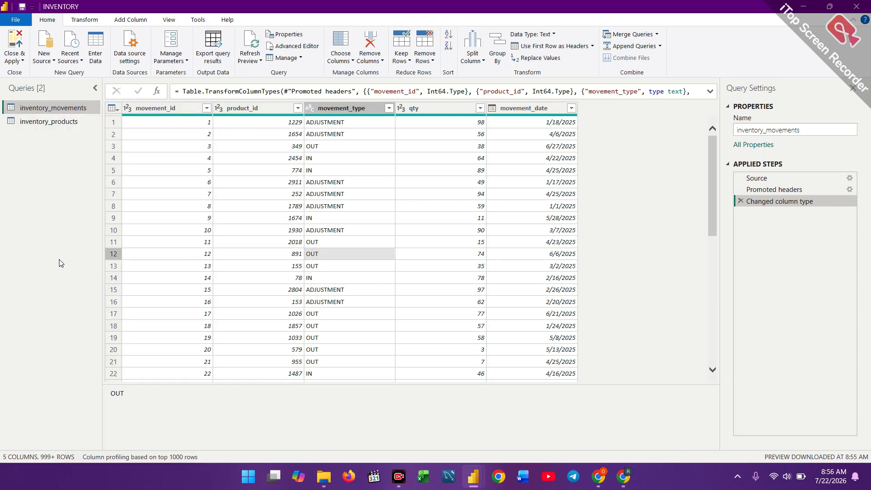
left_click(297, 113)
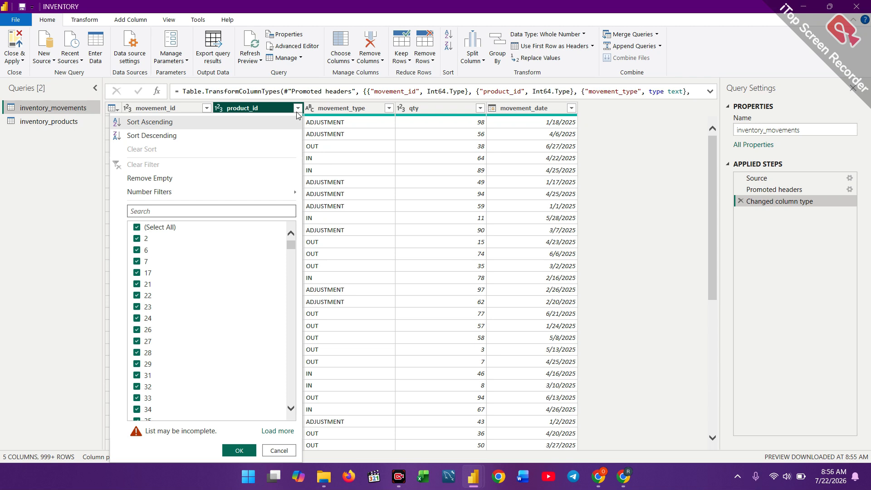
scroll(292, 249, "down", 5)
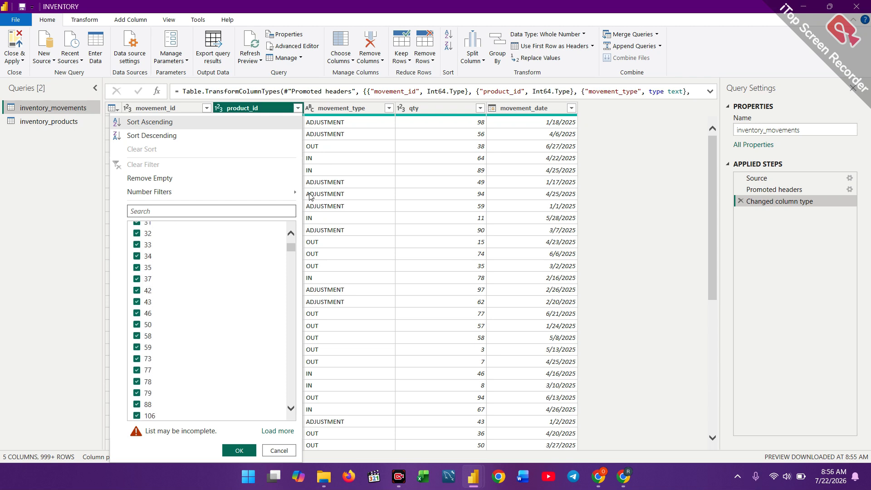
left_click_drag(289, 246, 349, 247)
left_click(375, 251)
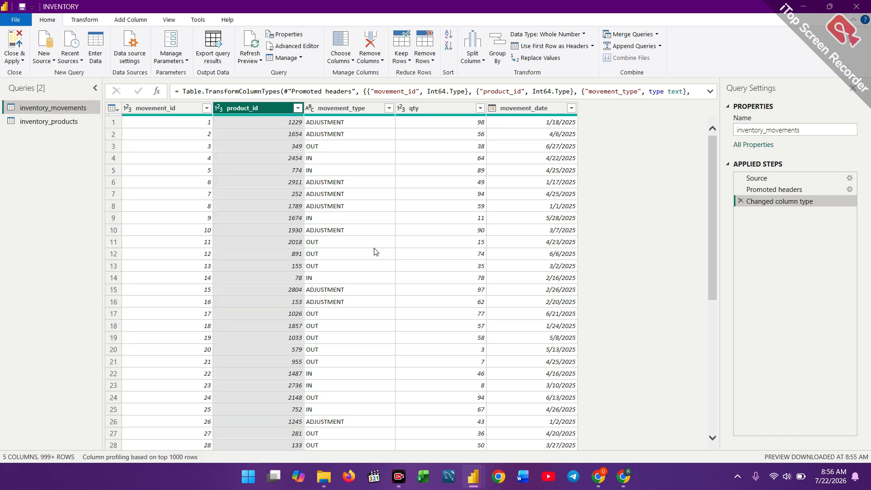
Step: Inspect the filter value lists of the movement_type and qty columns in inventory_movements, leaving them unfiltered
left_click(385, 108)
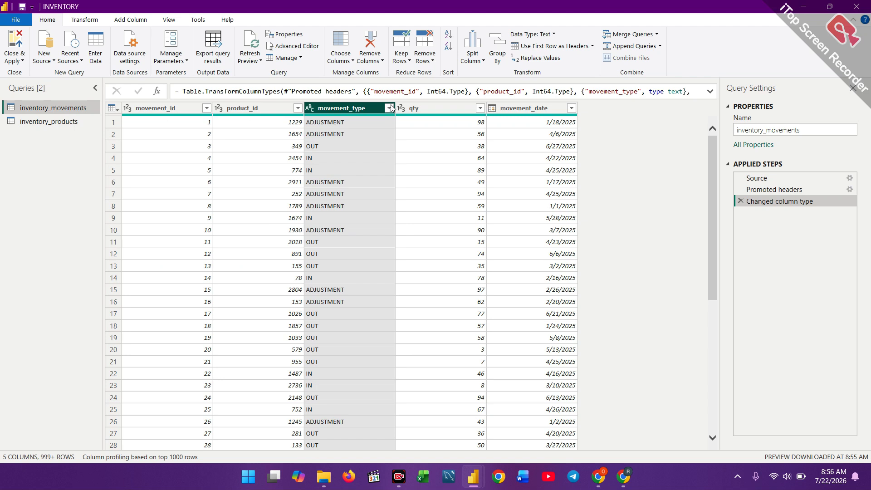
left_click(389, 107)
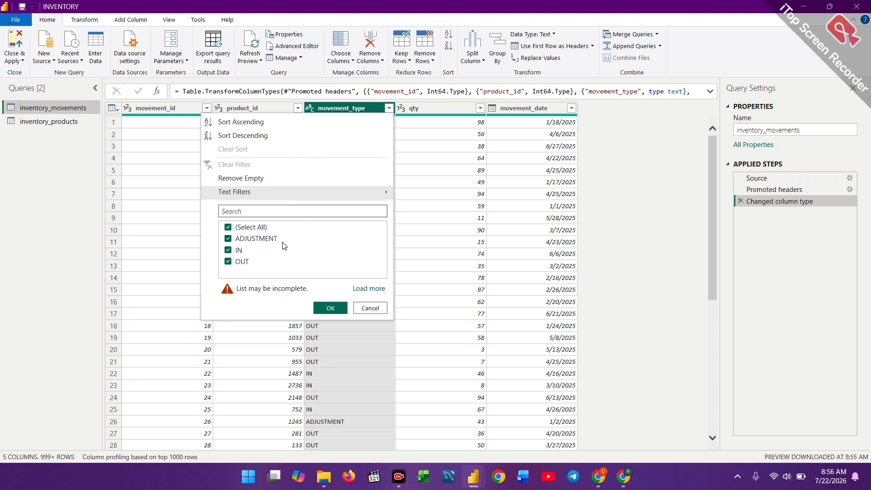
left_click(431, 217)
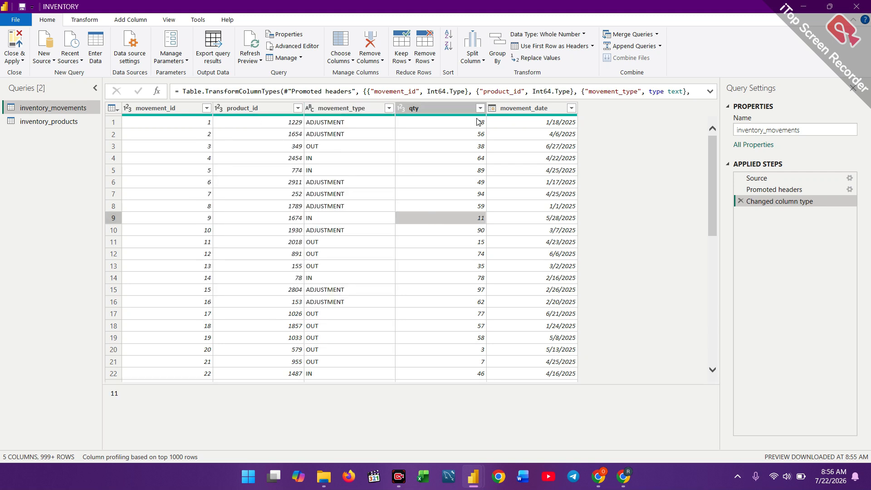
left_click(480, 109)
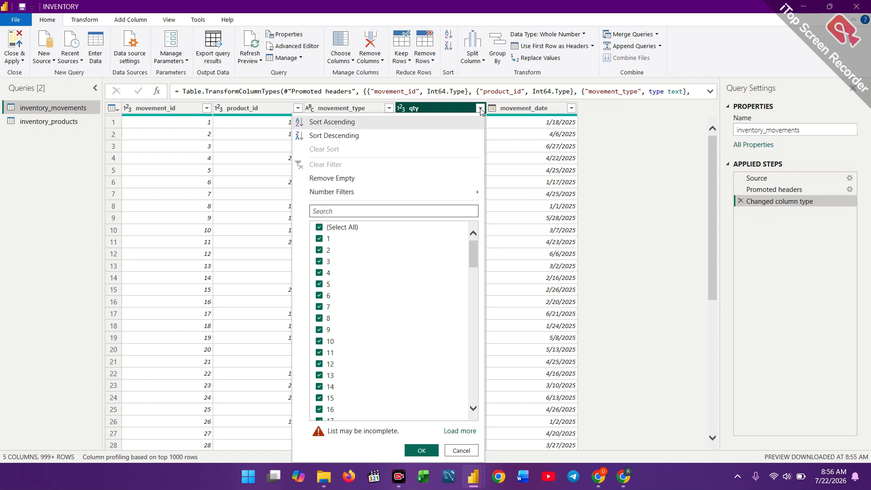
left_click(507, 143)
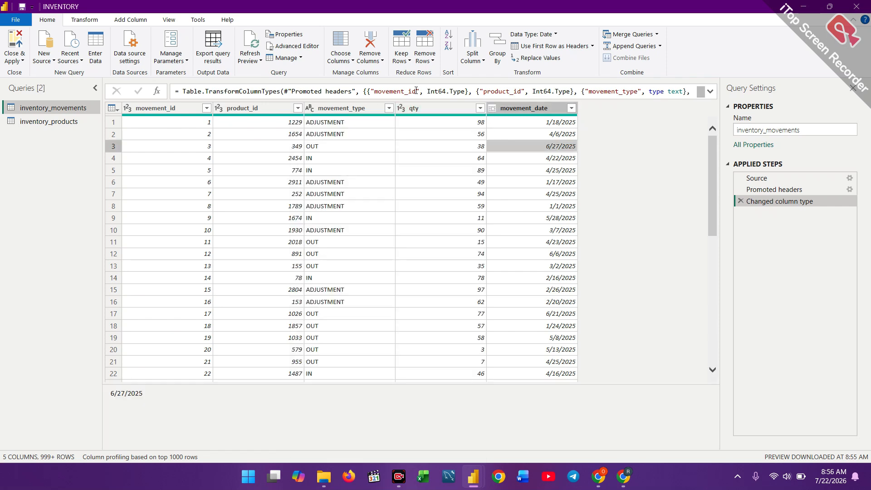
Step: Rename the qty column of inventory_movements to quantity
double_click(423, 107)
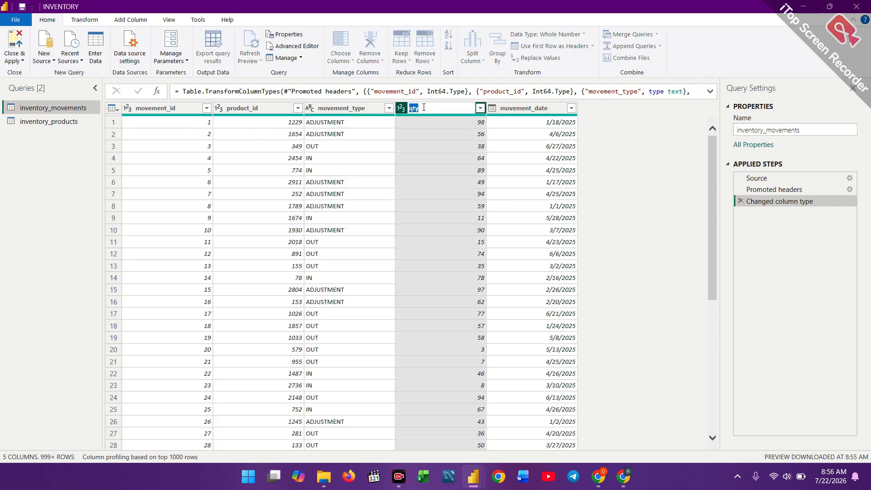
key("BackSpace")
type("Q")
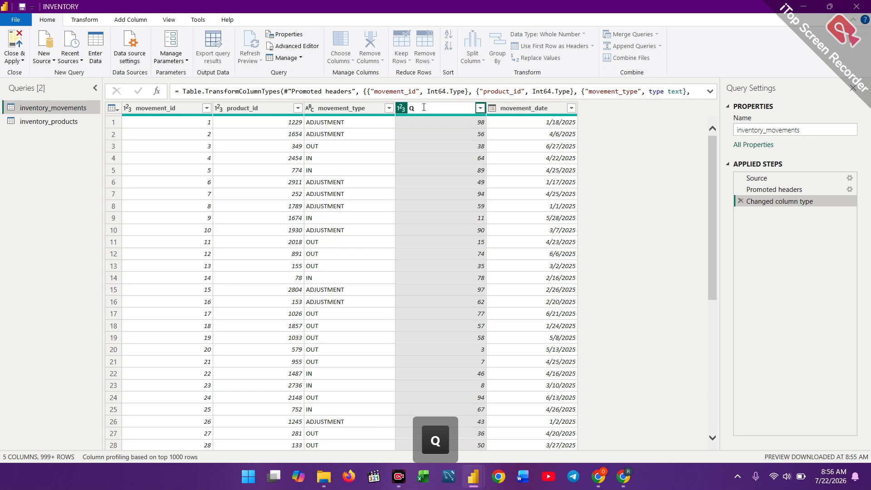
key("BackSpace")
key("Caps_Lock")
type("quanty")
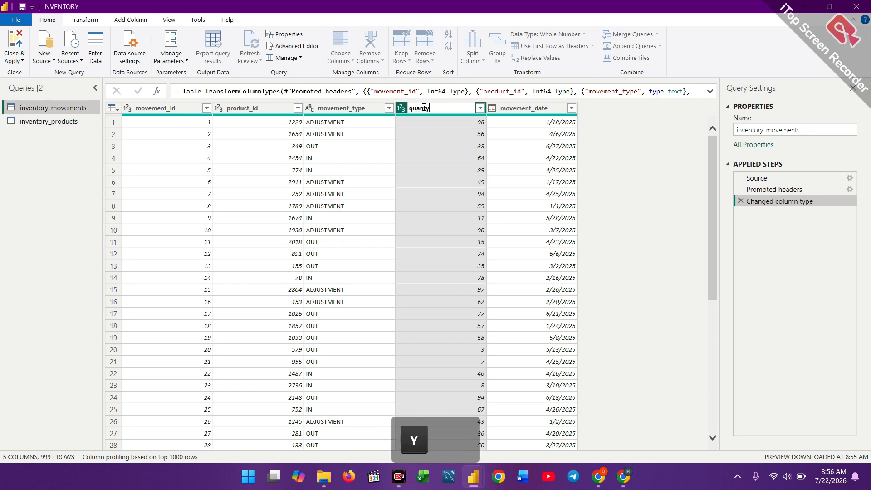
key("BackSpace")
type("ity")
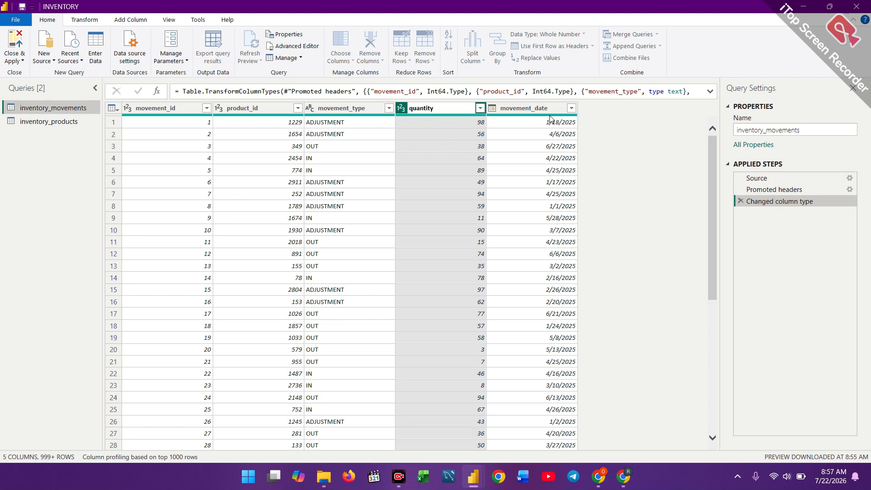
key("Return")
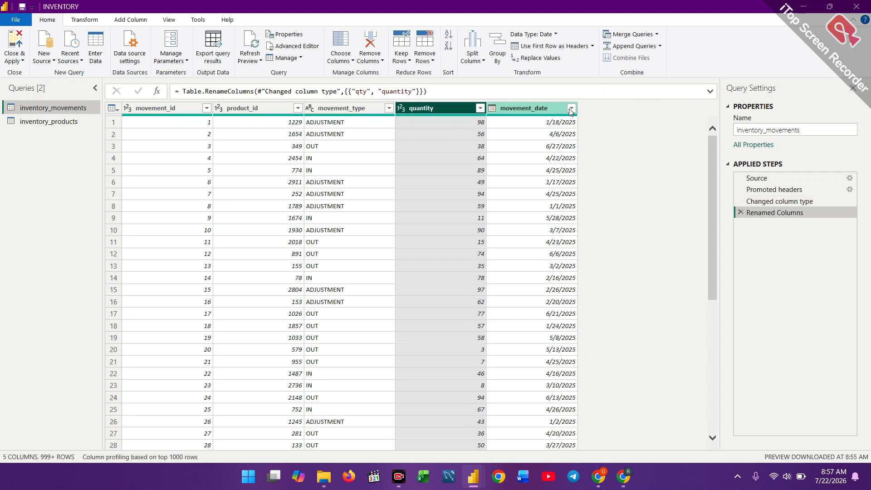
Step: Inspect the filter value list of the movement_date column in inventory_movements, leaving it unfiltered
left_click(571, 109)
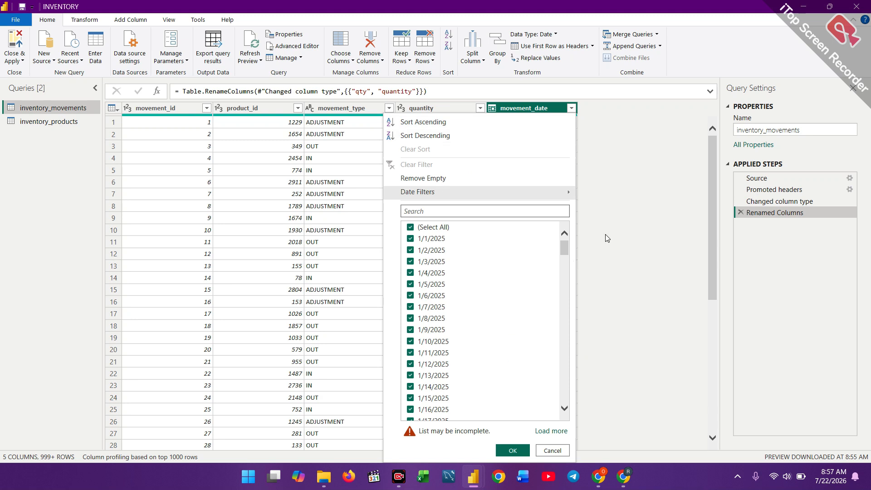
mouse_move(566, 244)
left_mouse_down()
mouse_move(562, 342)
mouse_move(564, 243)
left_mouse_up()
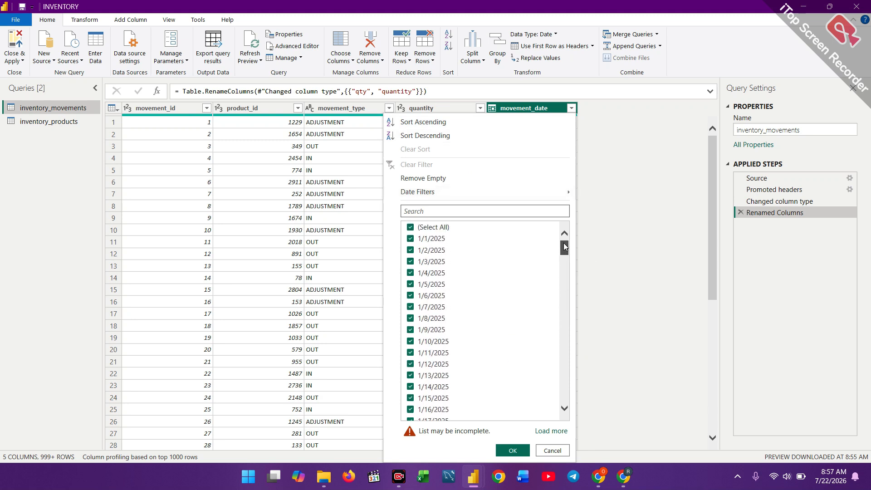
left_click(369, 218)
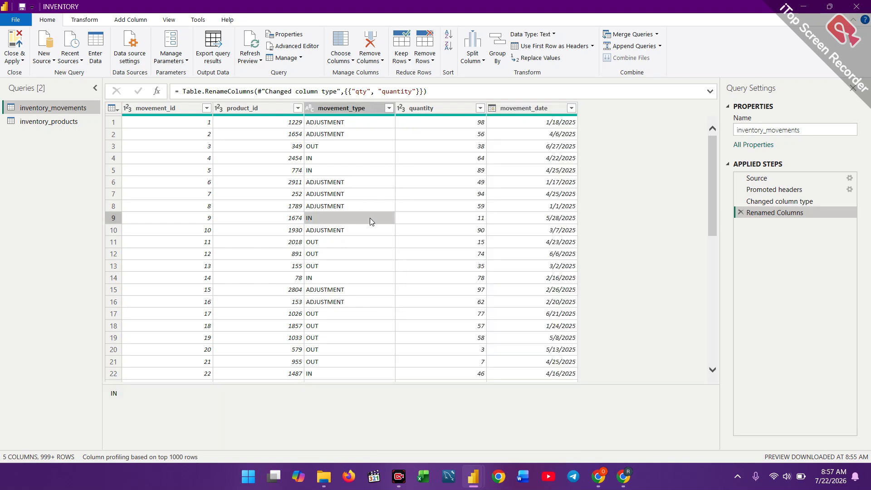
Step: In the inventory_products query, rename the sku column to "stock _keeping _unit"
left_click(47, 124)
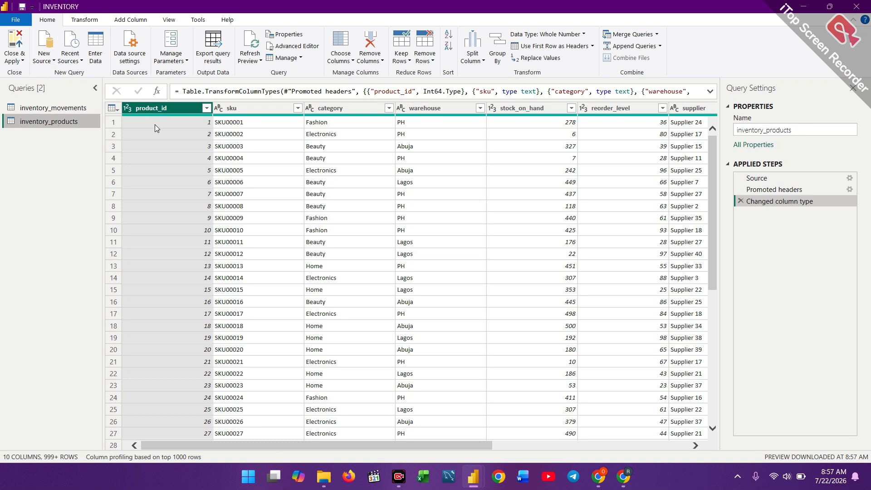
left_click(241, 109)
double_click(242, 108)
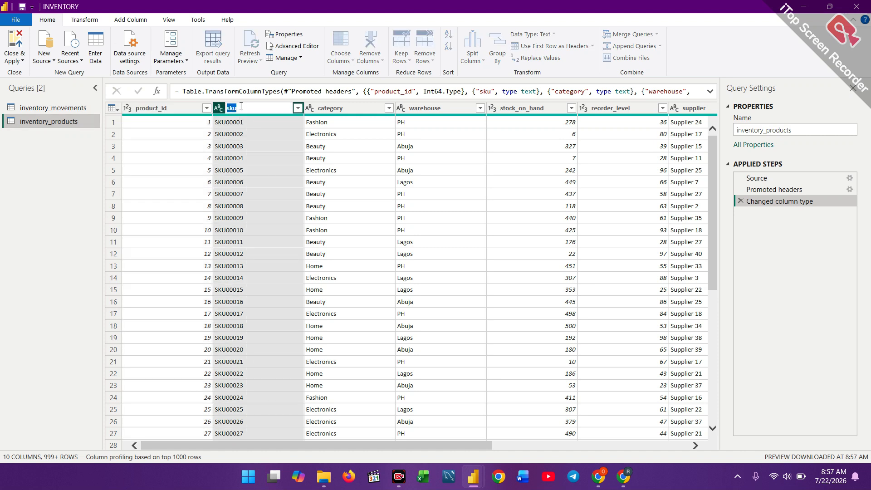
key("BackSpace")
key("BackSpace")
key("BackSpace")
type("s")
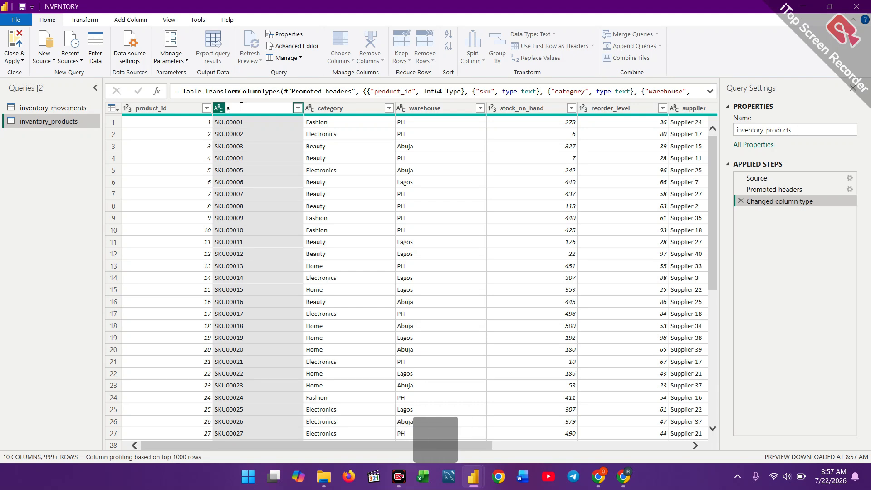
type("tock")
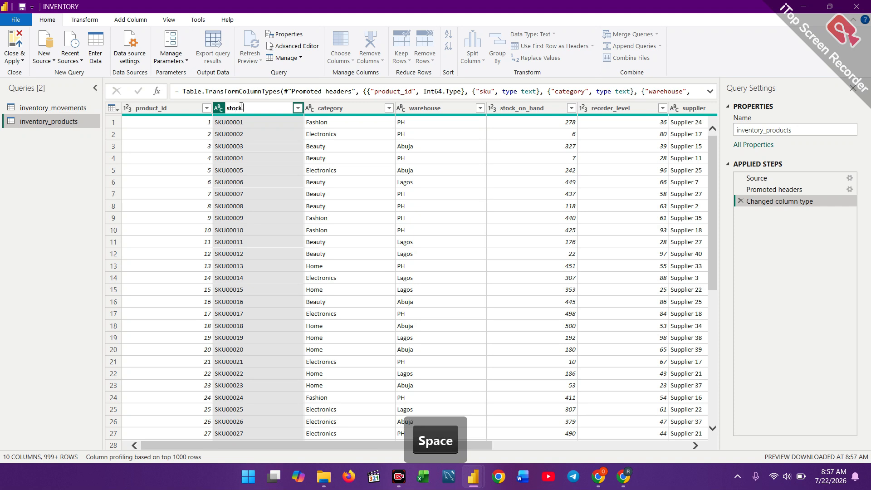
key("shift")
type("_keep")
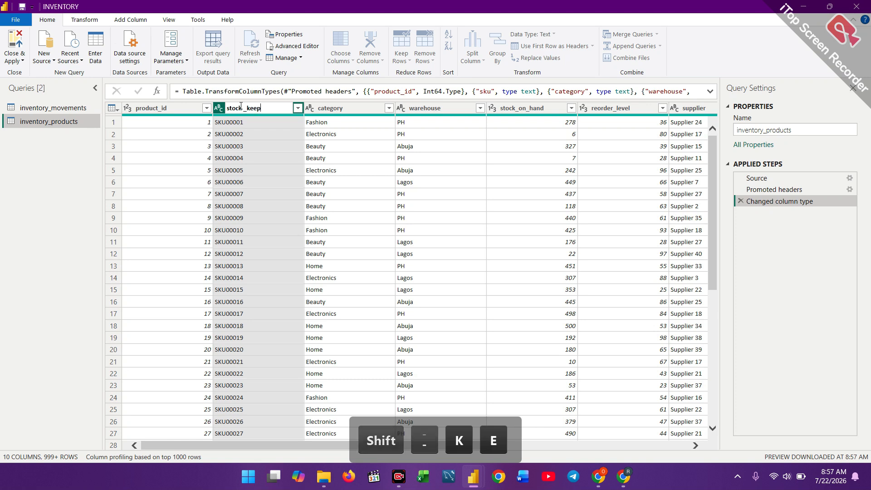
type("in")
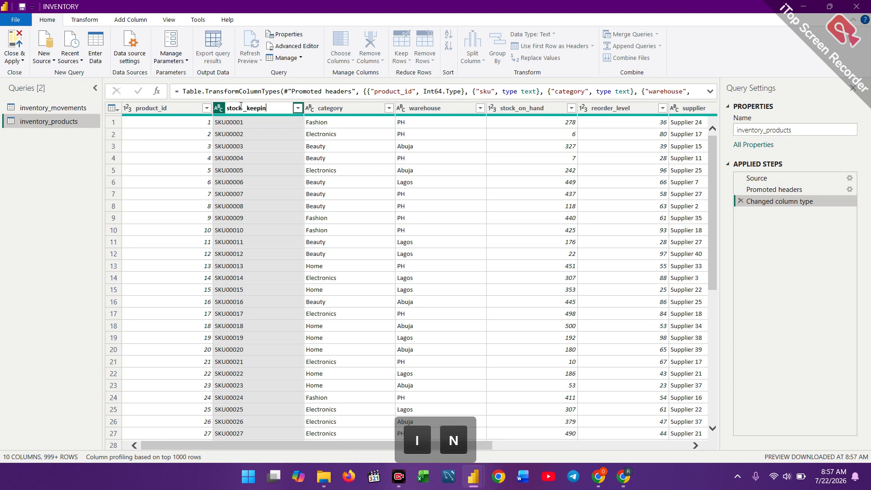
type("g +")
key("BackSpace")
type("_u")
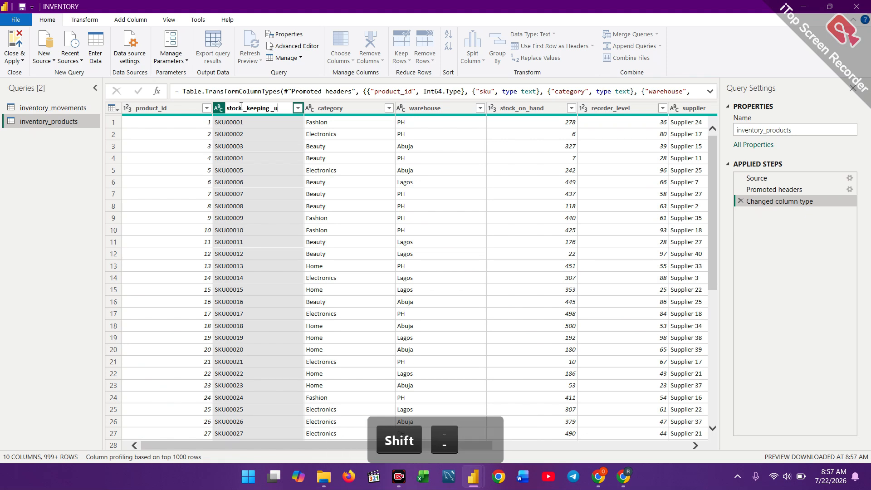
type("b")
key("BackSpace")
type("ni")
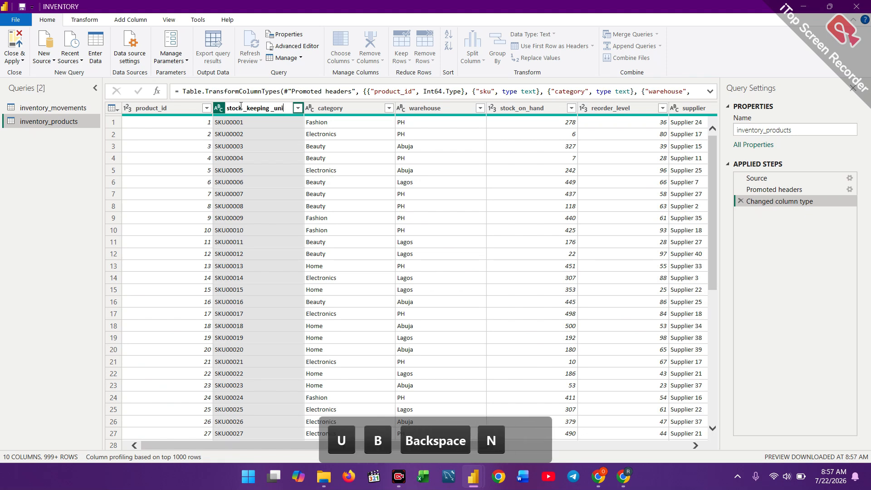
type("t")
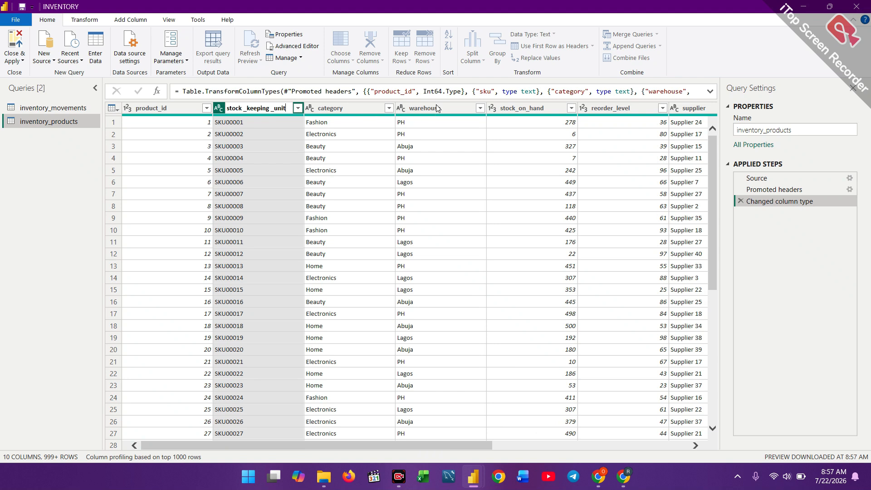
key("Return")
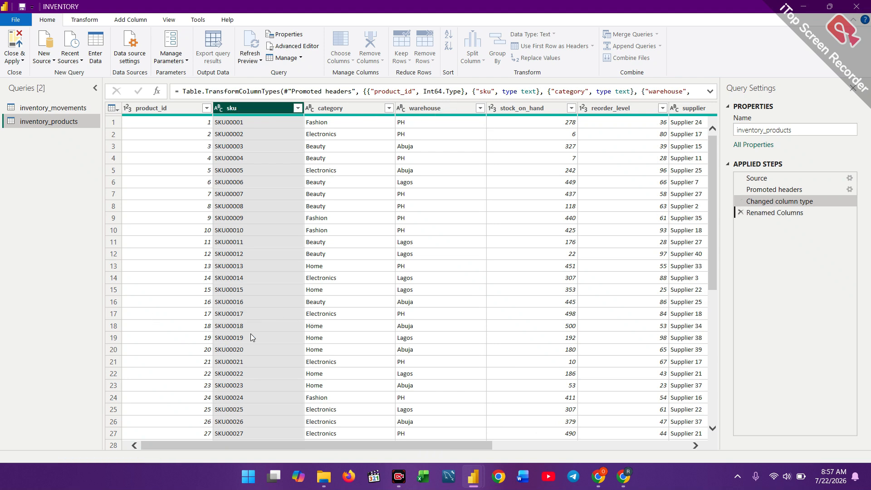
Step: Look over the remaining inventory_products columns, then apply the query changes to the model and close the Power Query Editor
left_click_drag(426, 440, 672, 452)
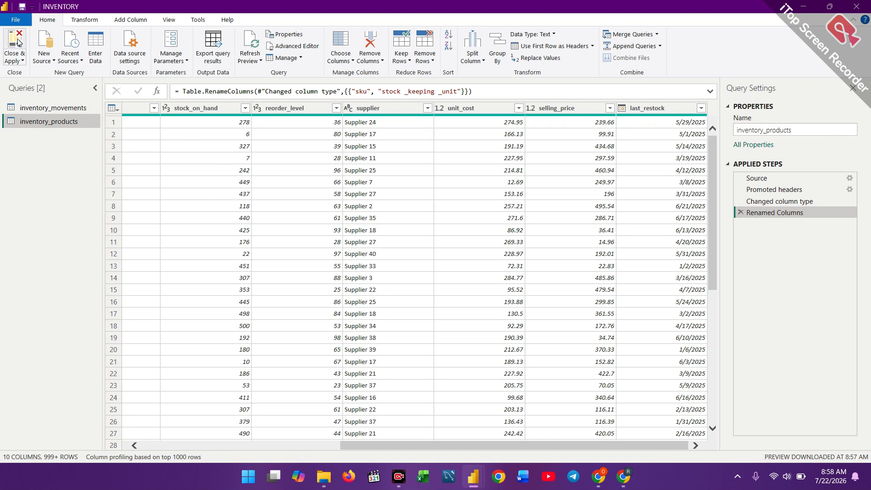
left_click(22, 61)
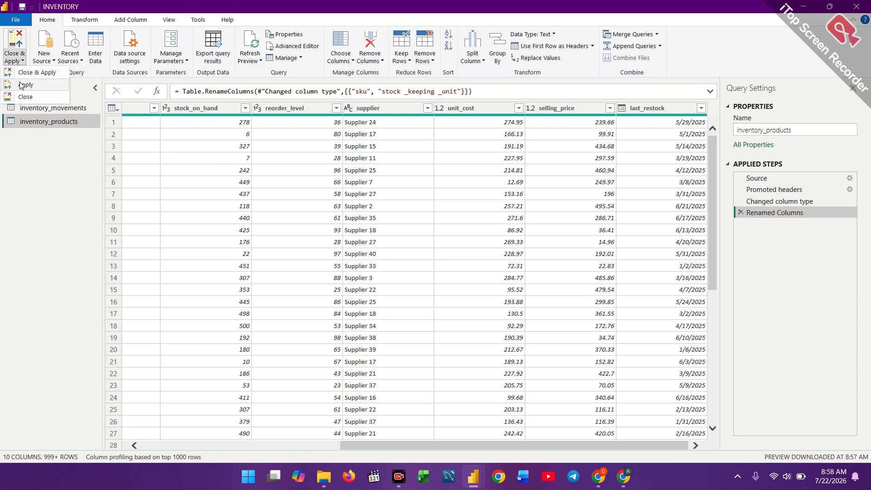
left_click(33, 75)
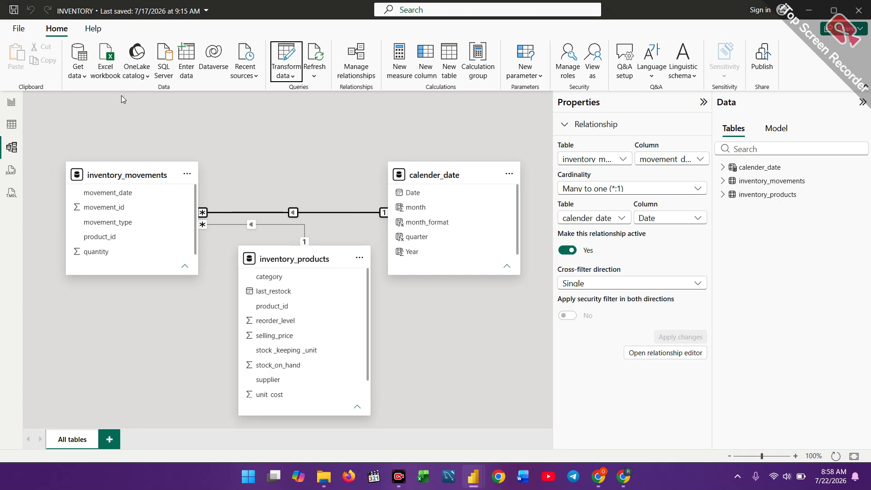
Step: Switch to the report view, check the inventory_movements fields, and collapse the field lists of all tables
left_click(11, 103)
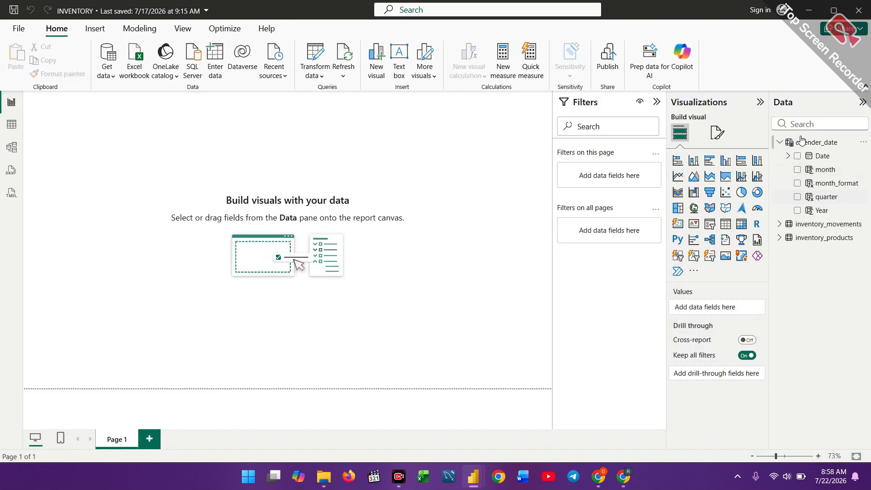
left_click(779, 224)
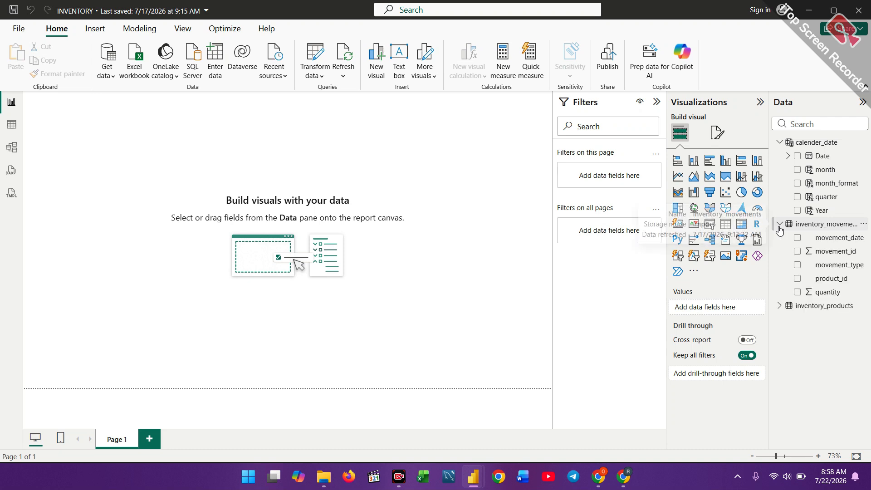
left_click(778, 142)
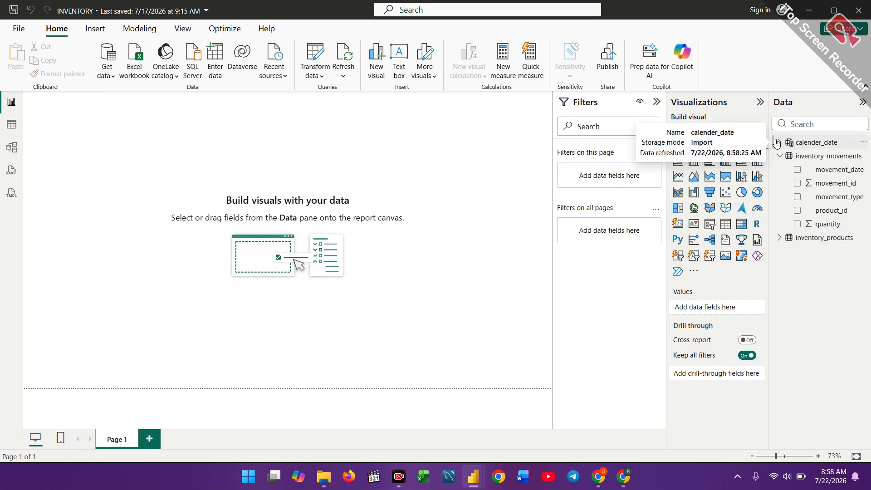
left_click(780, 238)
left_click(781, 238)
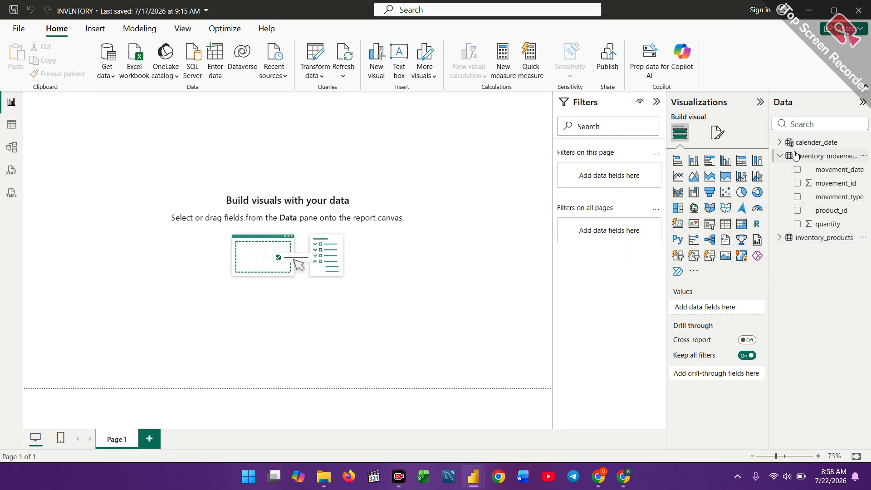
left_click(780, 155)
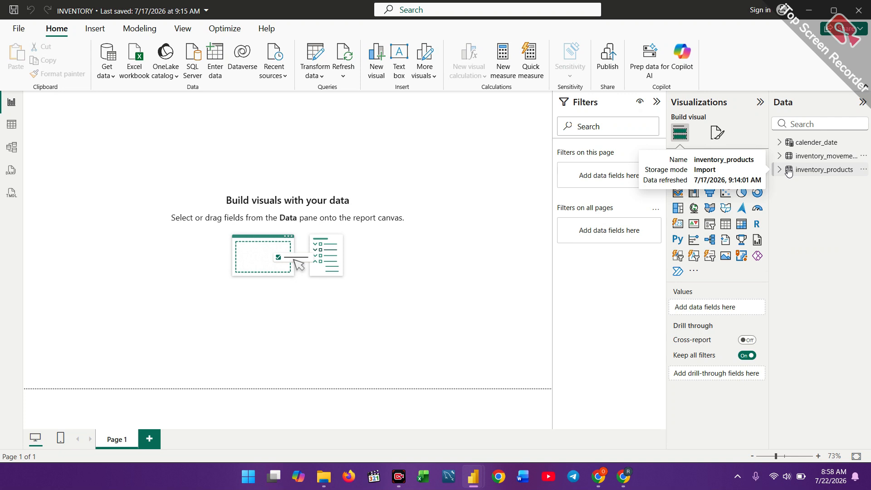
Step: Start a new measure in the inventory_products table and name it Total_products
right_click(789, 172)
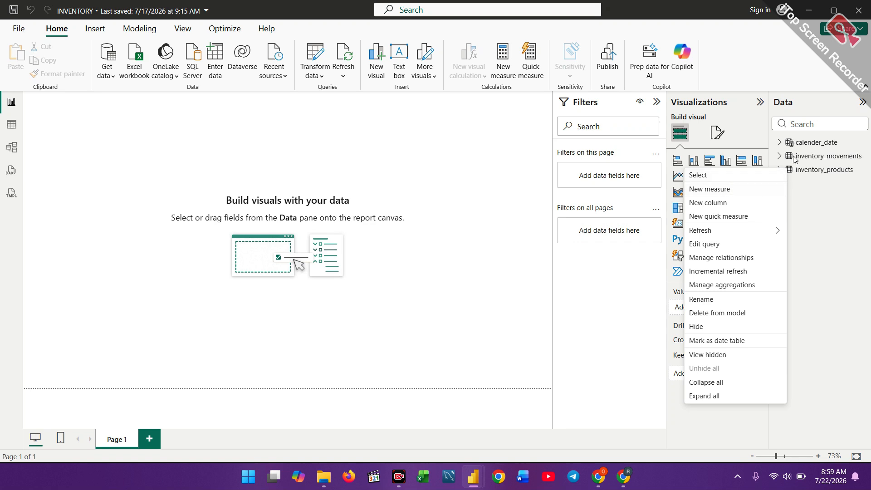
left_click(756, 191)
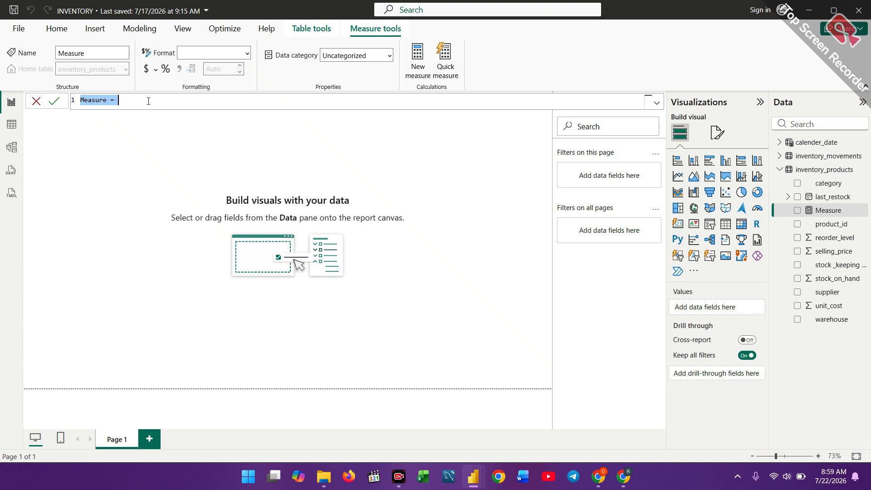
key("BackSpace")
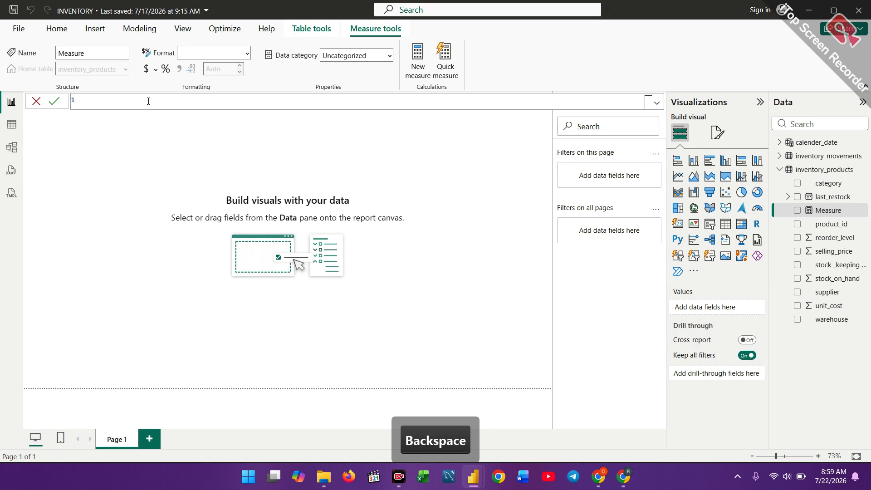
type("t")
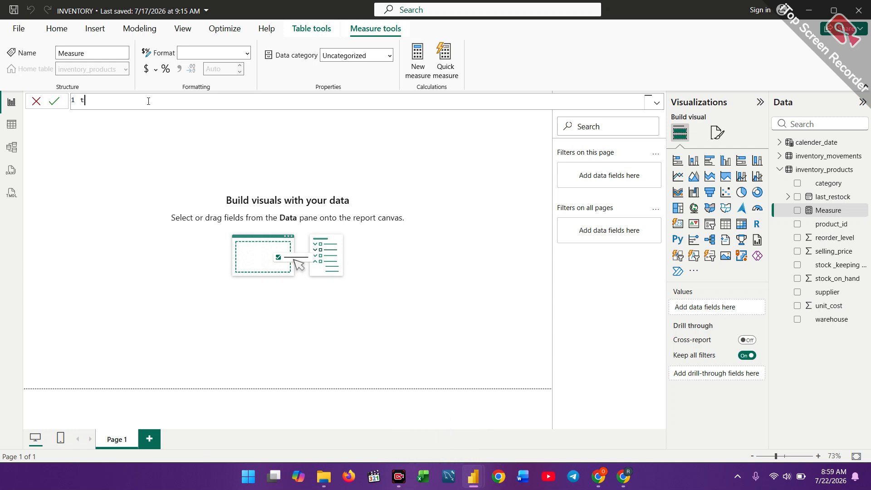
key("BackSpace")
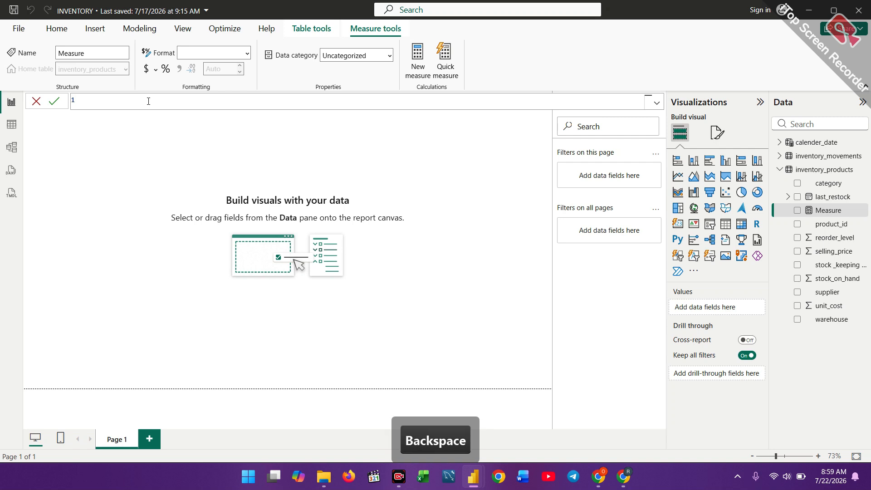
key("Caps_Lock")
type("T")
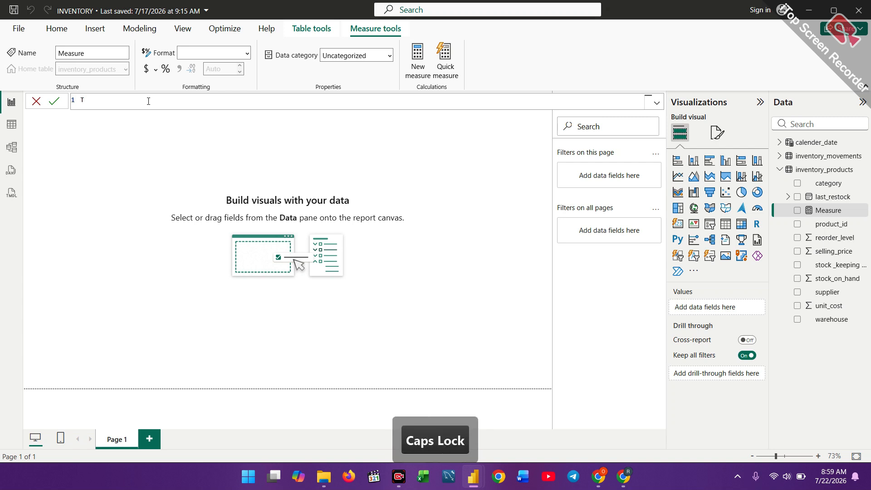
type("otal")
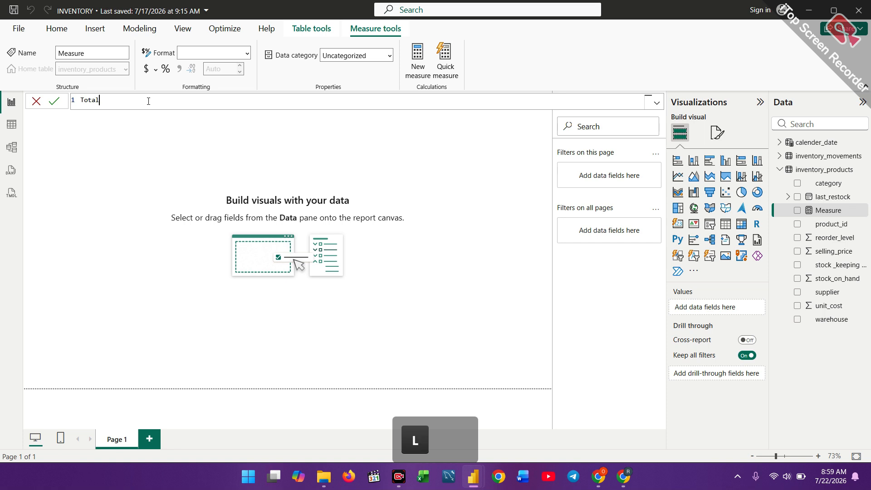
type("_p")
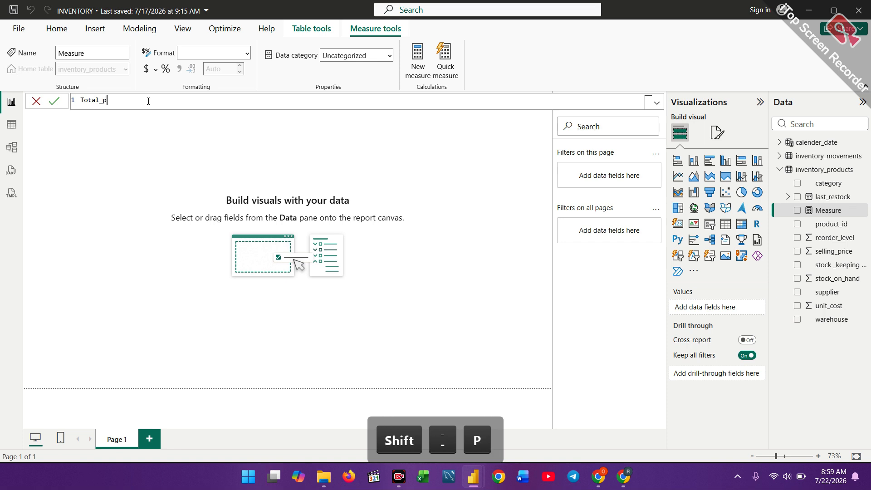
type("roducts =")
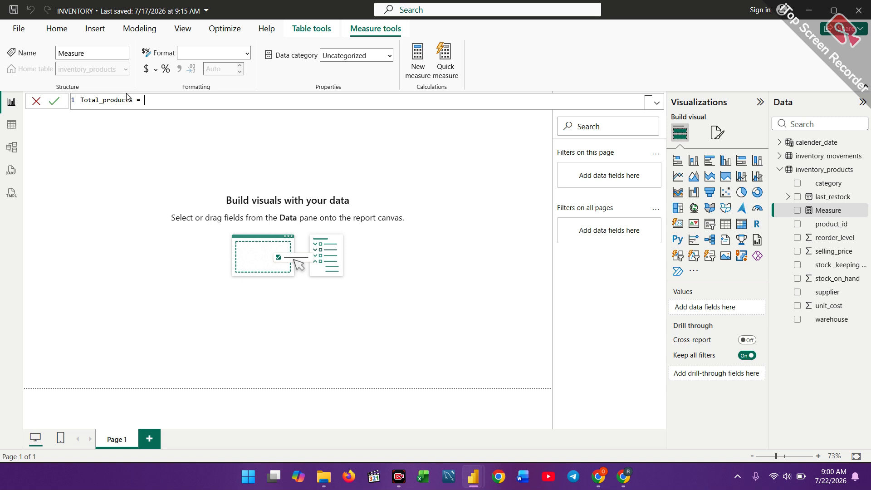
Step: Define the Total_products measure as DISTINCTCOUNT(inventory_products[product_id]) and commit it
type("dist")
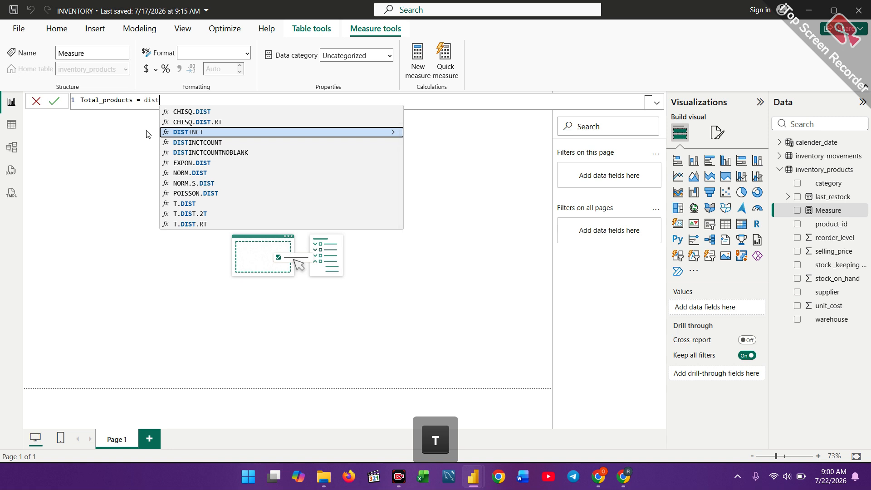
left_click(215, 144)
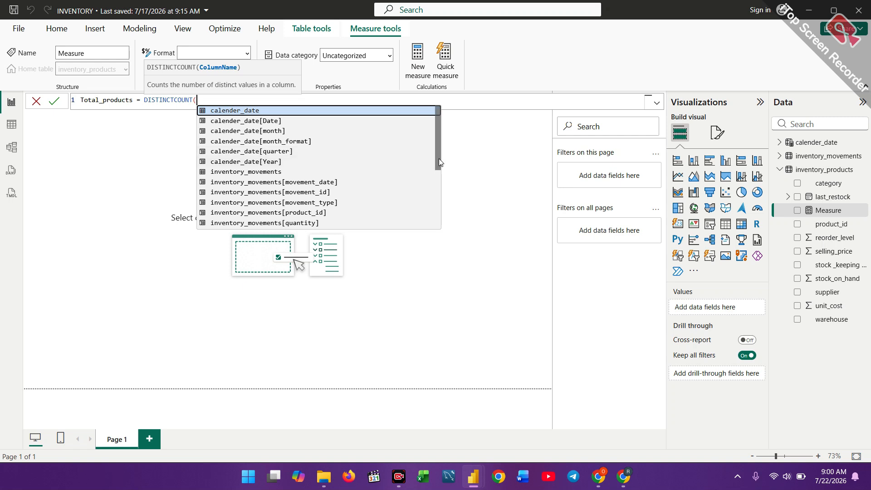
left_click_drag(444, 179, 449, 212)
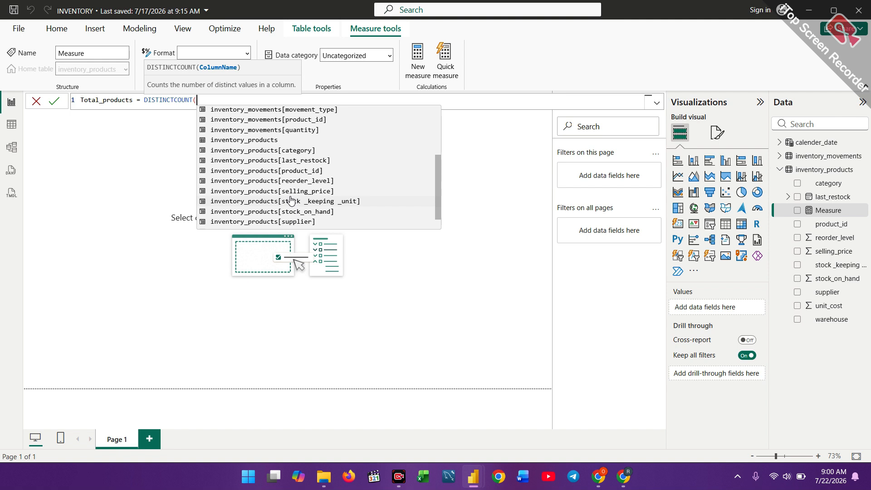
left_click(288, 173)
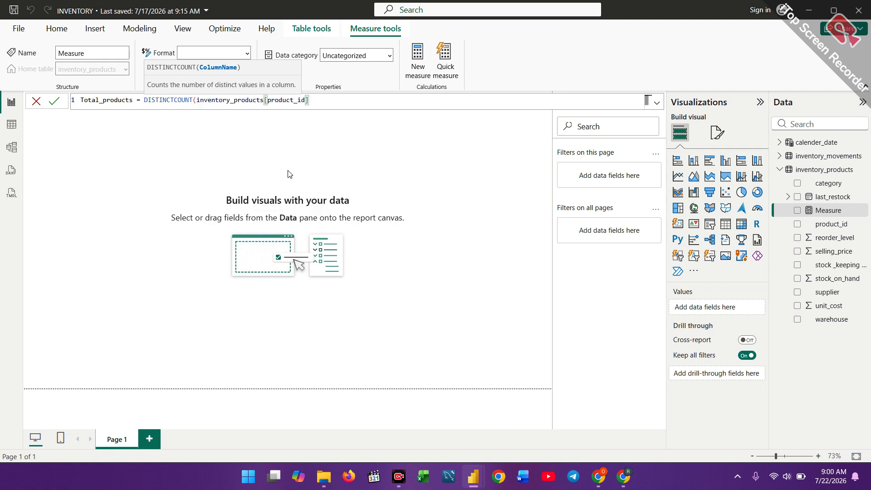
type(")")
key("Return")
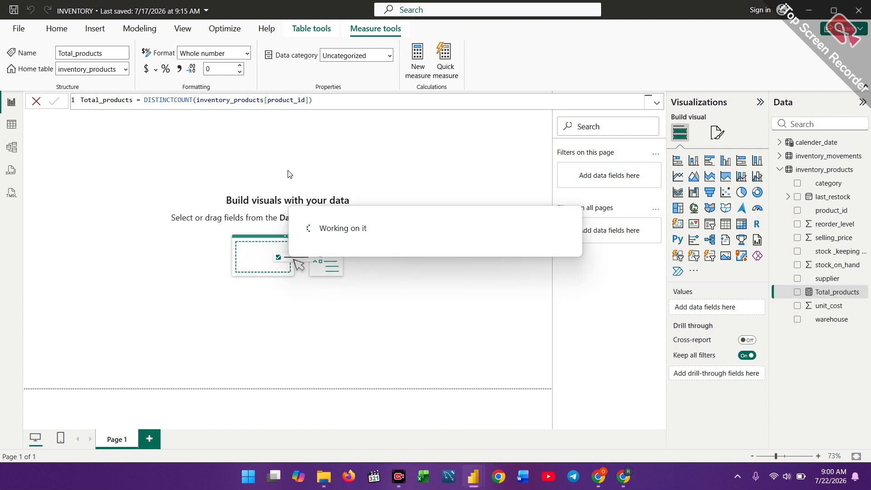
Step: Start another measure in inventory_products and name it Total_transsactions
right_click(809, 298)
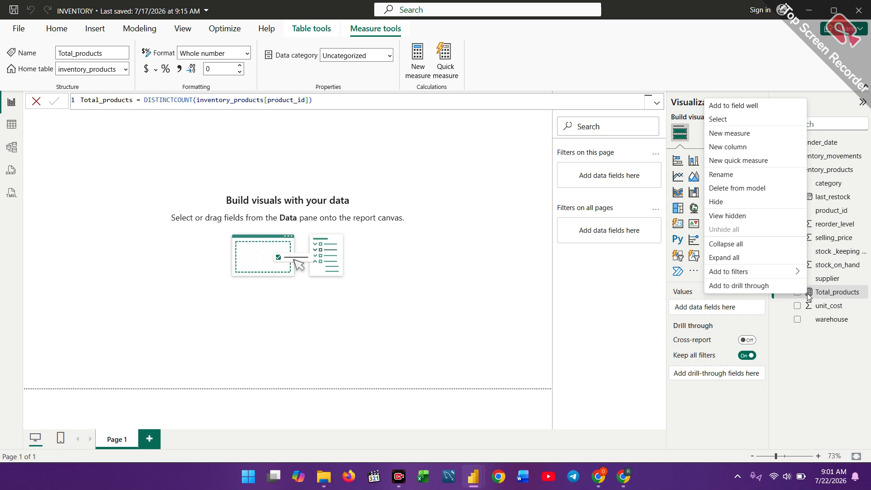
left_click(748, 135)
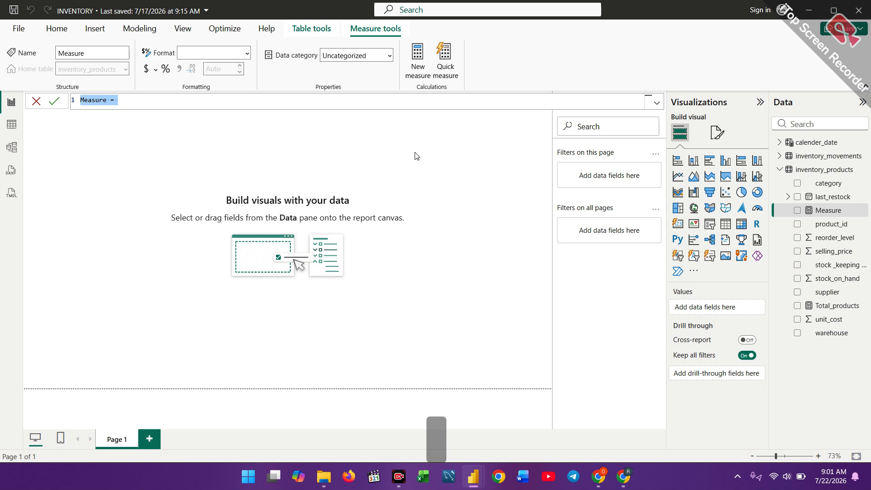
key("BackSpace")
key("Caps_Lock")
type("To")
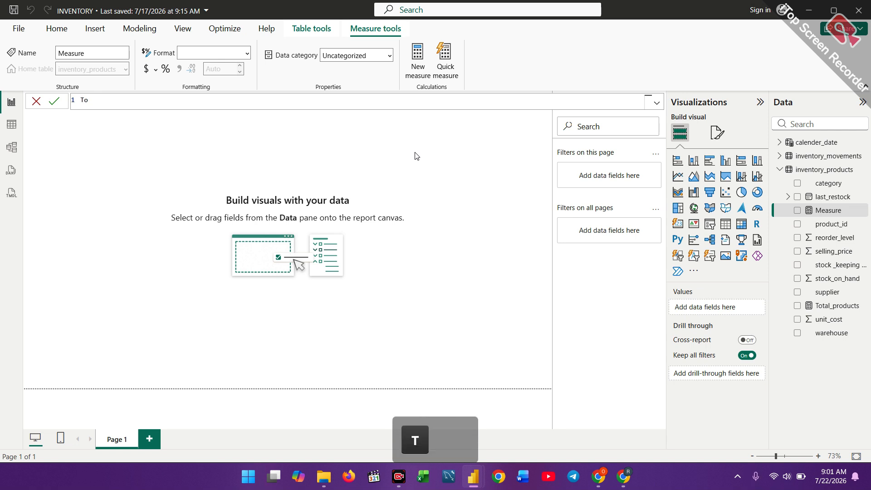
type("tal_tra")
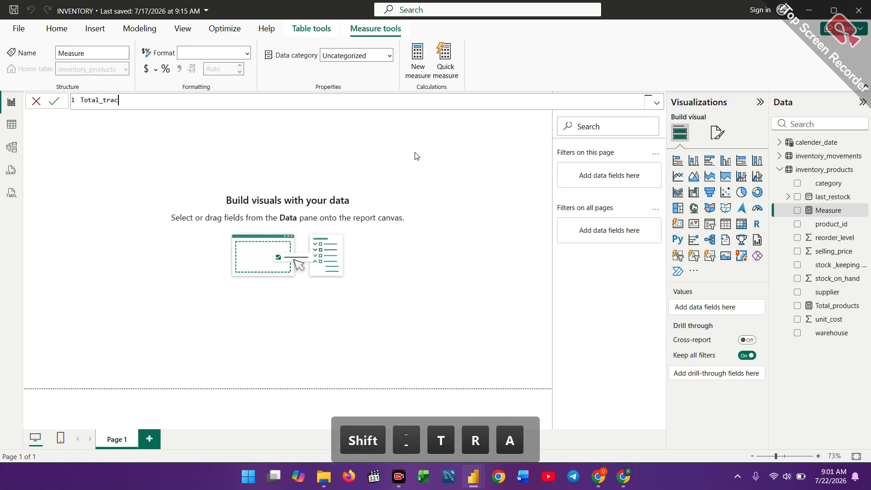
type("c")
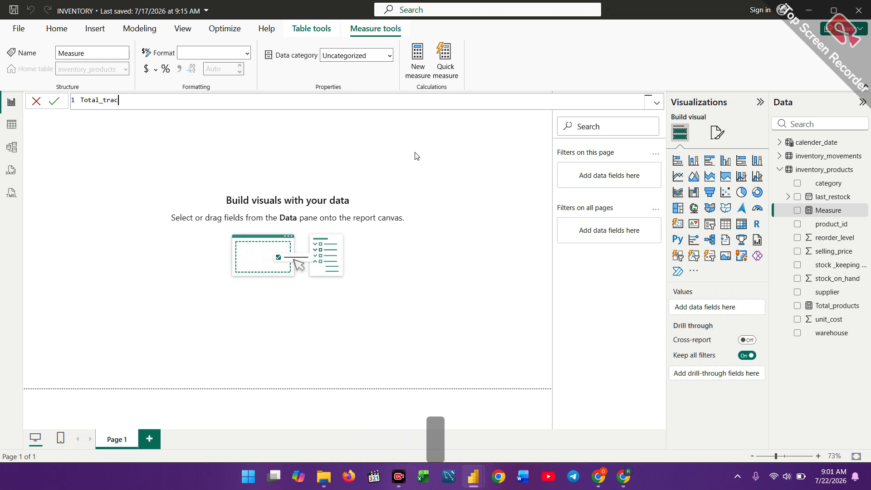
key("BackSpace")
type("nssa")
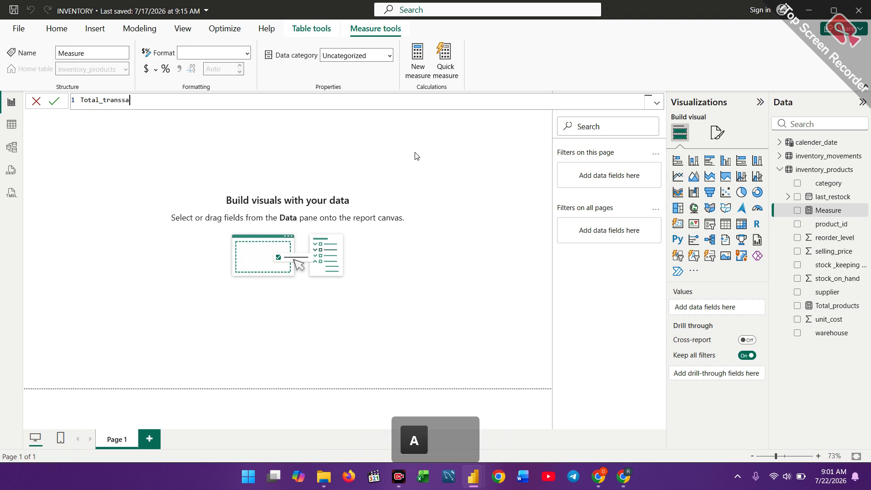
type("ction")
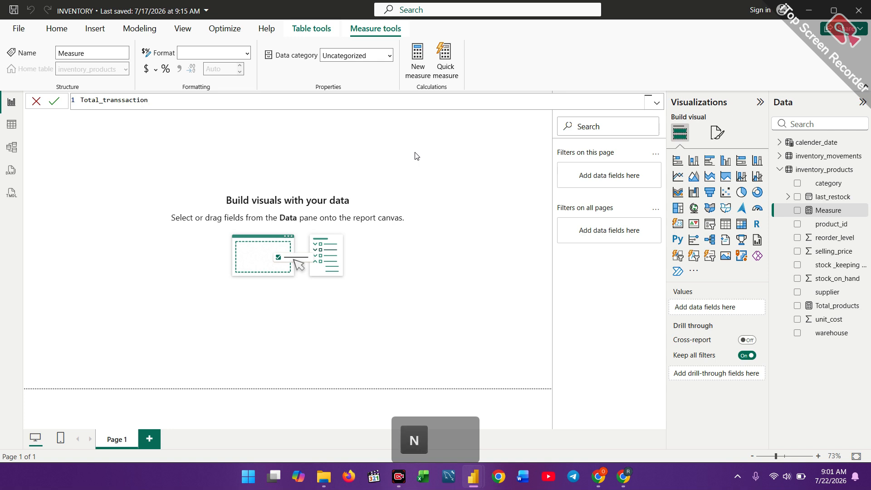
type("s =")
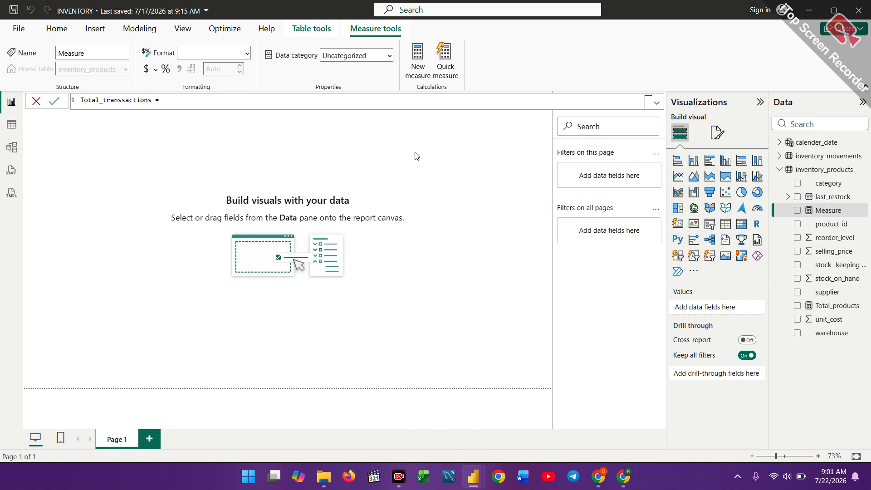
Step: Define the Total_transsactions measure as COUNTROWS(inventory_movements) and commit it
type("coun")
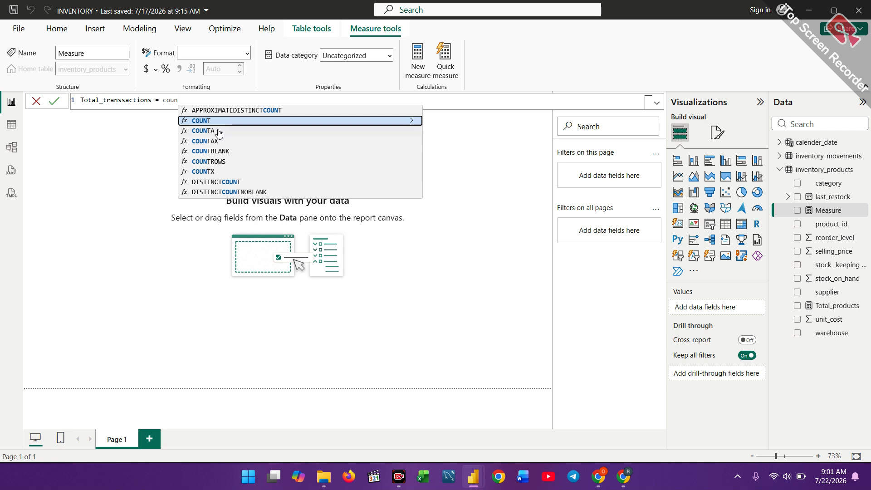
left_click(210, 162)
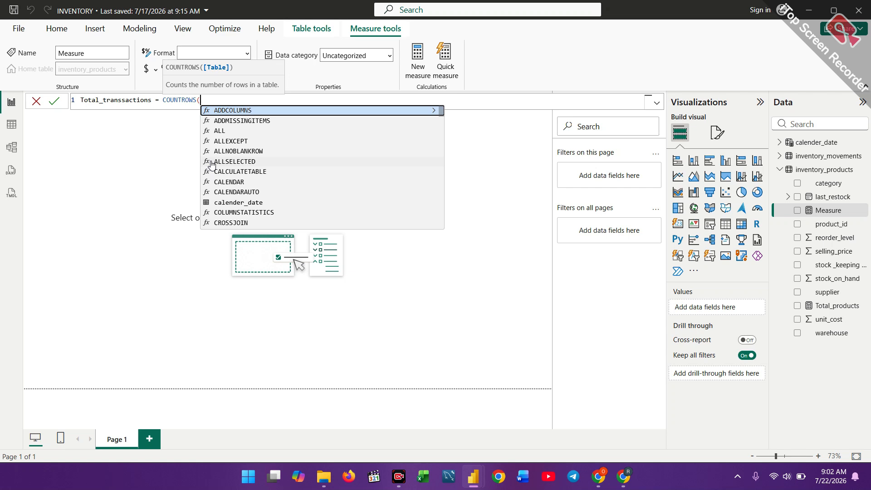
type("in")
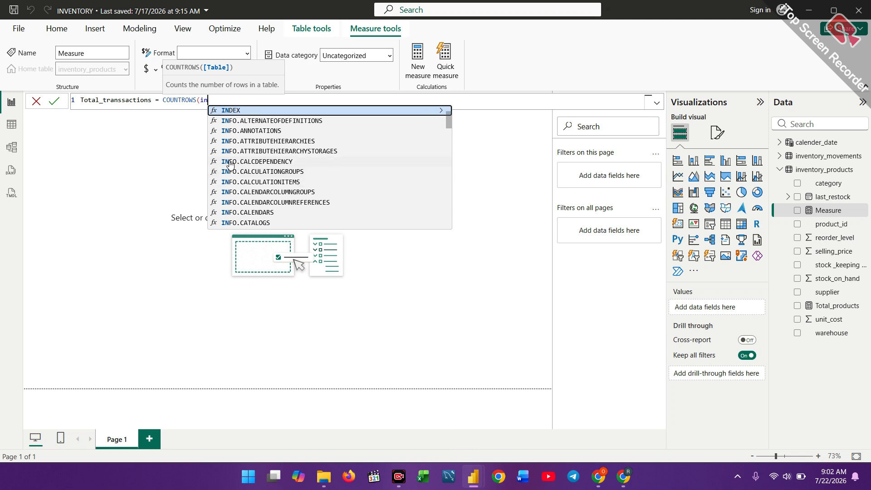
type("ventory_movements")
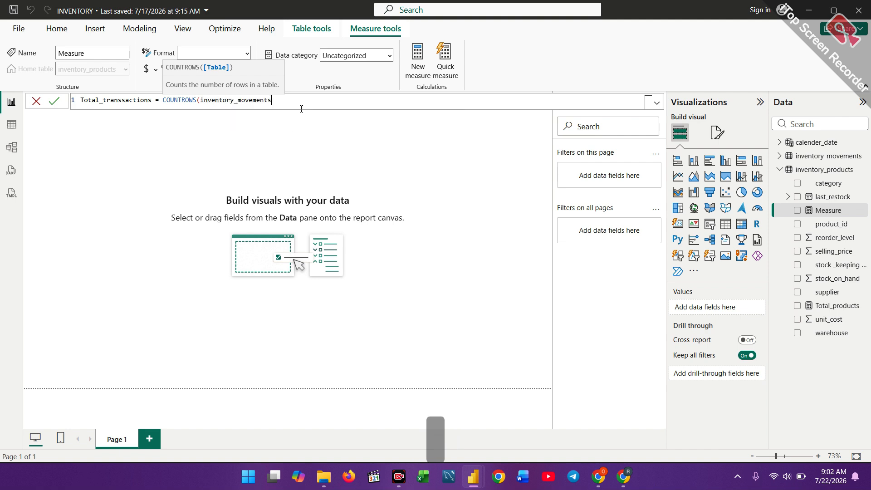
left_click(301, 108)
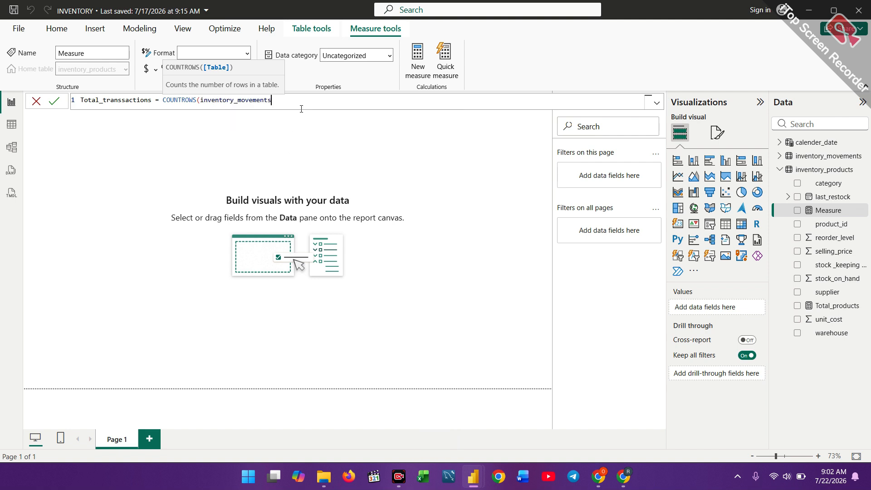
type(")")
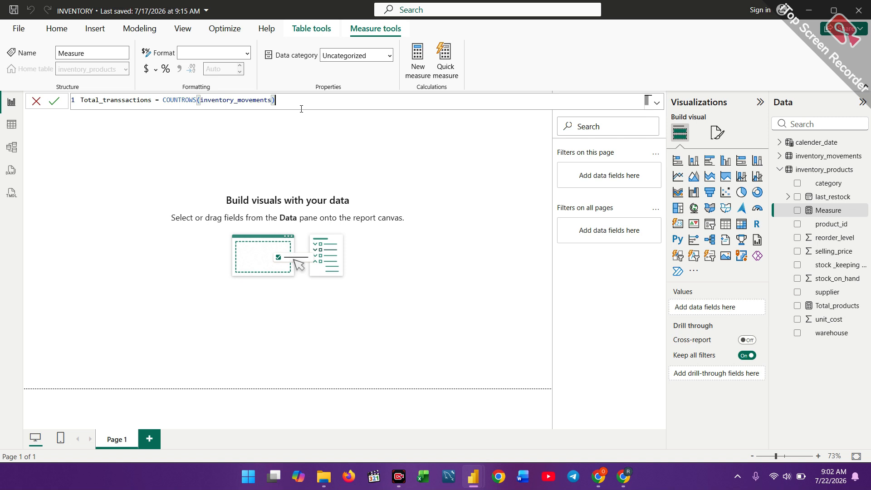
key("Return")
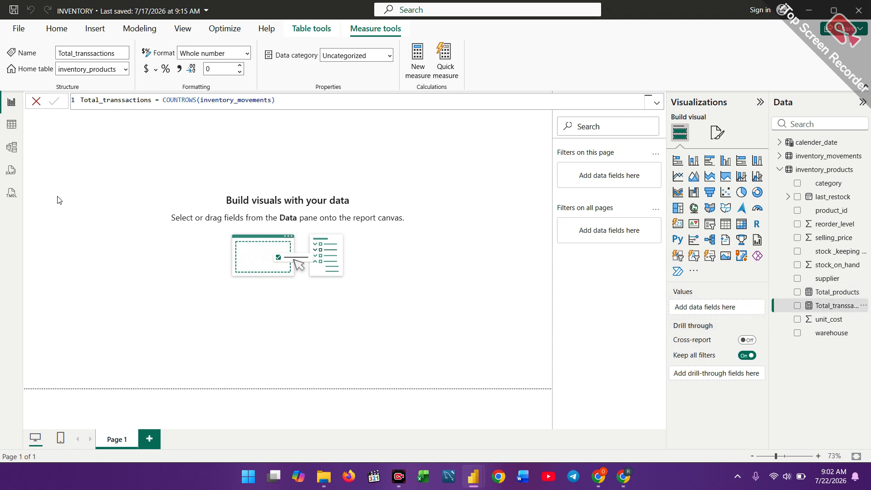
Step: Look over the inventory_movements data in the table view, including the movement_type column, and return to the report view
left_click(12, 124)
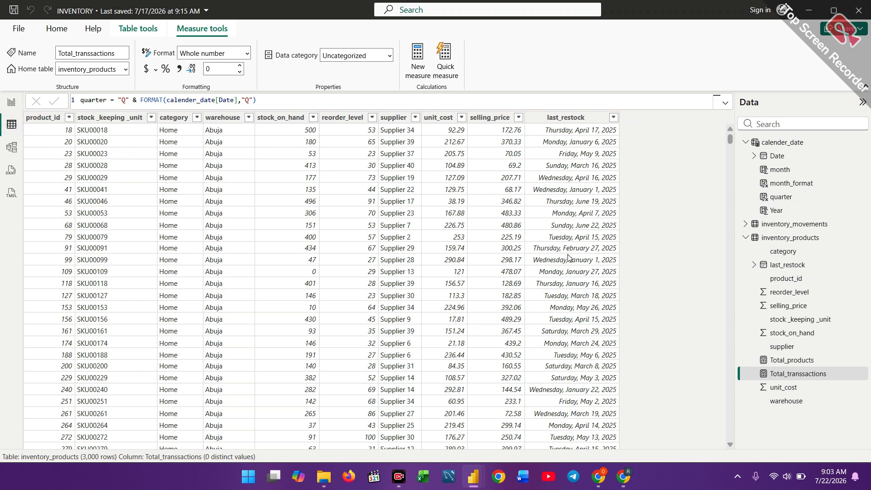
left_click(753, 228)
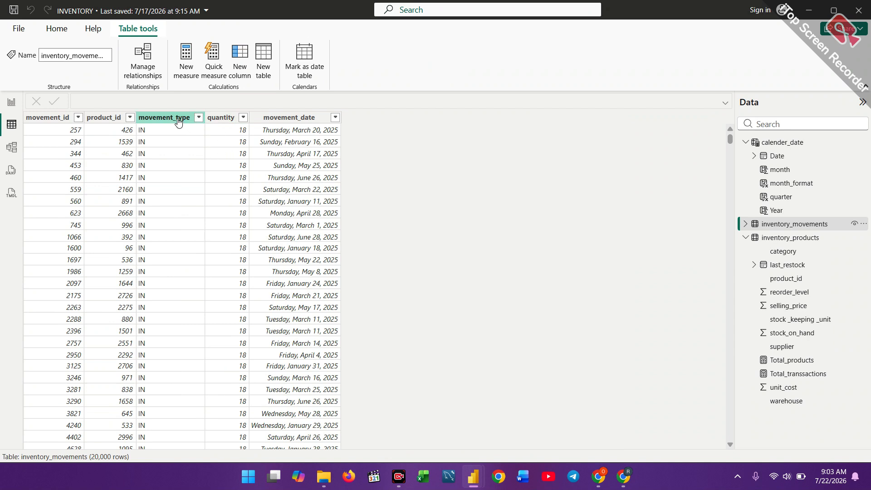
left_click(12, 102)
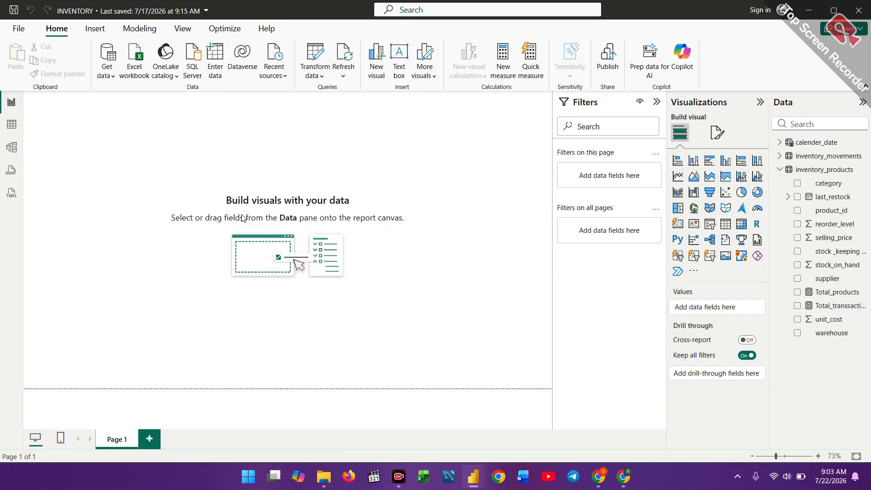
Step: Start another measure in inventory_products and name it Quantity_received
right_click(811, 308)
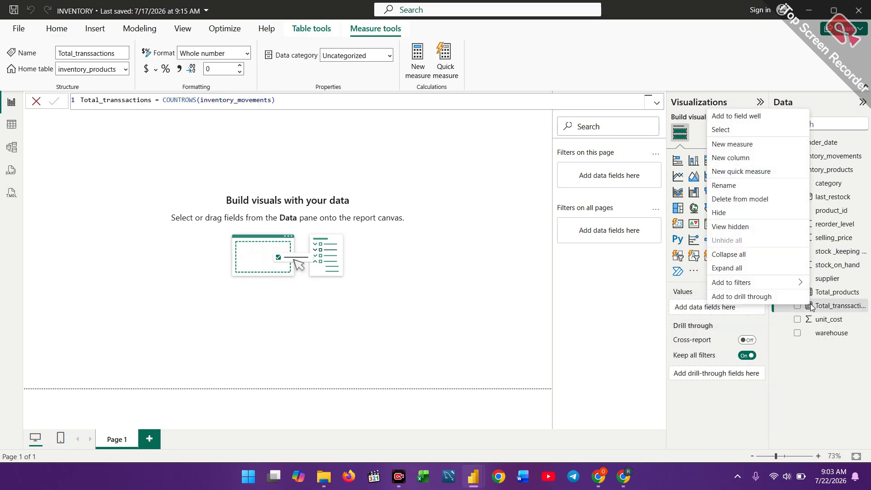
left_click(754, 145)
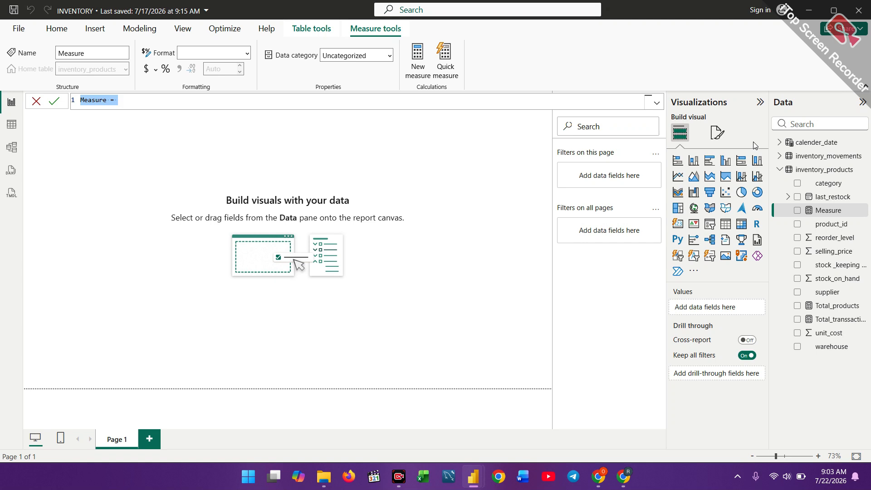
key("BackSpace")
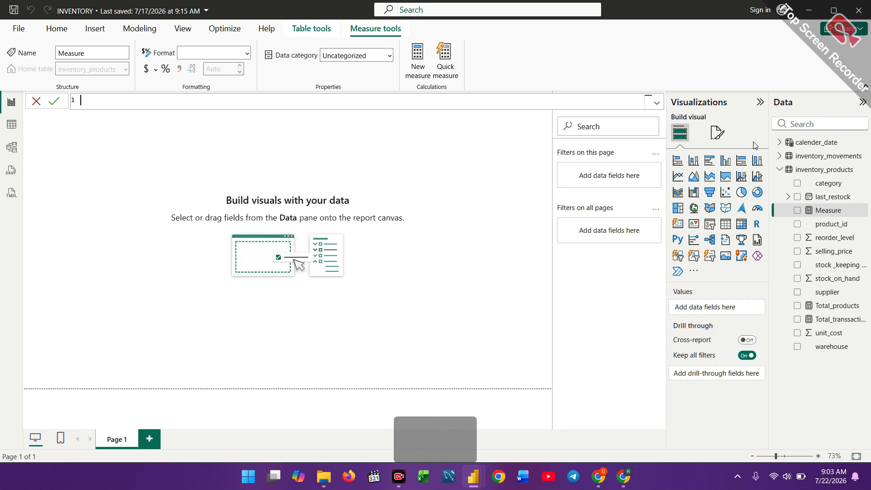
type("q")
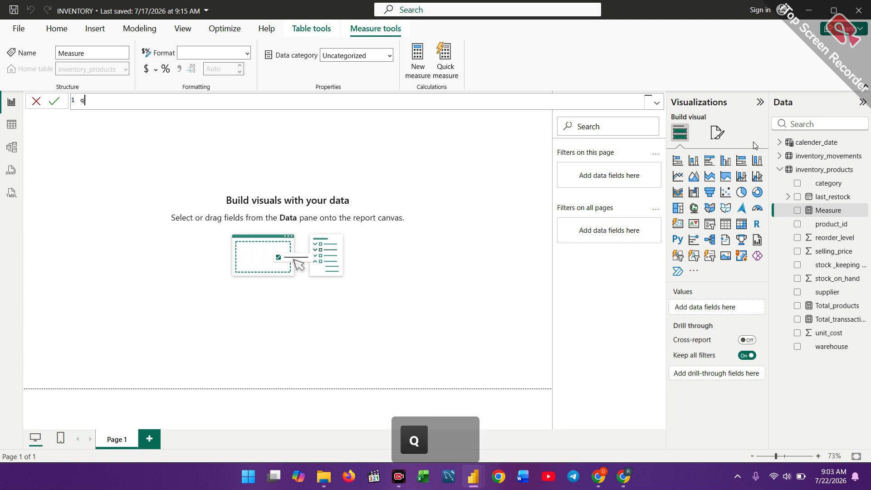
type("uantity")
key("Left")
key("Left")
key("Left")
key("Left")
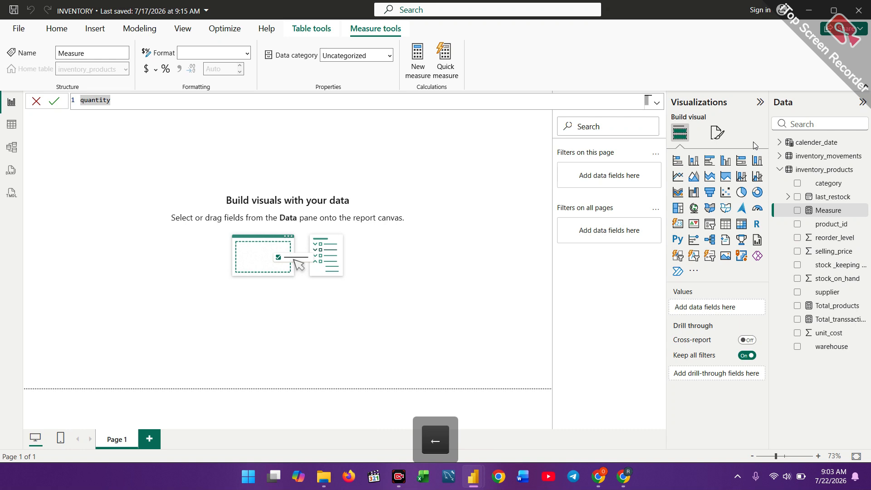
key("BackSpace")
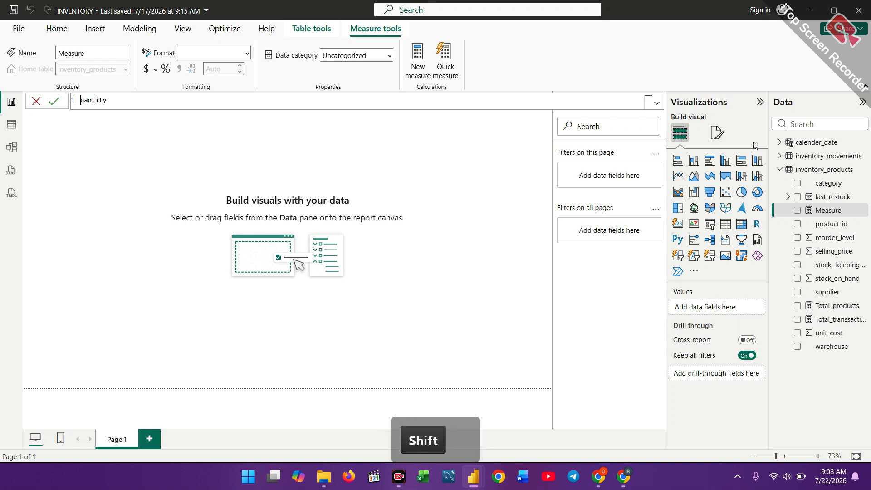
type("Q")
key("Right")
key("Right")
key("Right")
key("Right")
key("Right")
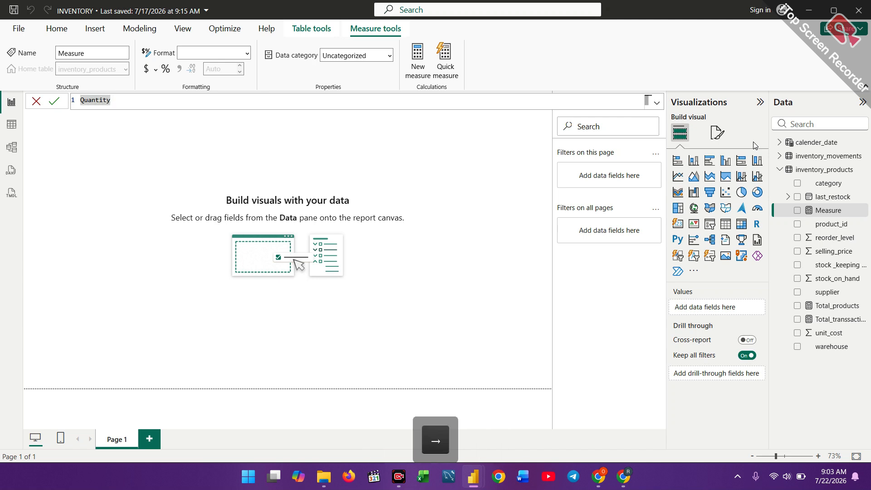
type("_r")
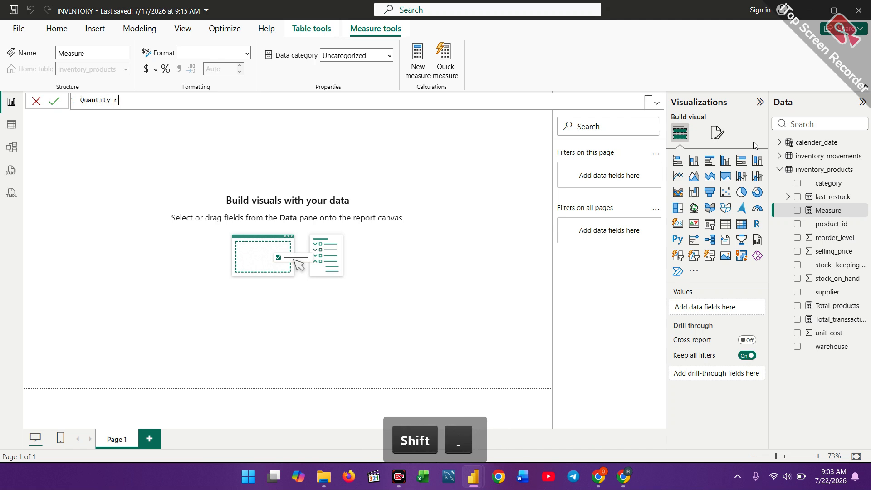
type("eceived =")
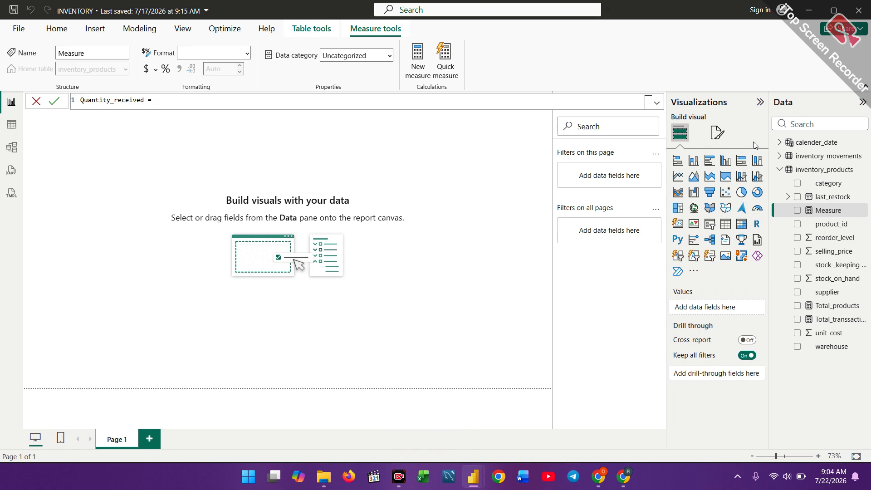
Step: Begin the Quantity_received formula with CALCULATE over SUM(inventory_movements[quantity]) as its expression
type(" cal")
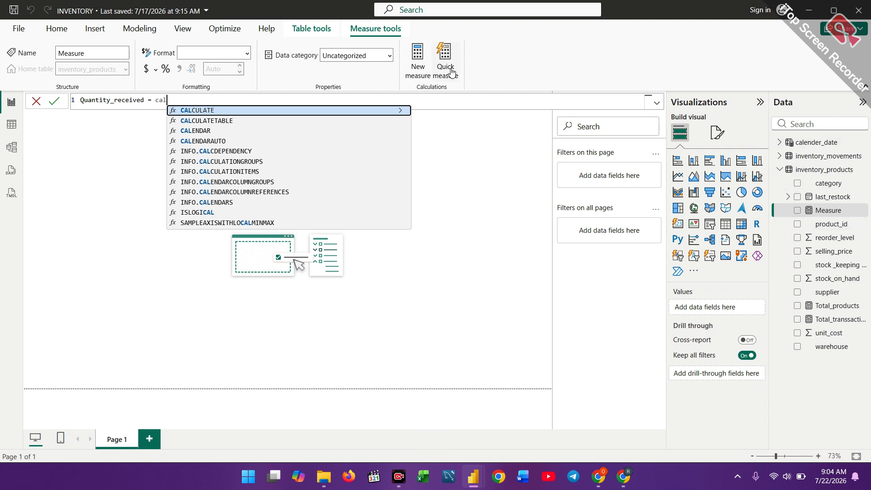
left_click(366, 112)
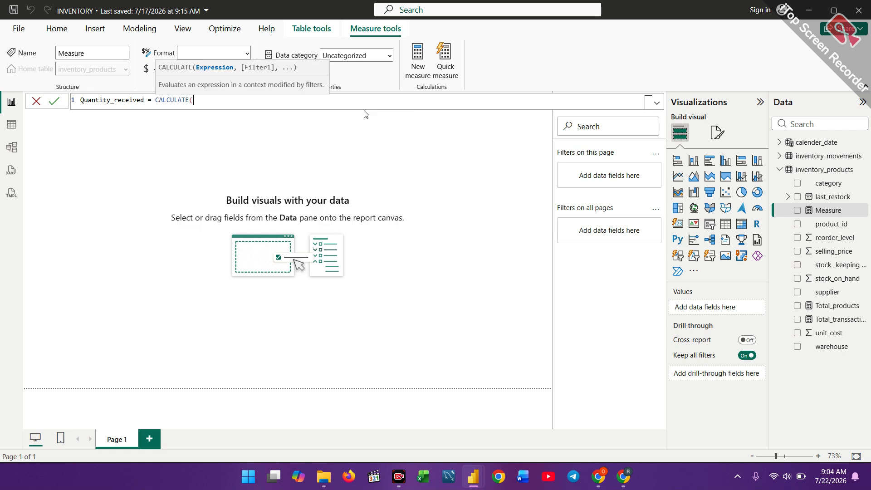
type("sum")
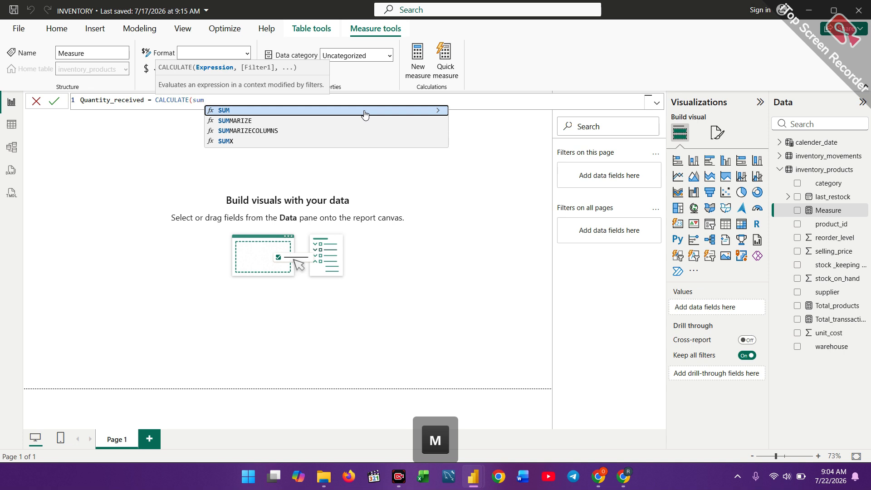
left_click(333, 111)
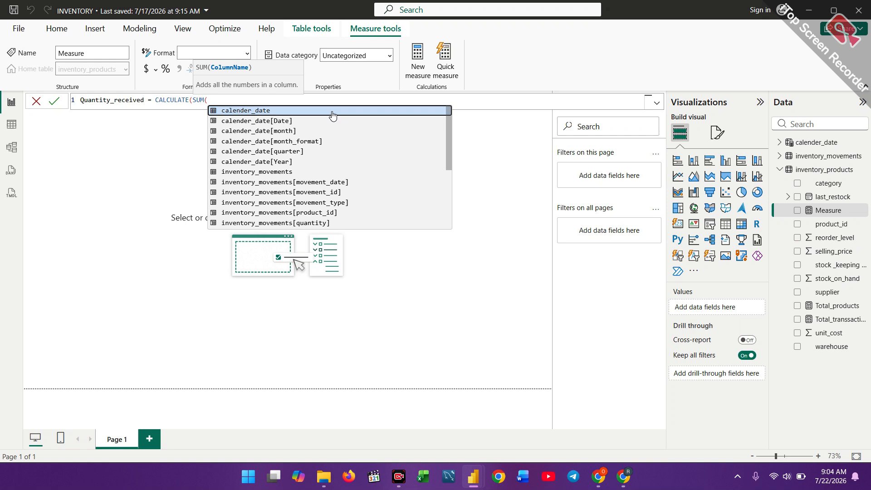
type("in")
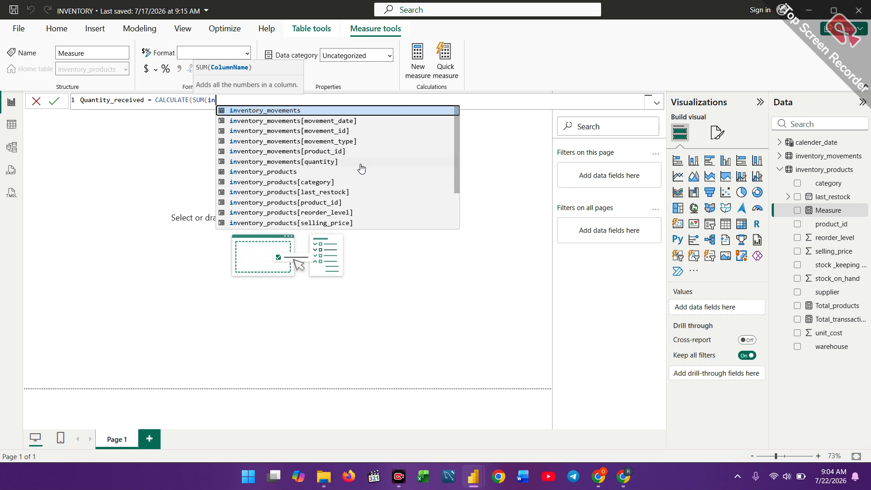
left_click(328, 114)
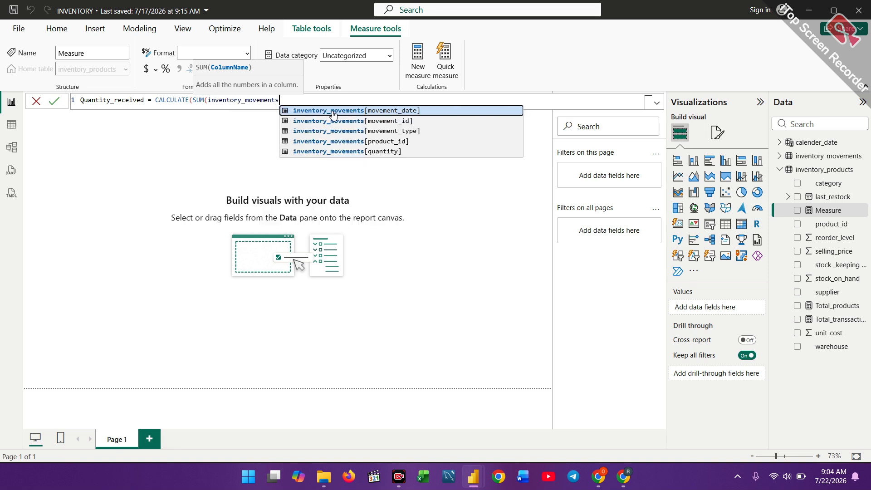
left_click(368, 151)
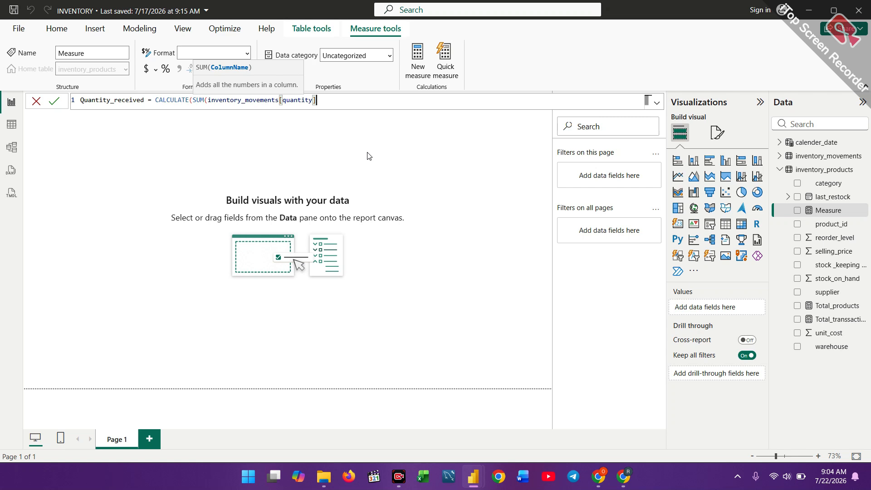
type(",")
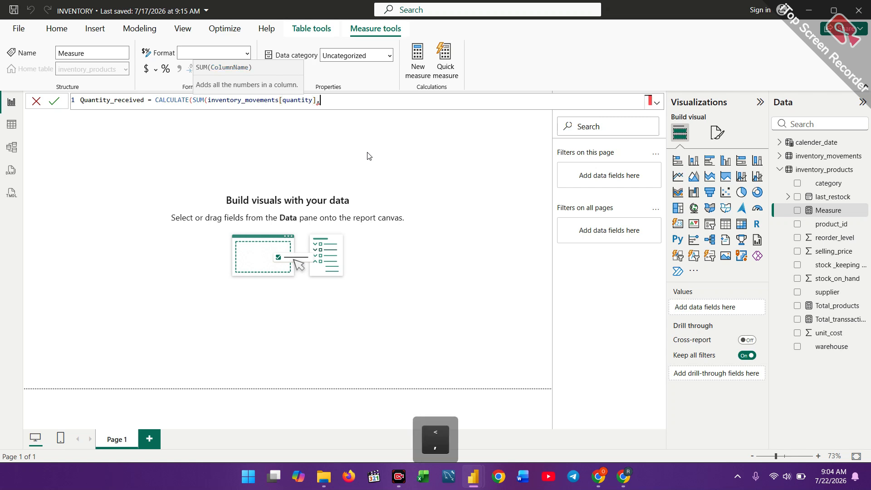
key("BackSpace")
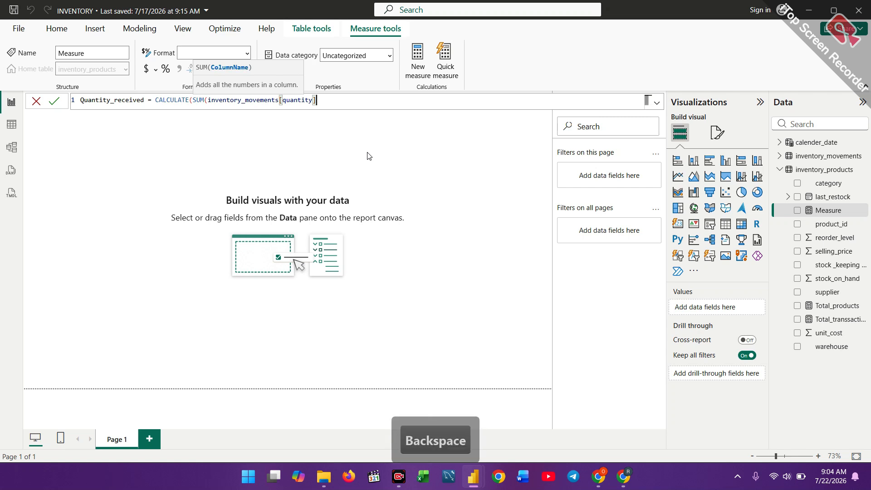
type("),")
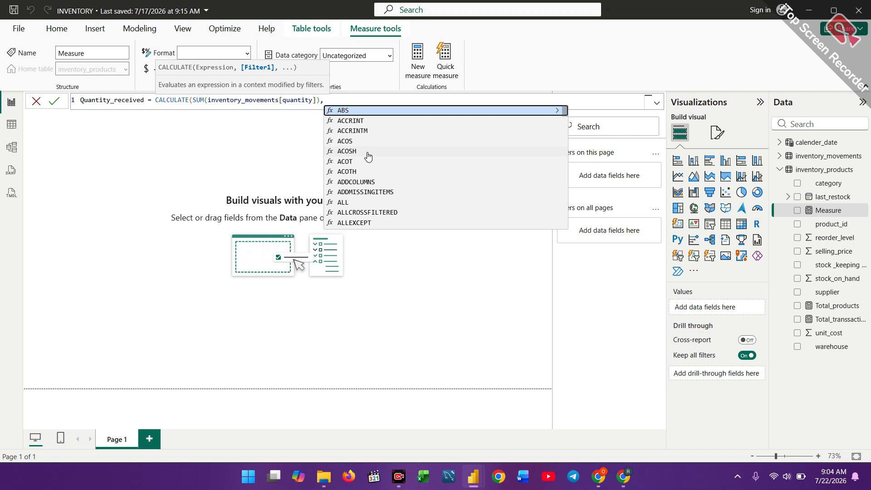
Step: Add the filter inventory_movements[movement_type]= "Received" to the Quantity_received formula, close it and commit the measure
type("in")
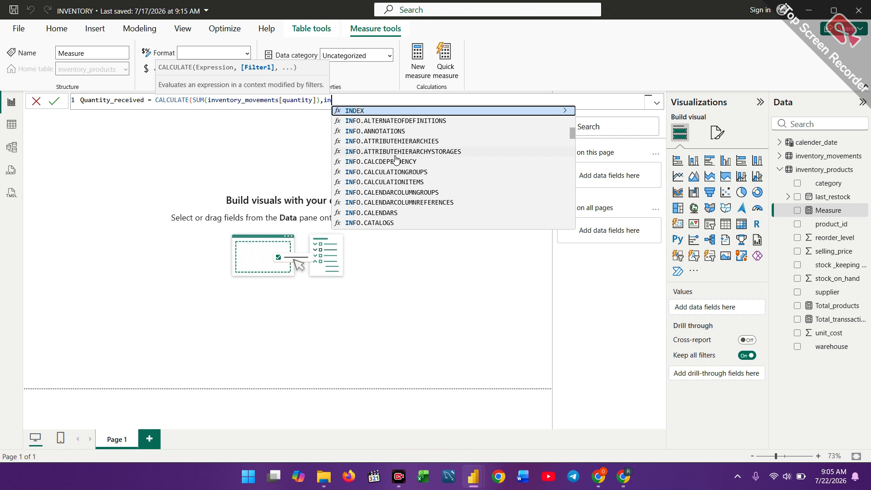
type("ve")
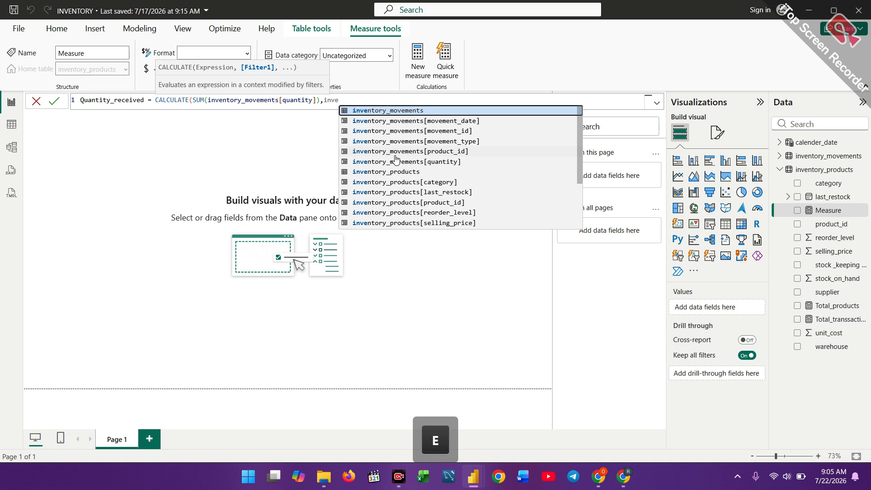
left_click(445, 142)
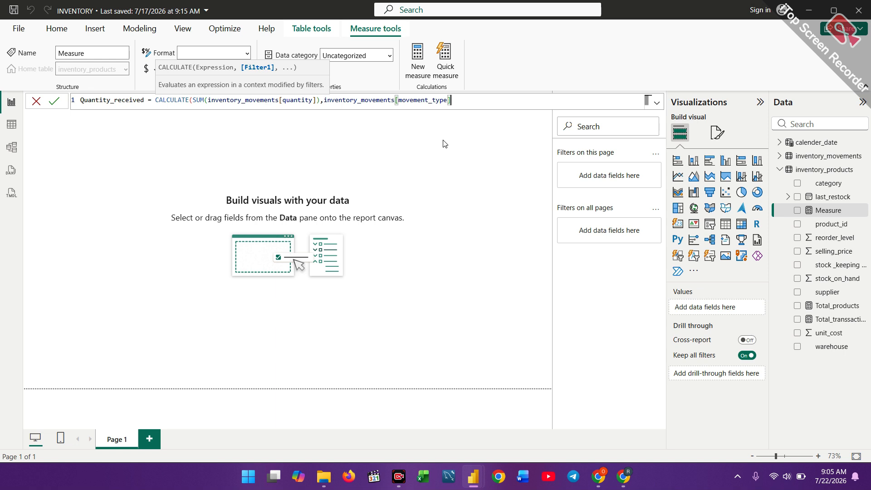
type("= \"")
key("Caps_Lock")
type("RECEIVE")
key("BackSpace")
key("BackSpace")
key("BackSpace")
key("BackSpace")
key("BackSpace")
key("BackSpace")
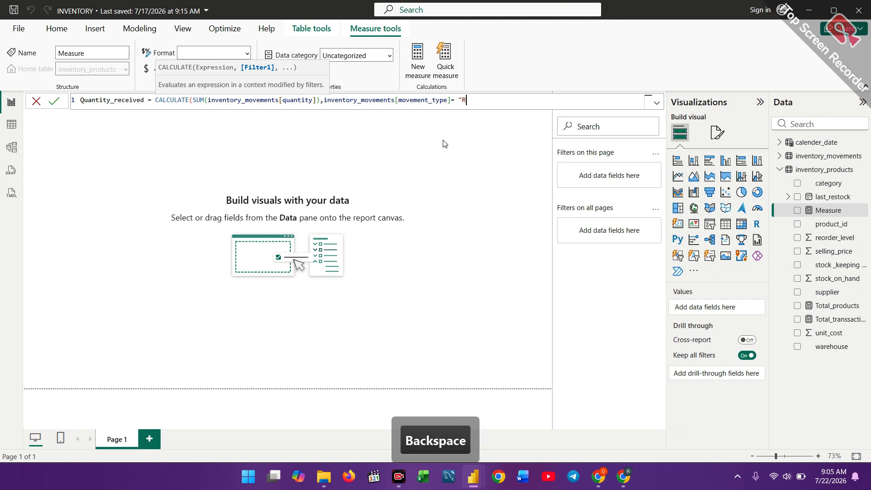
key("Caps_Lock")
type("ecei")
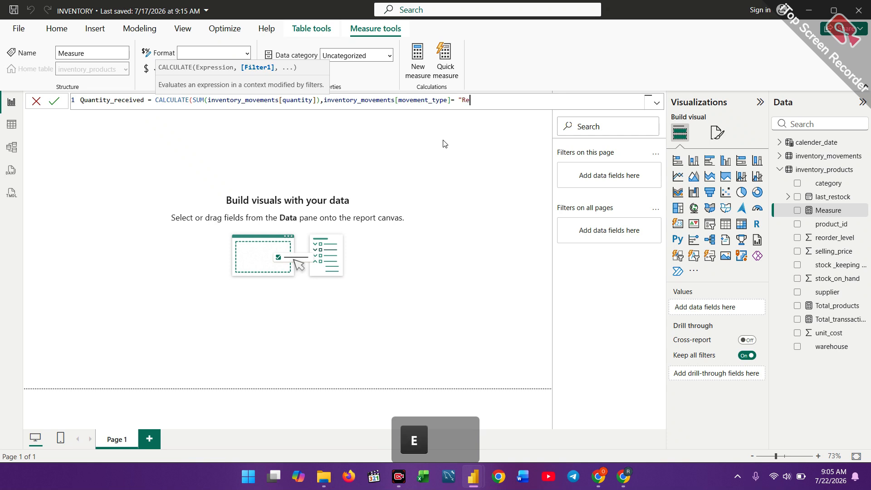
type("ved")
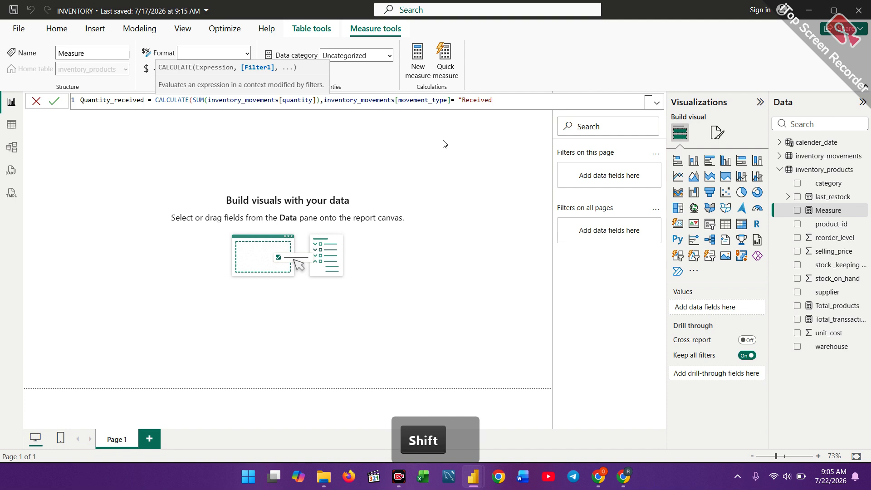
type("\"")
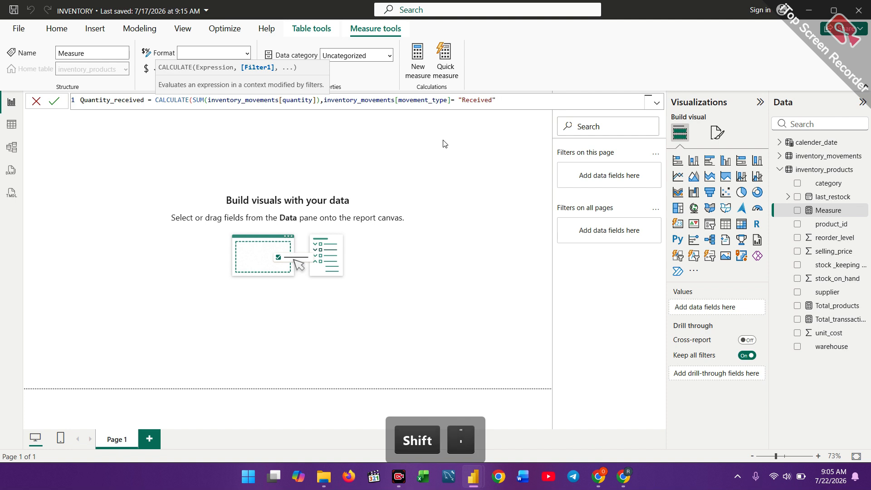
type(")")
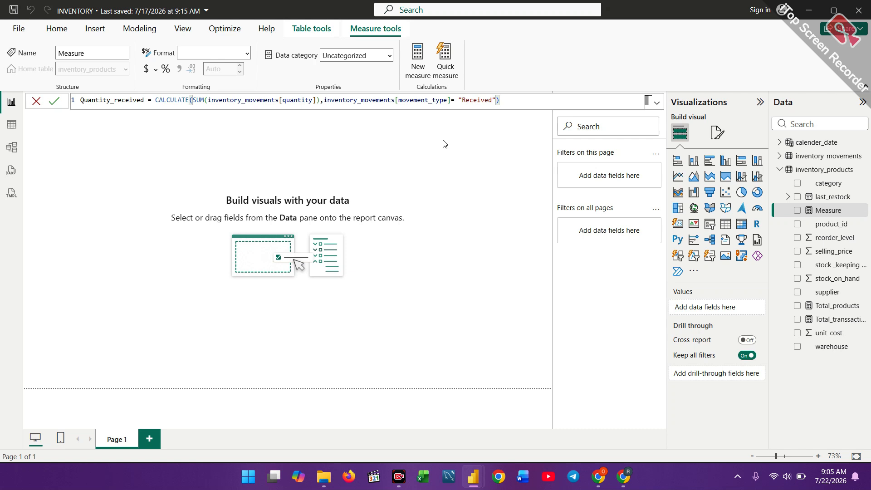
key("Return")
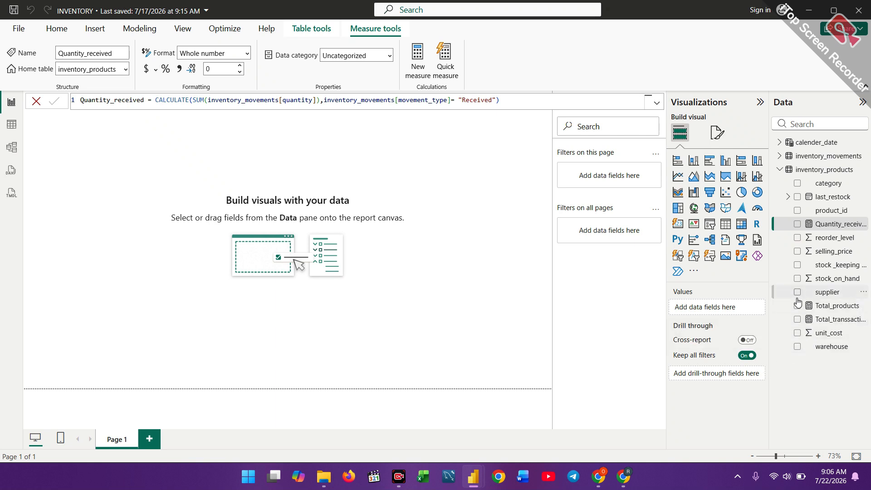
Step: Create another measure in inventory_products, leaving its default name and empty formula
right_click(811, 323)
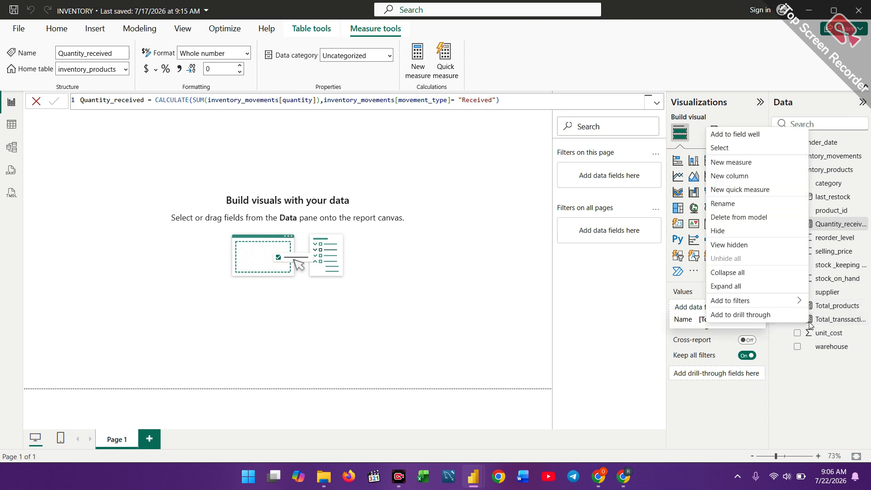
left_click(759, 166)
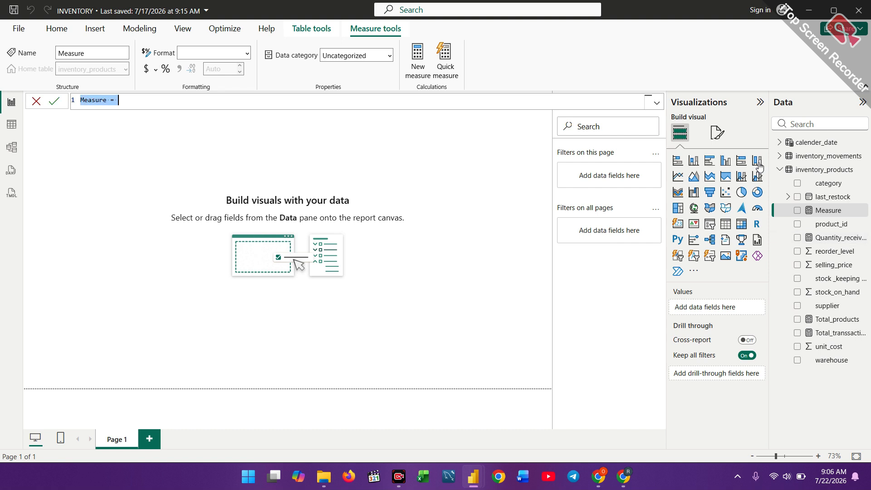
key("Return")
key("Return")
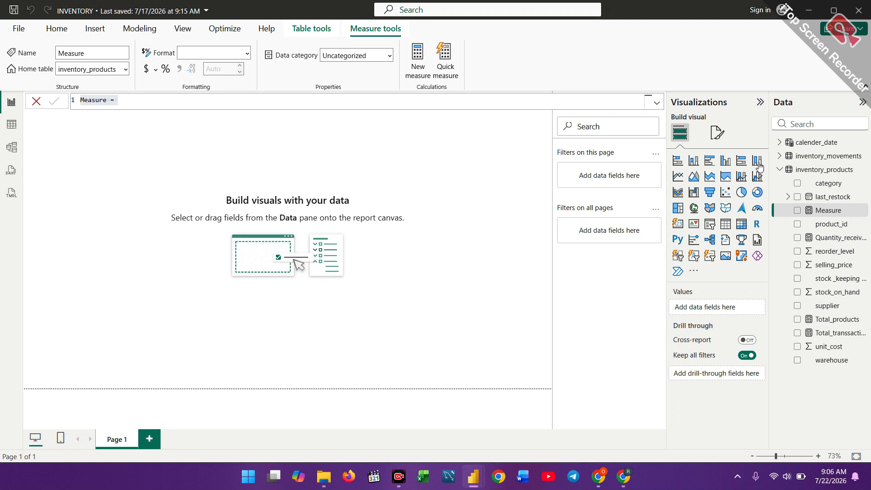
Step: Try to name the new measure Quantity_sold
type("Quantity_")
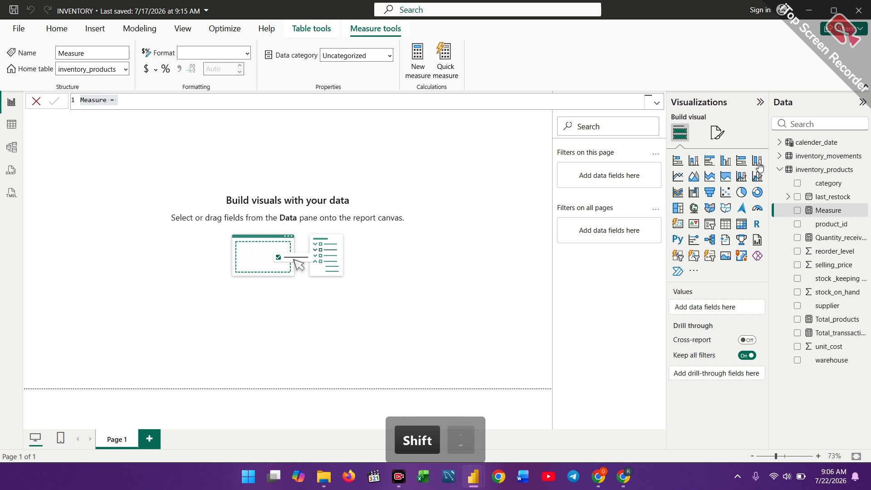
type("sol")
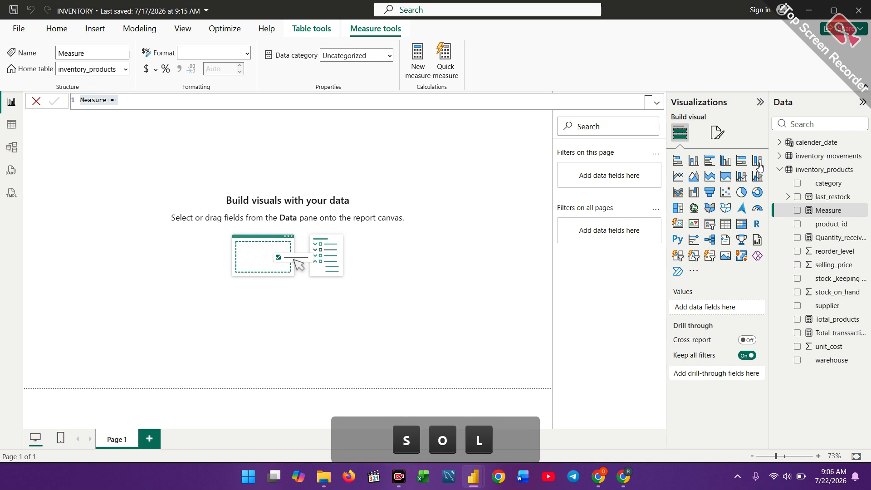
type("d")
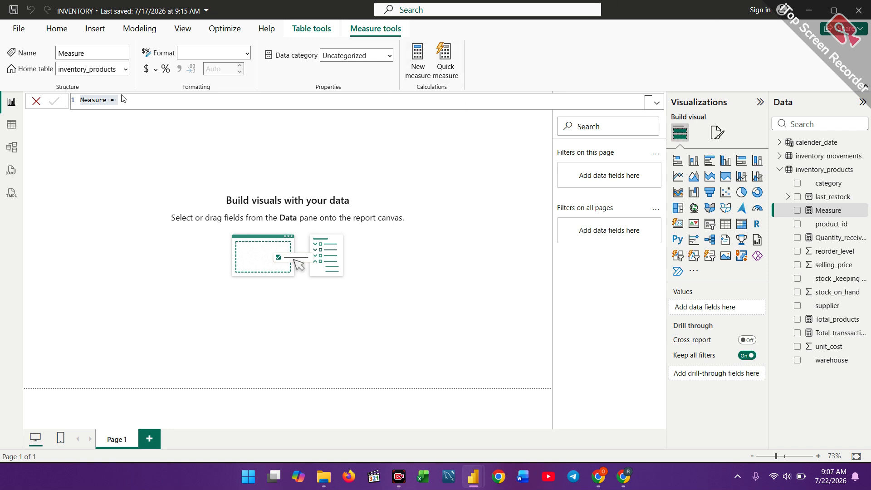
Step: Replace the default measure text in the formula with the name quantity _sold followed by an equals sign
left_click(125, 105)
key("BackSpace")
key("BackSpace")
key("BackSpace")
key("BackSpace")
key("BackSpace")
key("BackSpace")
key("BackSpace")
key("BackSpace")
key("BackSpace")
key("BackSpace")
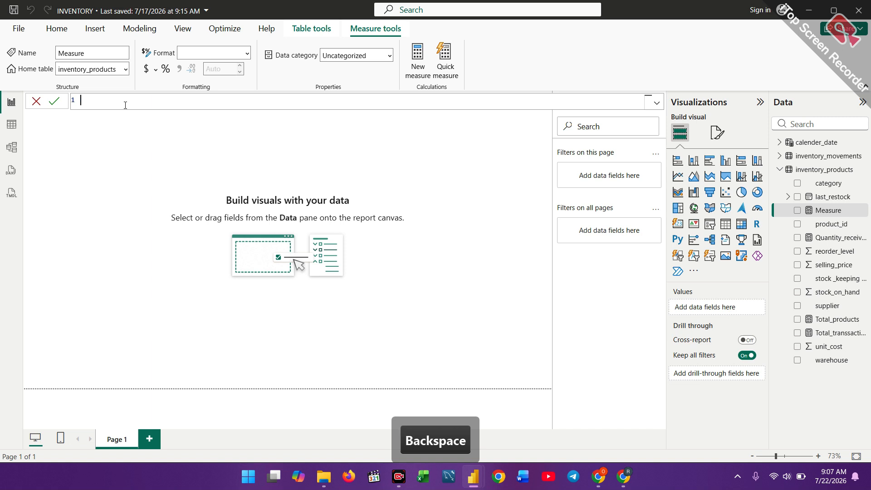
type("u")
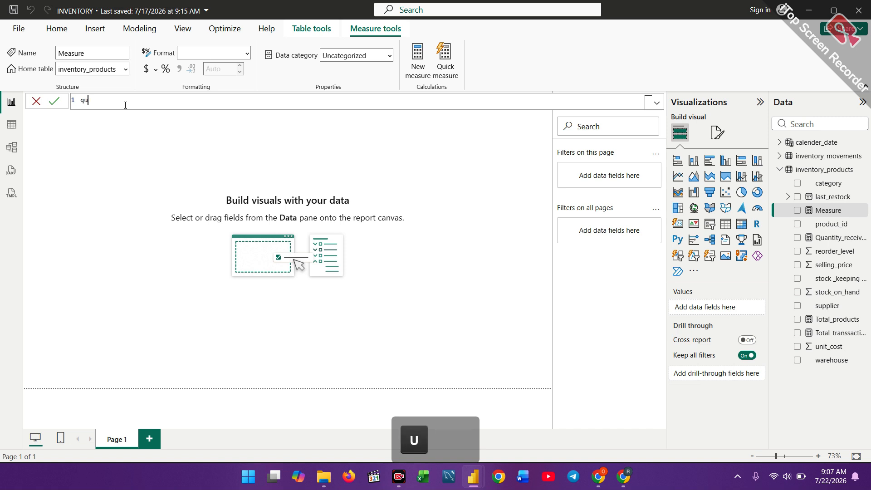
type("antity _s")
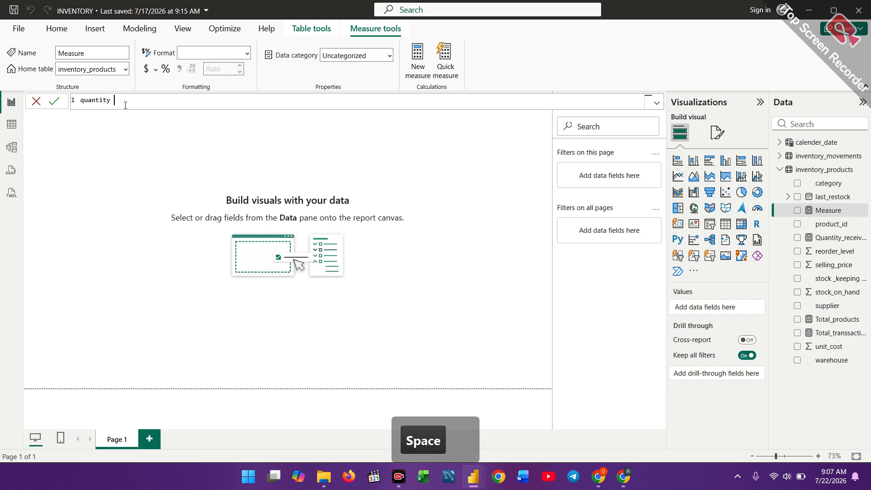
type("old =")
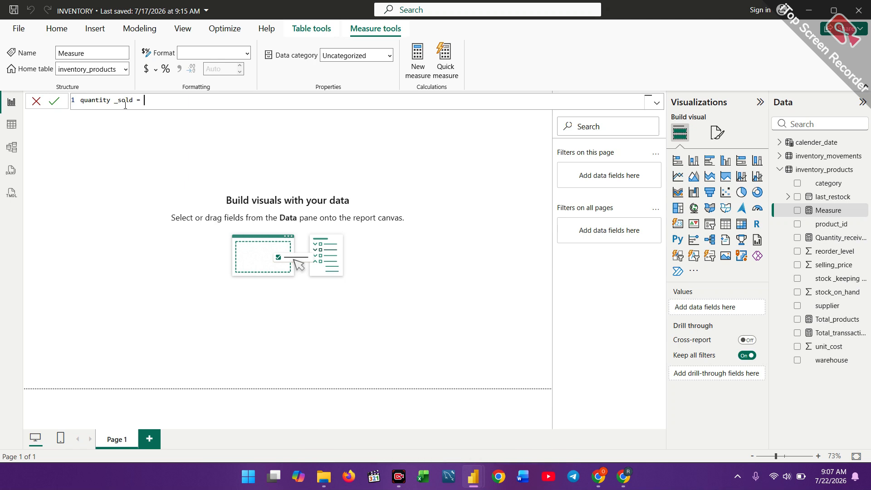
Step: Begin the quantity _sold formula with CALCULATE over SUM(inventory_movements[quantity]) as its expression
type(" calc")
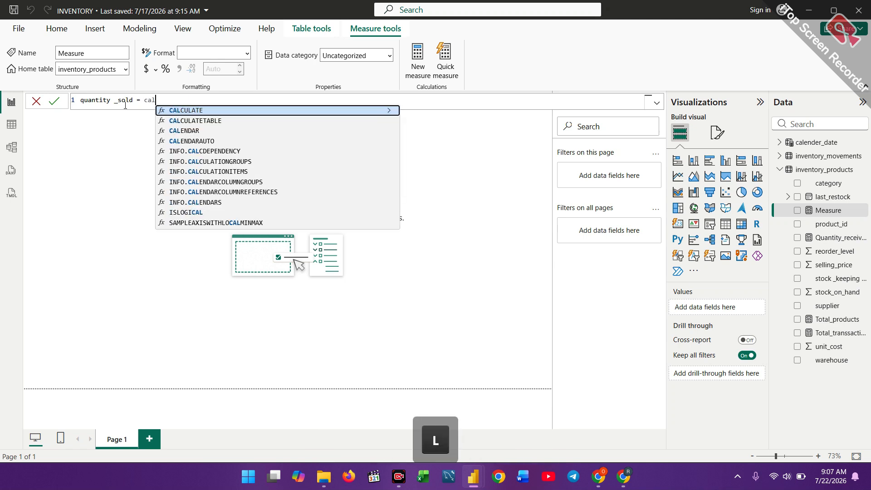
left_click(191, 113)
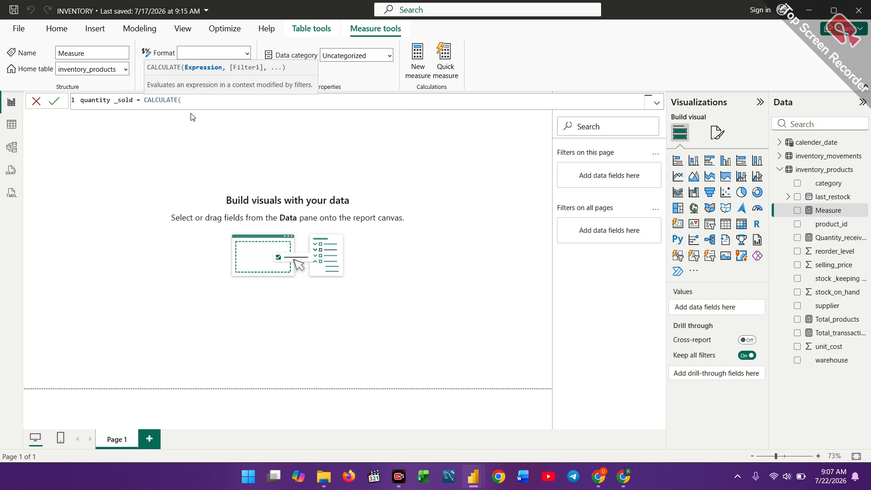
type("sum")
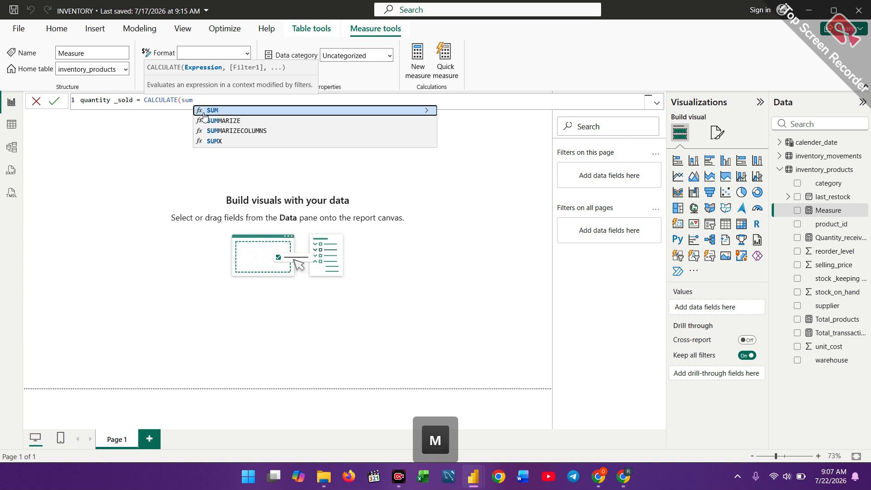
left_click(219, 111)
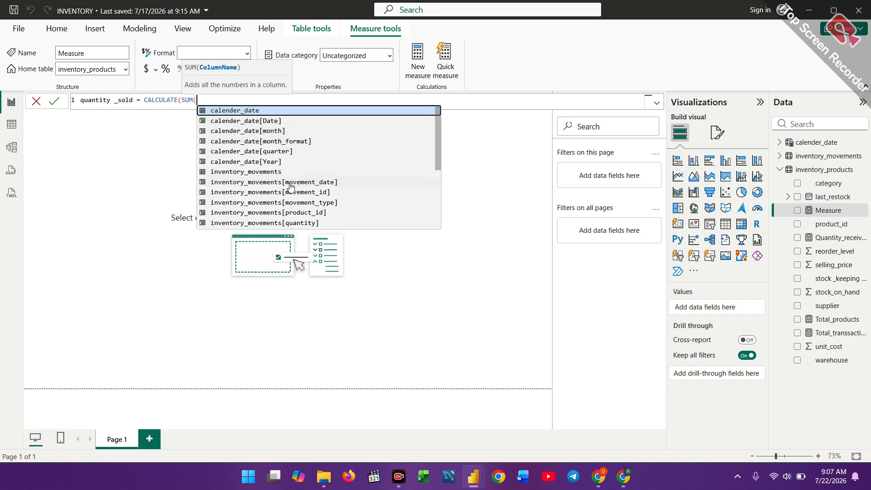
left_click(286, 223)
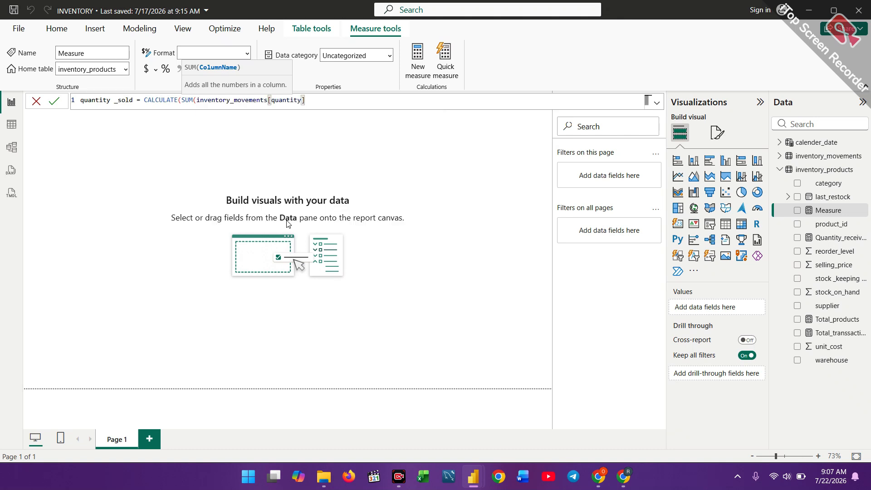
type(",")
key("BackSpace")
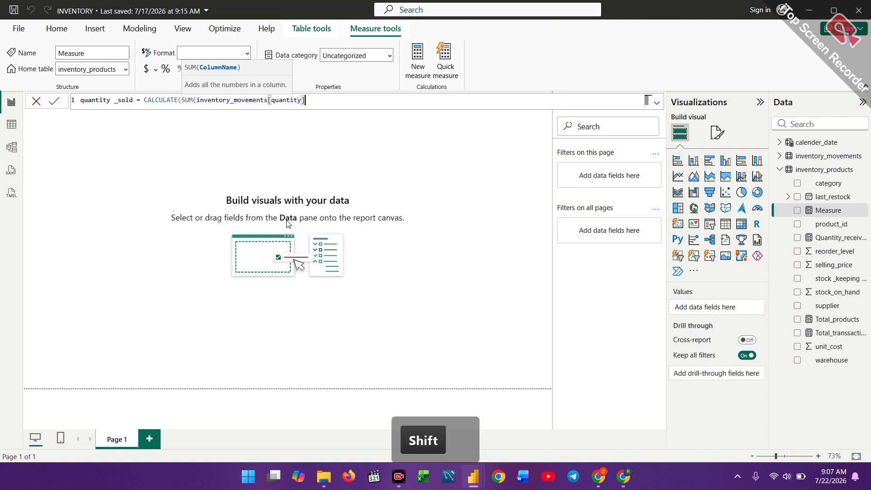
type("),")
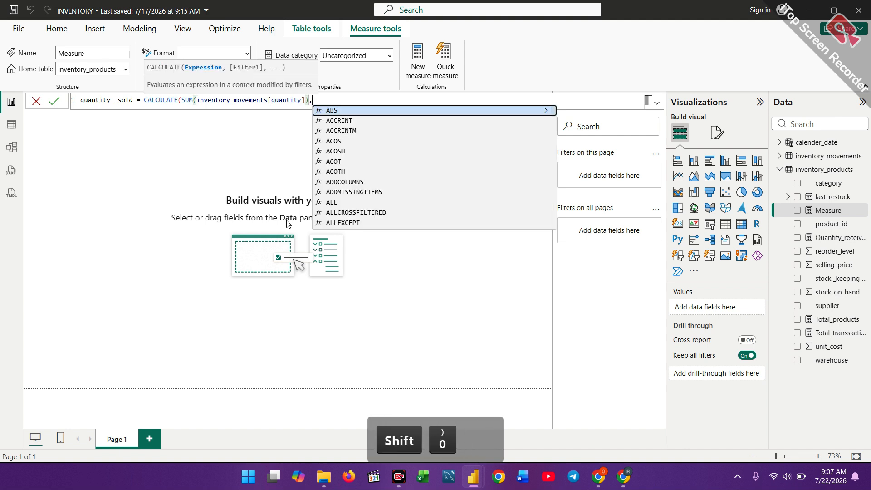
Step: Add the filter inventory_movements[movement_type] ="sold" to the quantity _sold formula, close it and commit the measure
type("in")
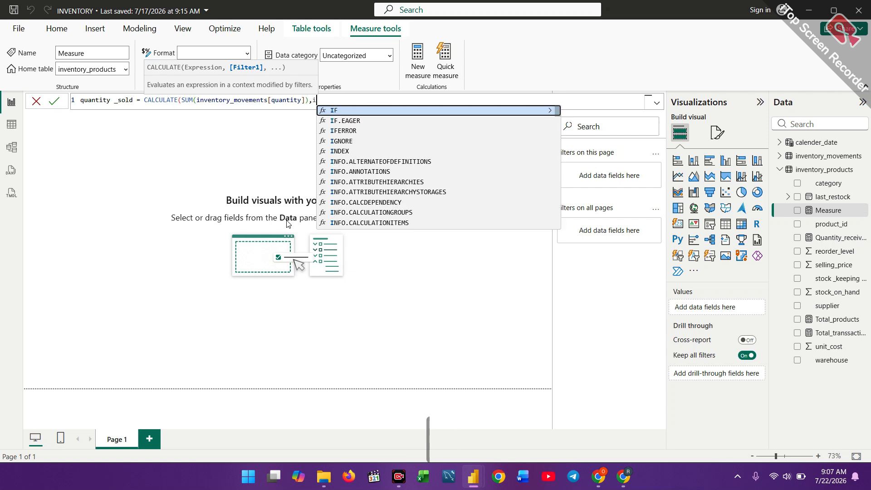
type("ve")
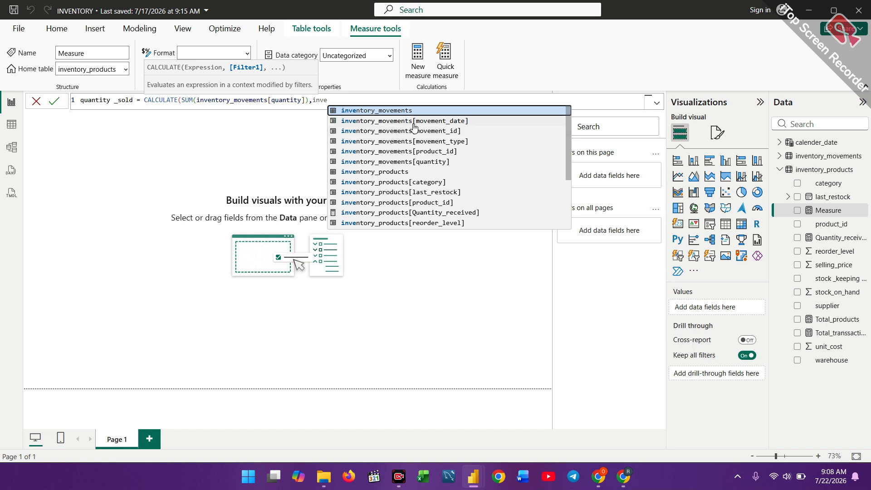
left_click(429, 144)
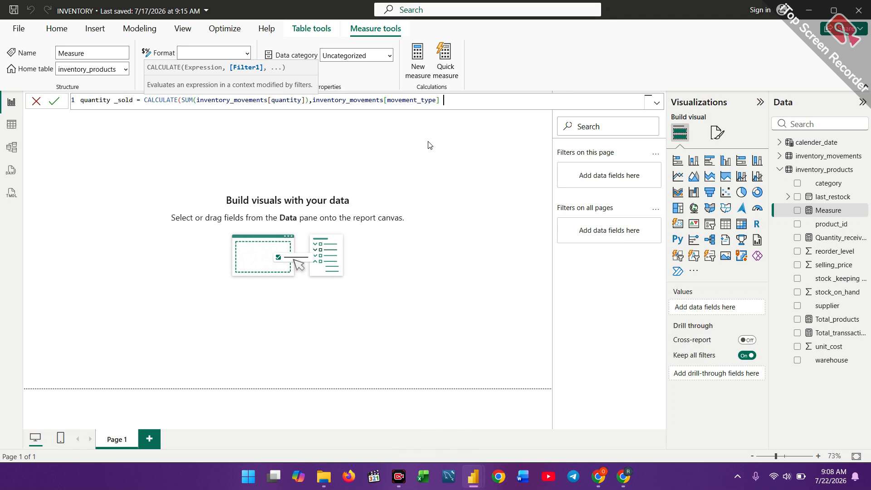
type("=")
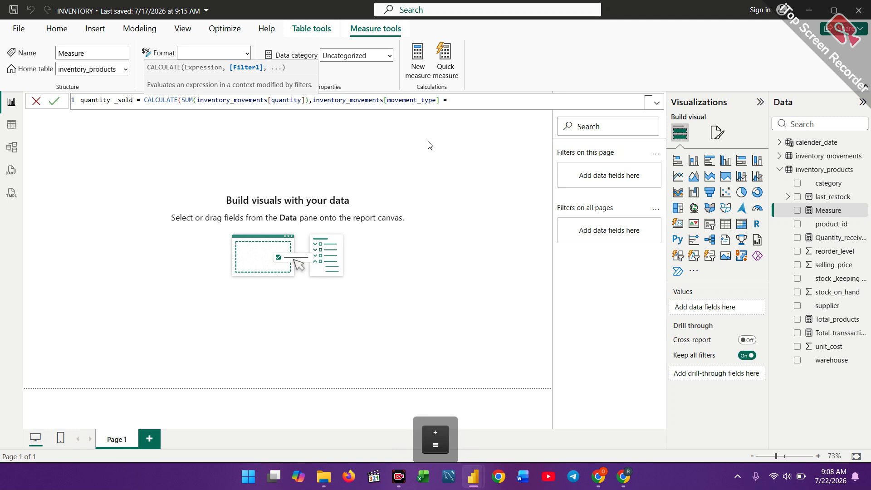
key("shift")
type("\"")
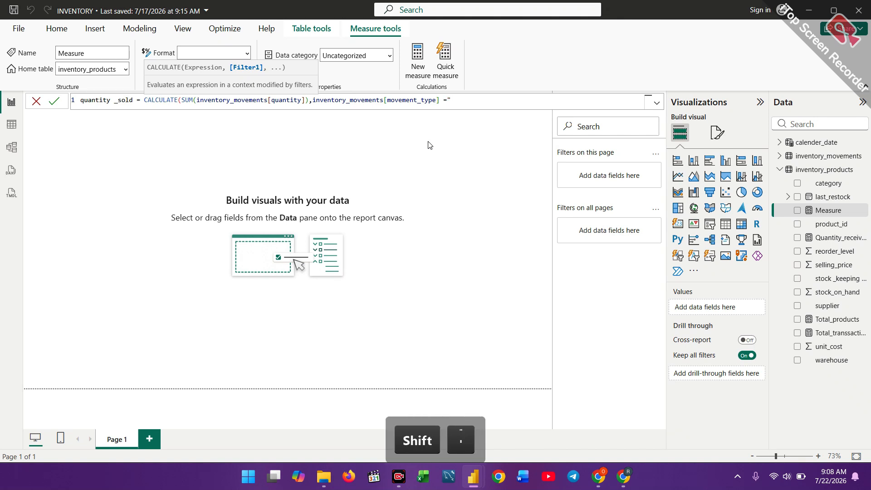
type("sold")
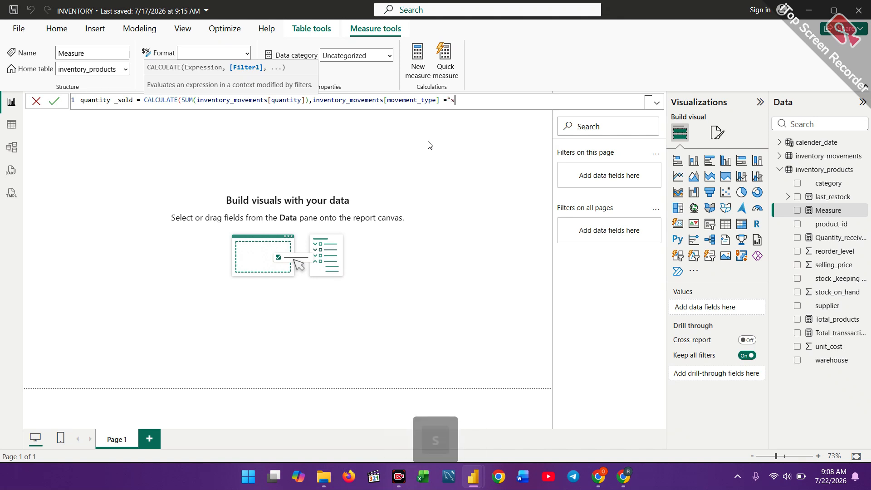
type("\"")
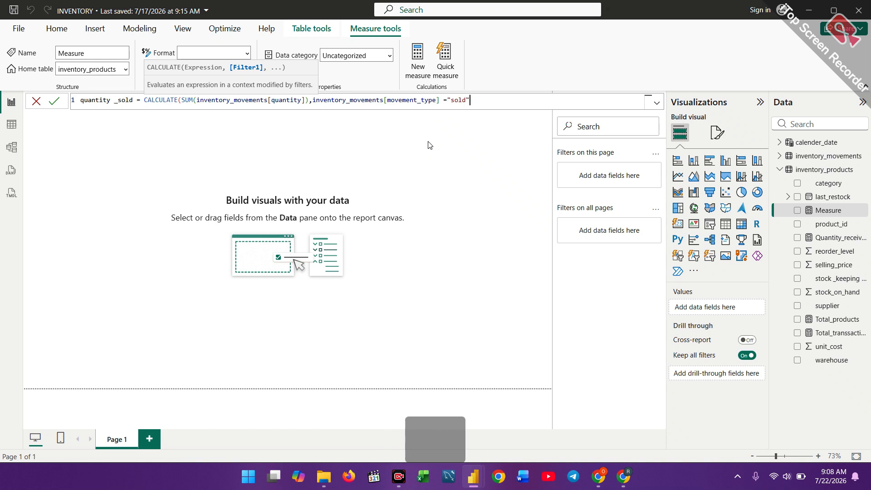
type(")")
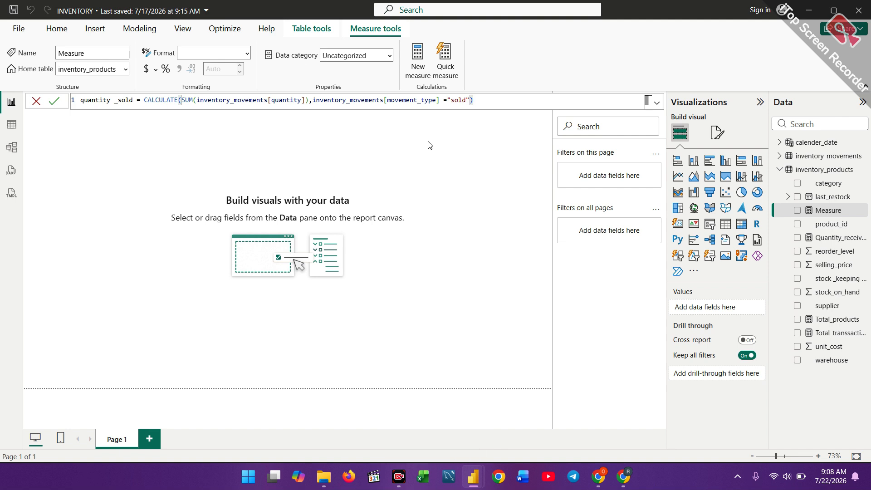
key("Return")
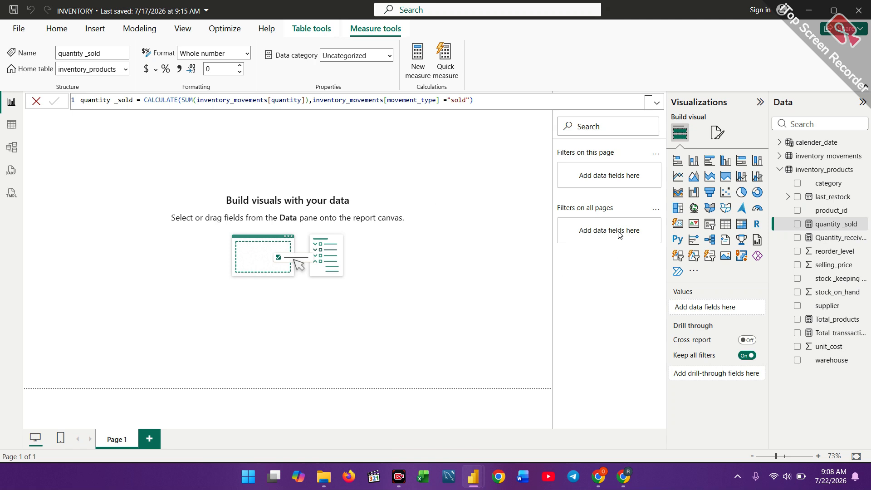
Step: Create one more blank measure in the inventory_products table after quantity _sold
left_click(810, 338)
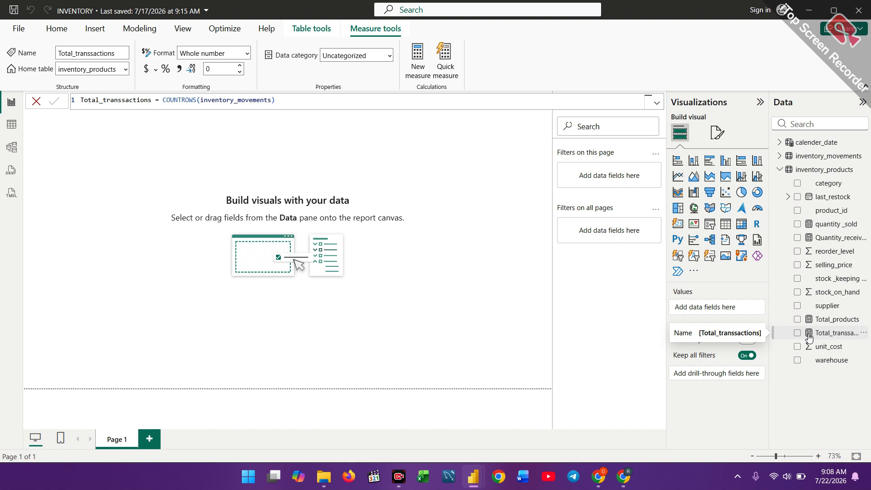
right_click(810, 338)
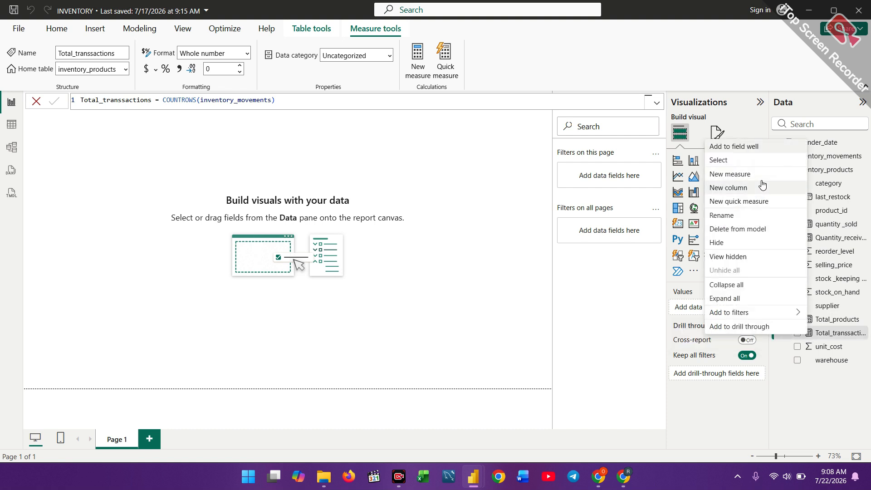
left_click(766, 179)
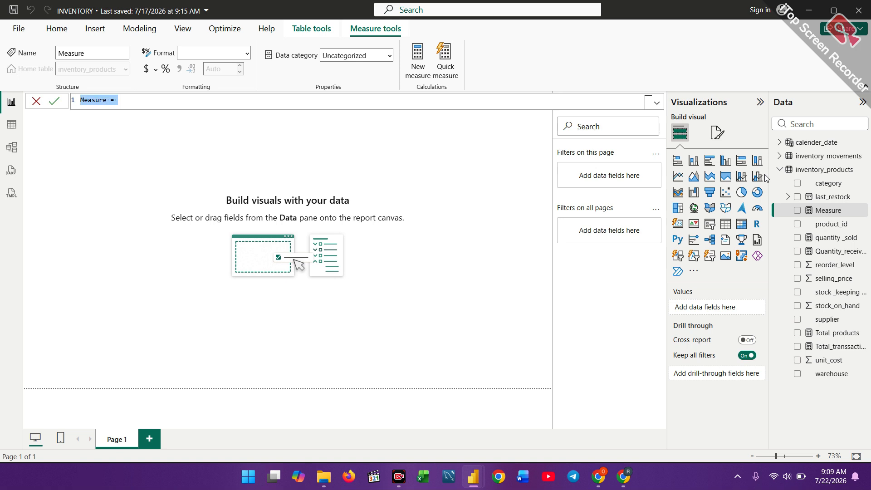
Step: Replace the new measure's default name with current_stock, followed by an equals sign
key("BackSpace")
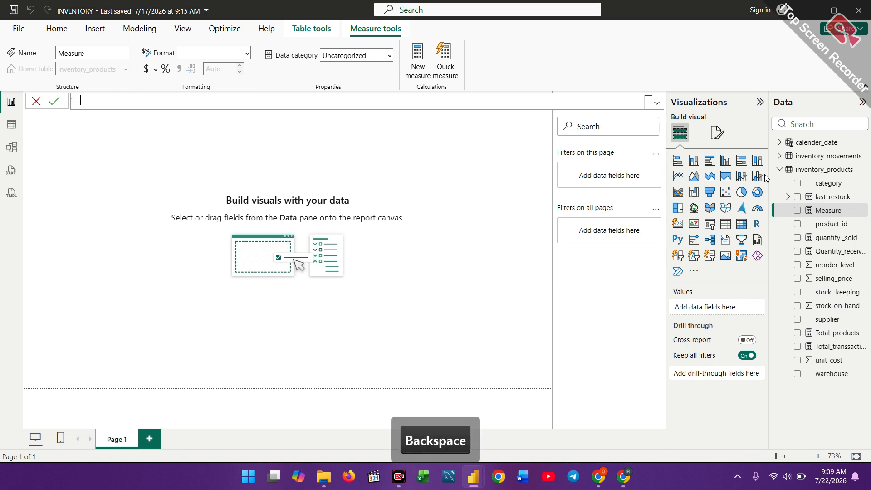
type("curr")
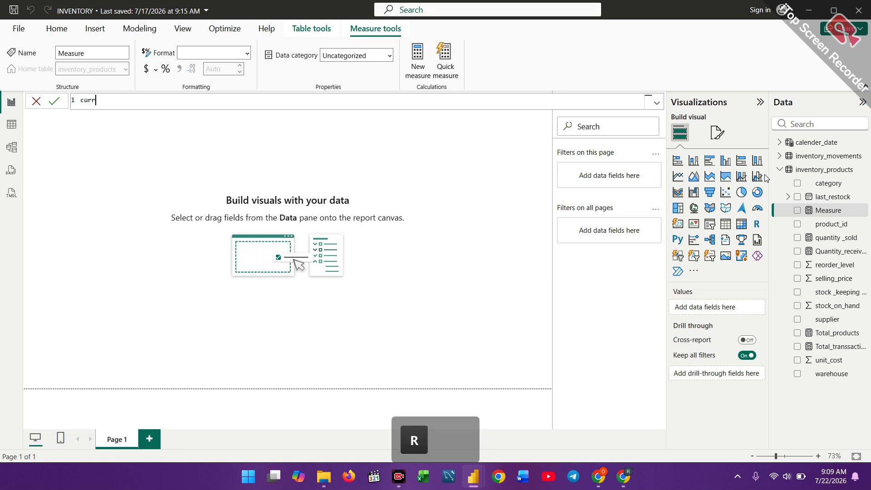
type("ent_s")
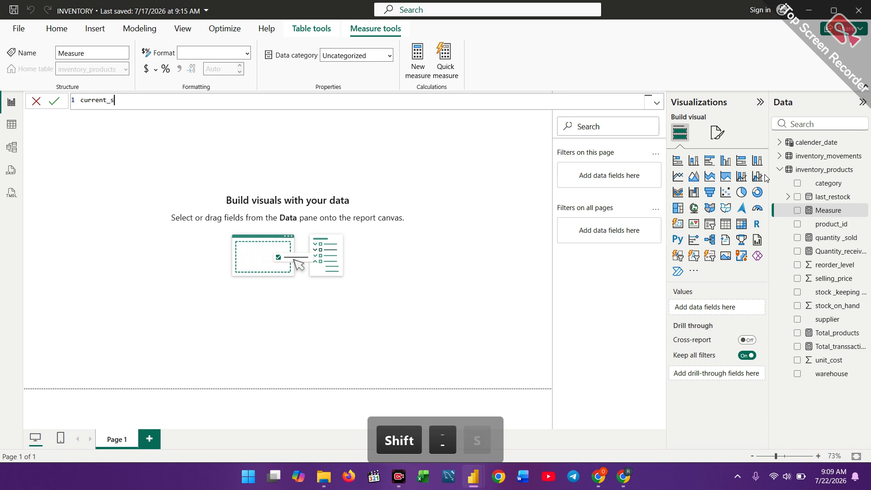
type("to")
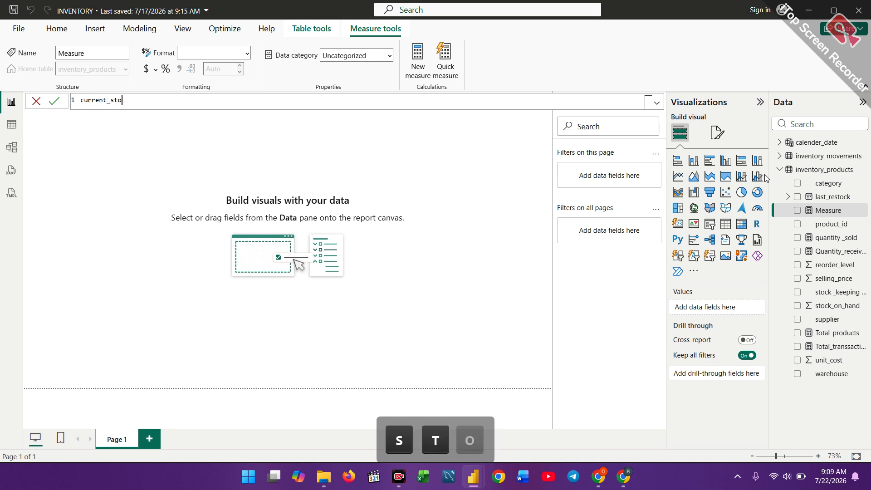
type("ck ")
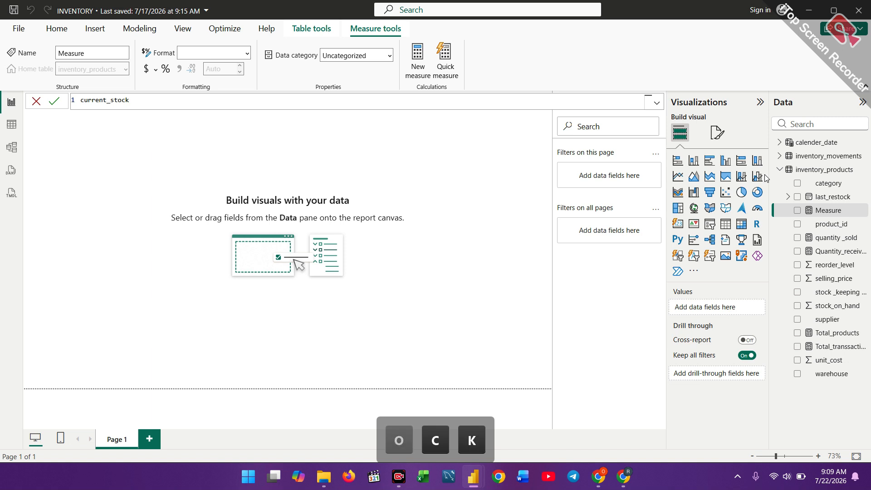
type("=")
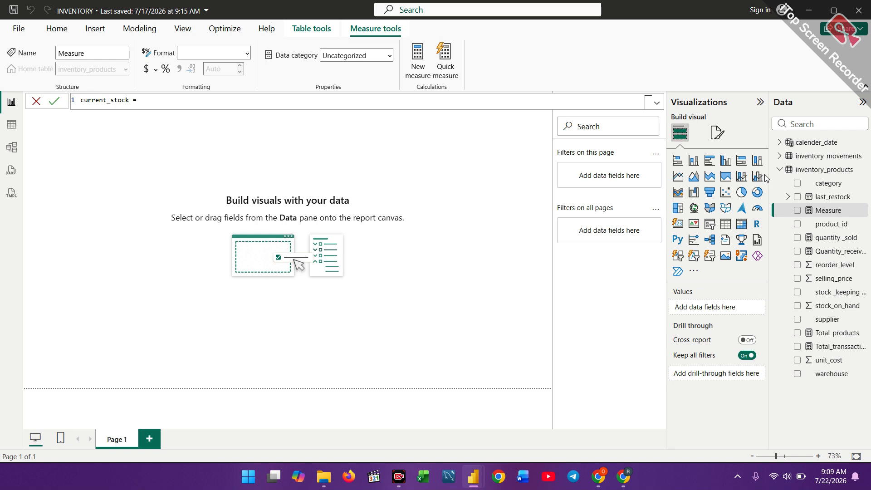
Step: Define the current_stock measure as [Quantity_received] minus [quantity _sold] and commit it
type("qua")
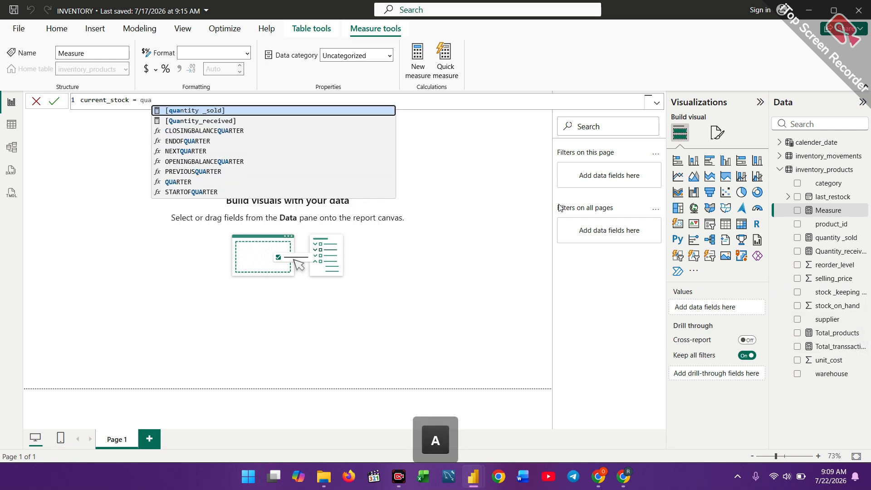
left_click(140, 123)
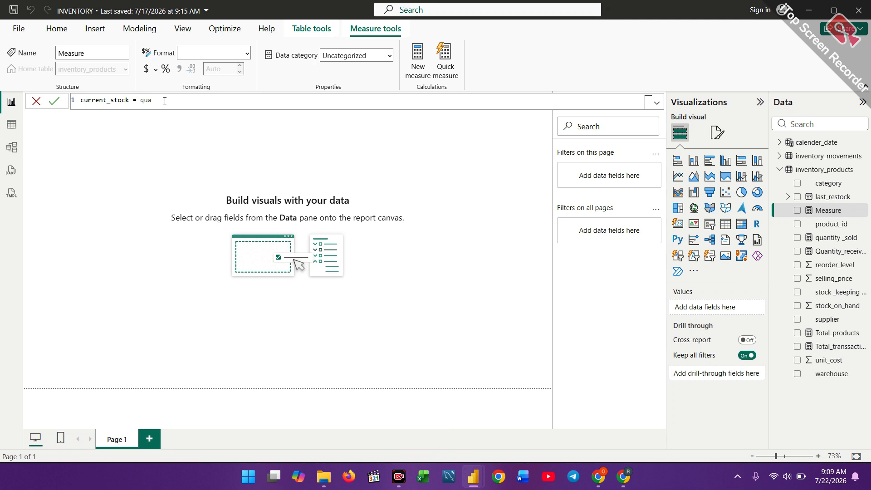
key("BackSpace")
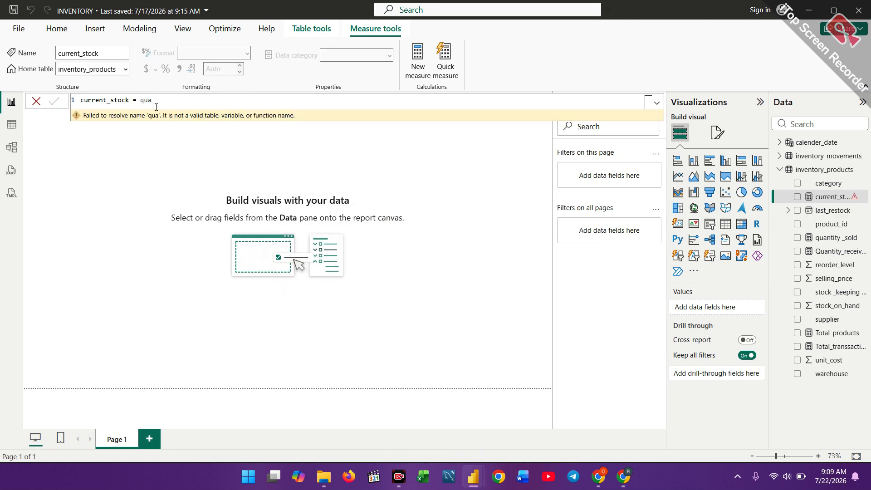
key("BackSpace")
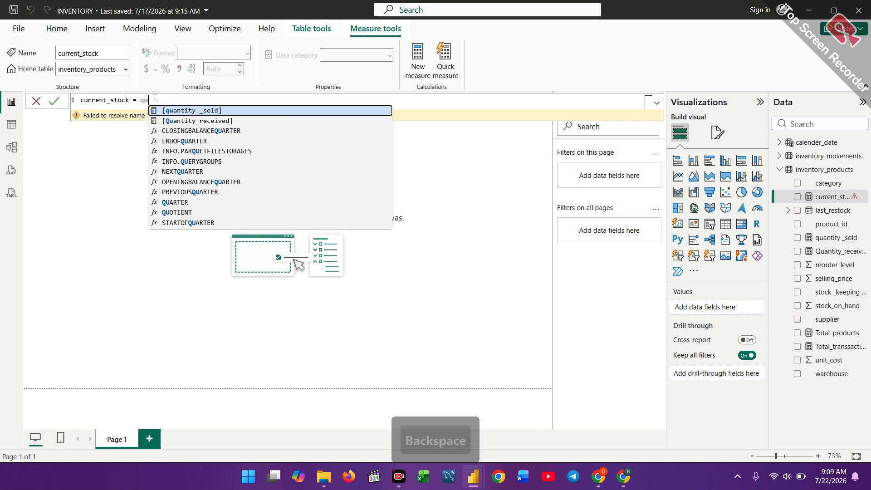
left_click(203, 121)
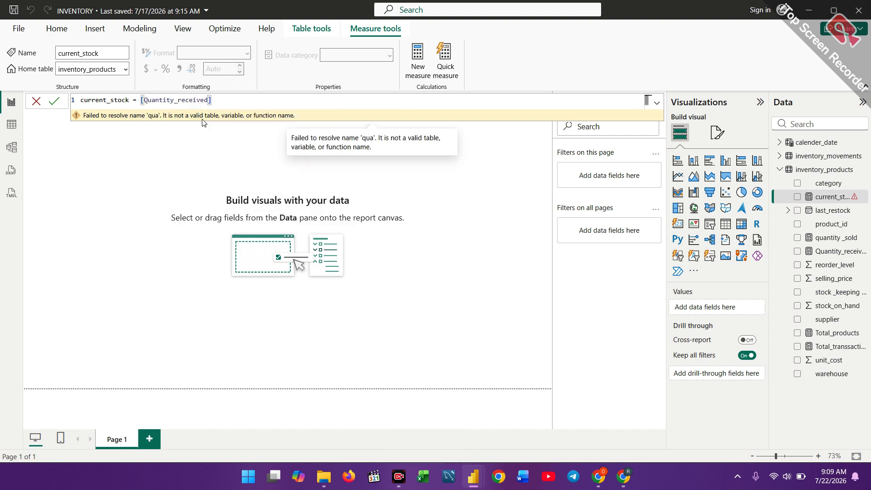
type("- q")
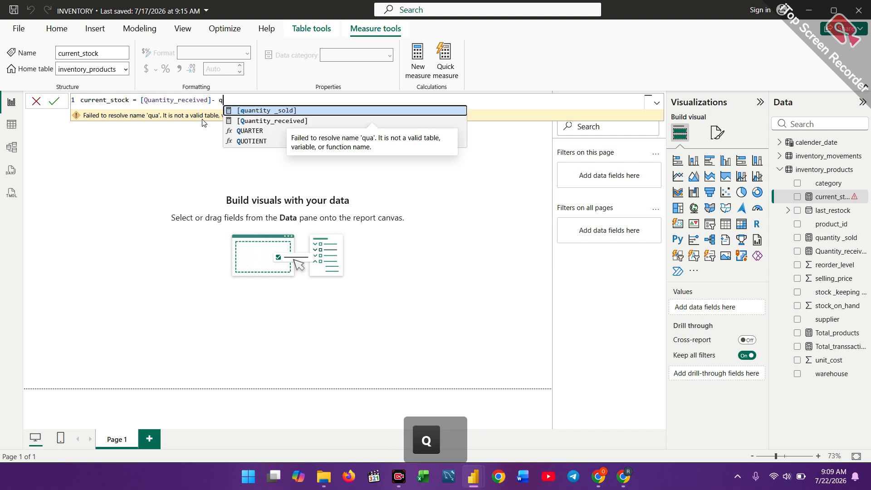
left_click(268, 112)
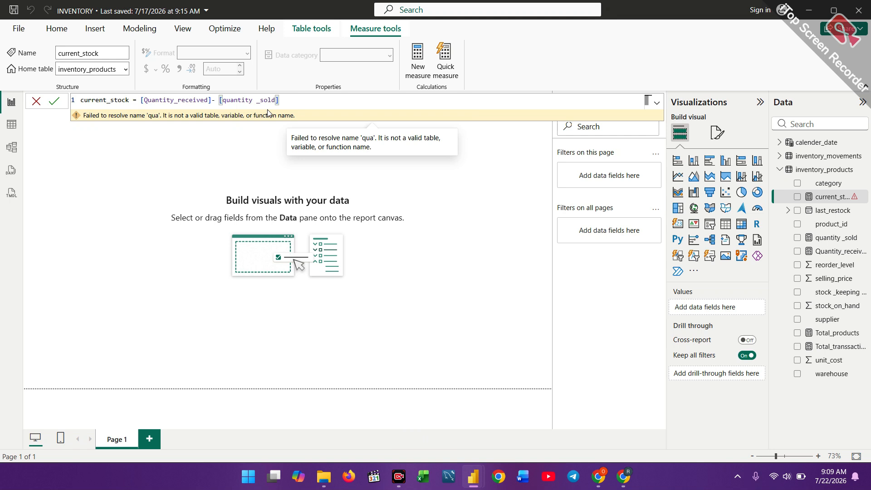
key("Return")
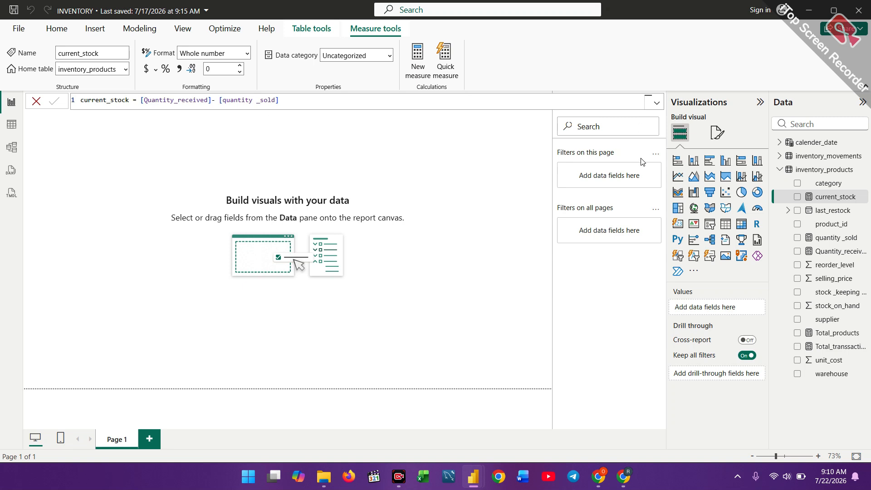
Step: Create another new measure in the inventory_products table and clear its default formula text
left_click(805, 241)
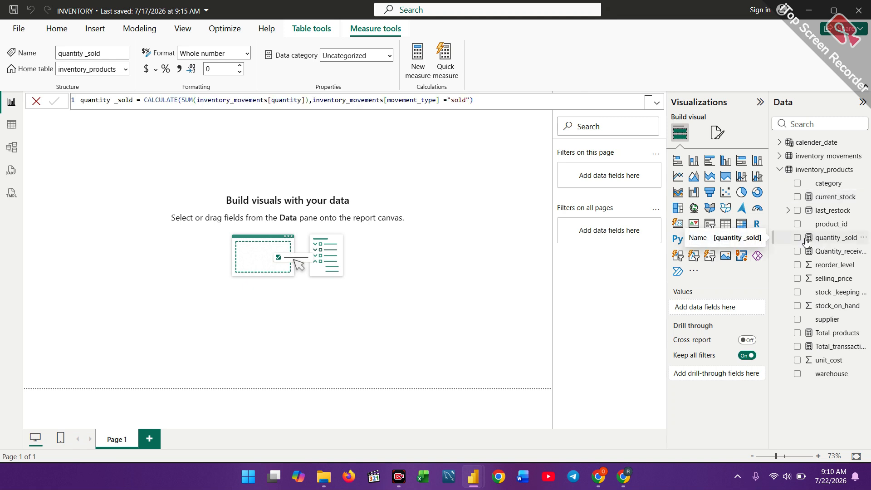
right_click(810, 241)
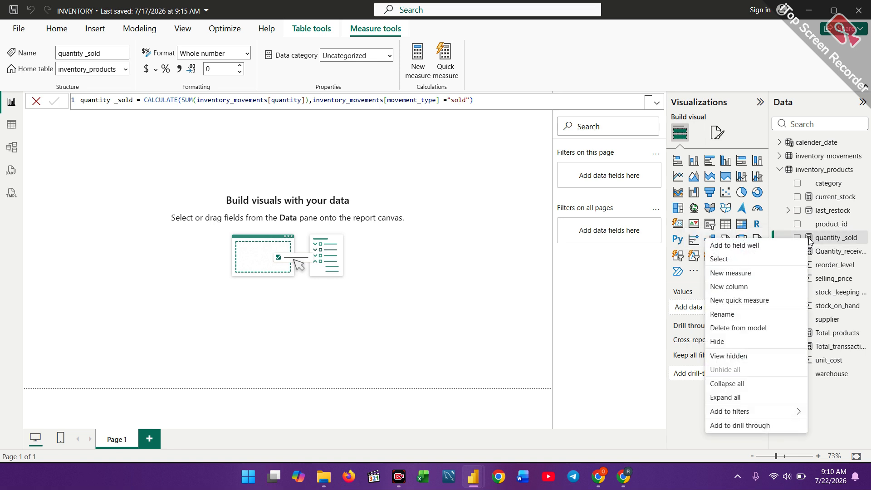
left_click(742, 274)
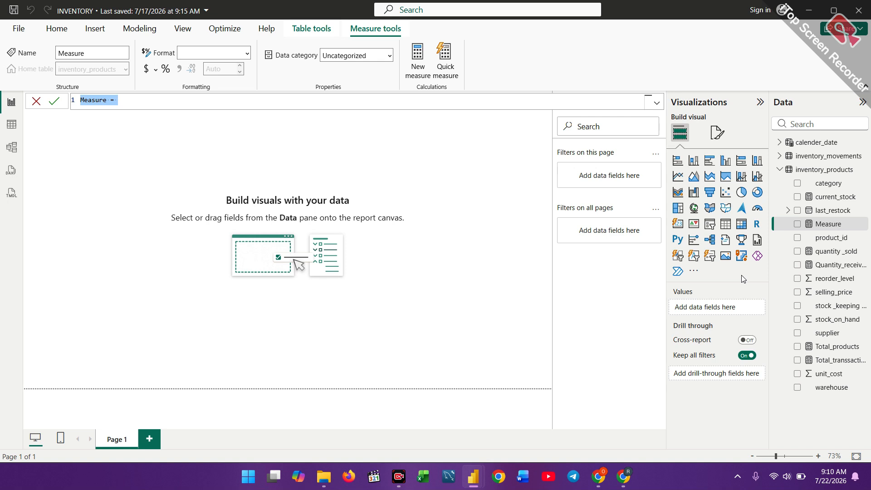
key("BackSpace")
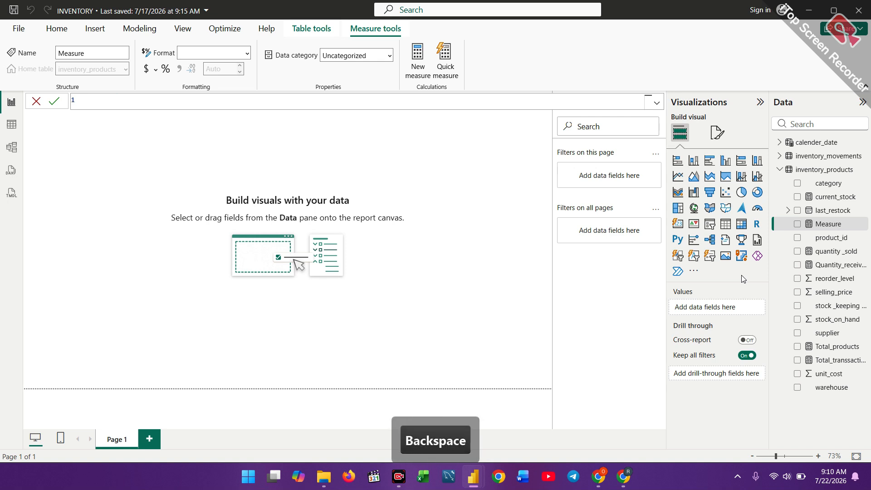
type("inventory")
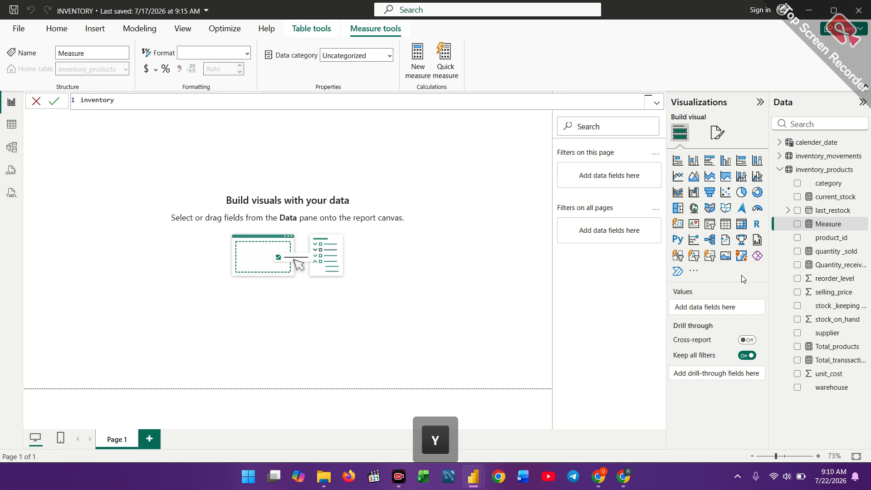
key("BackSpace")
key("BackSpace")
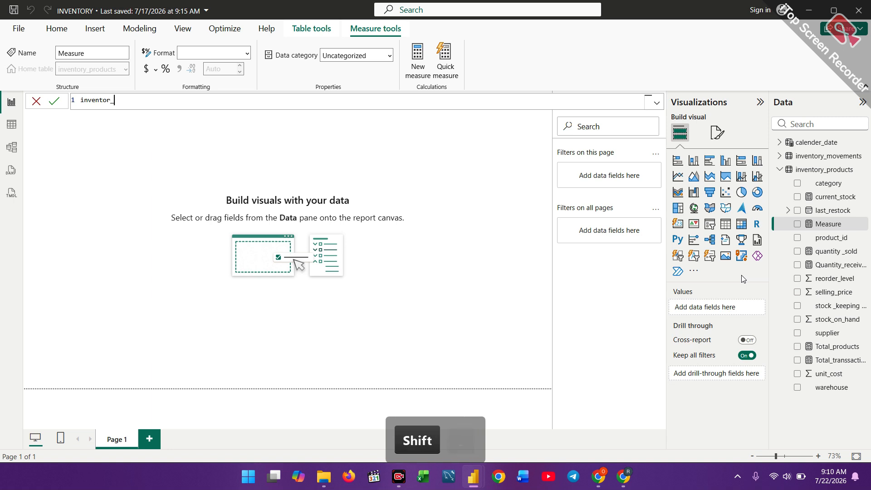
type("_value ")
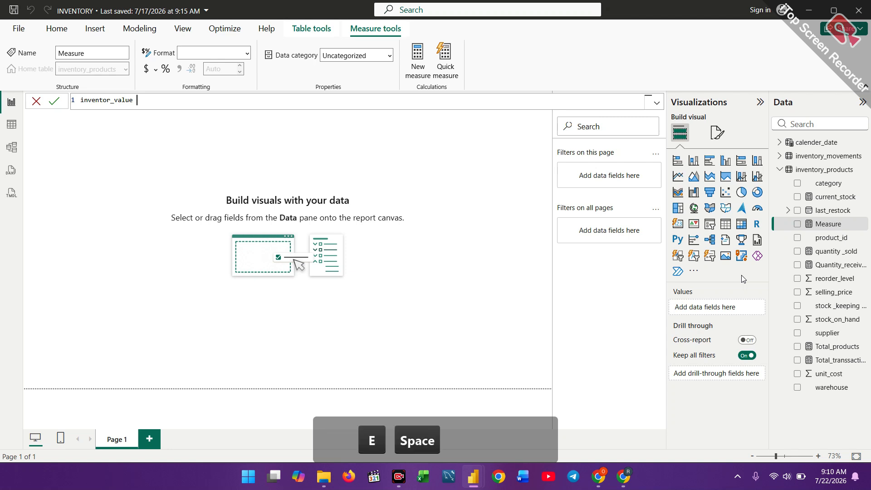
type("=")
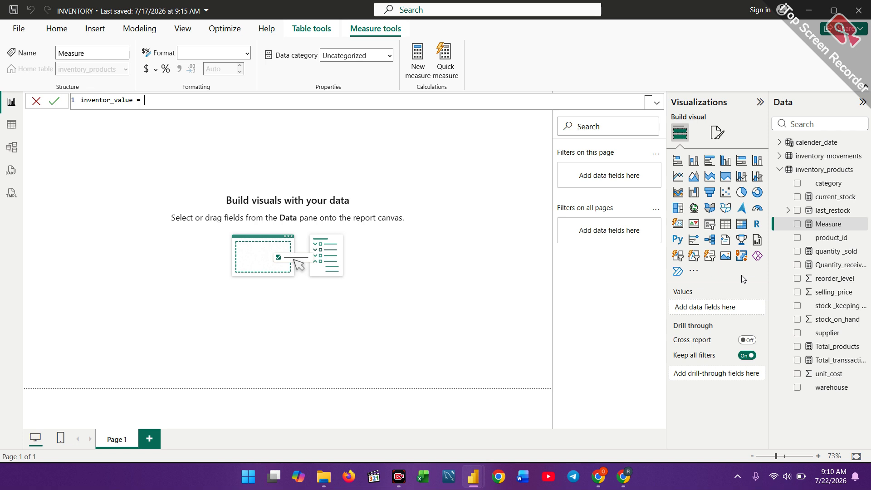
key("BackSpace")
key("BackSpace")
key("BackSpace")
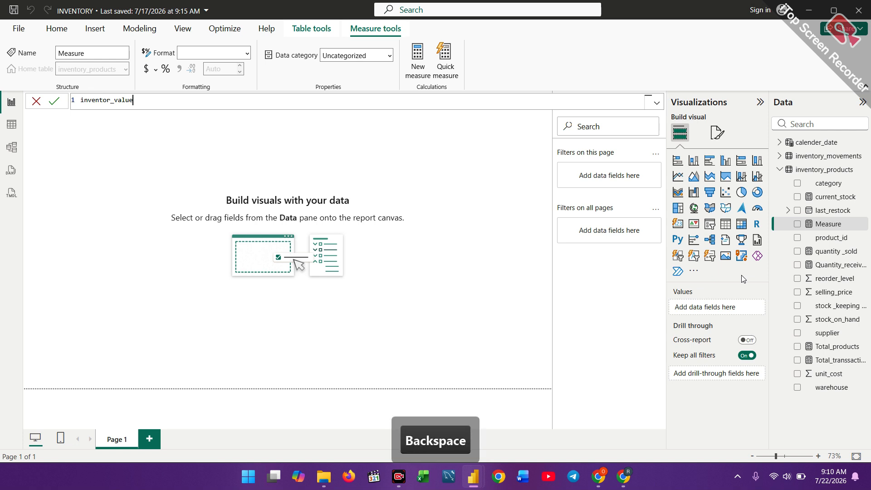
key("BackSpace")
key("BackSpace")
key("BackSpace")
key("BackSpace")
key("BackSpace")
key("BackSpace")
key("BackSpace")
key("BackSpace")
key("BackSpace")
key("BackSpace")
key("BackSpace")
key("BackSpace")
key("BackSpace")
key("BackSpace")
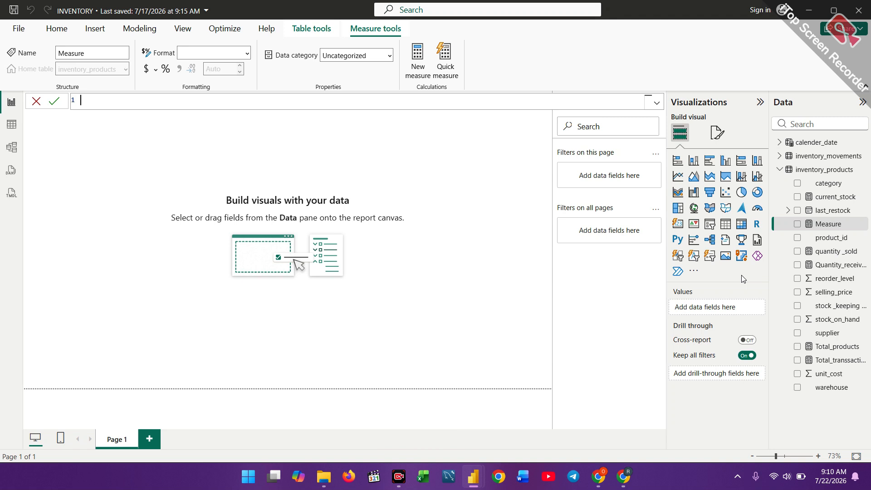
Step: Name the measure sales_revenue and begin its formula with the SUMX function
type("sales_")
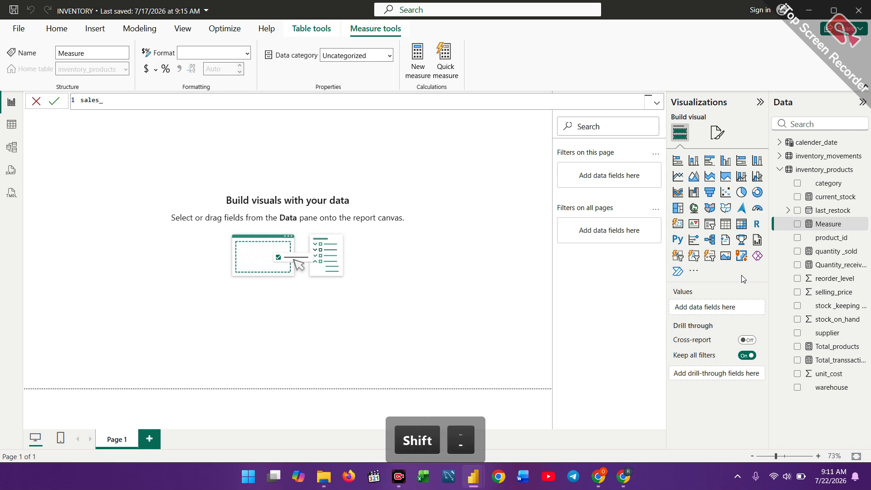
type("revenue = ")
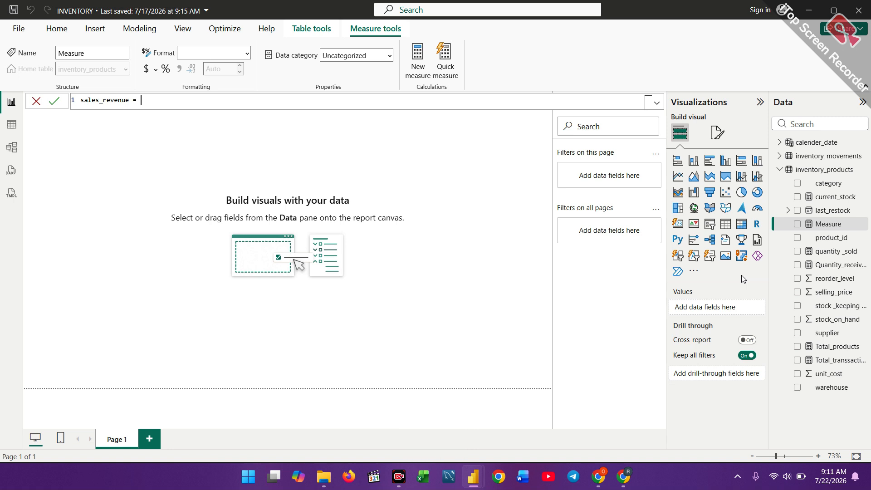
type("sux")
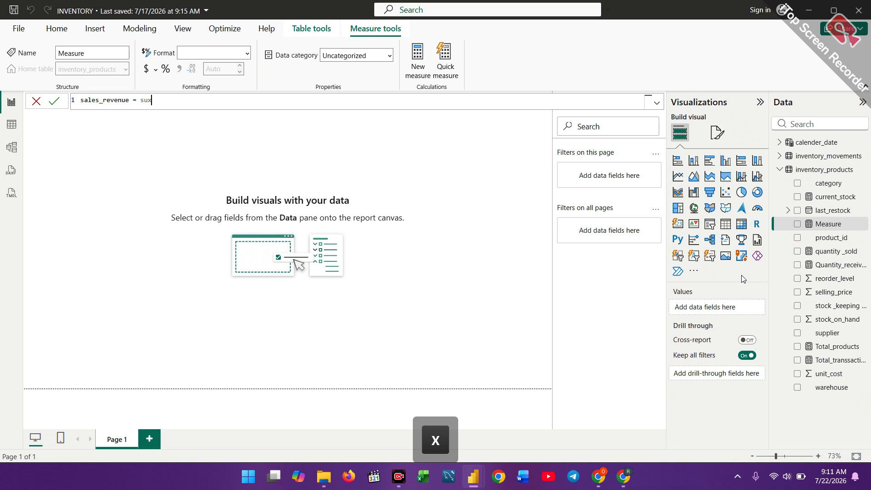
key("BackSpace")
key("BackSpace")
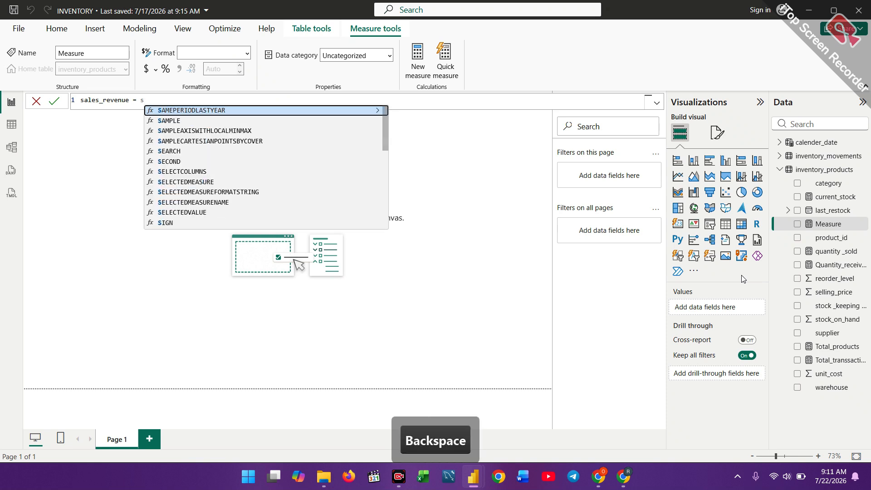
type("umx")
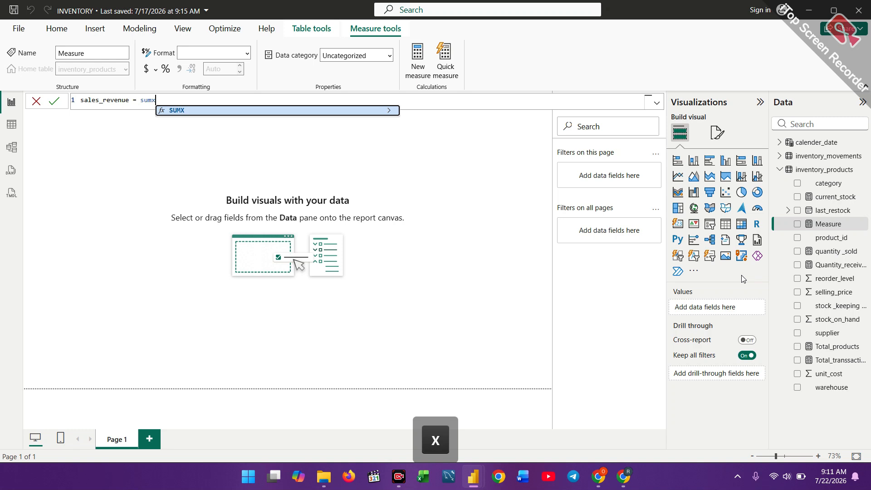
left_click(294, 113)
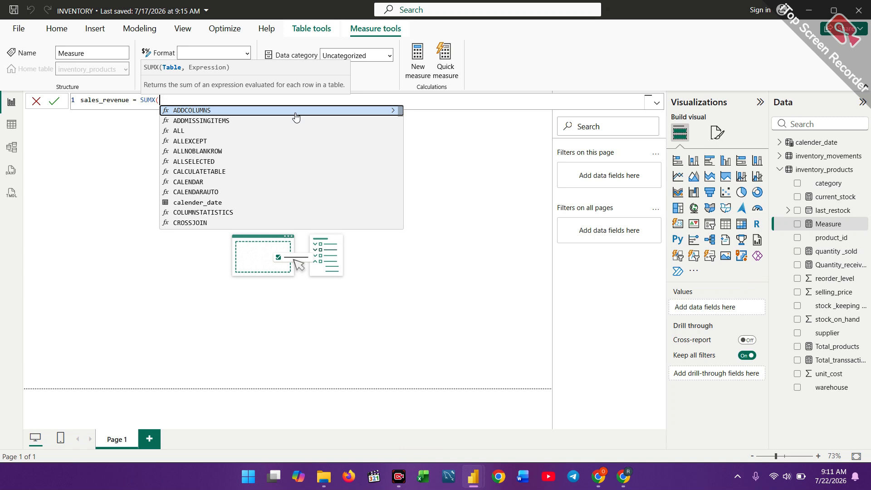
Step: Set the SUMX table in sales_revenue to inventory_movements and start its expression with inventory_movements[quantity]
type("i")
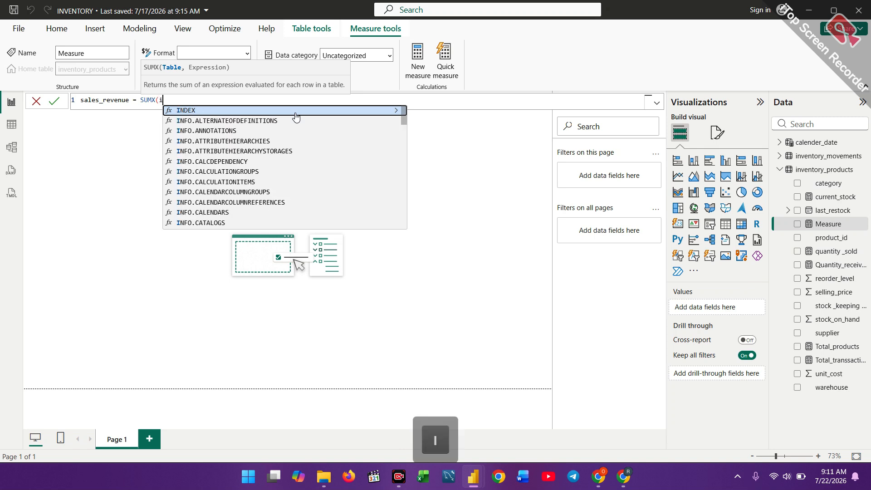
type("nvent")
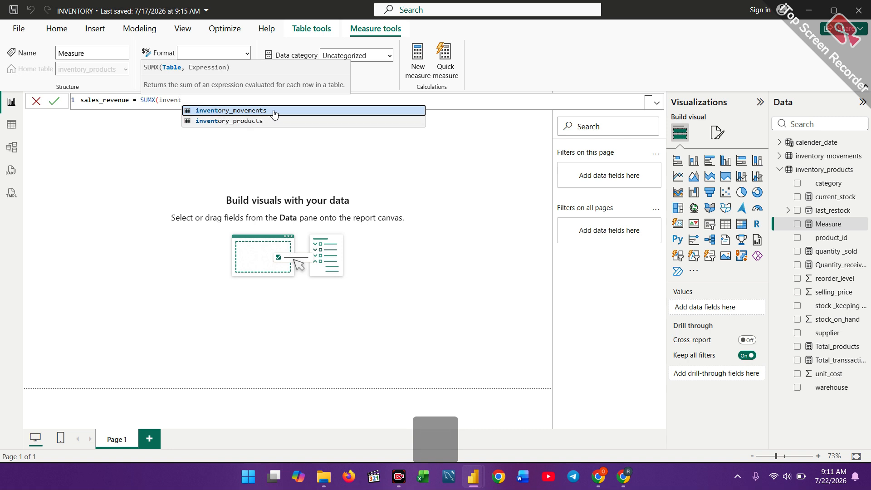
left_click(274, 112)
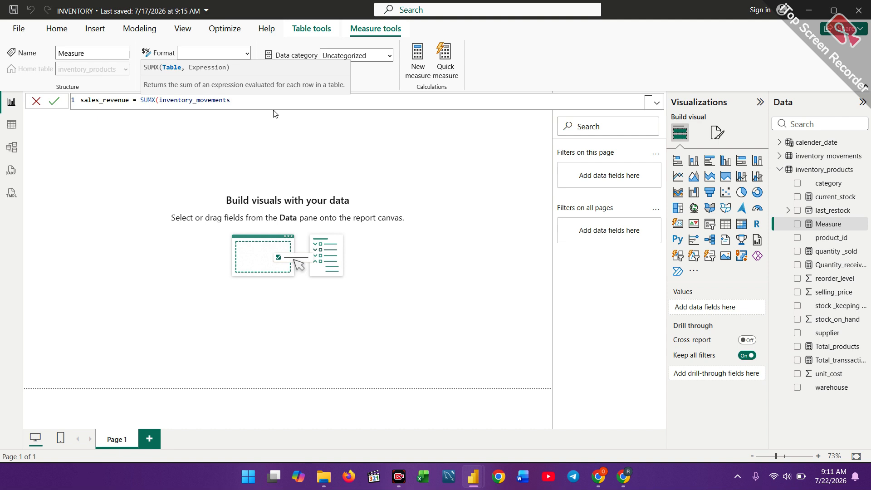
type(",")
type("in")
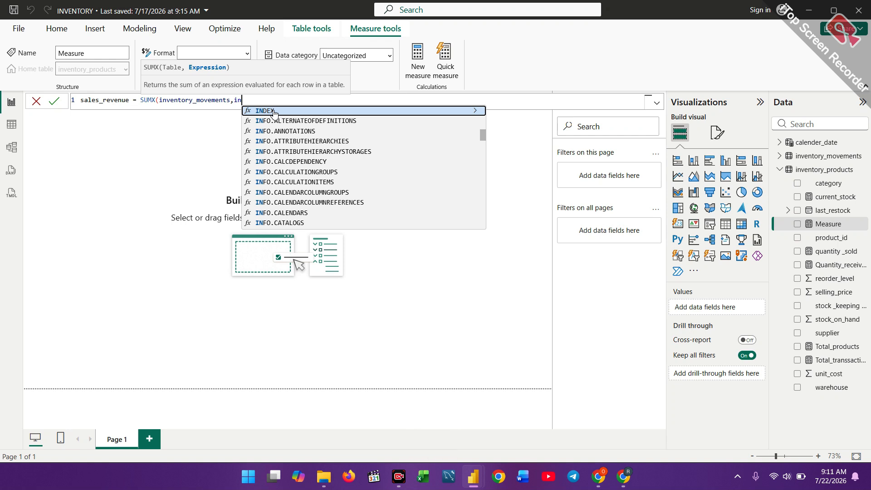
type("ve")
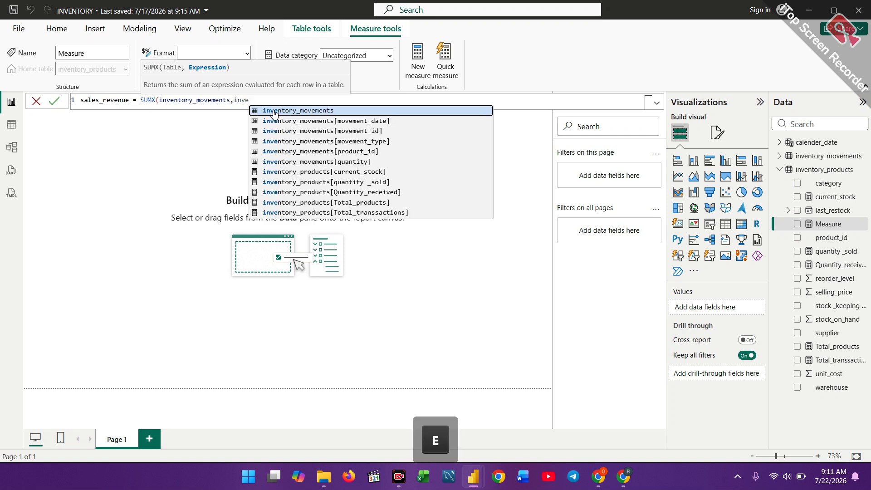
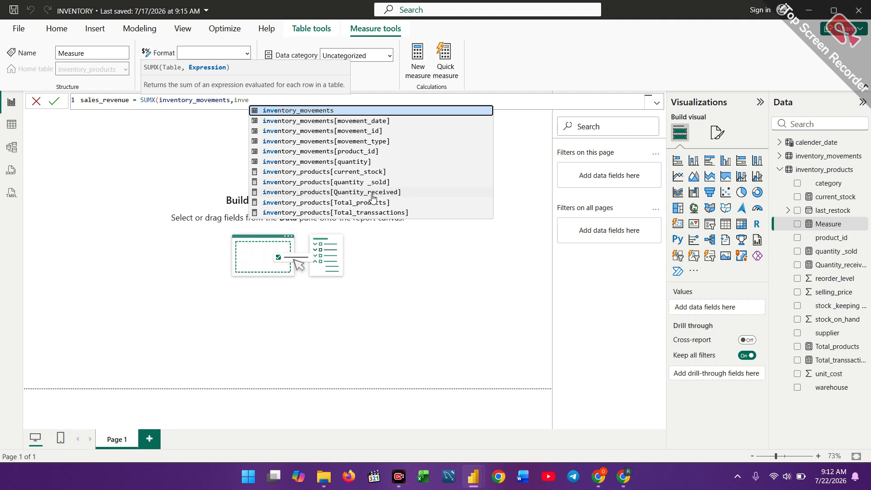
left_click(357, 166)
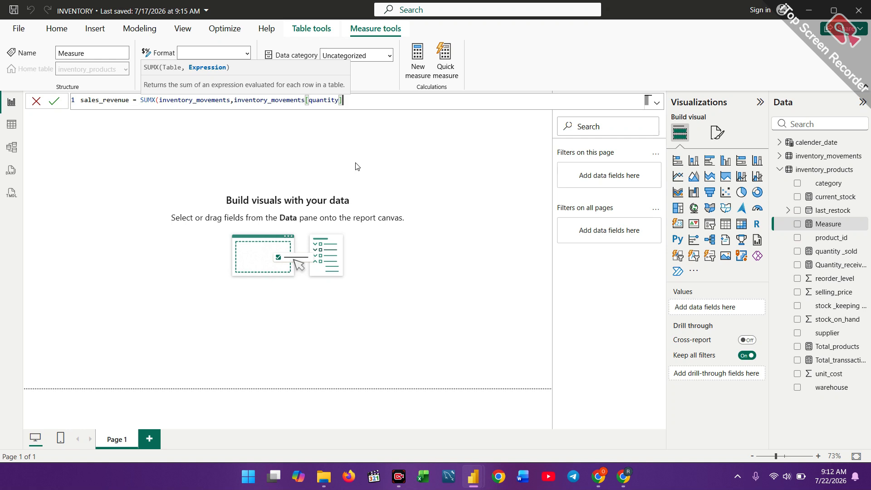
Step: Multiply the quantity by RELATED(inventory_products[selling_price]), close the formula's parentheses and commit the sales_revenue measure
type("*rel")
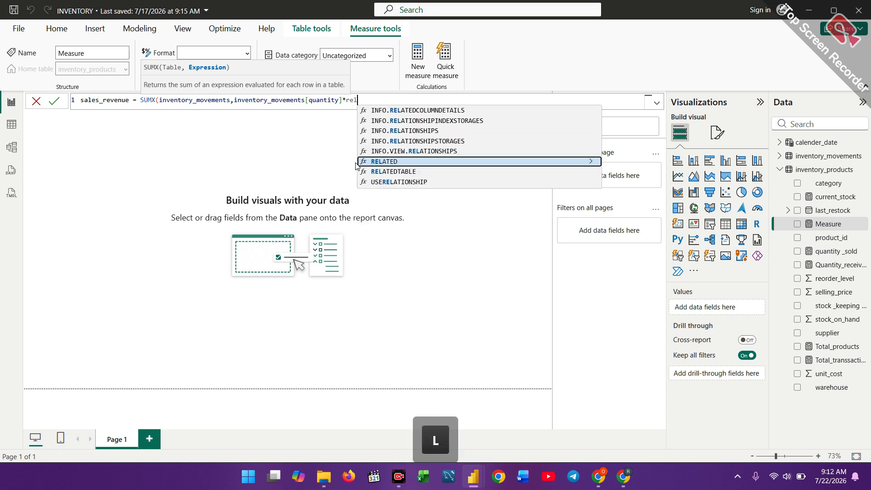
key("Tab")
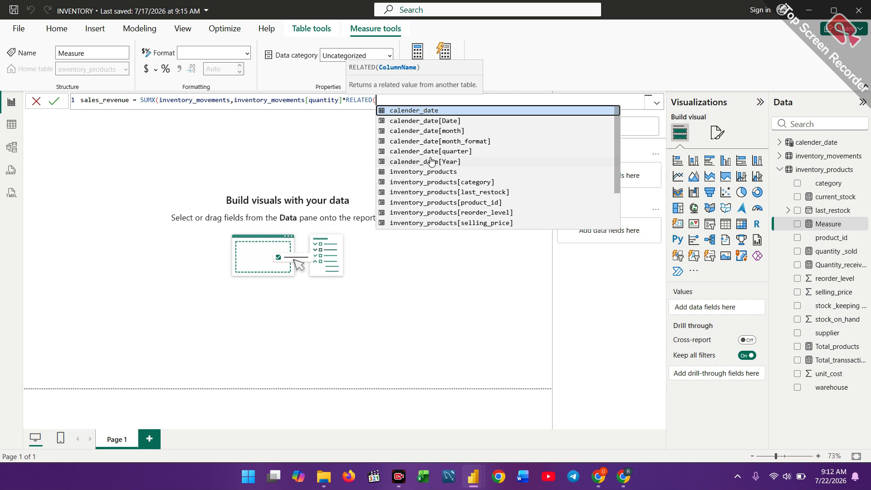
left_click(449, 223)
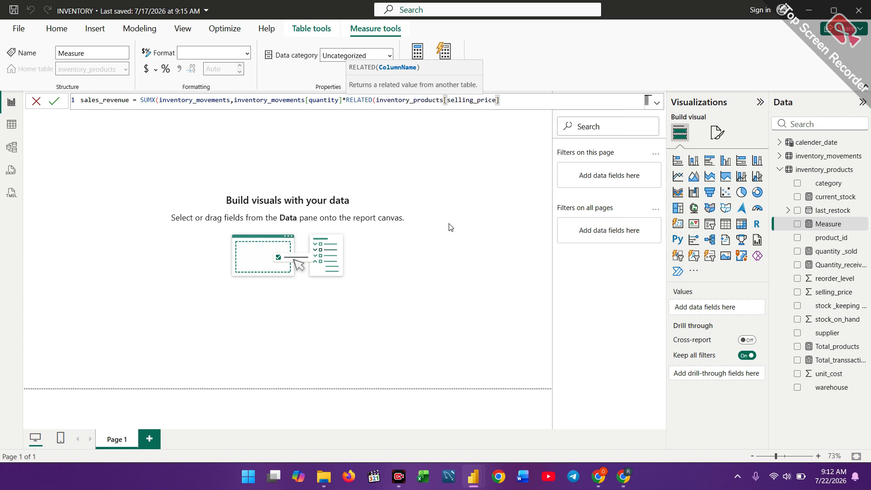
type(")")
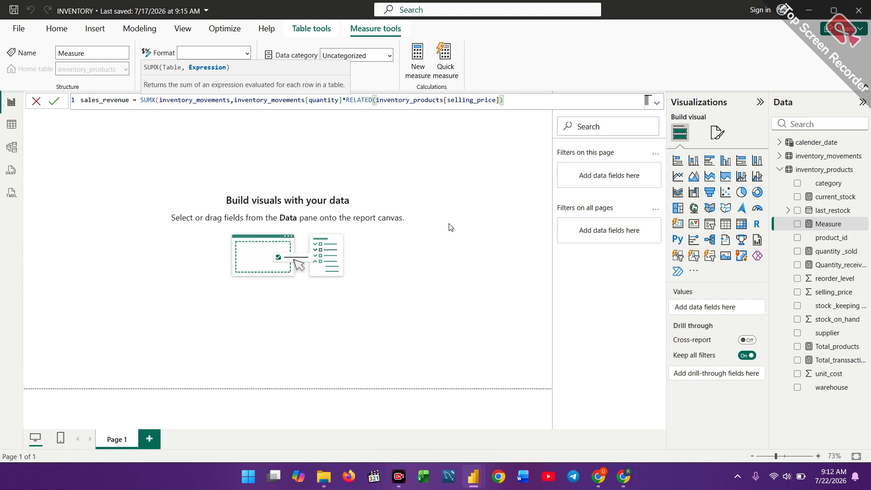
key("Return")
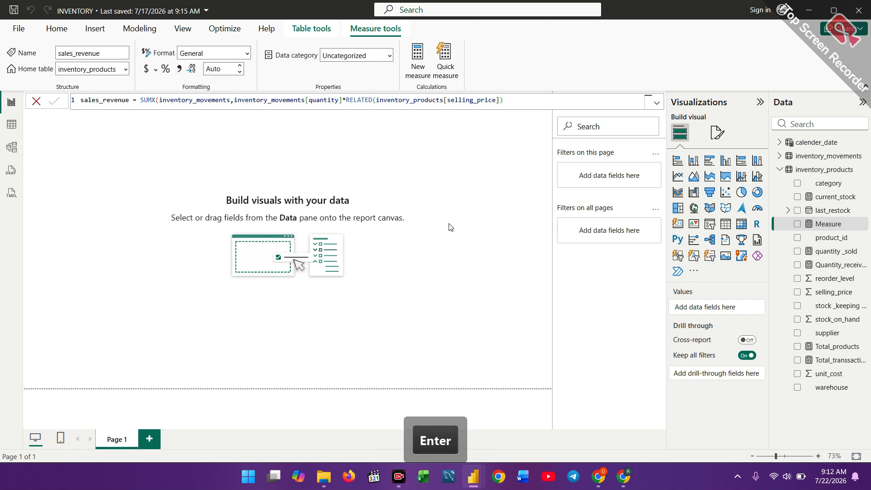
type(")")
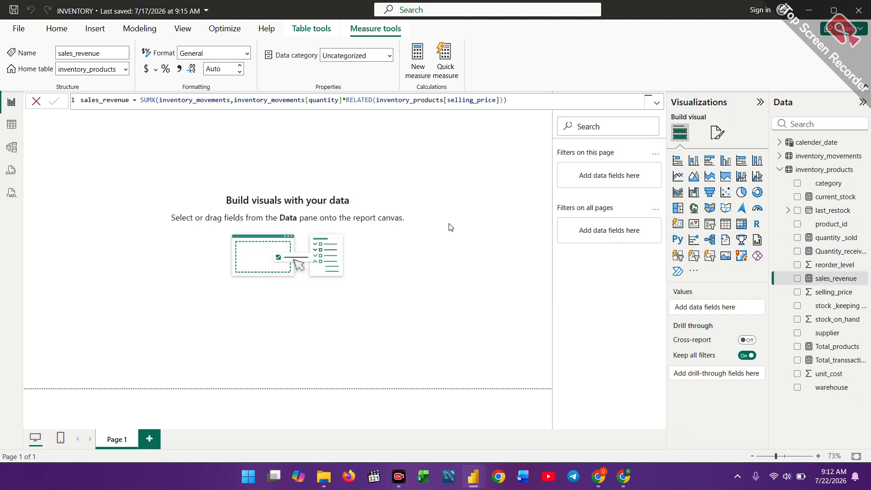
Step: Add a further measure to the inventory_products table and clear its default formula text
right_click(808, 283)
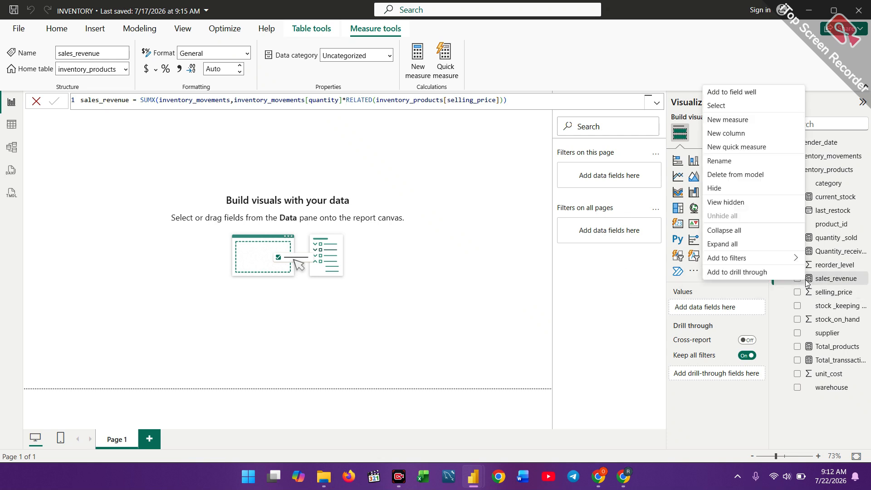
left_click(738, 121)
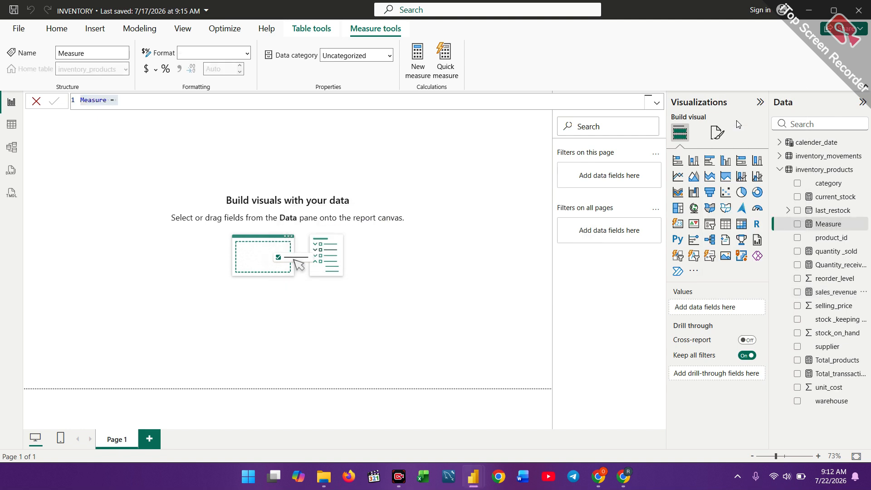
key("BackSpace")
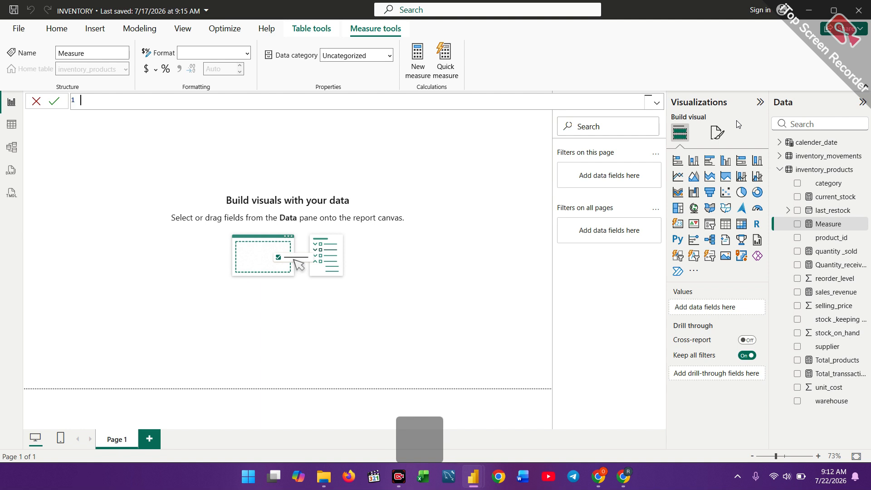
Step: Name the new measure inventory_cost, without a space before the underscore, followed by an equals sign
type("inv")
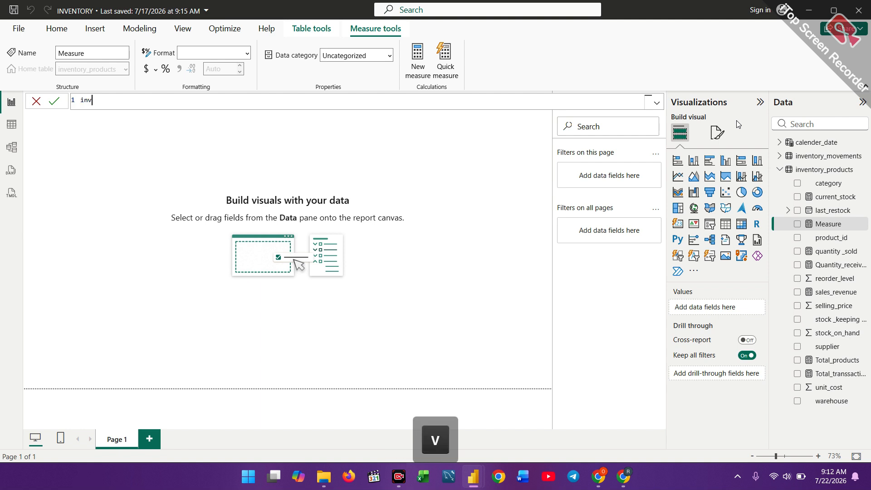
type("entory _")
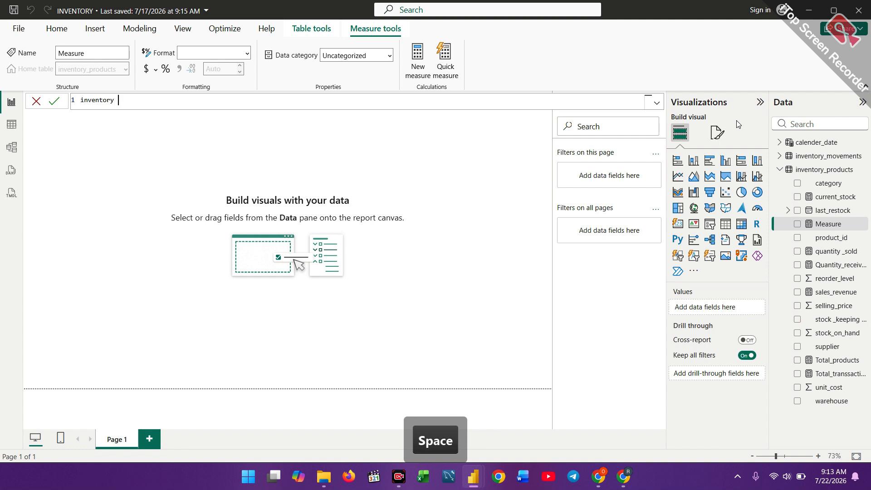
type("cost")
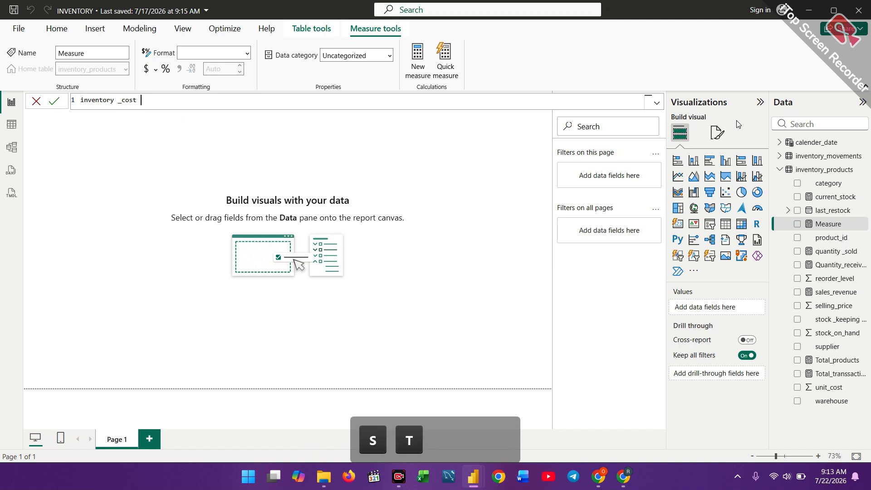
key("Left")
key("Left")
key("Left")
key("Left")
key("Left")
key("Left")
key("BackSpace")
key("Right")
key("Right")
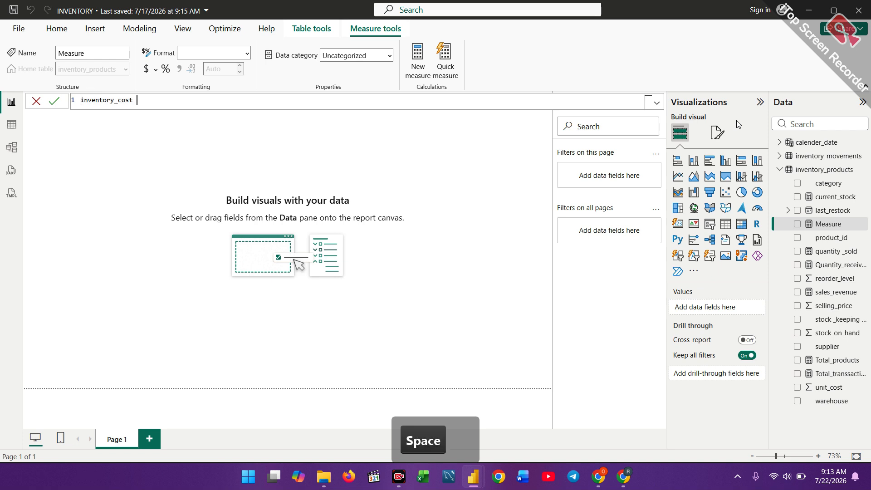
type("= ")
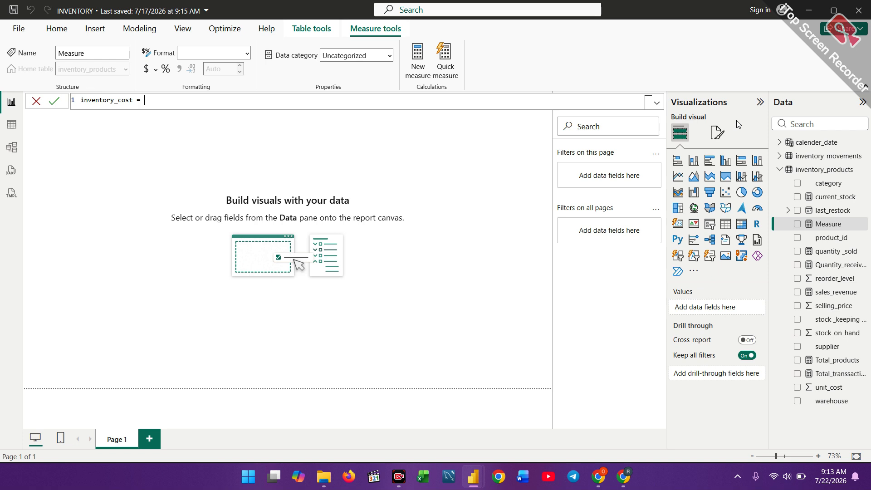
Step: Begin the inventory_cost formula with SUMX over the inventory_movements table, starting the expression with inventory_movements[quantity]
type("su")
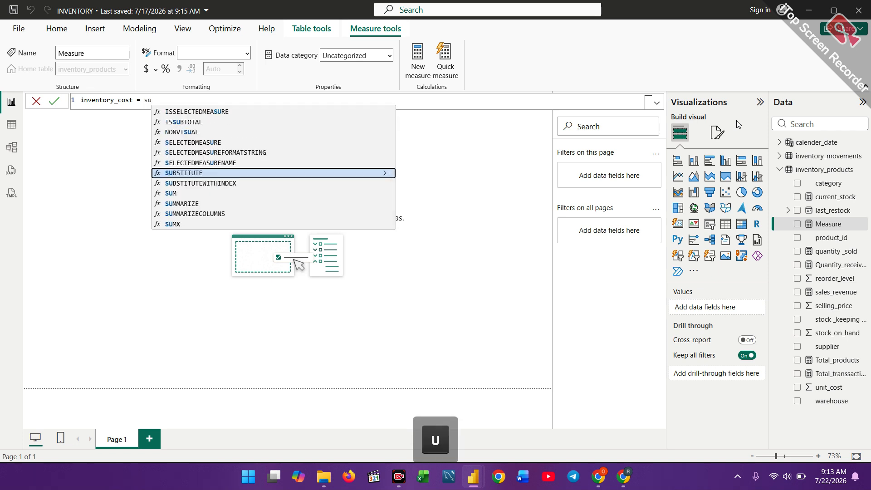
type("mx")
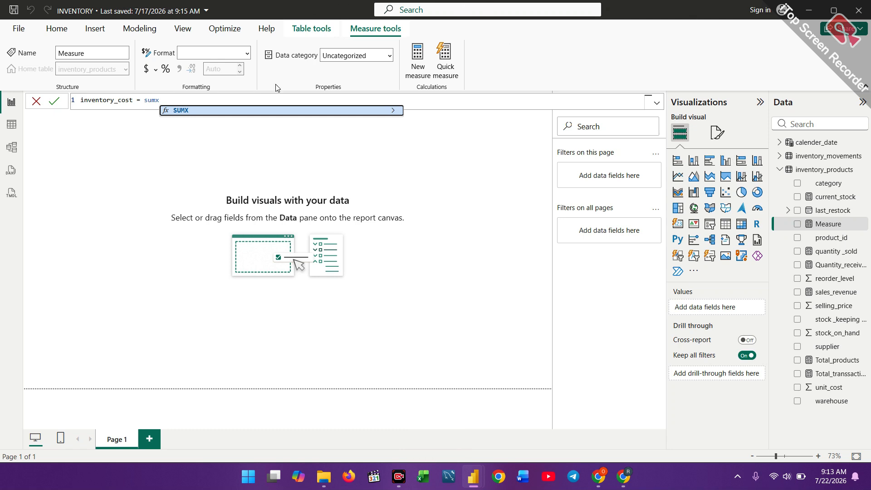
left_click(267, 112)
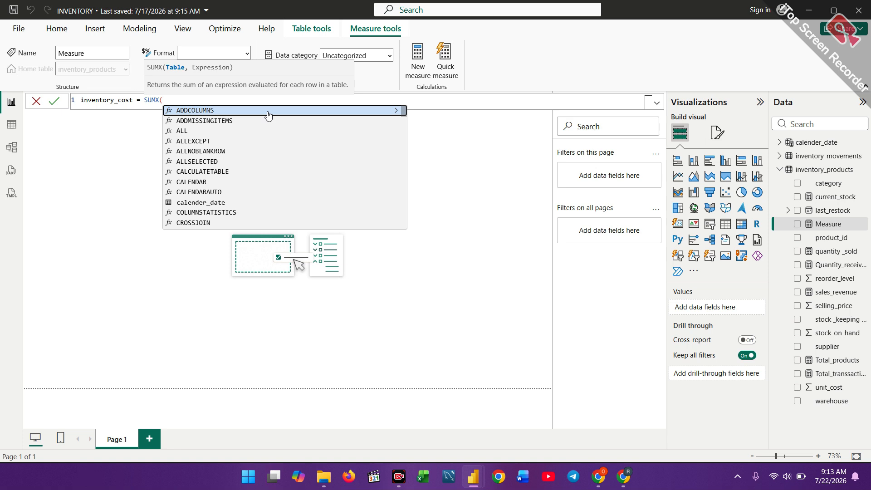
type("inven")
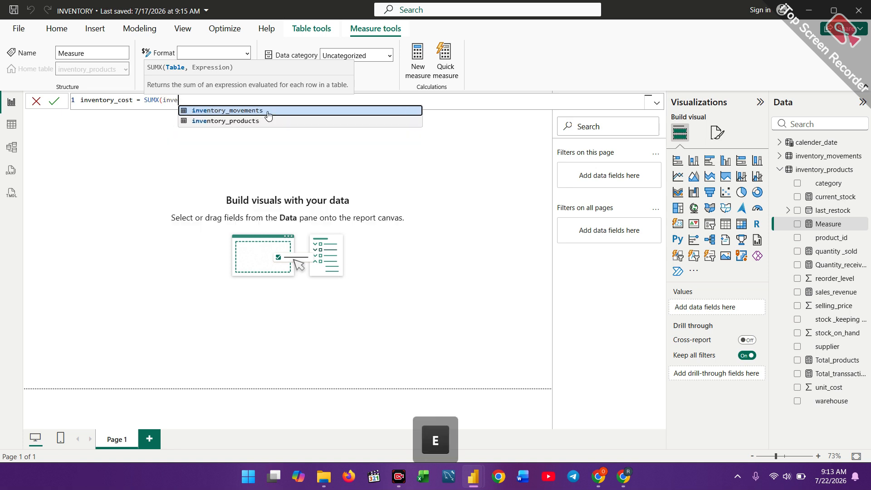
type("tory")
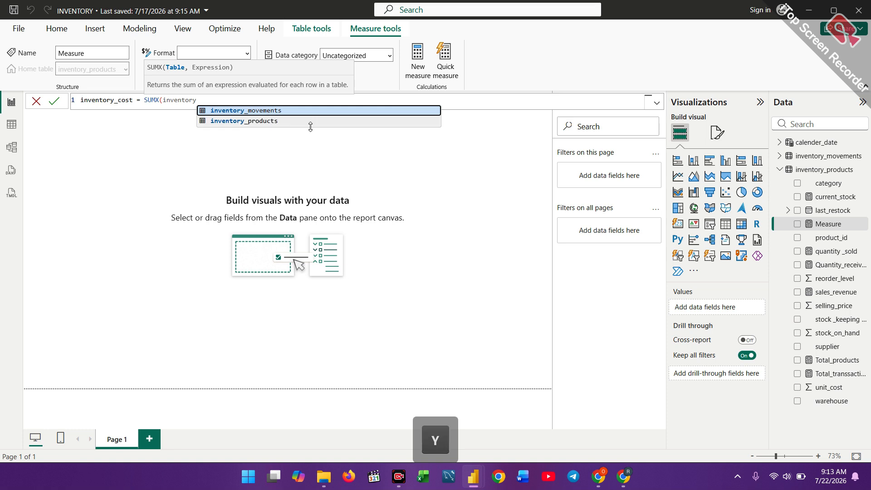
left_click(320, 112)
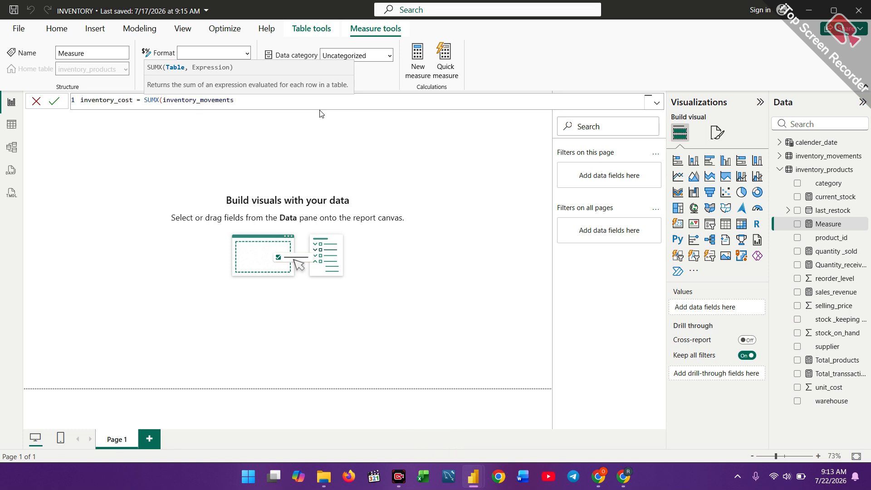
type(",in")
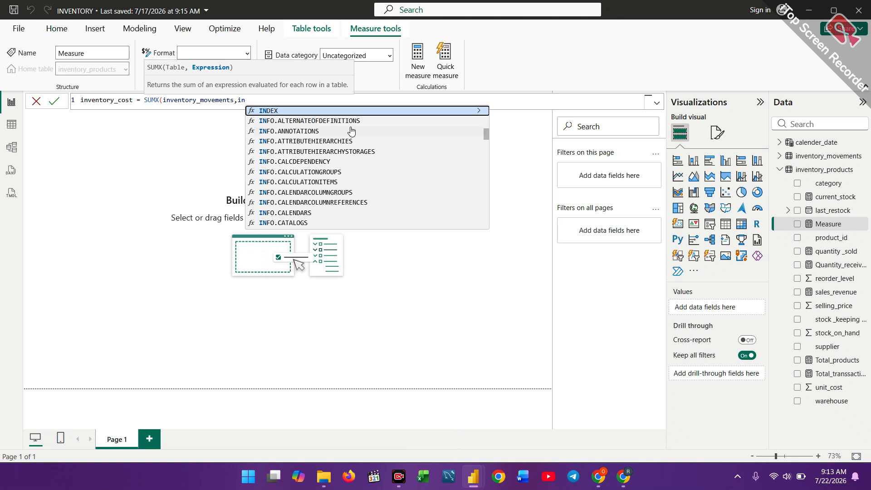
type("ve")
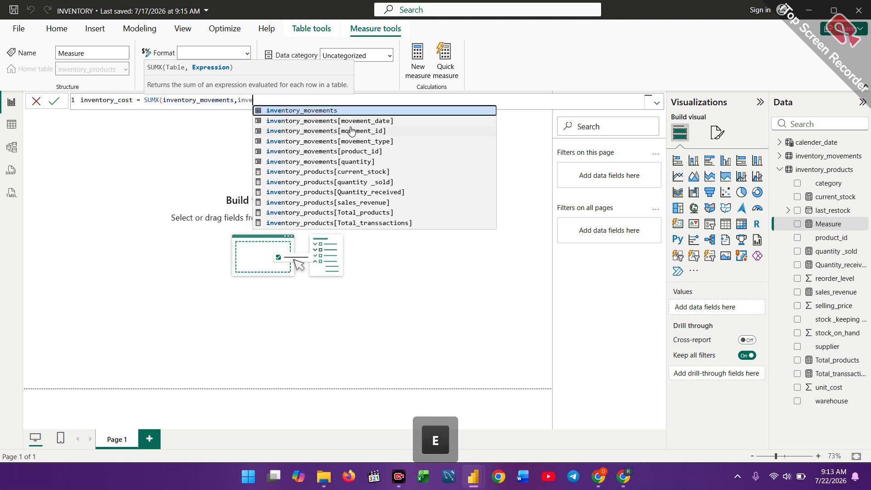
left_click(354, 162)
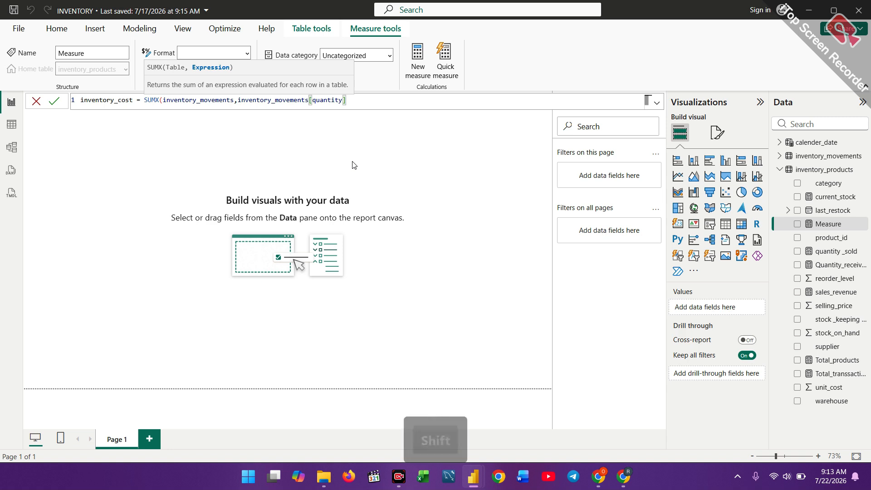
Step: Multiply the quantity by RELATED(inventory_products[unit_cost]) and commit the inventory_cost measure
type("*")
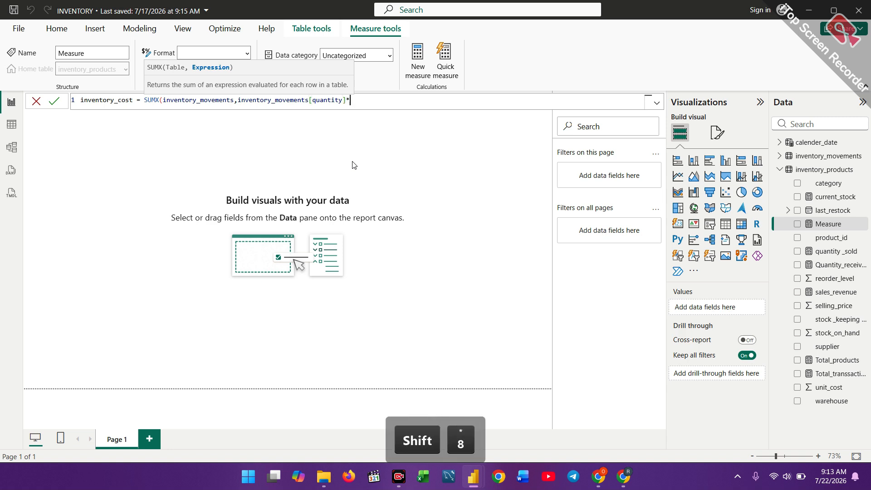
type("rel")
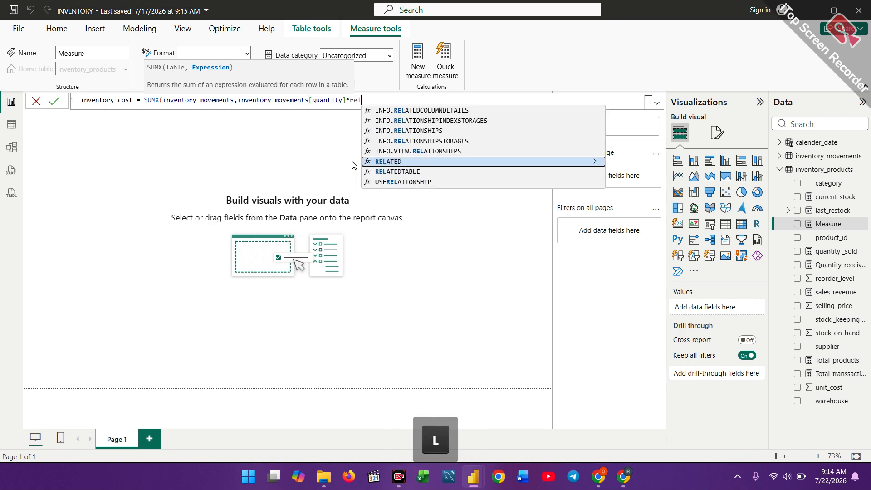
key("Tab")
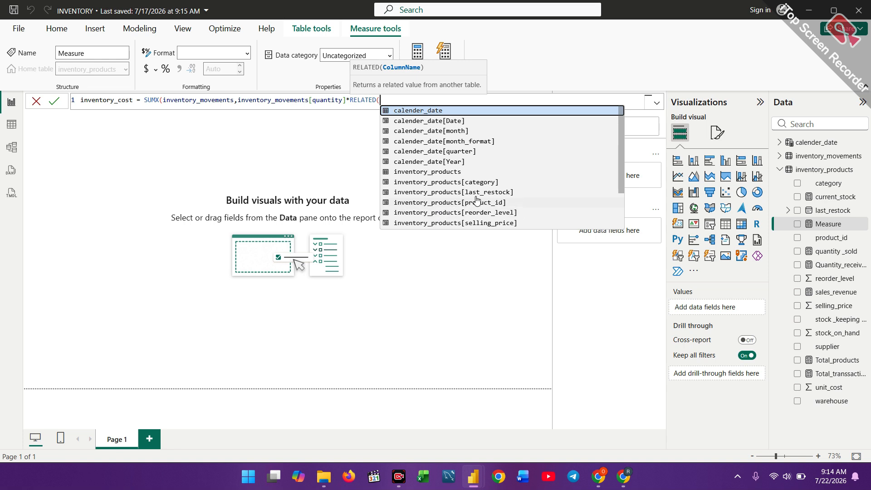
left_click(431, 175)
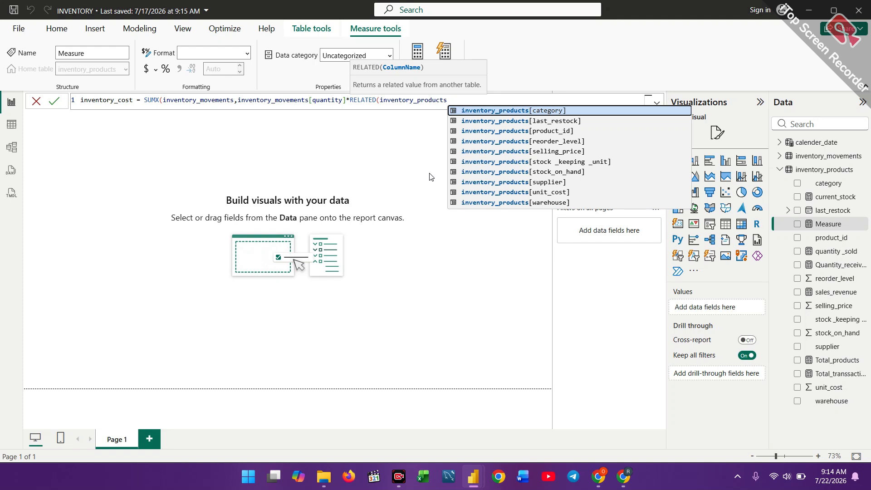
left_click(498, 193)
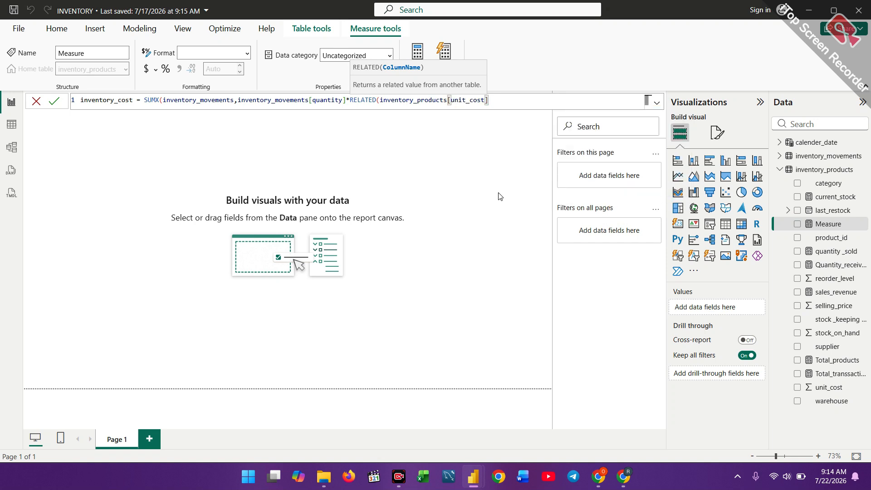
type(")")
key("Return")
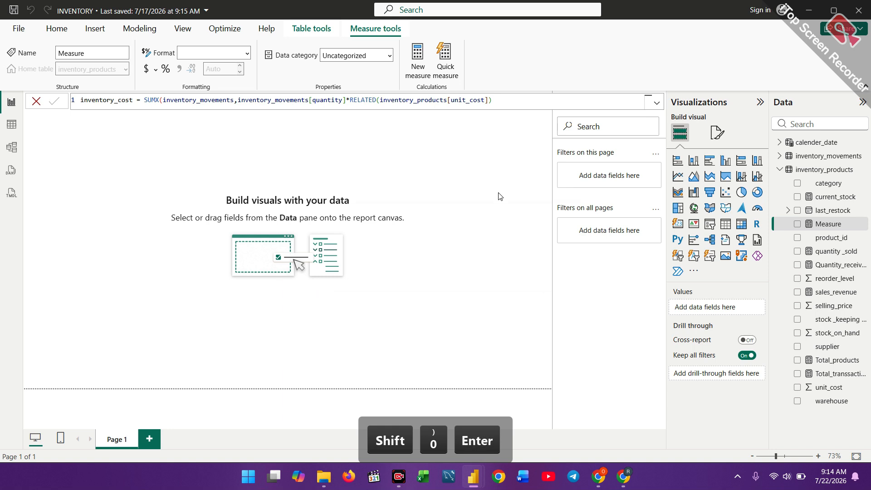
type(")")
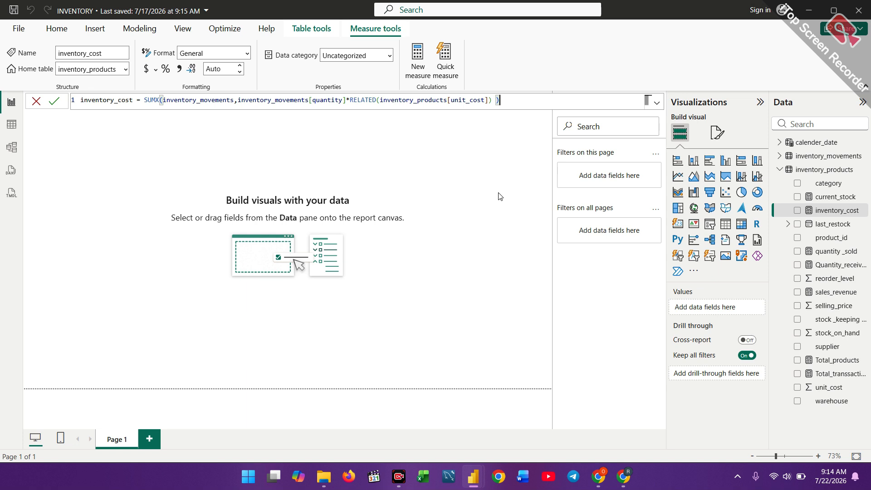
key("BackSpace")
key("BackSpace")
Step: Add another measure to the inventory_products table and replace its default text with the name Gross_profit and an equals sign
right_click(808, 257)
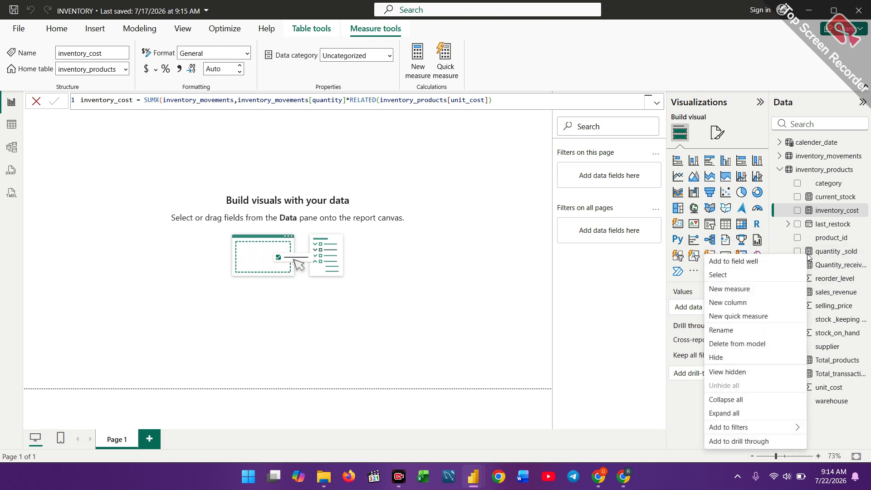
left_click(742, 293)
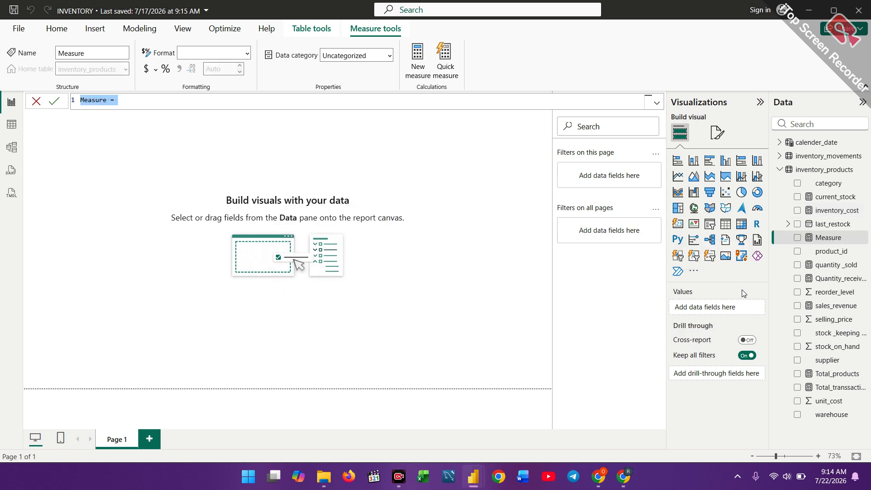
key("BackSpace")
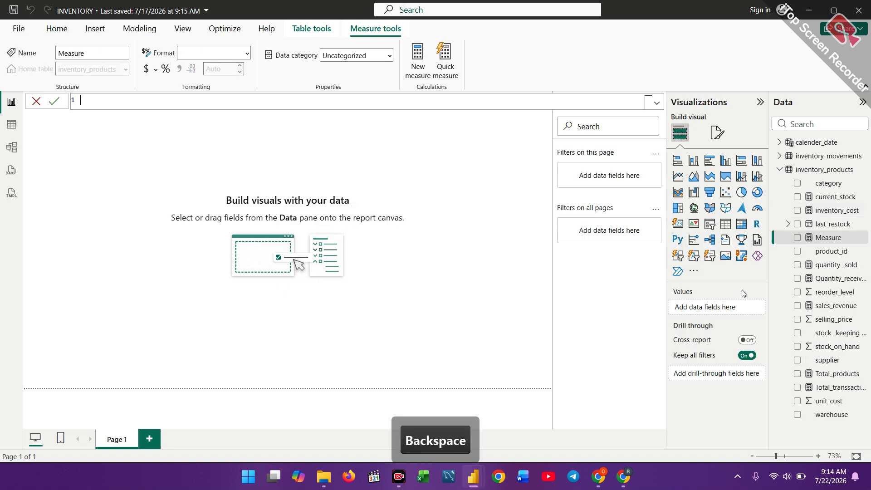
type("G")
key("Caps_Lock")
type("ros")
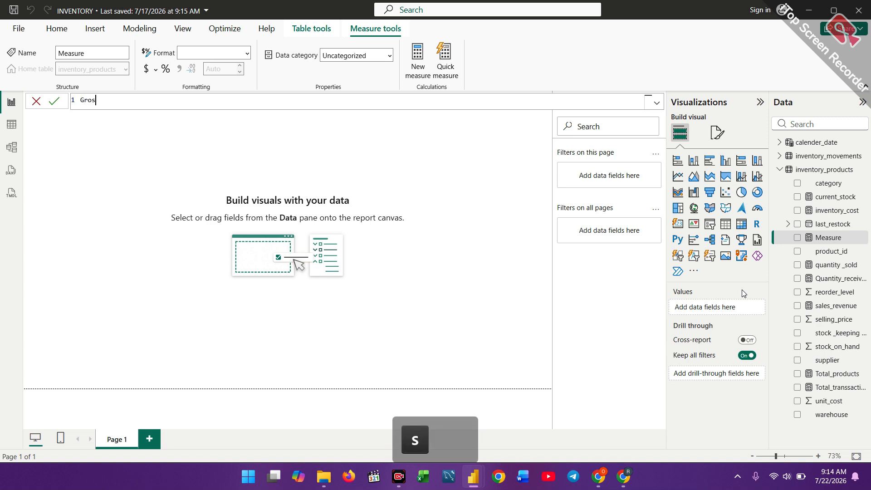
type("s_")
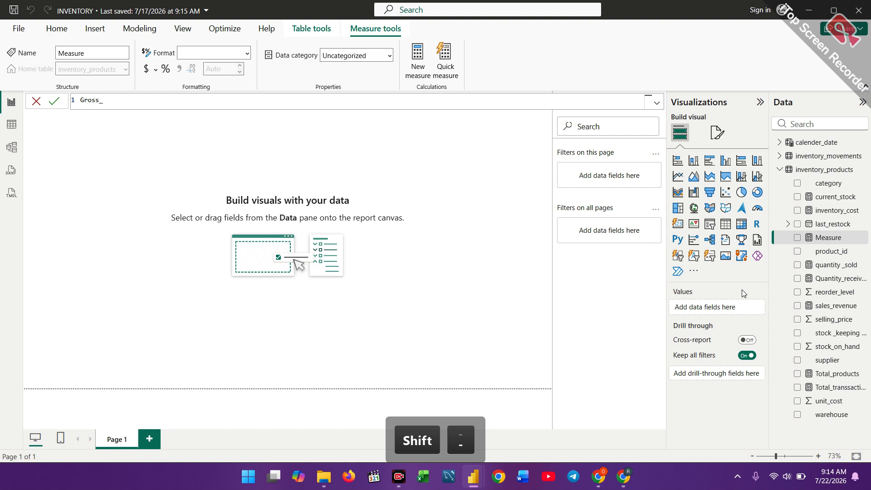
type("pr")
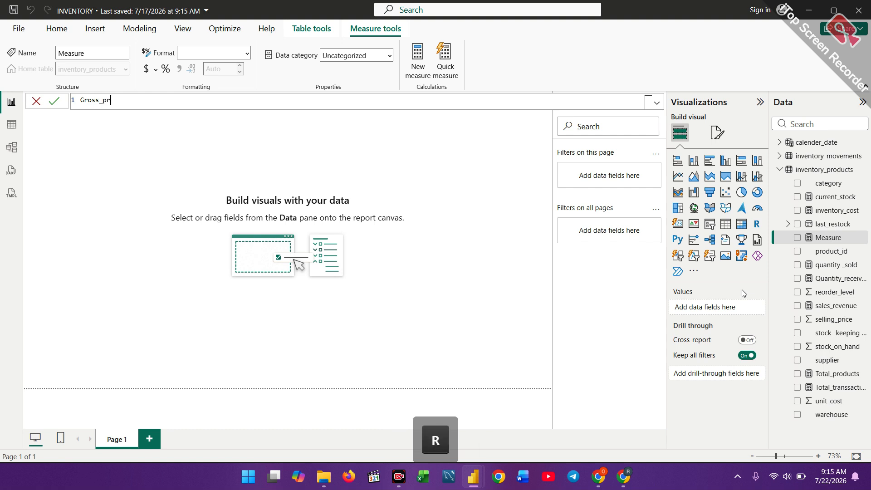
type("ofit =")
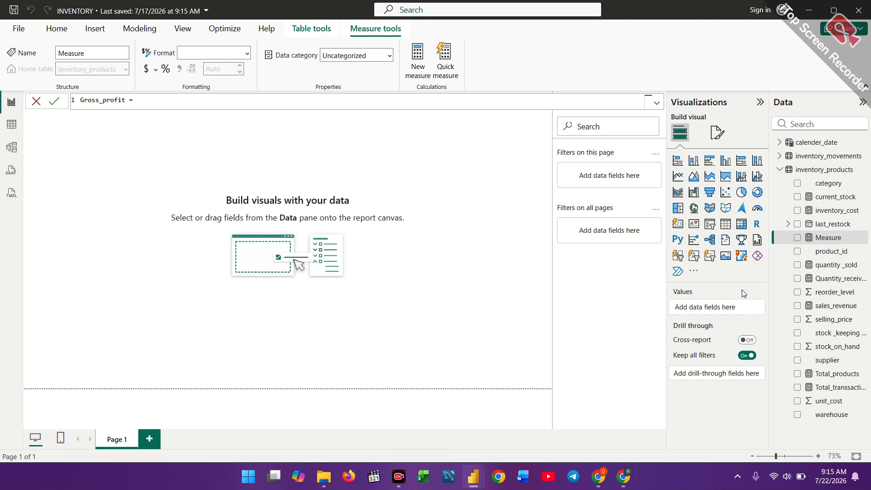
type("r")
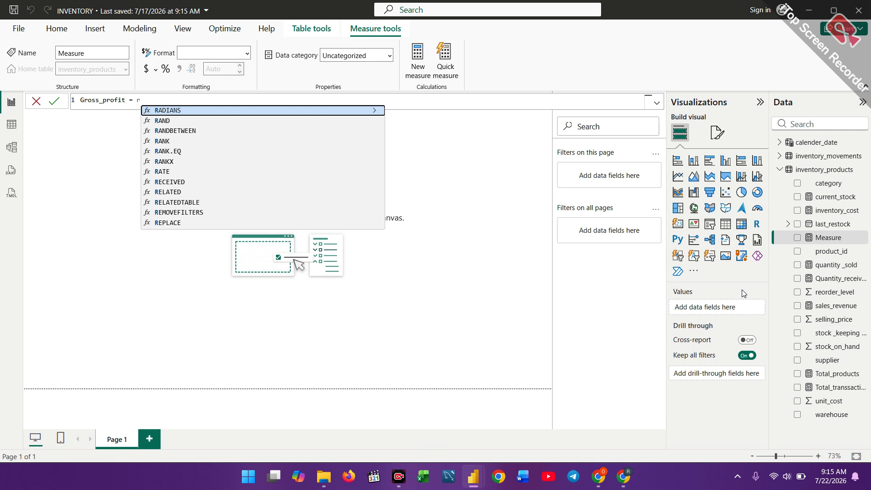
type("e")
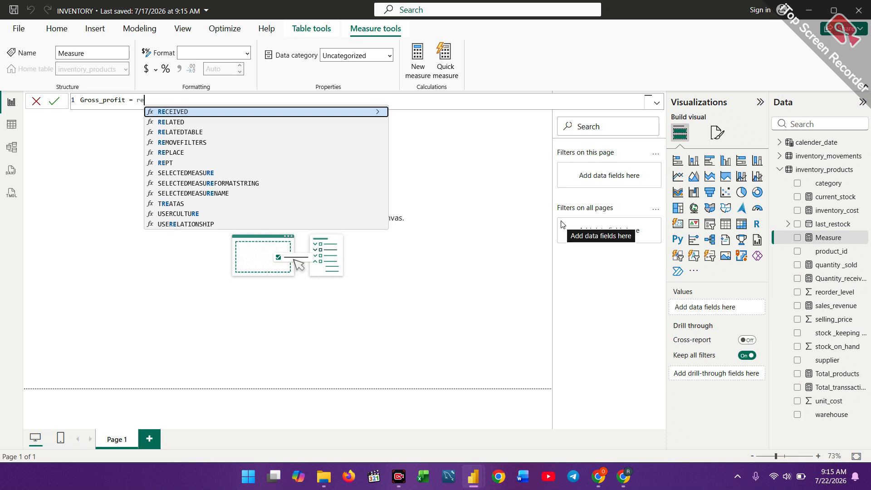
key("BackSpace")
key("BackSpace")
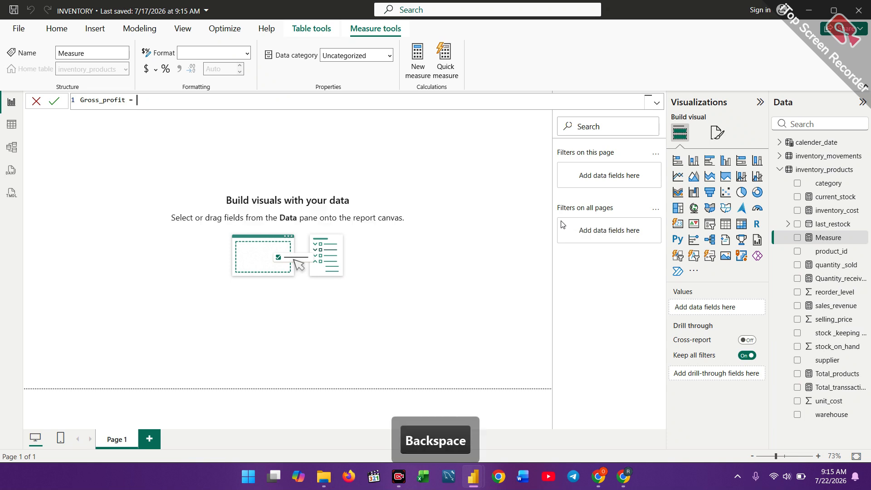
Step: Write the Gross_profit formula as [sales_revenue] minus inventory_products[inventory_cost]
type("sal")
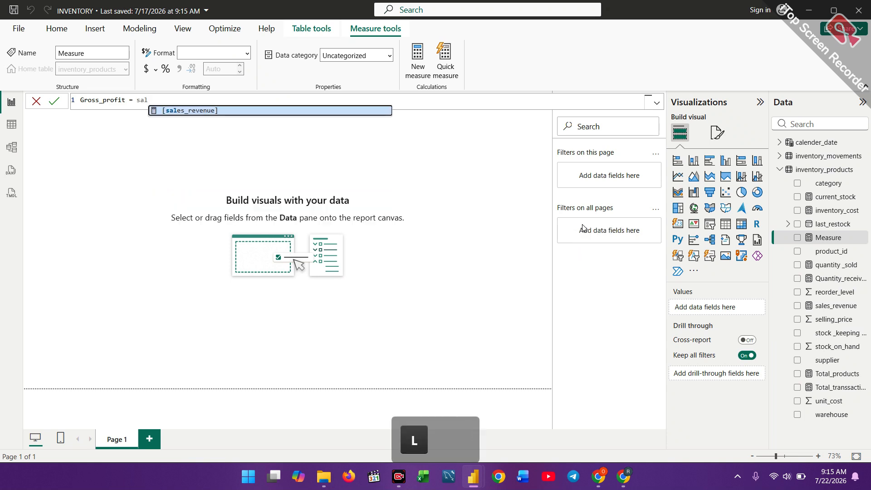
left_click(248, 111)
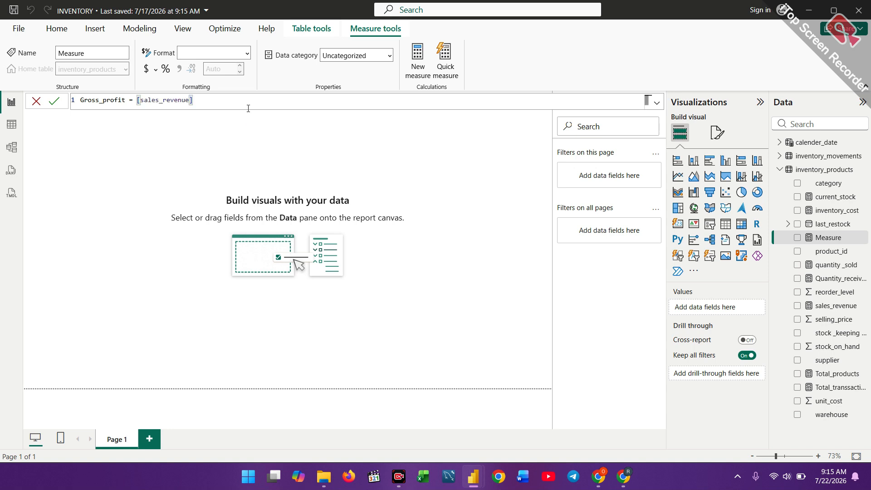
type("-")
type("inv")
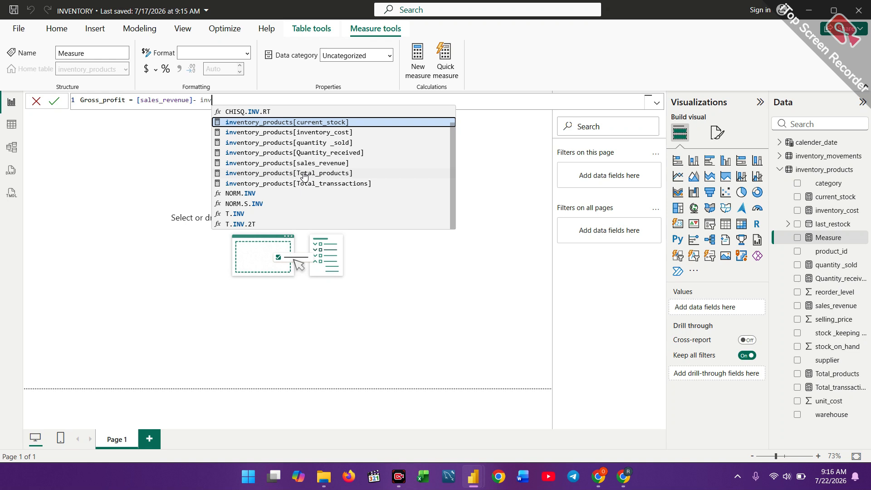
left_click(312, 138)
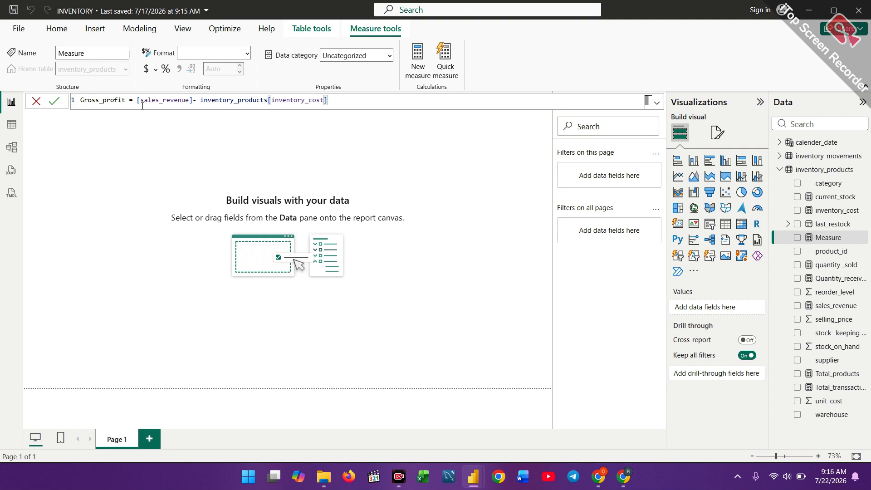
Step: Delete the sales_revenue reference from the Gross_profit formula and insert [sales_revenue] again
left_click(194, 102)
key("BackSpace")
key("BackSpace")
key("BackSpace")
key("BackSpace")
key("BackSpace")
key("BackSpace")
key("BackSpace")
key("BackSpace")
key("BackSpace")
key("BackSpace")
key("BackSpace")
key("BackSpace")
key("BackSpace")
key("BackSpace")
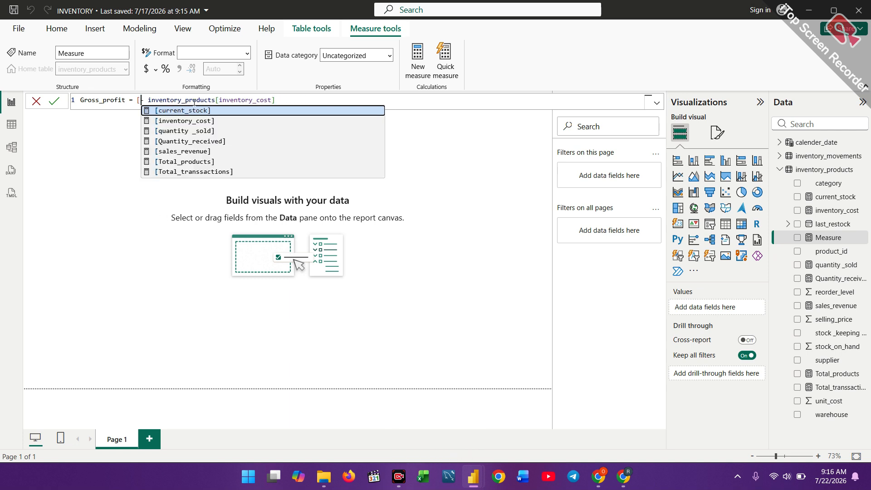
left_click(191, 156)
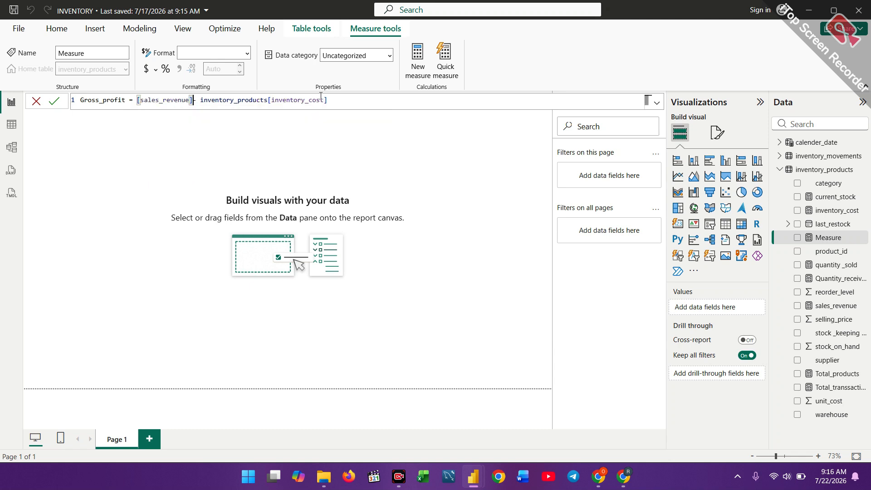
Step: Commit the Gross_profit measure
left_click(349, 100)
key("Return")
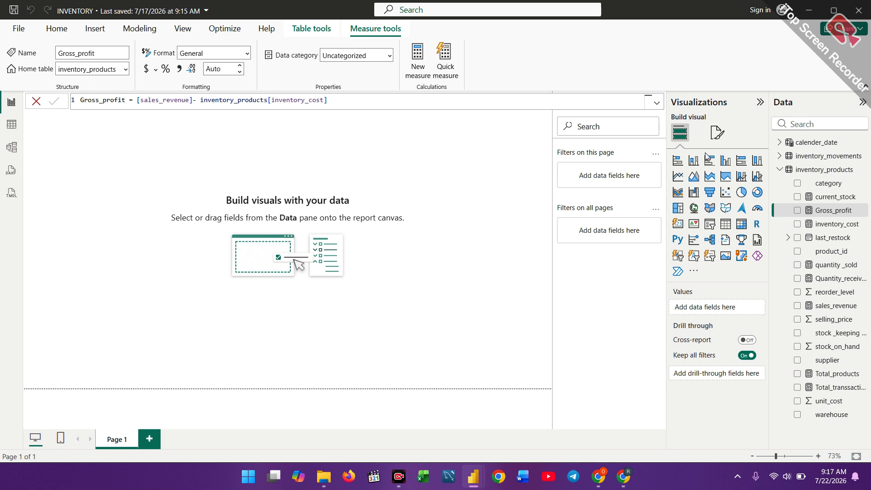
Step: Add a further measure to the inventory_products table and replace its default text with "profit _margin ="
right_click(809, 310)
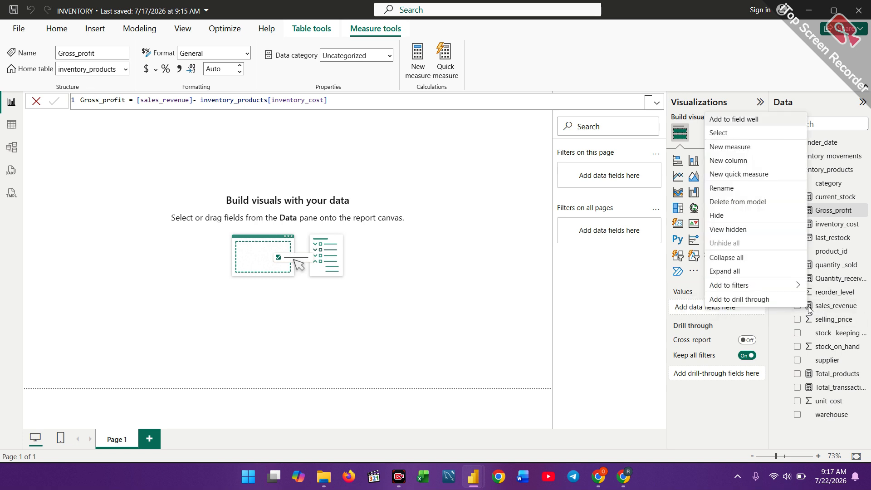
left_click(725, 147)
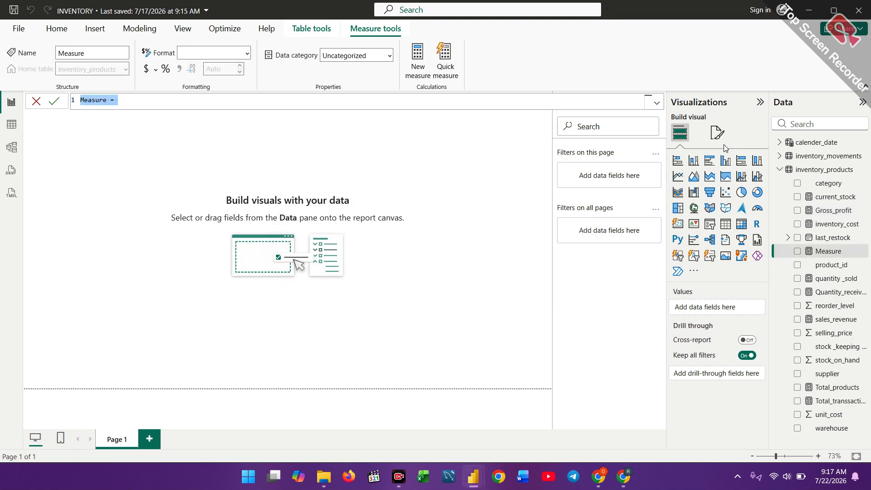
key("BackSpace")
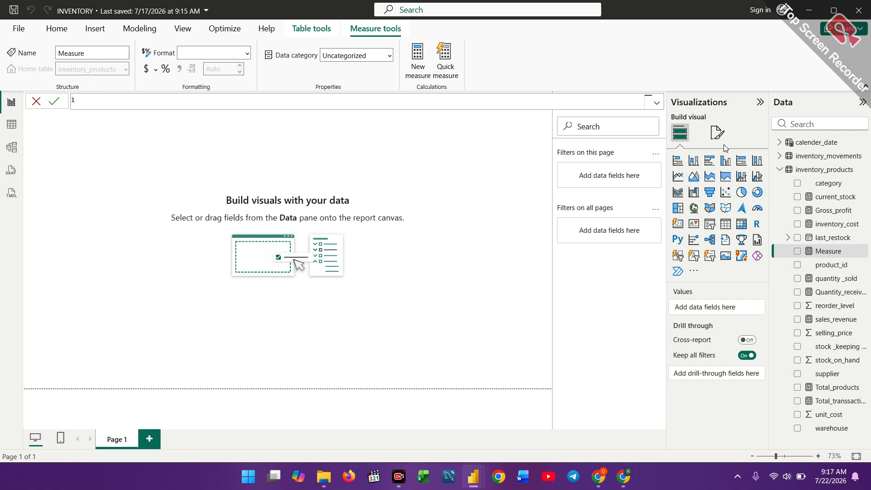
type("profi")
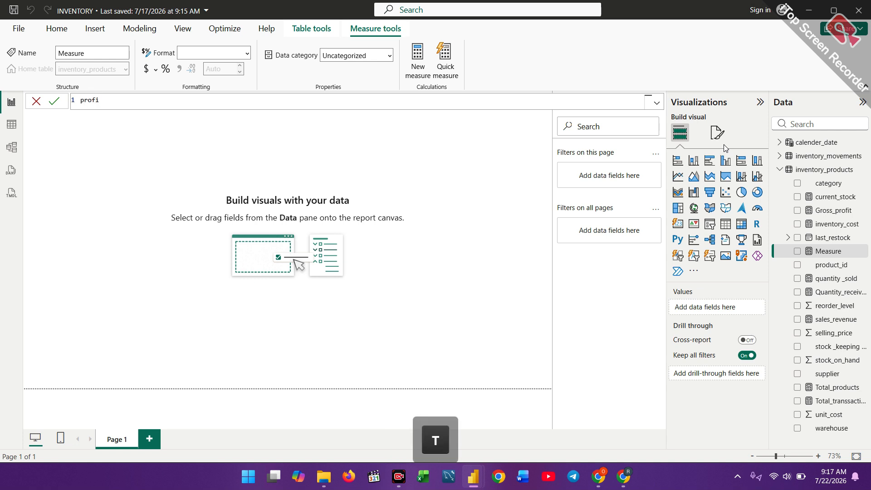
type("t _")
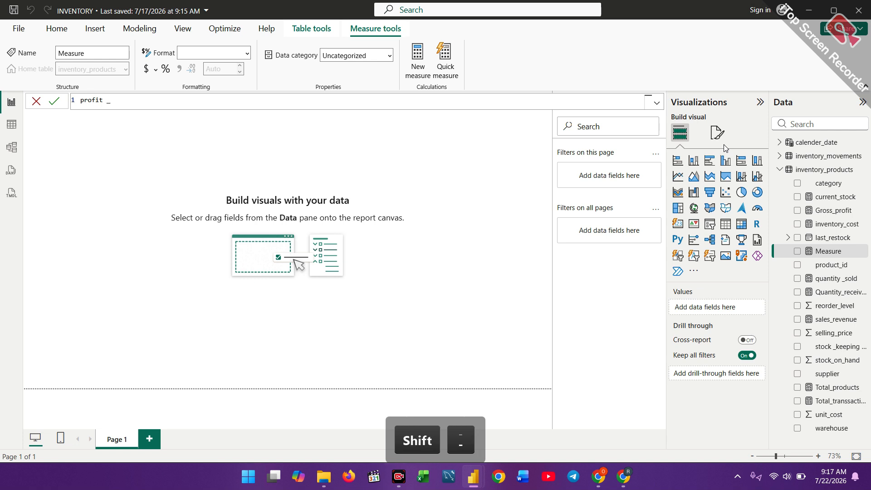
type("margi")
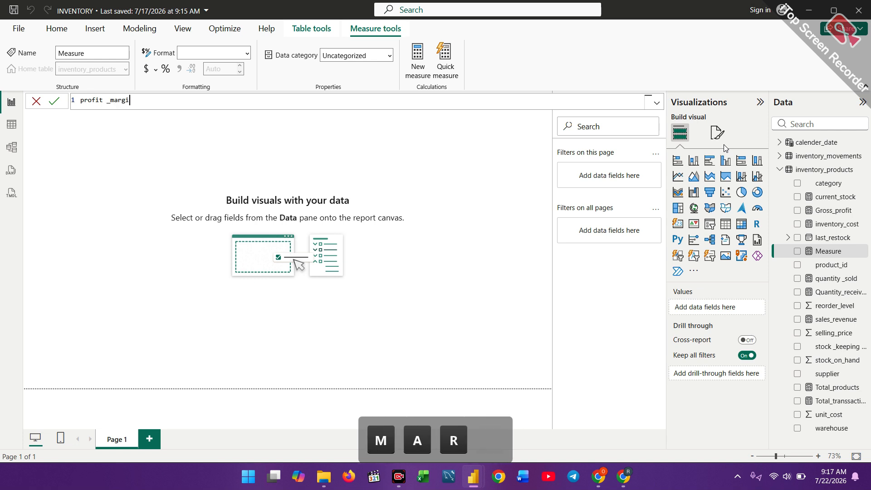
type("n = ")
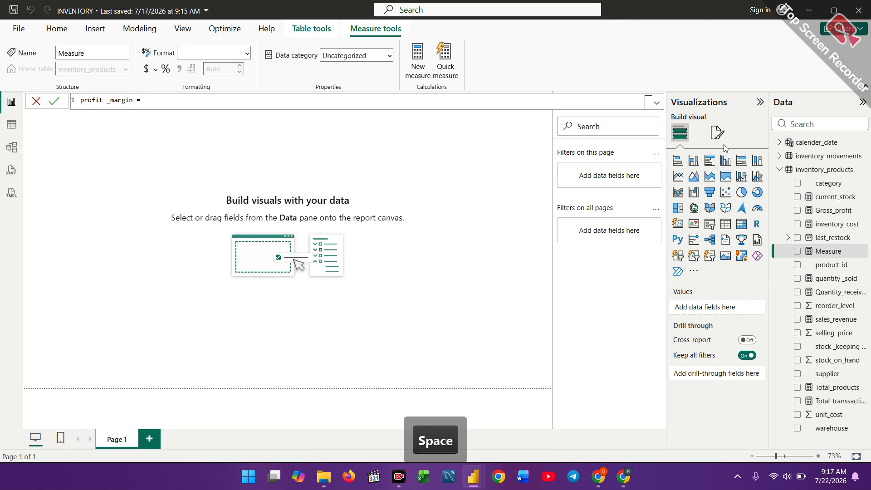
Step: Start the profit _margin formula with the DIVIDE function and [Gross_profit] as its numerator
type("di")
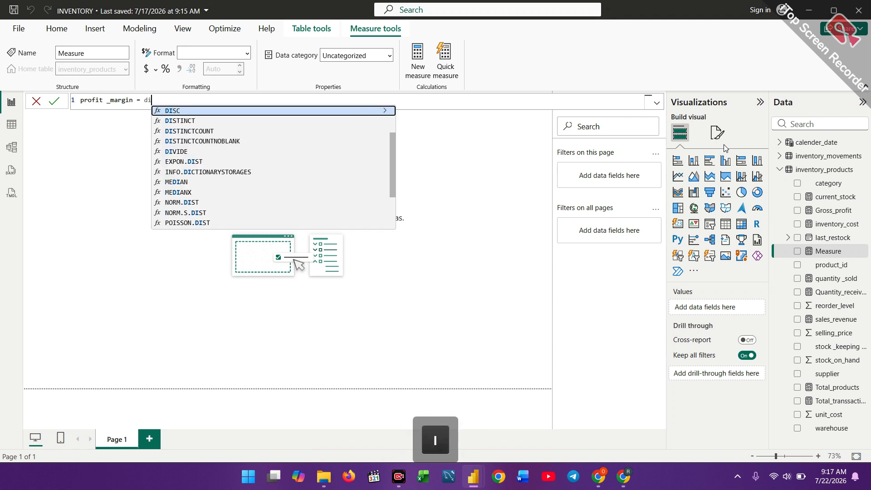
type("vide")
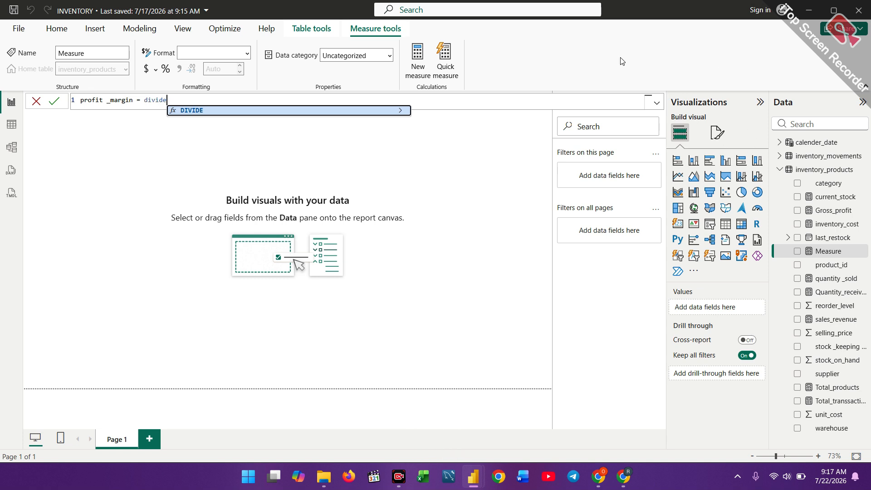
left_click(205, 110)
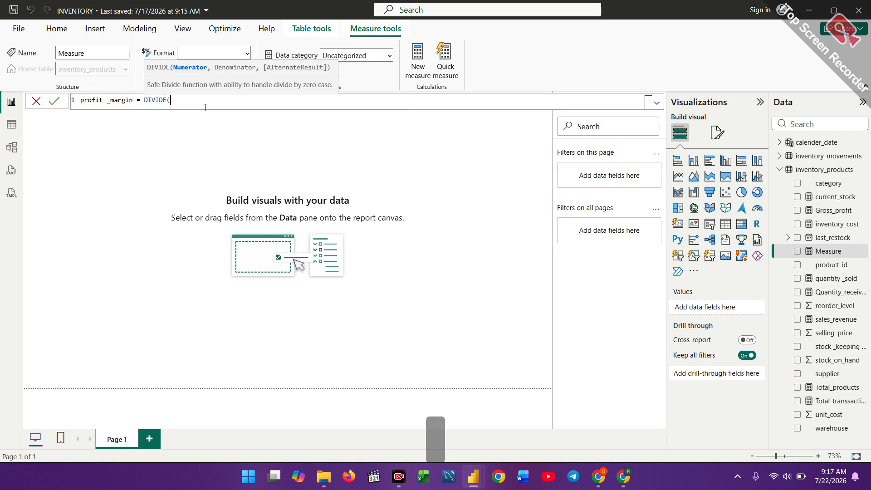
type("gr")
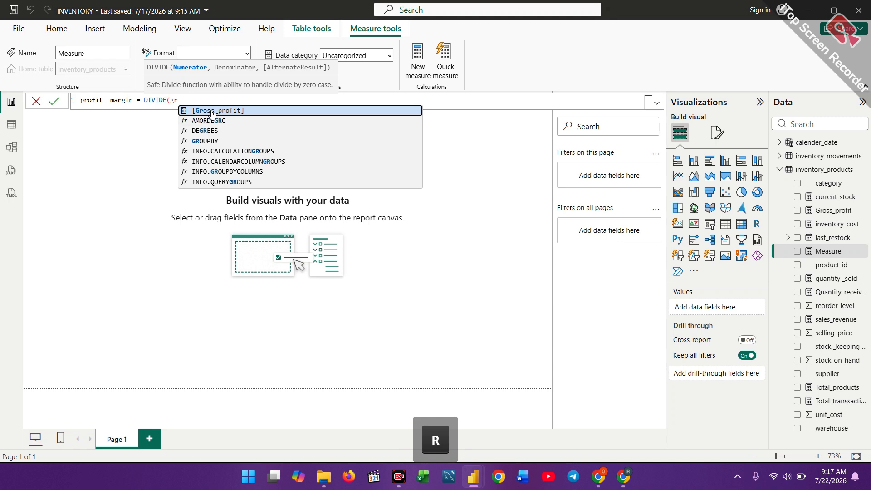
left_click(212, 110)
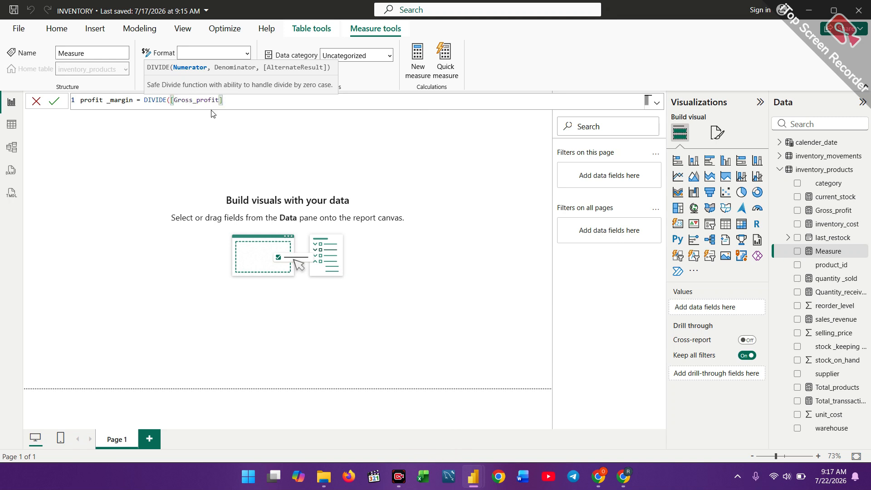
Step: Use [sales_revenue] as the DIVIDE denominator and commit the profit _margin measure
type(",re")
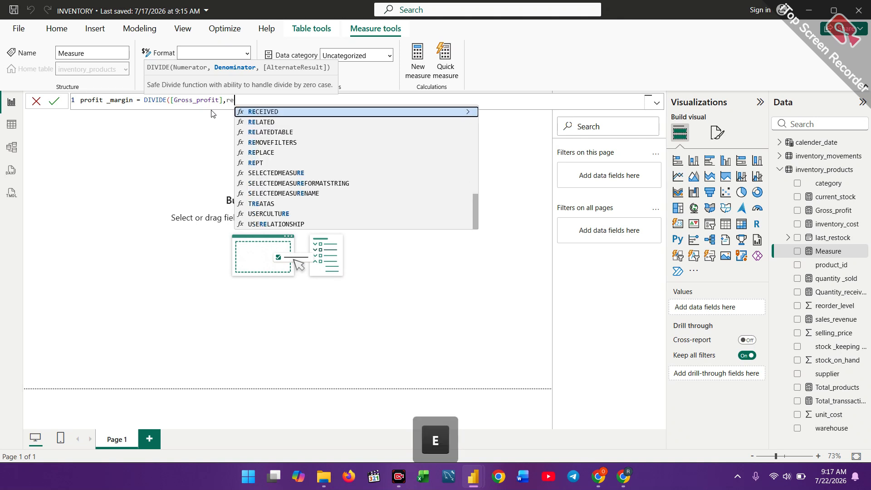
key("BackSpace")
key("BackSpace")
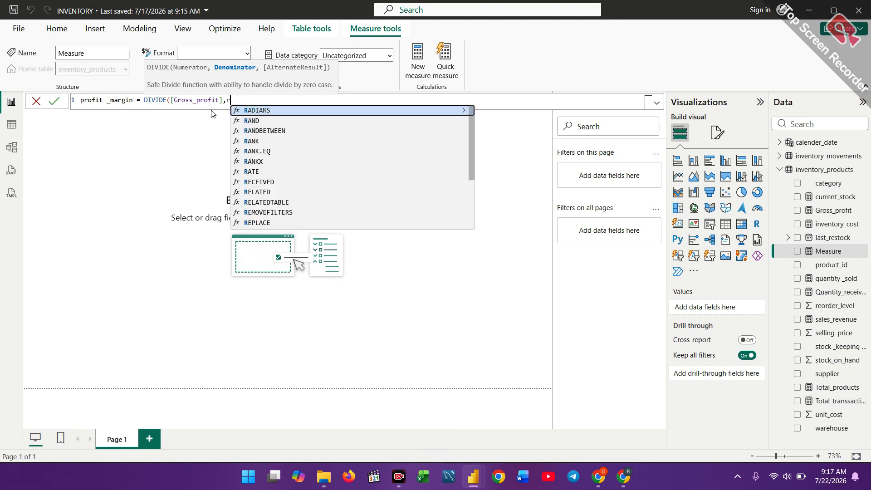
type("sa")
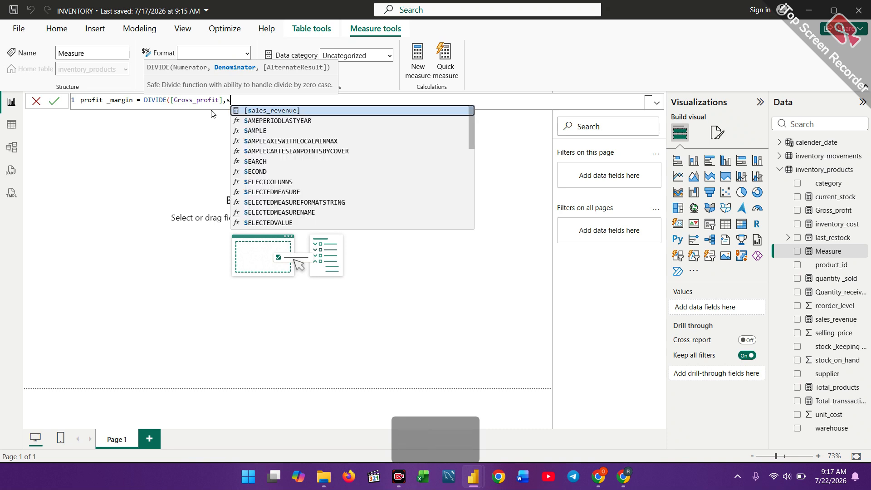
left_click(275, 111)
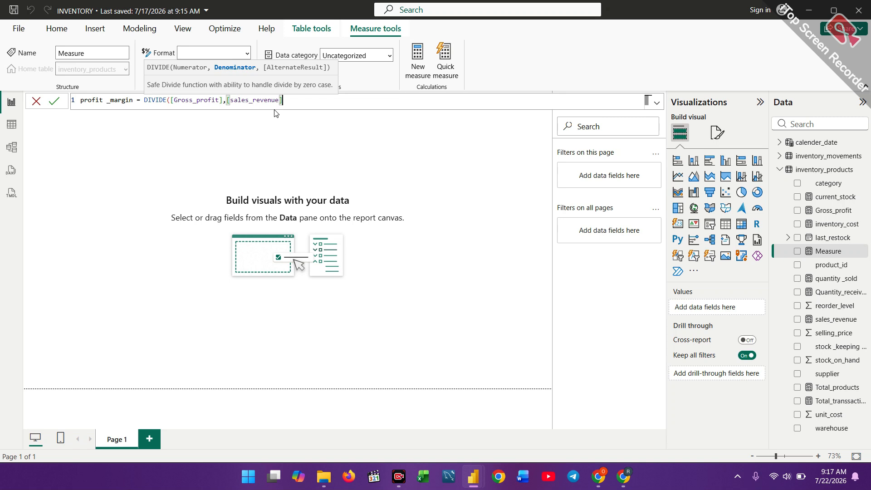
key("Return")
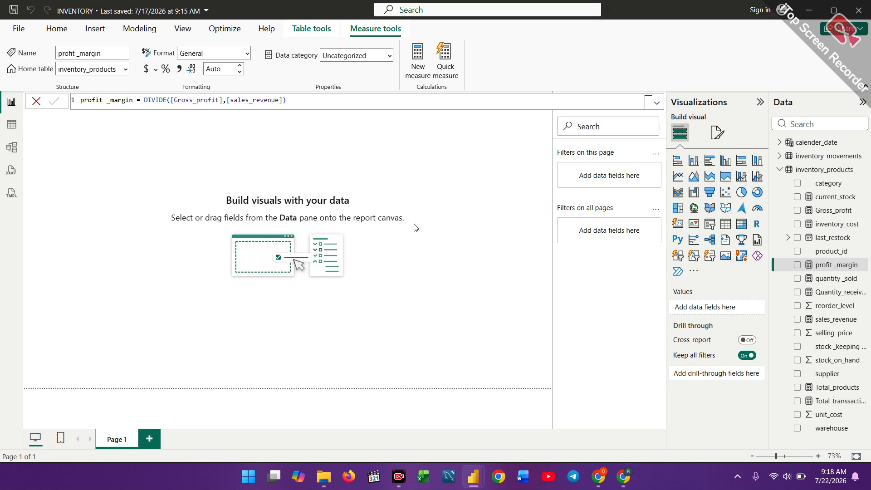
left_click(494, 426)
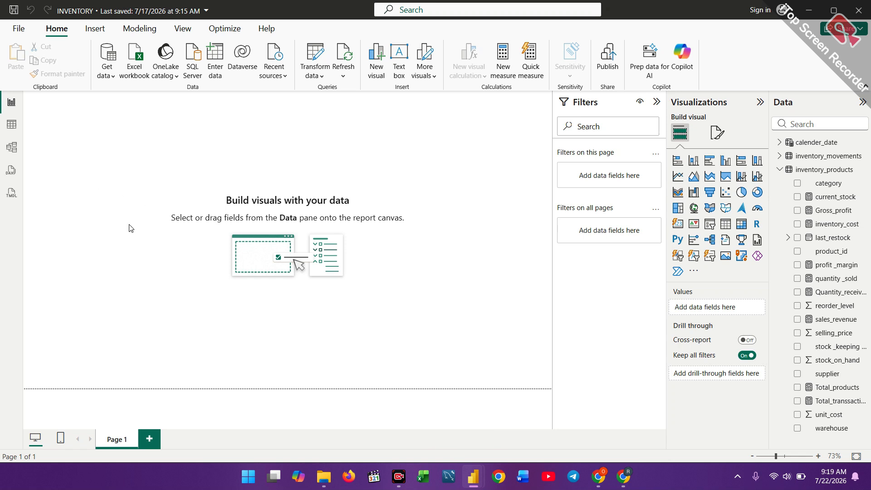
Step: Insert an empty matrix visual and place it in the lower-left corner of the report page
left_click(779, 171)
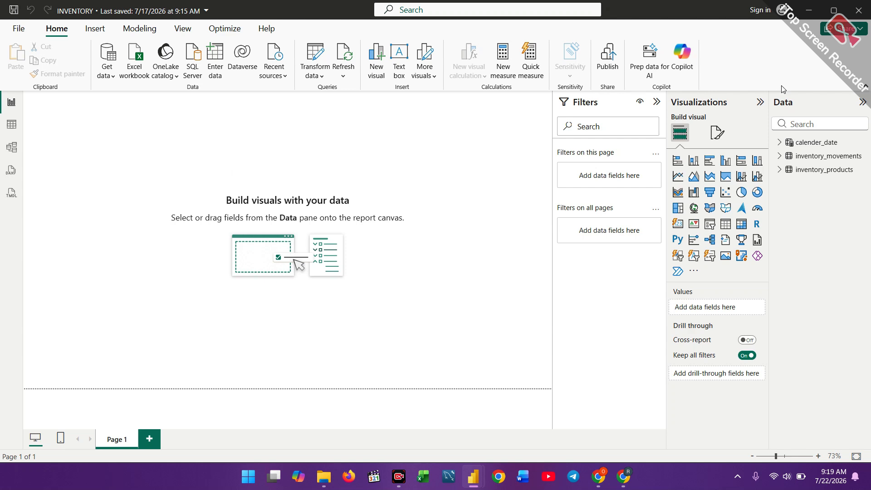
left_click(742, 228)
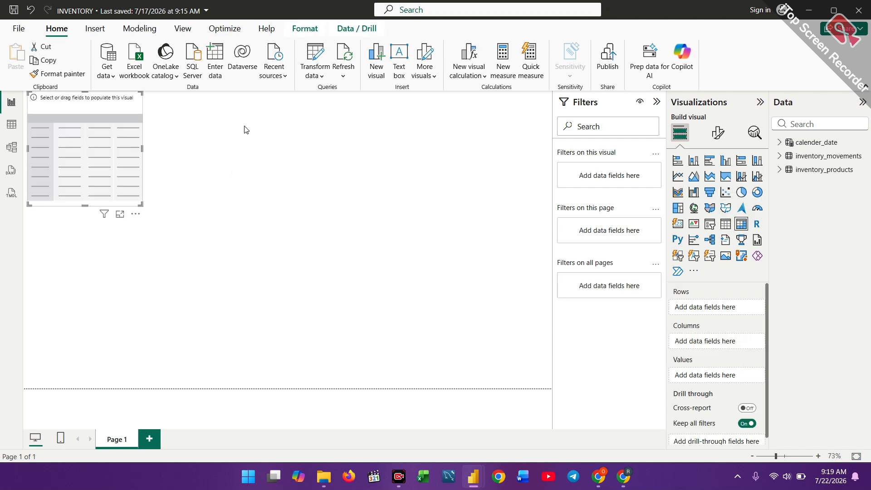
left_click_drag(107, 107, 107, 290)
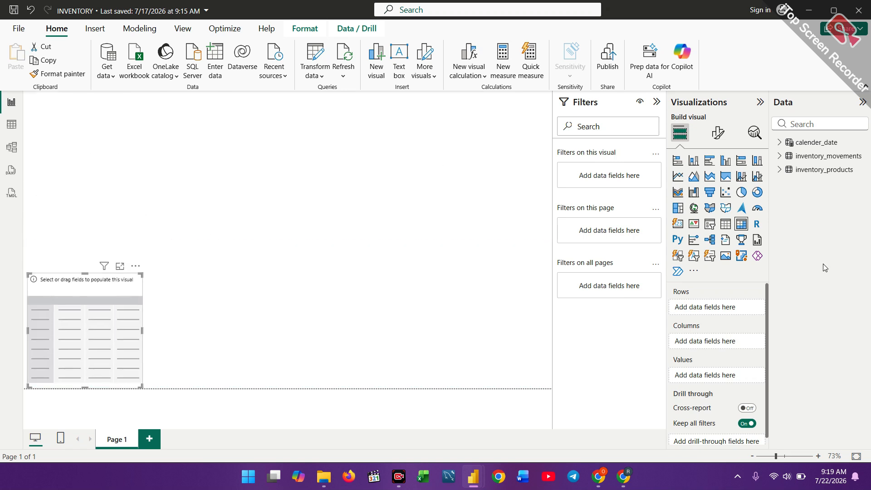
Step: Fill the matrix with category from inventory_products as rows and selling_price and sales_revenue as values
left_click(780, 170)
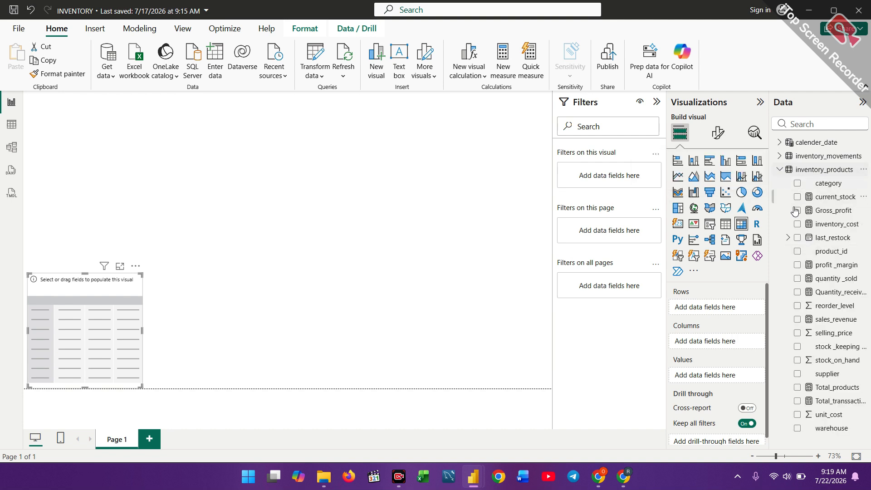
left_click(780, 160)
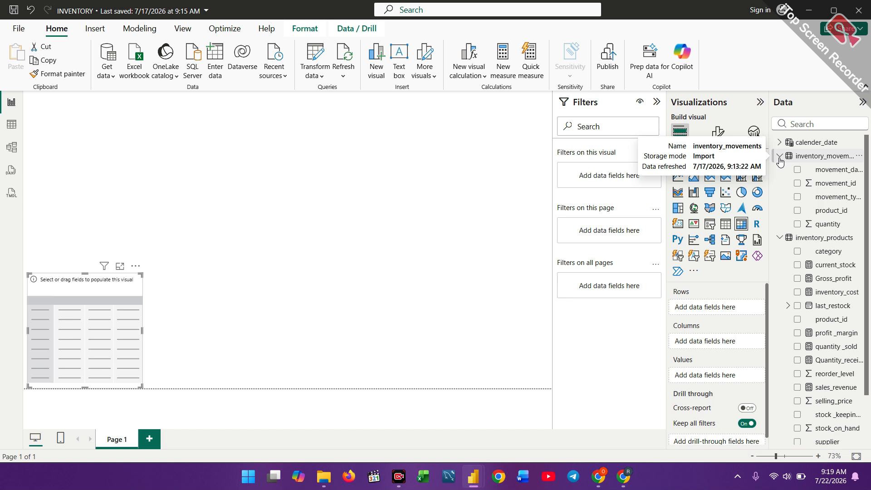
left_click(780, 142)
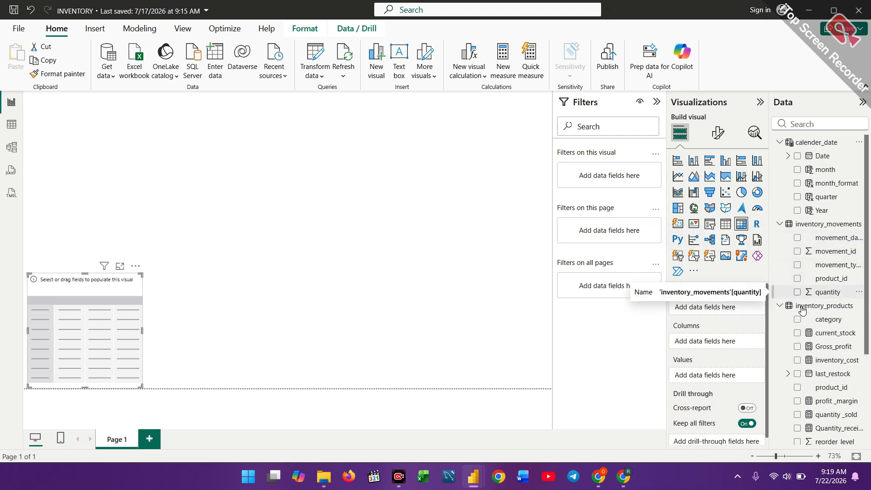
scroll(801, 332, "down", 5)
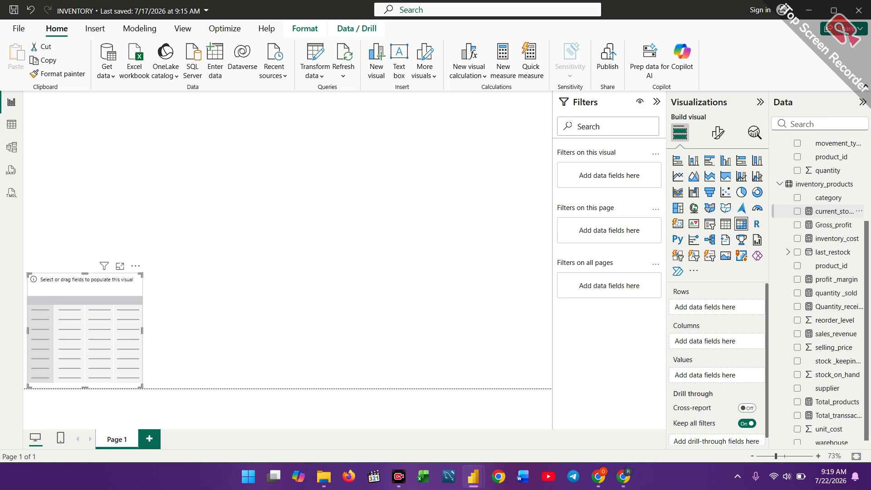
left_click(796, 204)
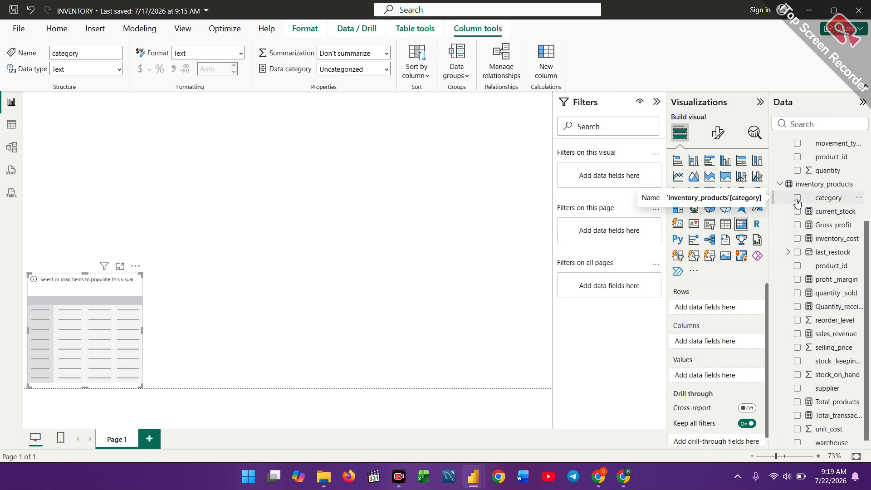
left_click(798, 200)
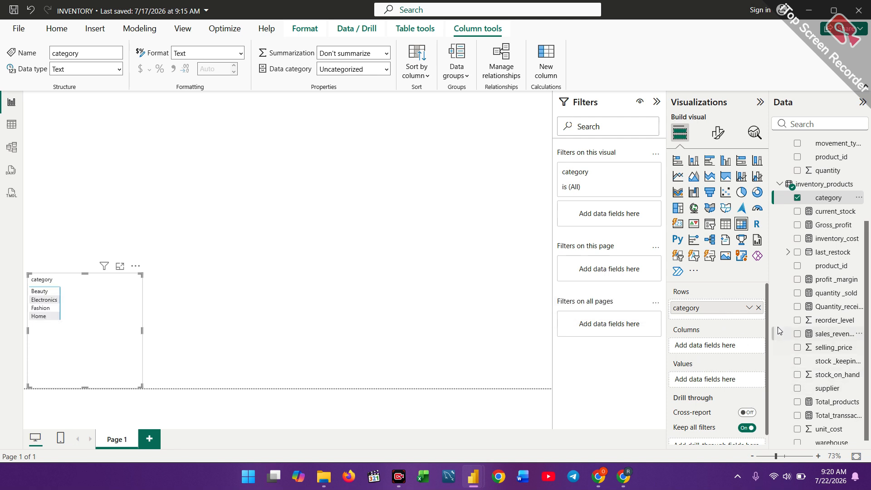
left_click(797, 348)
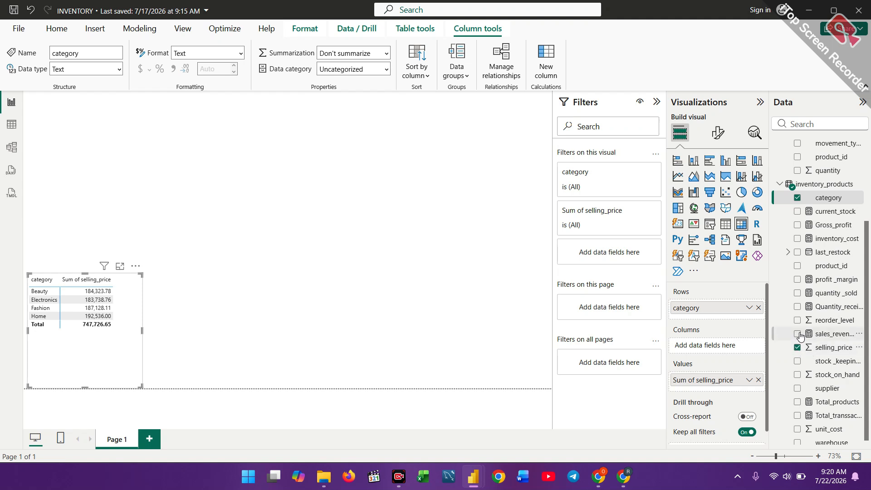
left_click(799, 335)
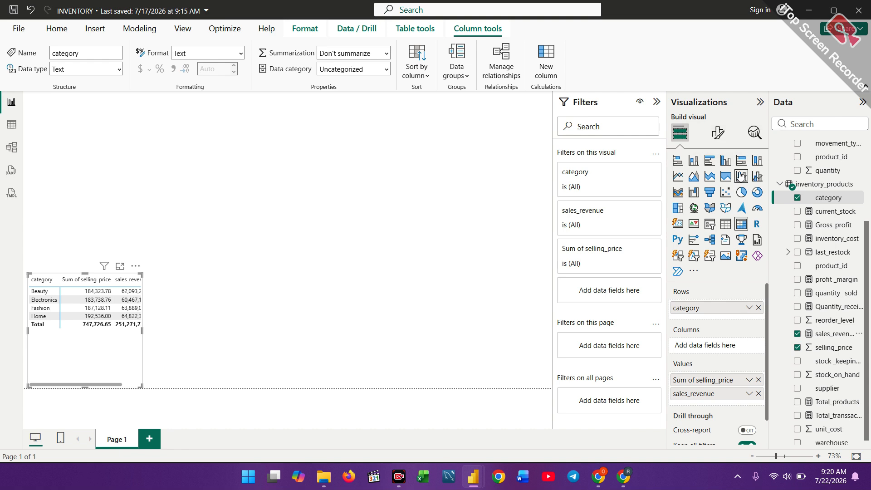
Step: Convert the matrix to a clustered column chart with selling_price as the legend, and check it in focus mode
left_click(726, 161)
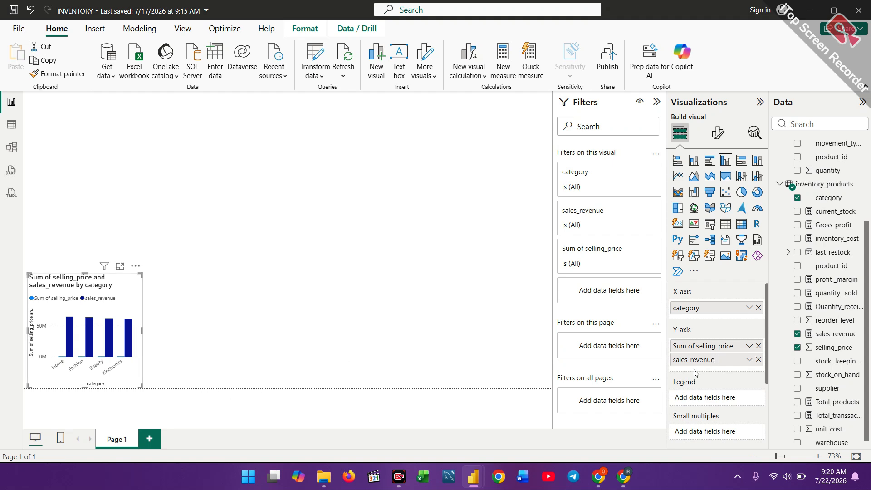
left_click_drag(703, 356, 706, 398)
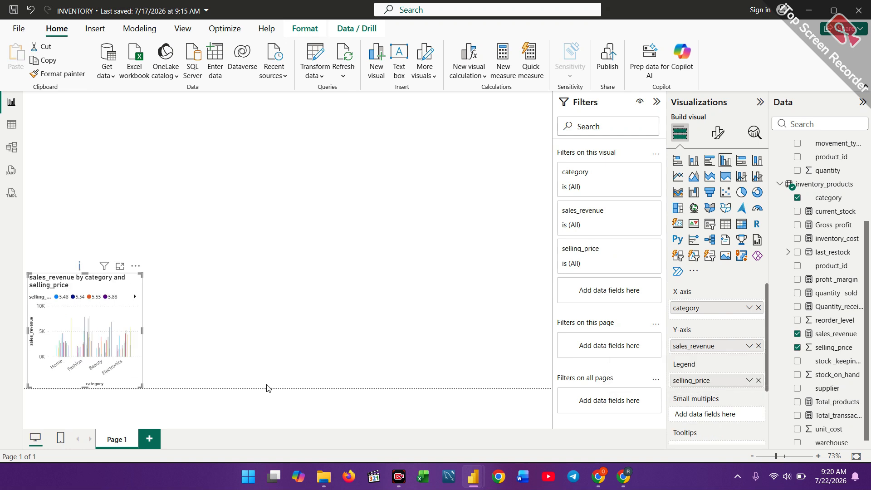
left_click(119, 267)
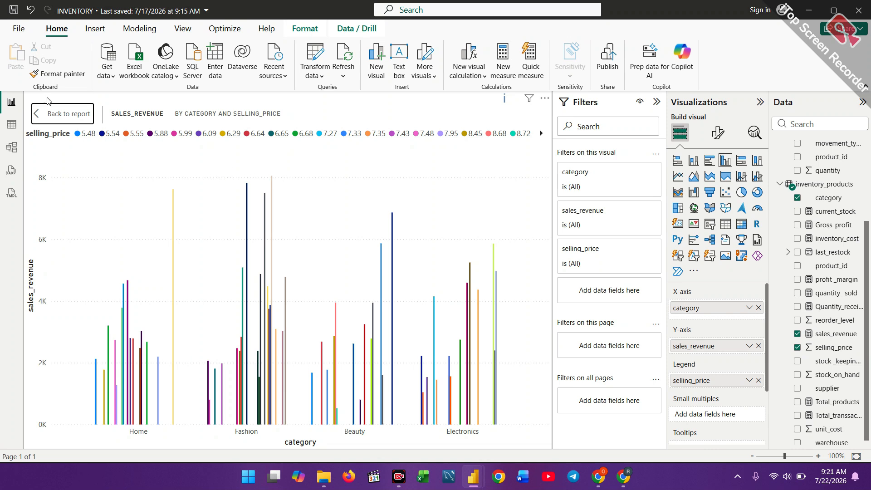
left_click(57, 120)
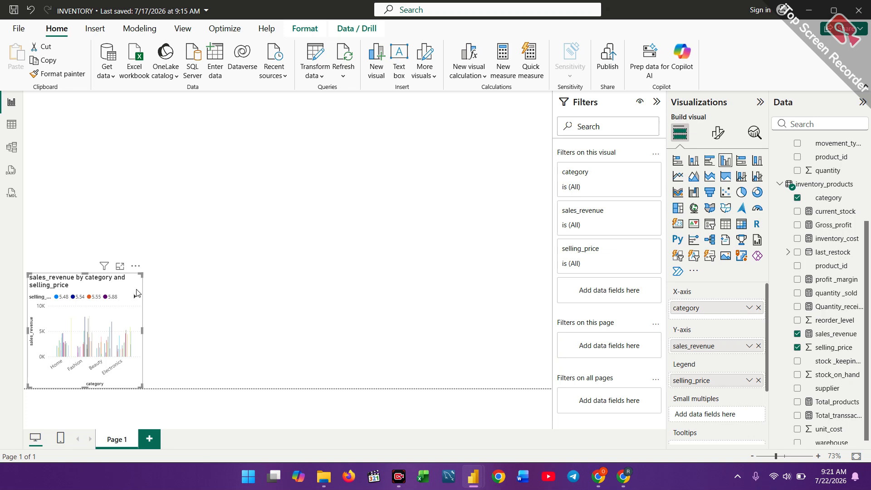
Step: Enlarge the sales_revenue column chart towards its upper-right corner and shift it to the page's left edge
left_click_drag(140, 275, 222, 255)
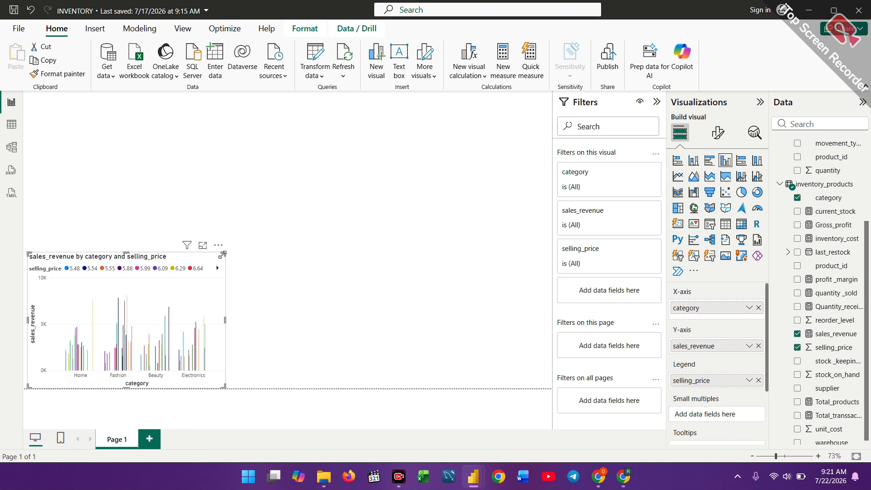
left_click(327, 304)
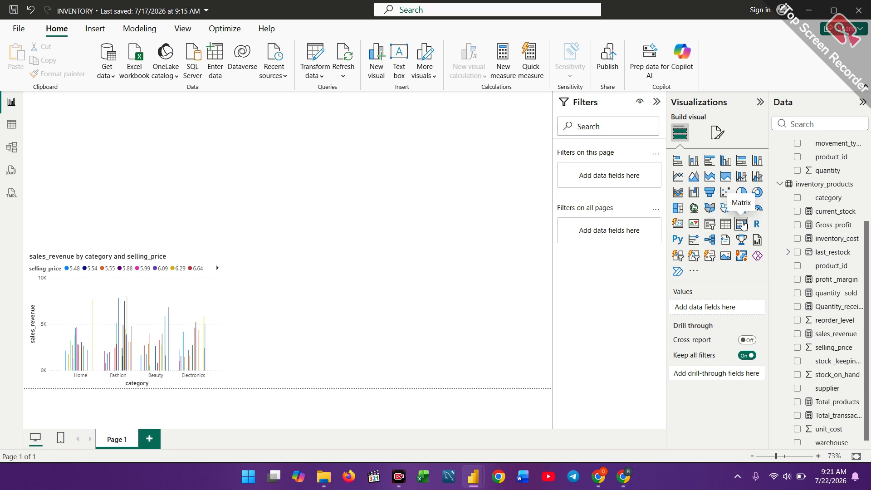
left_click(132, 288)
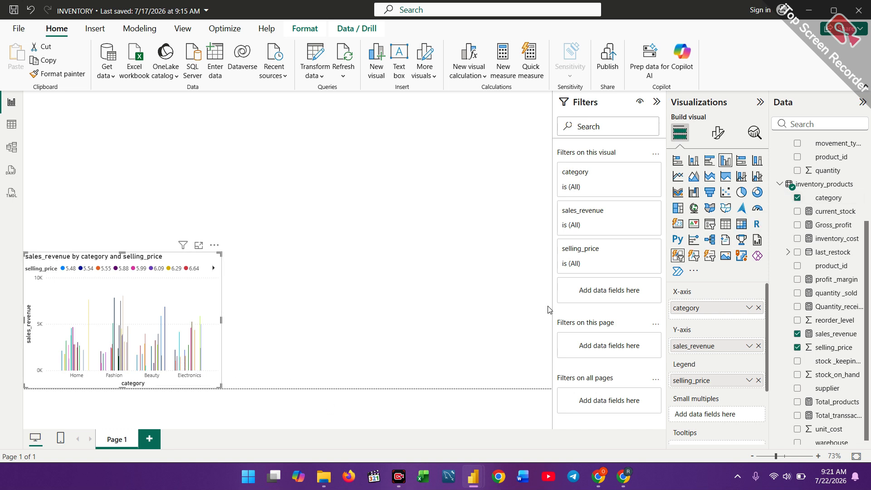
Step: Insert a new empty matrix visual above the sales_revenue column chart
left_click(397, 330)
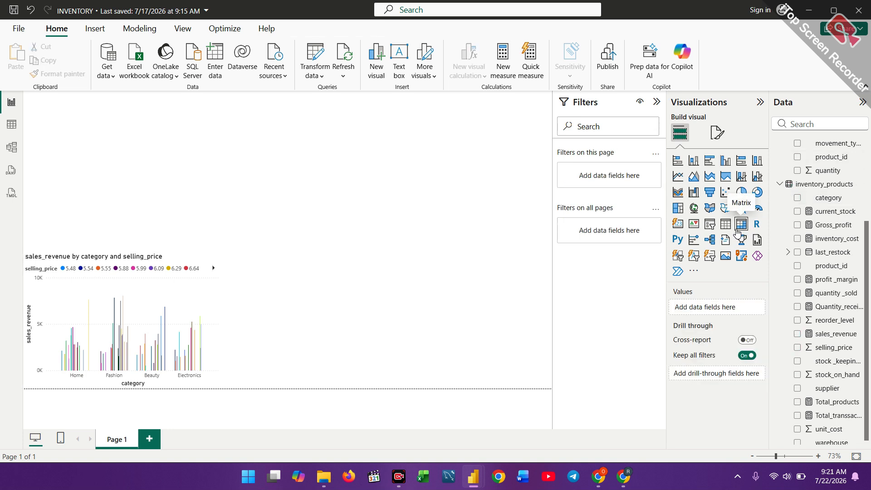
left_click(741, 225)
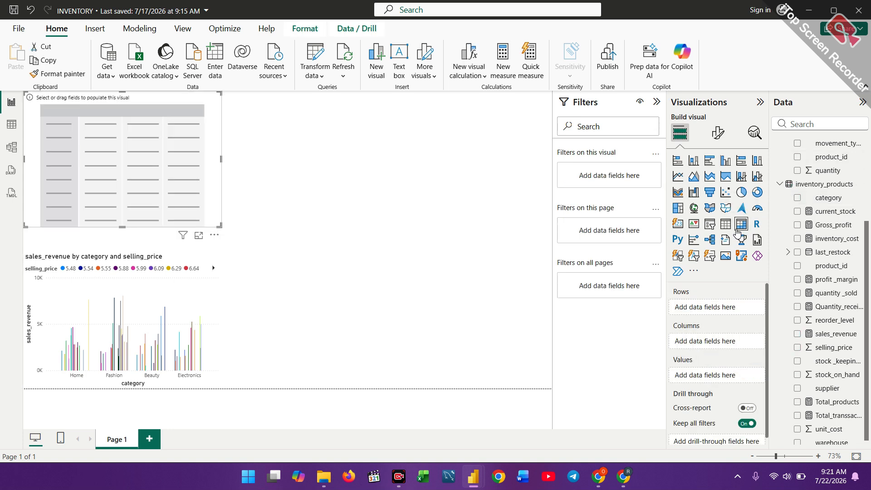
left_click(798, 294)
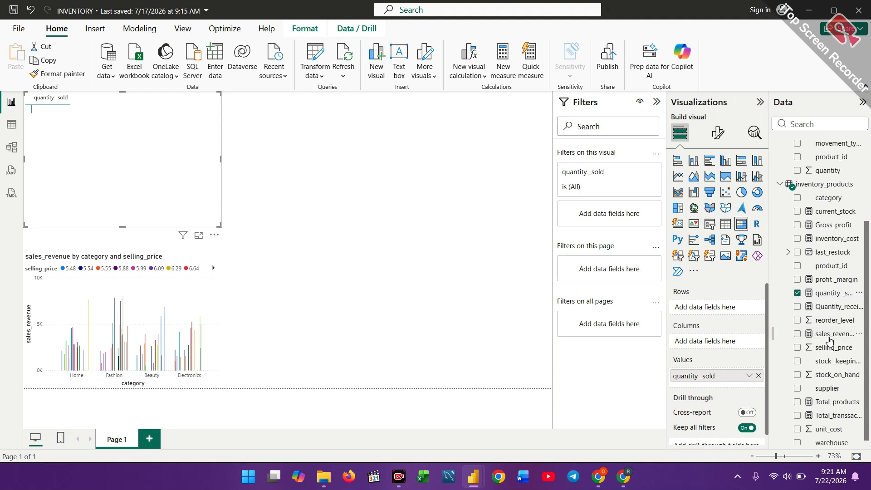
left_click(797, 402)
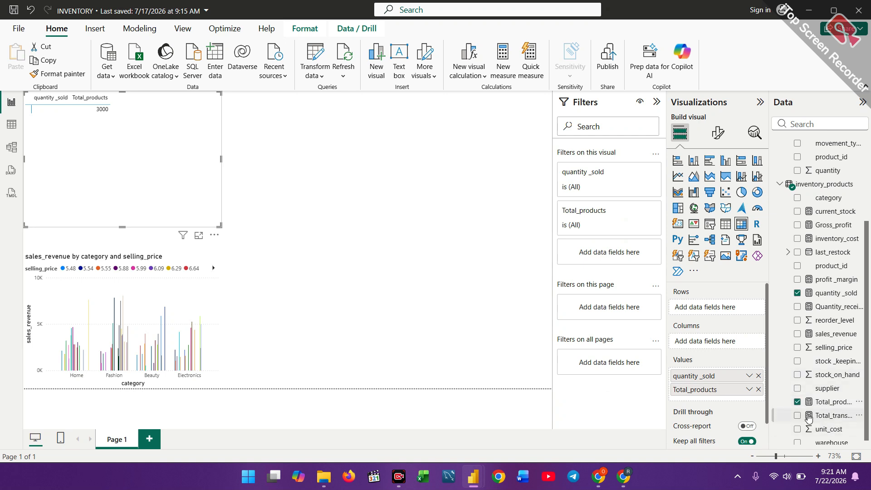
left_click(797, 403)
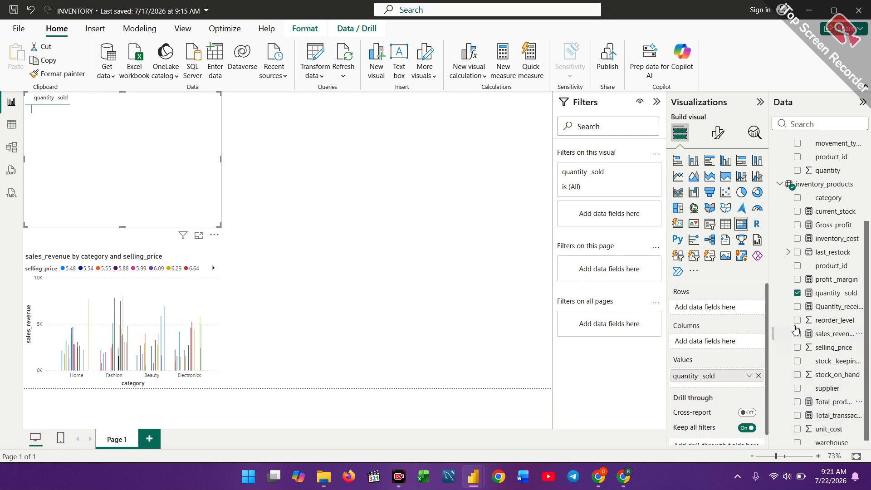
left_click(797, 293)
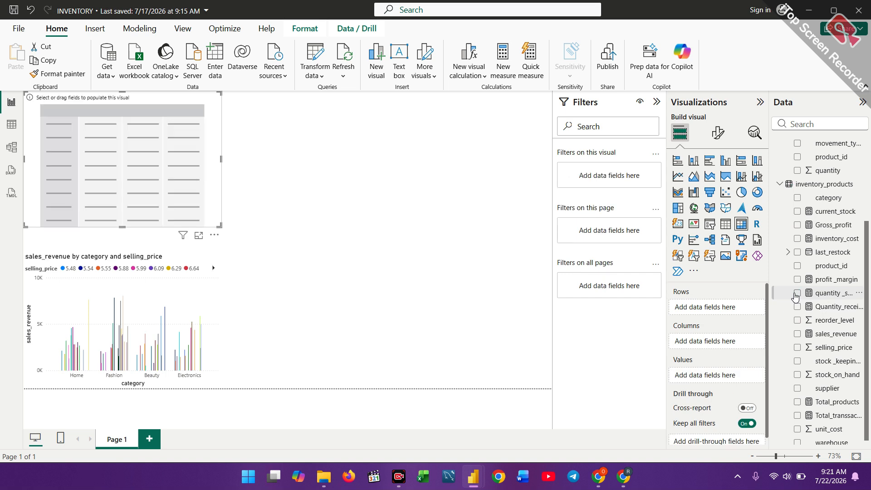
Step: Fill the empty matrix with month_format as rows and quantity and sales_revenue as values
scroll(816, 295, "up", 3)
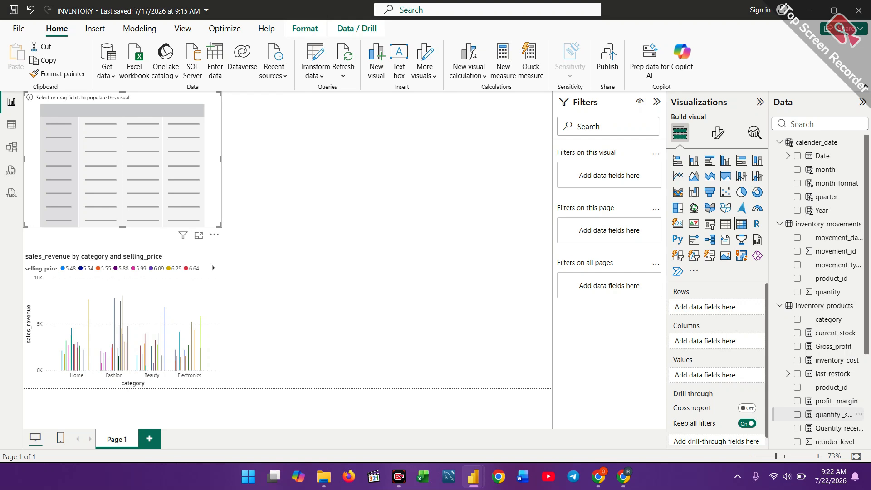
left_click(797, 237)
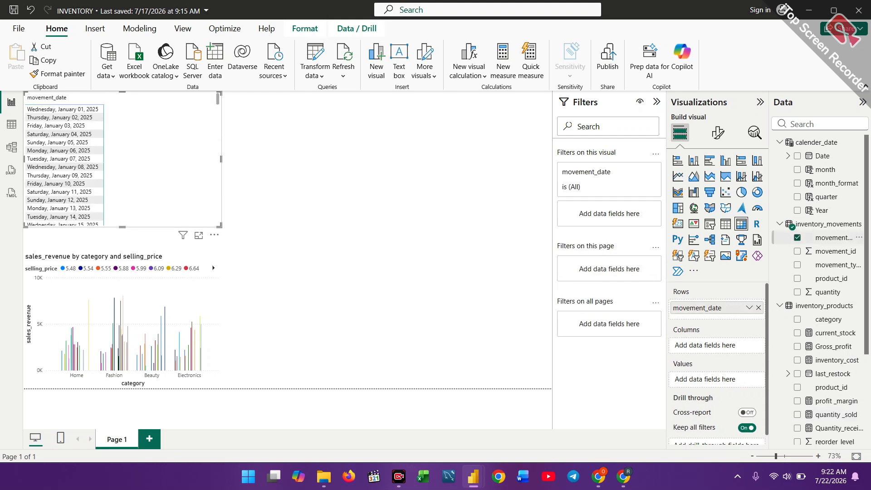
left_click(797, 237)
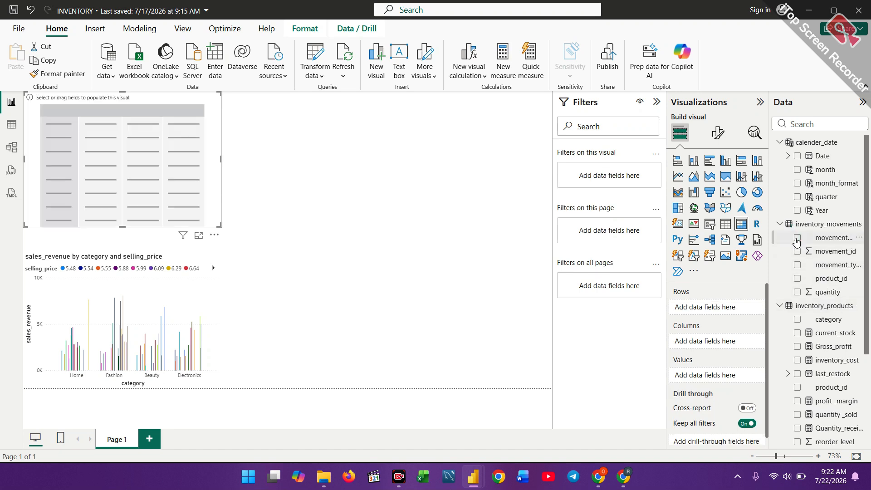
left_click(798, 183)
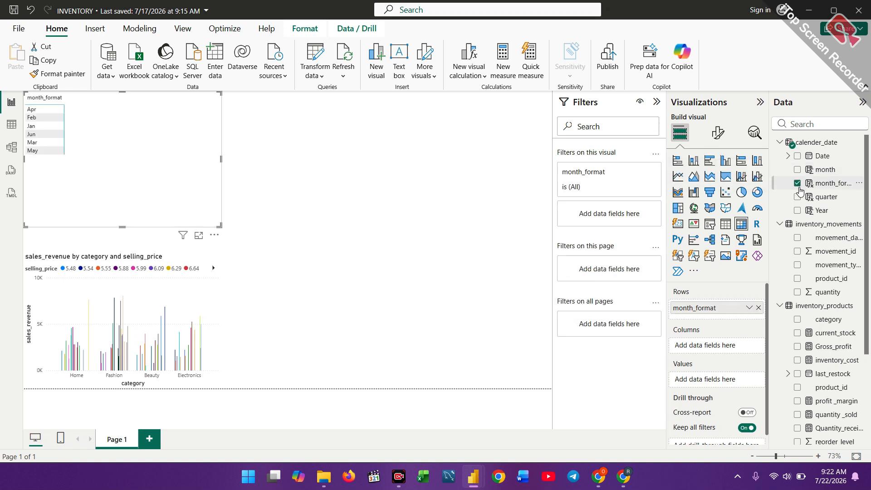
left_click(797, 293)
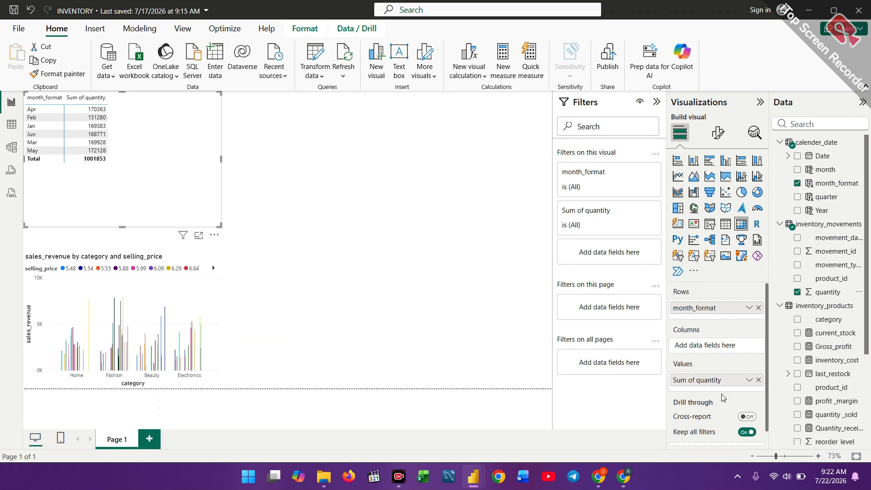
scroll(849, 429, "down", 5)
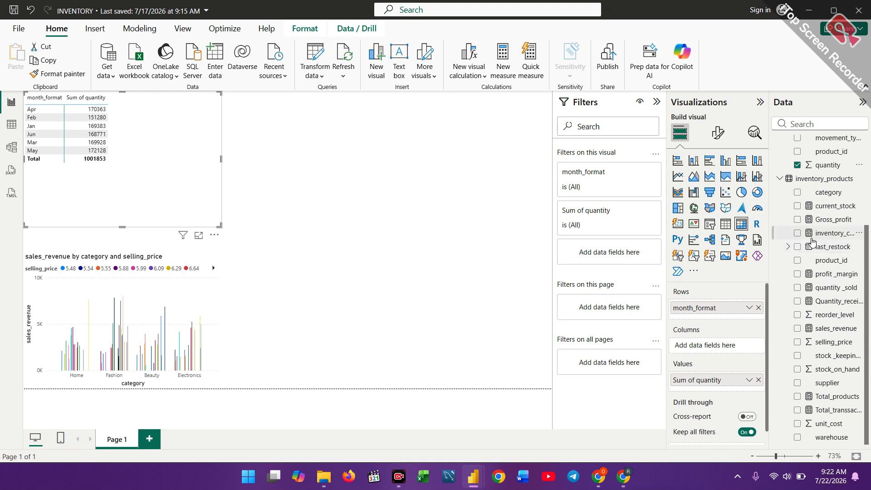
left_click(798, 328)
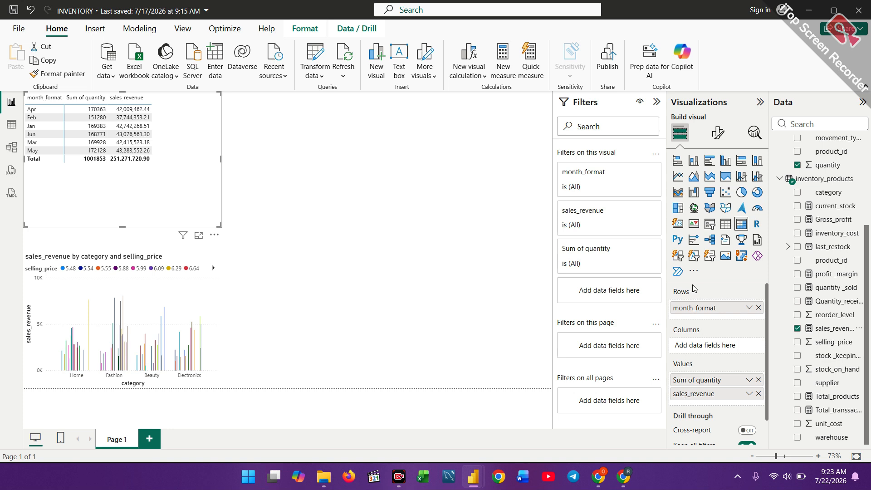
Step: Convert the monthly matrix to a line chart after trying the combined line and column chart types
left_click(677, 177)
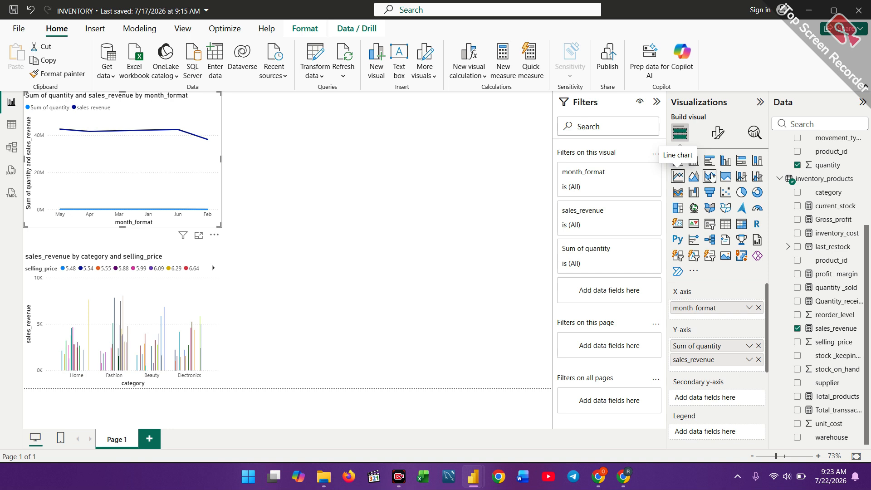
left_click(756, 177)
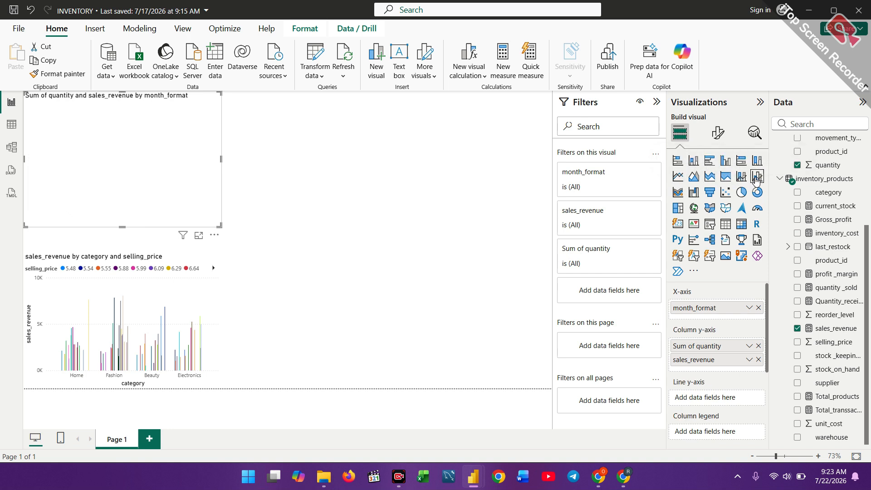
left_click(741, 177)
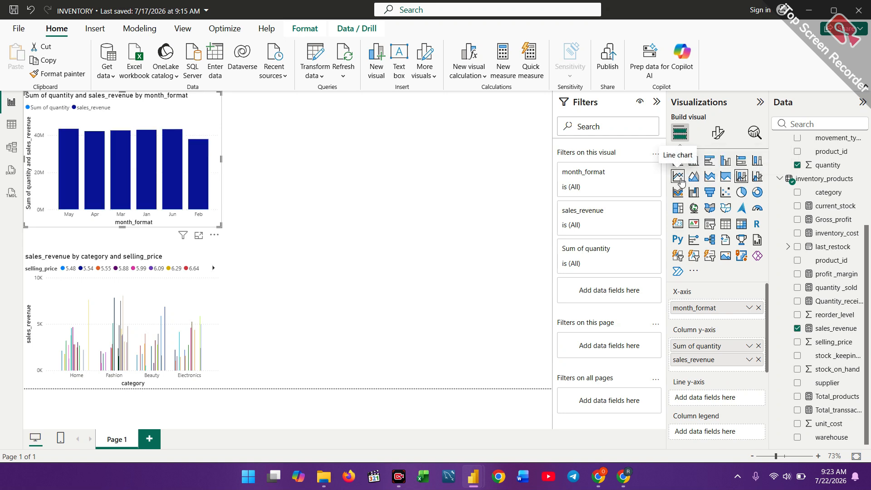
left_click(679, 178)
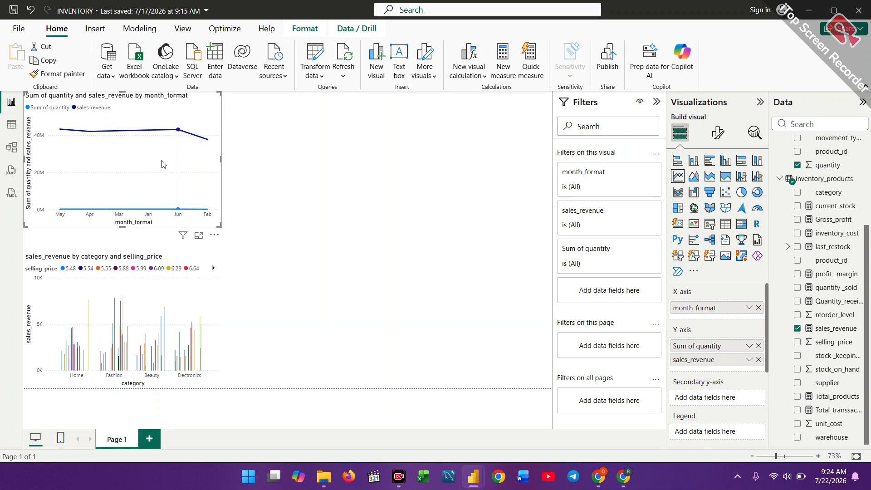
Step: Place the line chart beside the sales_revenue column chart and resize both charts to share the page's lower row
left_click_drag(161, 164, 375, 363)
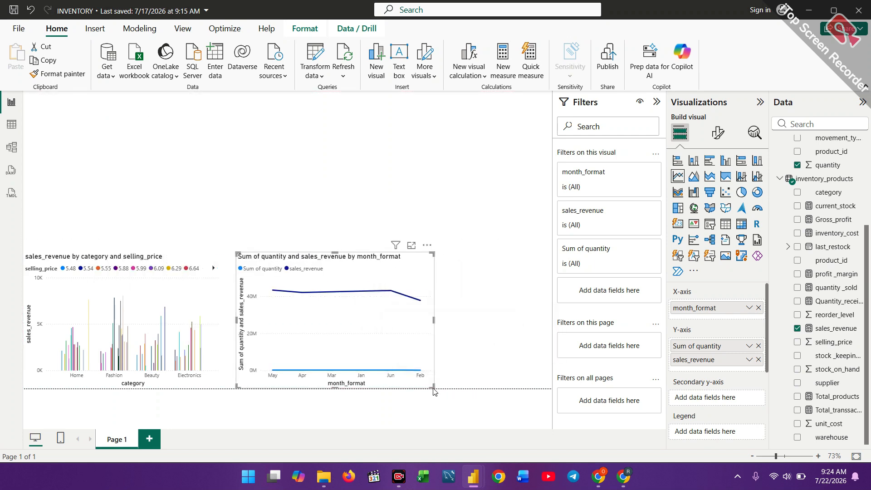
left_click_drag(432, 385, 541, 383)
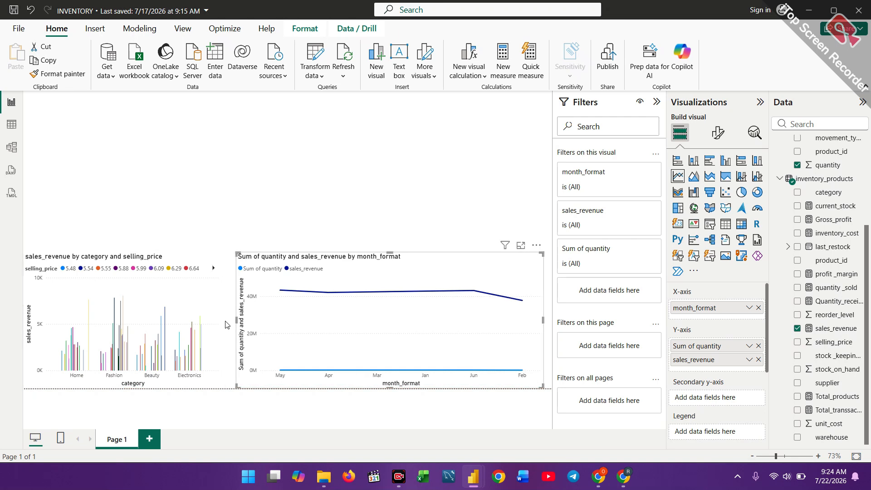
left_click_drag(236, 318, 288, 319)
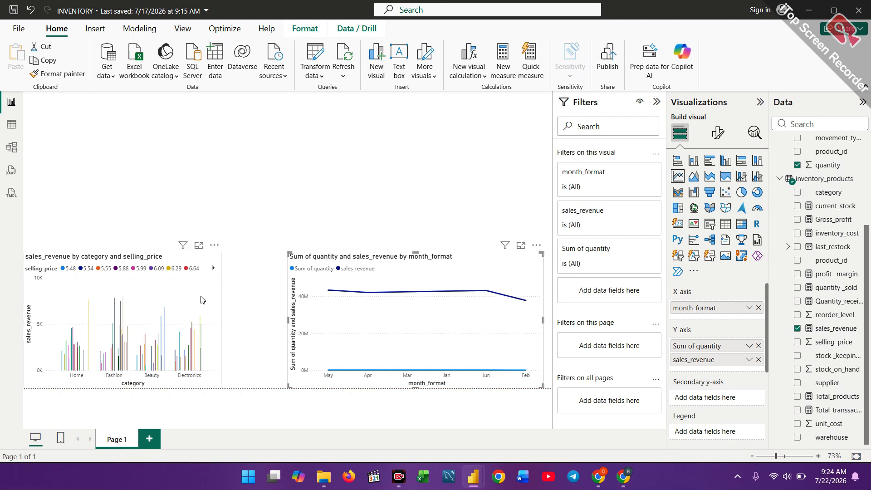
left_click(219, 299)
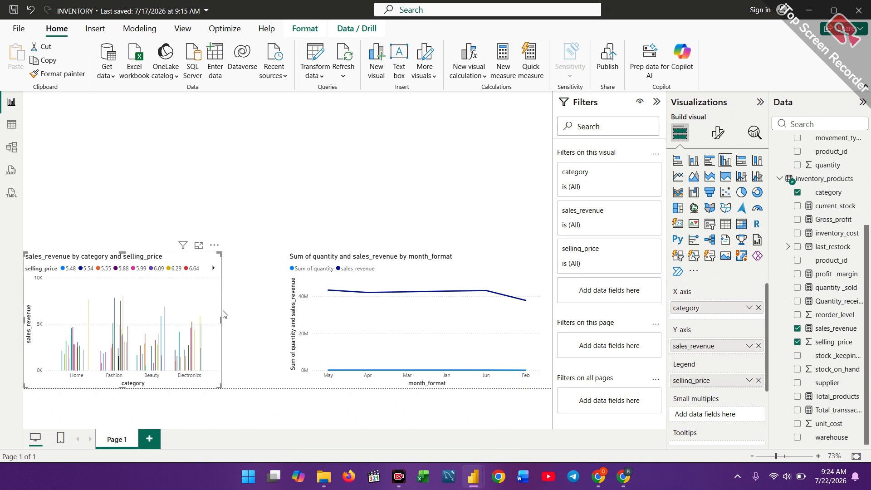
left_click_drag(221, 321, 282, 320)
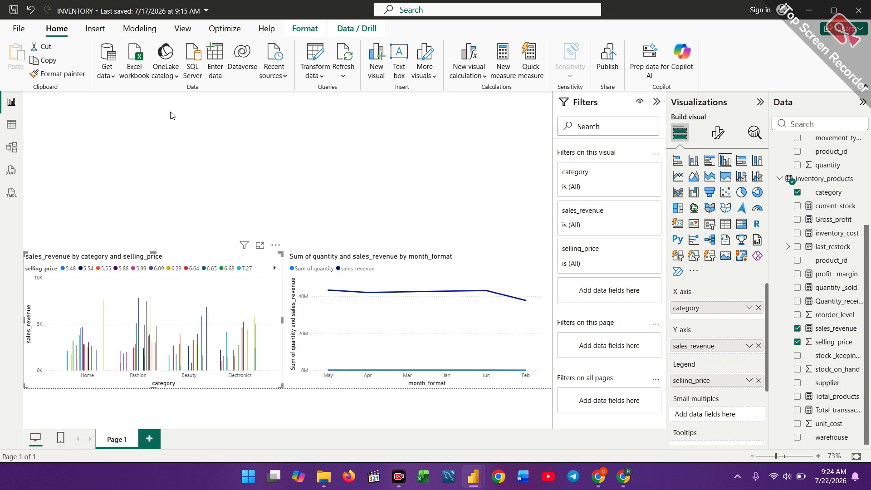
Step: Insert a matrix with supplier as rows and quantity as values, and convert it to a clustered column chart
left_click(158, 149)
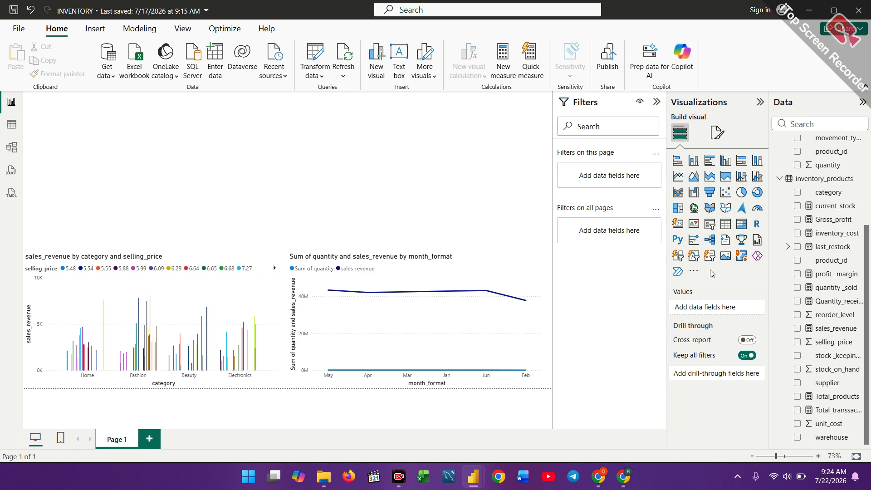
left_click(741, 225)
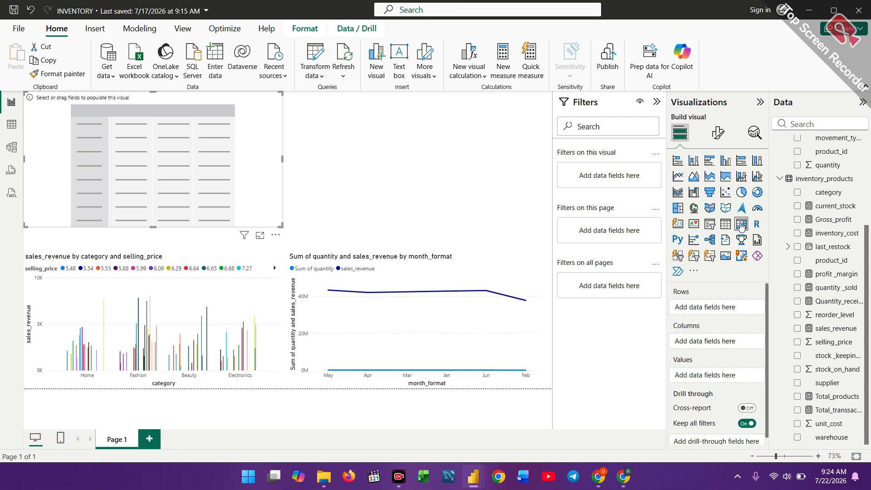
left_click(797, 384)
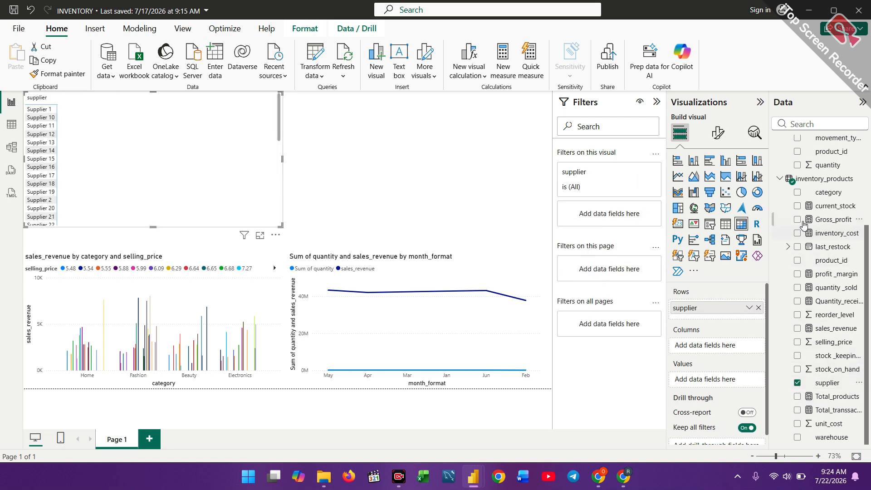
left_click(797, 193)
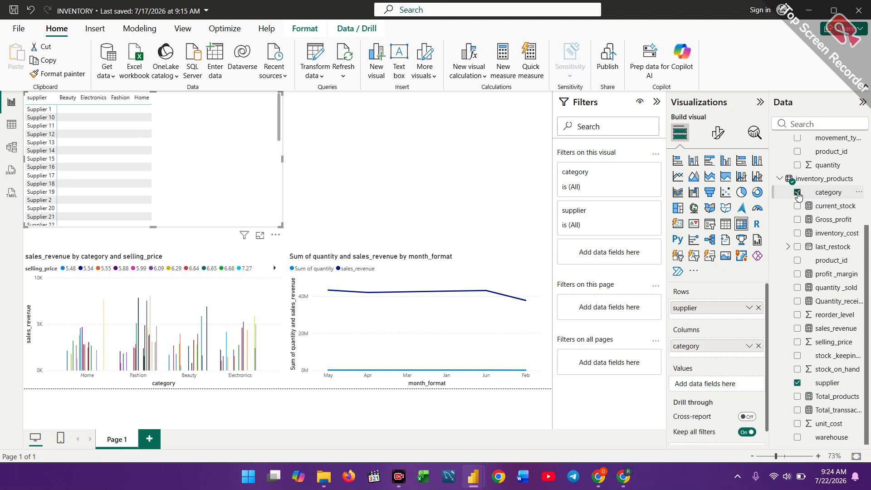
left_click(797, 192)
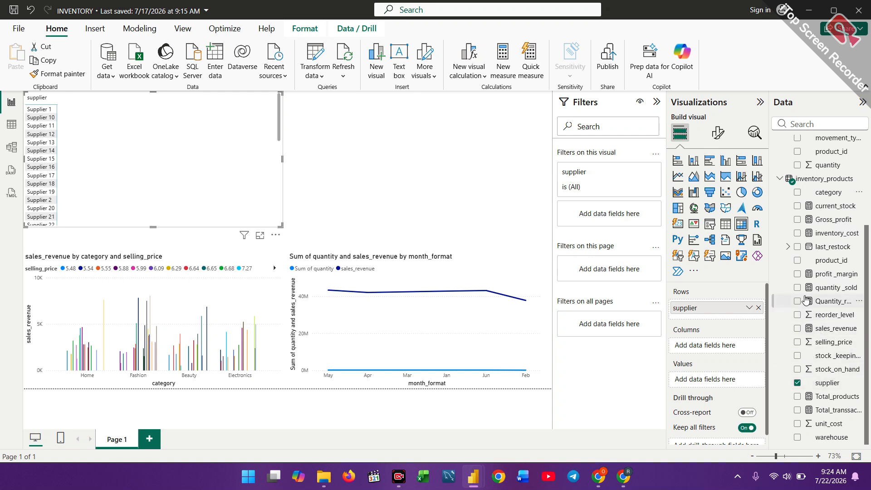
left_click(798, 165)
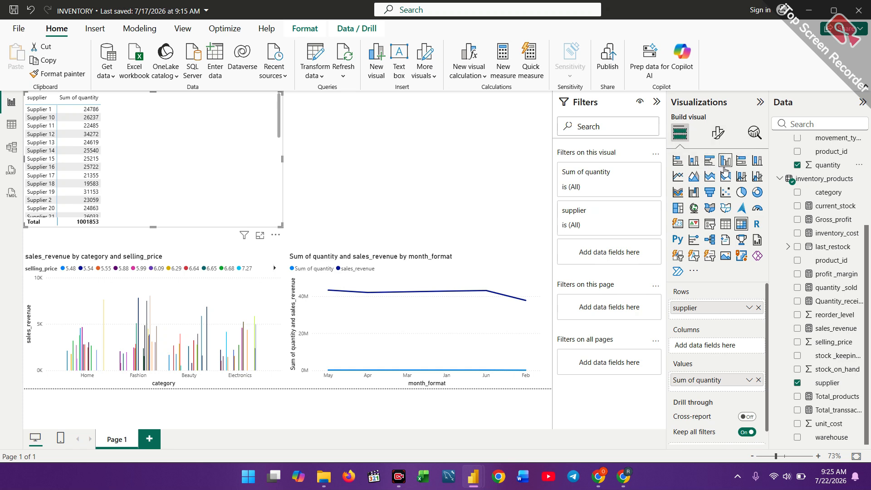
left_click(757, 161)
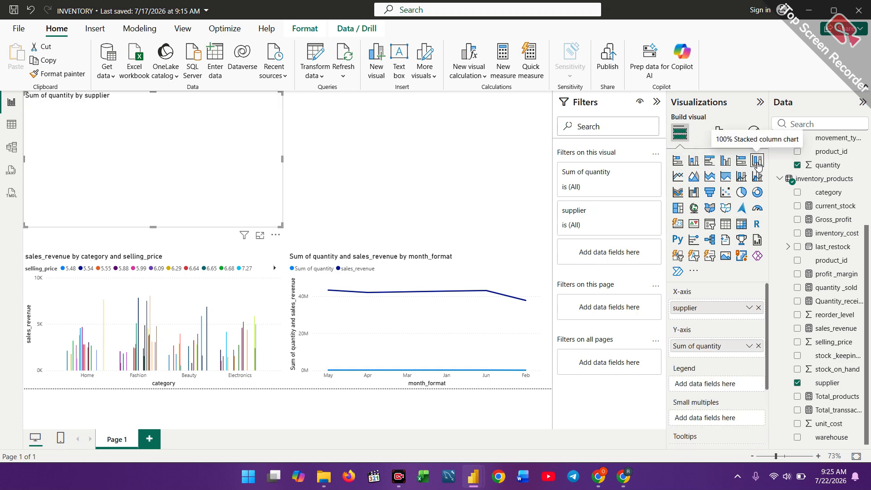
left_click(727, 161)
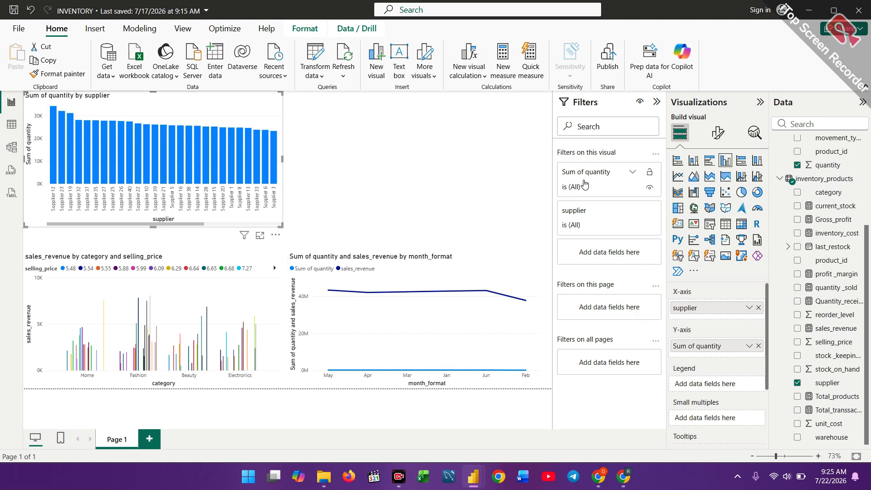
Step: Apply a Top N filter on supplier to the quantity chart, showing the top 10 by First supplier
left_click(633, 173)
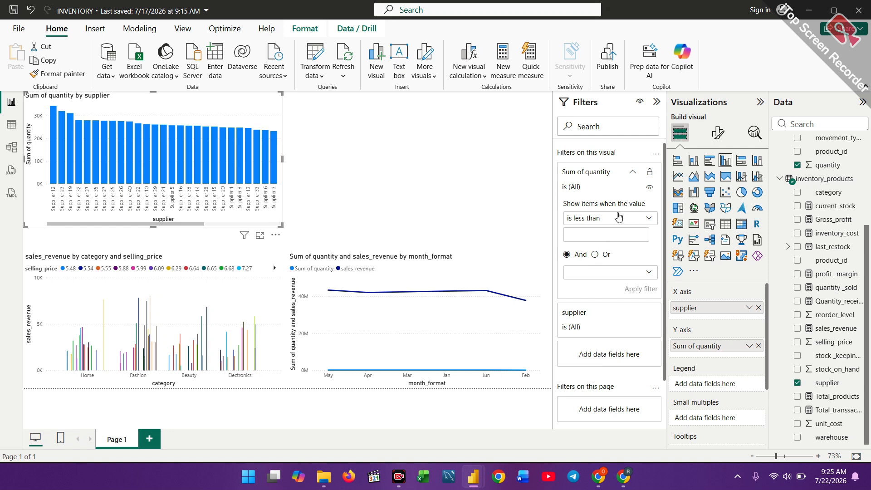
left_click(632, 173)
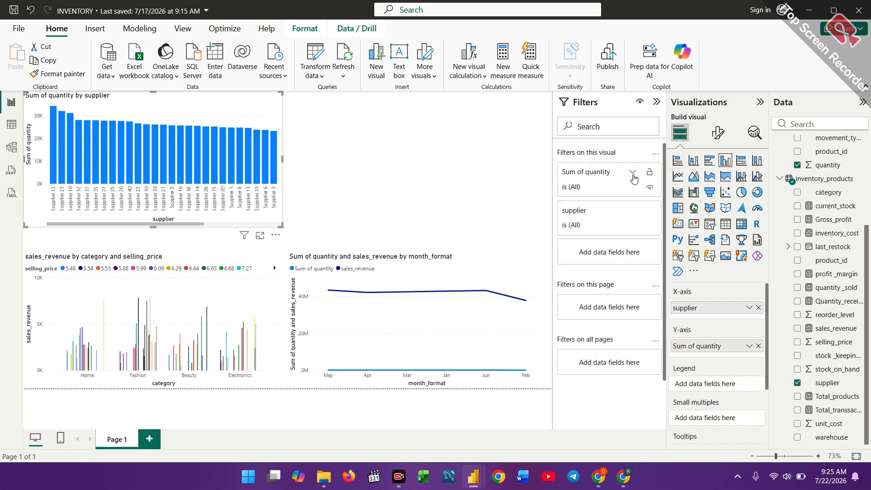
left_click(633, 210)
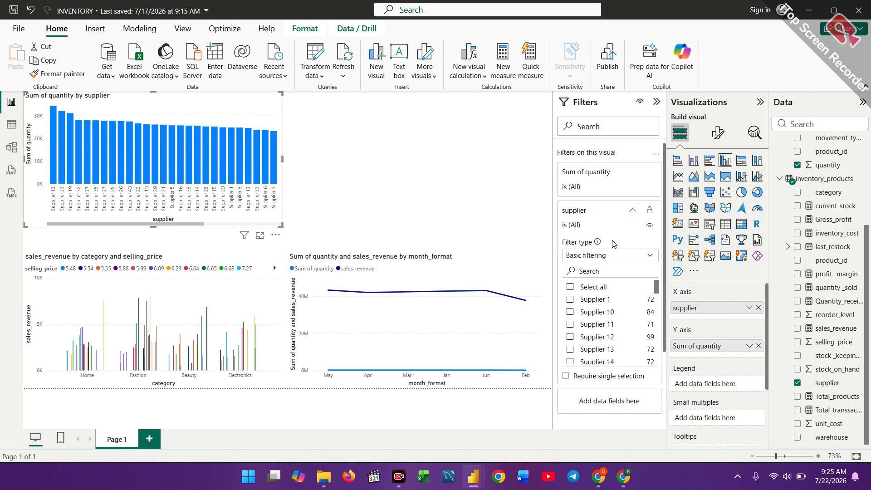
left_click(651, 256)
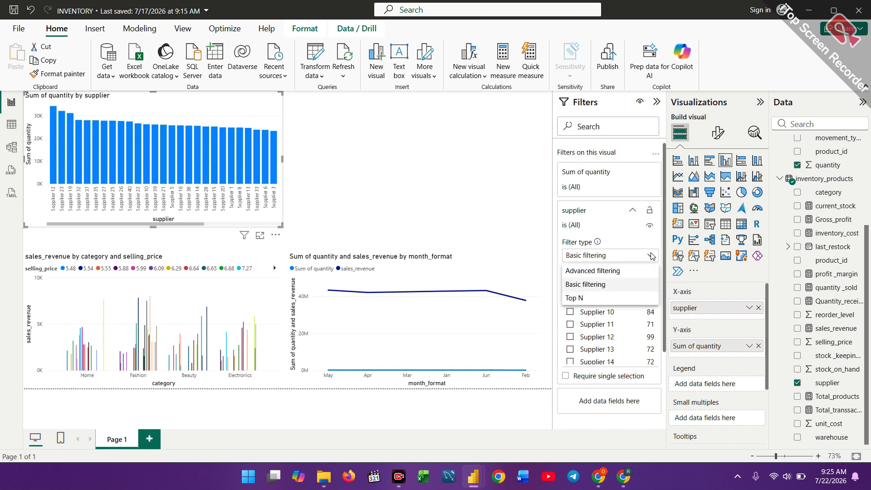
left_click(615, 298)
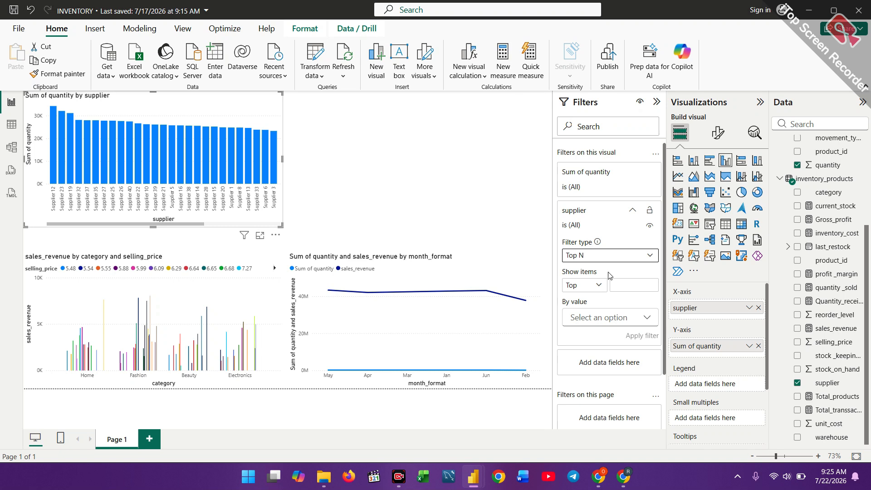
left_click(625, 283)
type("10")
left_click(647, 323)
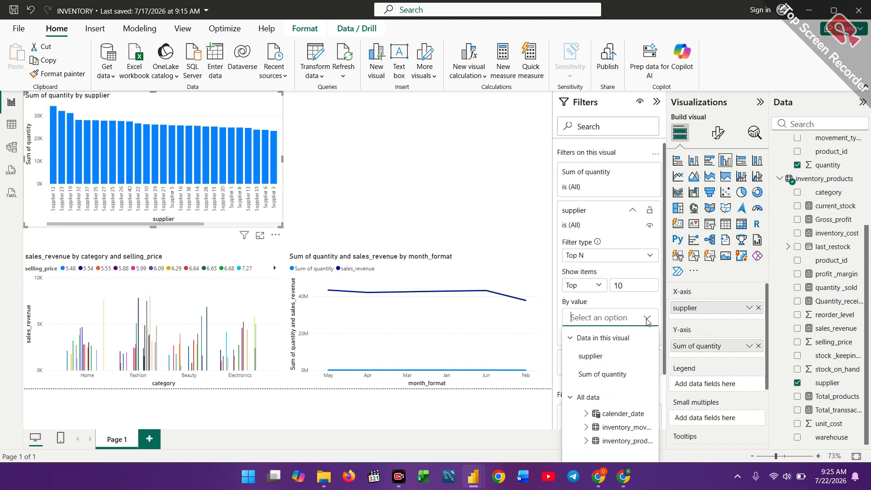
left_click(610, 358)
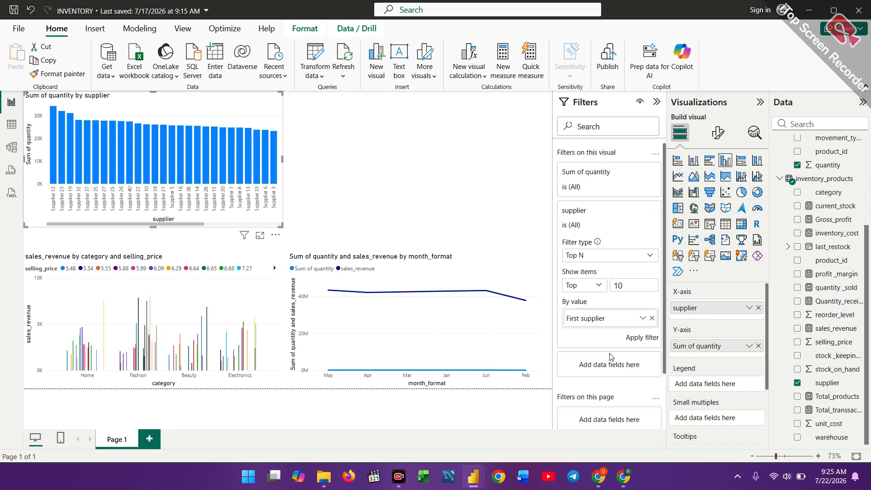
left_click(642, 339)
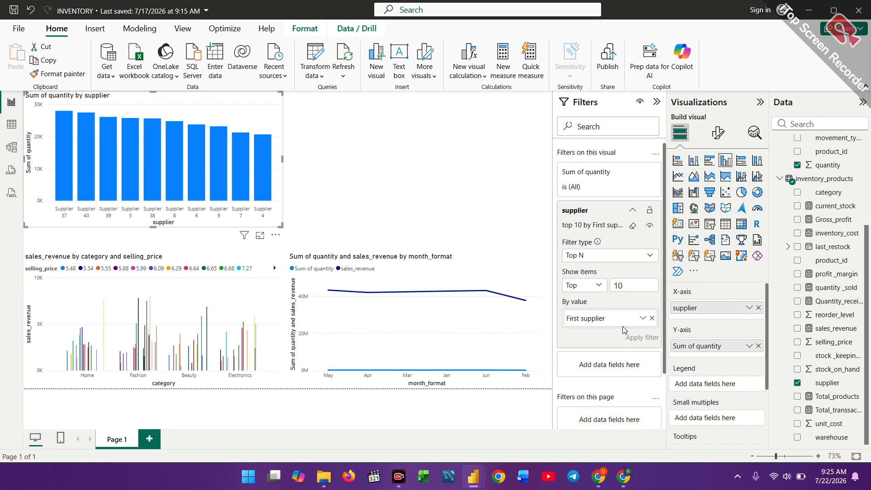
Step: Change the Top N supplier filter's ranking value to Count of supplier and apply it
left_click(644, 320)
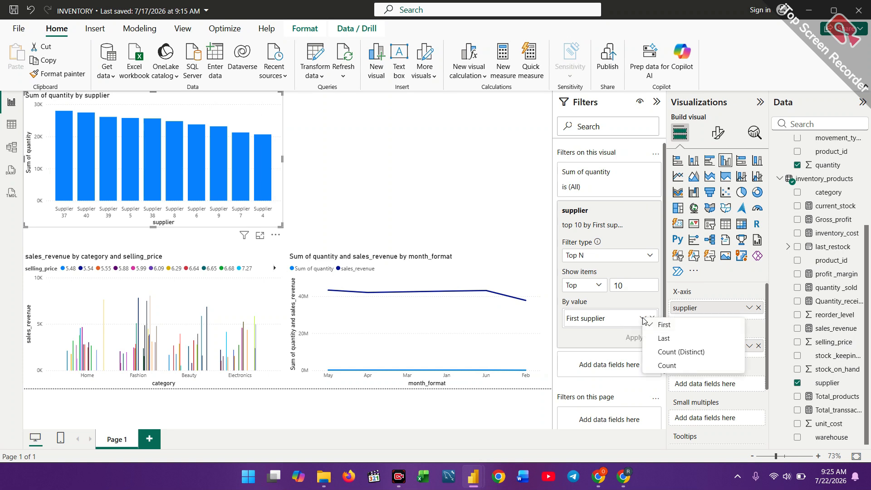
left_click(619, 324)
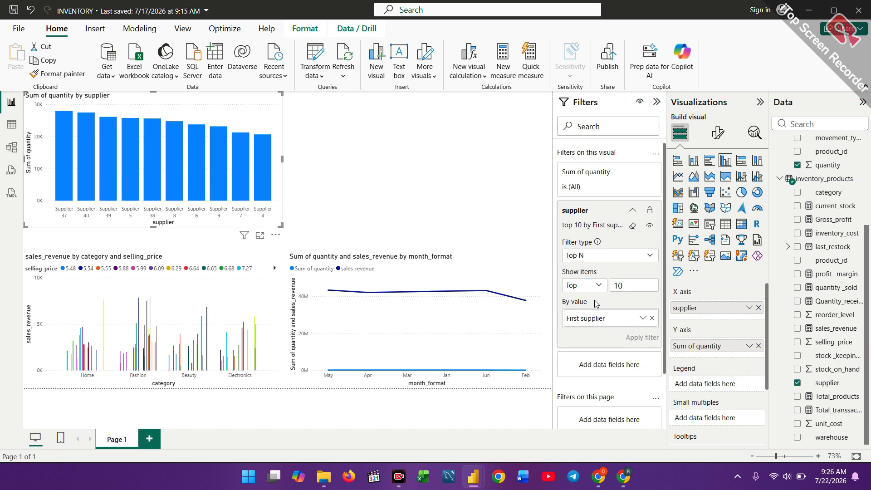
left_click(643, 318)
left_click(612, 366)
left_click(642, 319)
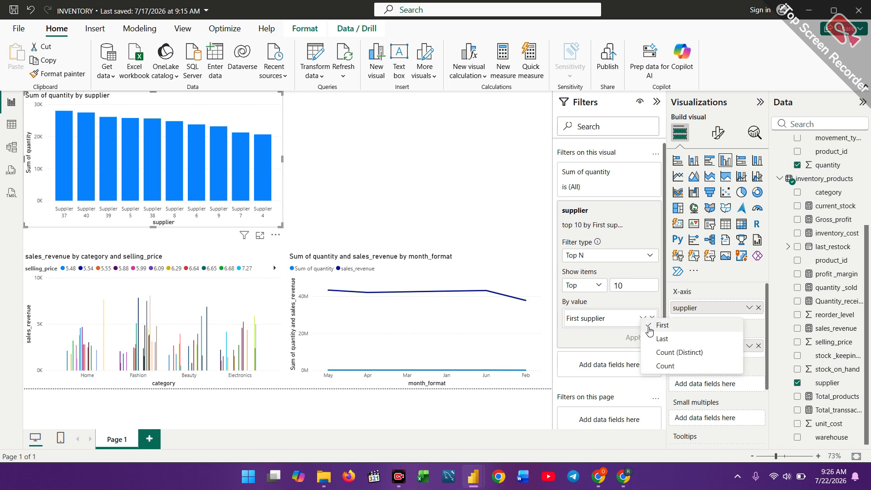
left_click(660, 366)
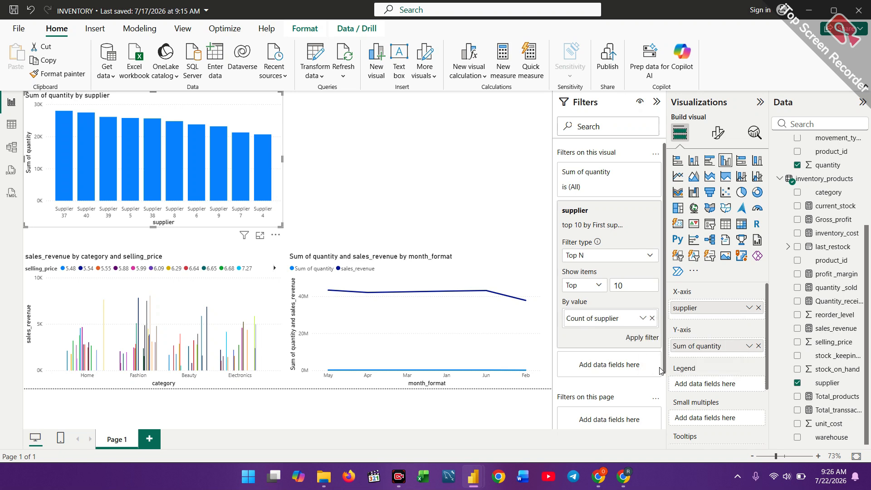
left_click(652, 340)
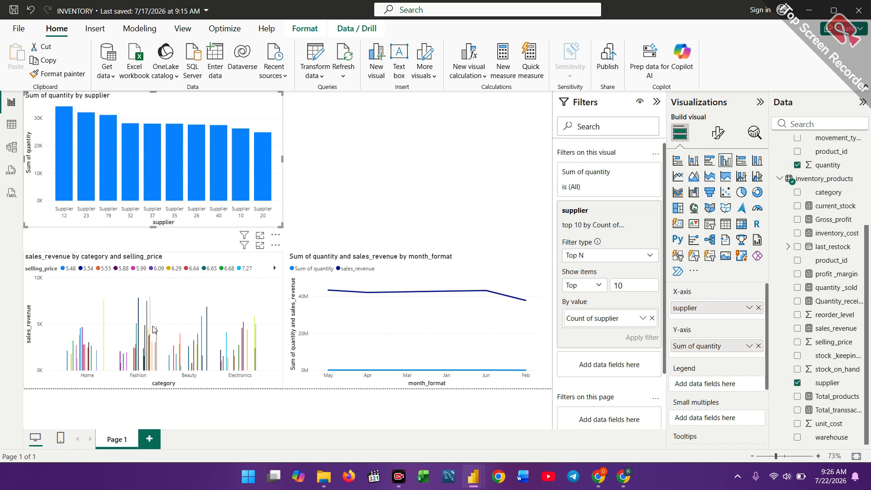
Step: Shrink the supplier quantity chart from its upper edge, leaving free space above it on the page
left_click(350, 194)
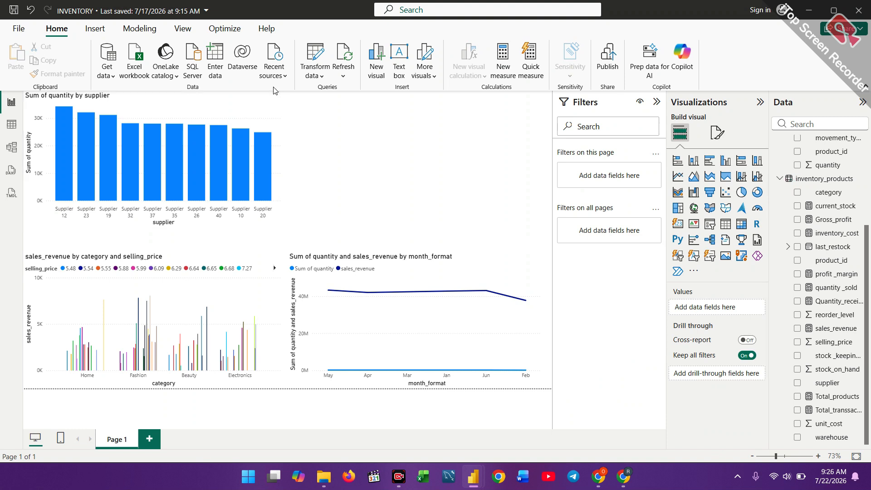
left_click(252, 111)
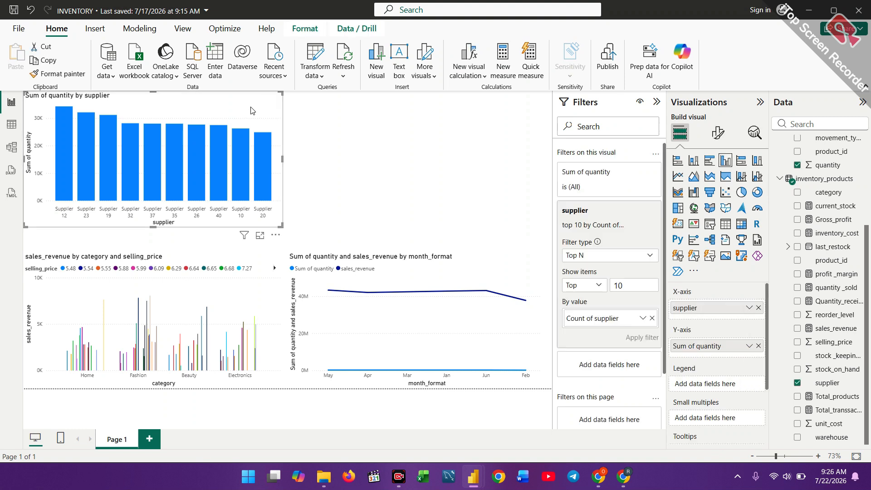
left_click_drag(281, 94, 276, 135)
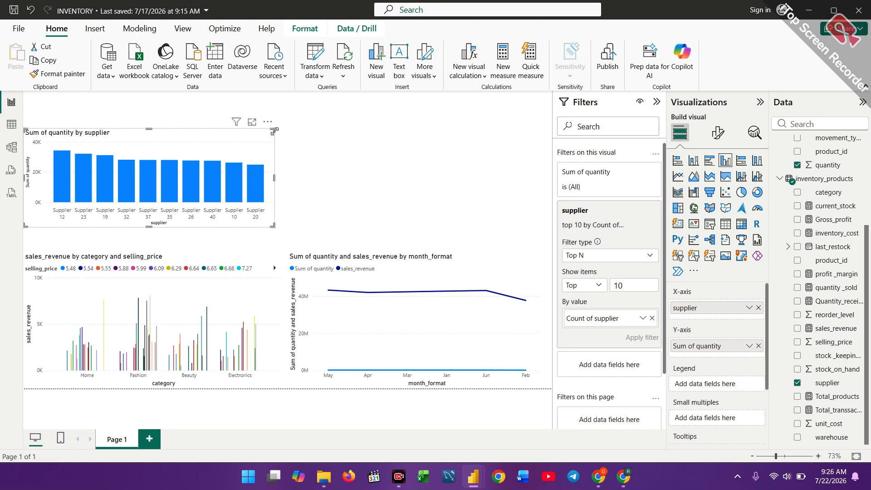
left_click(369, 164)
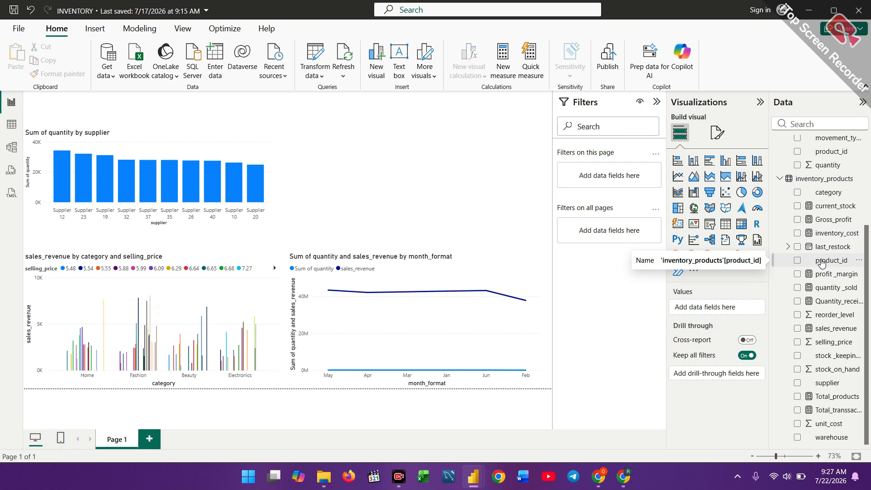
scroll(822, 263, "up", 3)
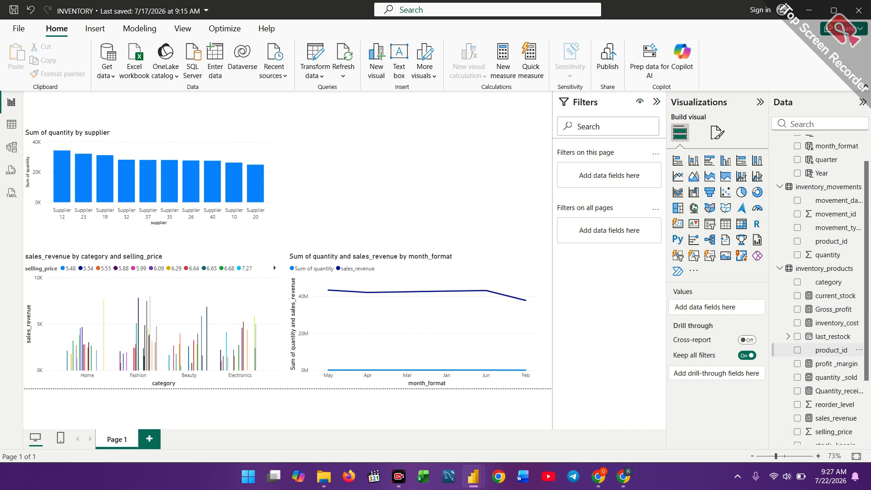
scroll(817, 290, "up", 1)
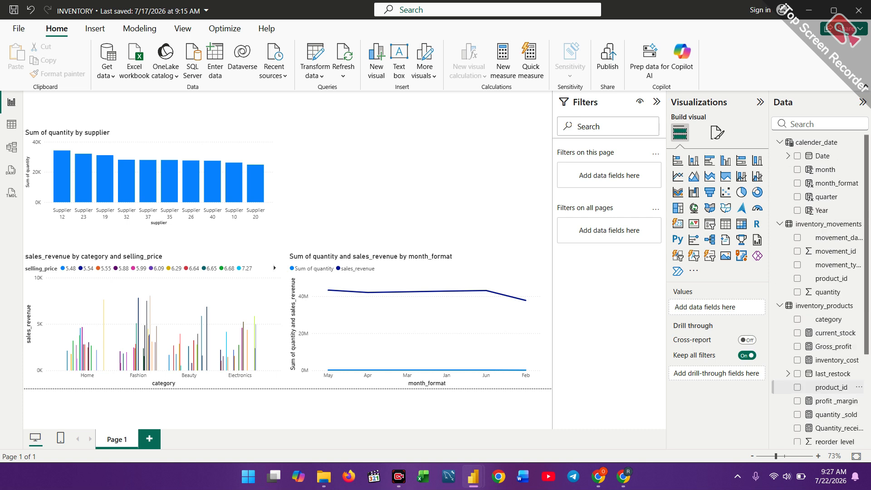
scroll(822, 387, "down", 1)
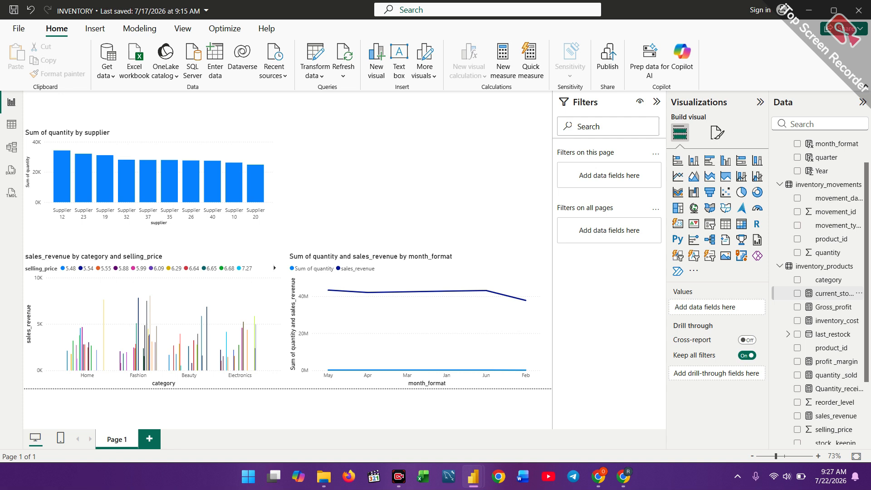
scroll(821, 291, "down", 1)
scroll(818, 287, "down", 1)
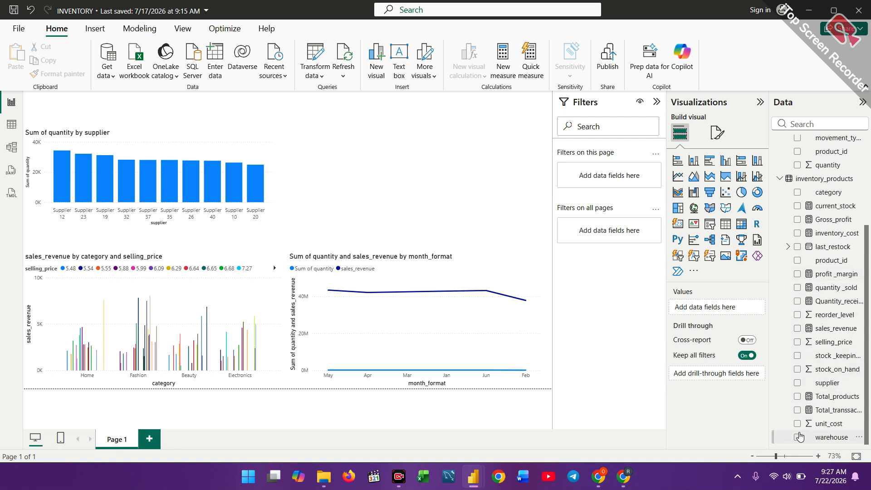
left_click(798, 356)
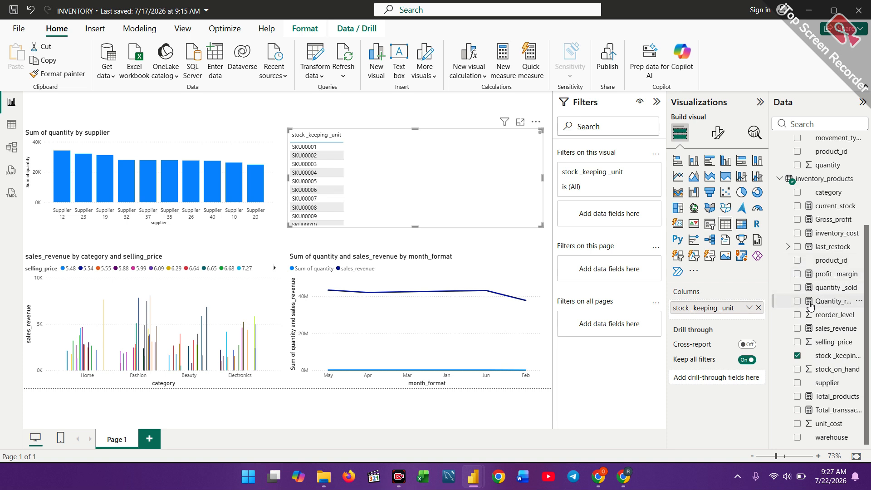
scroll(810, 303, "up", 1)
scroll(817, 291, "up", 3)
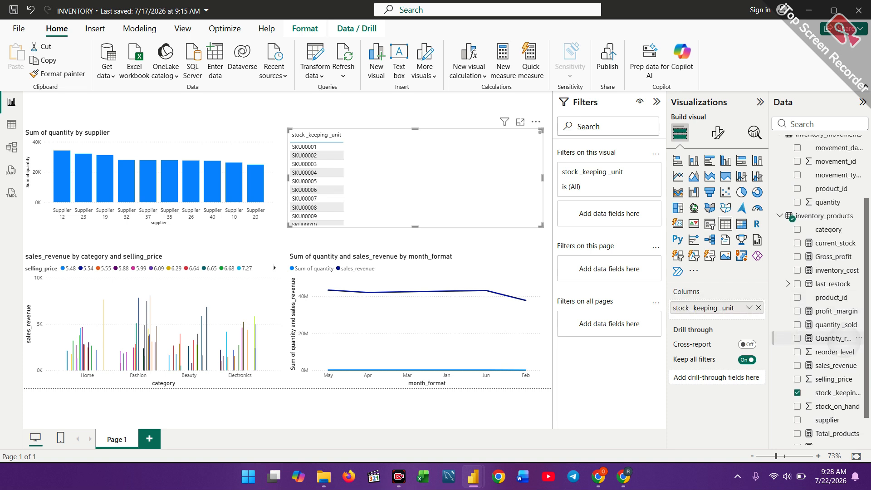
scroll(816, 386, "up", 2)
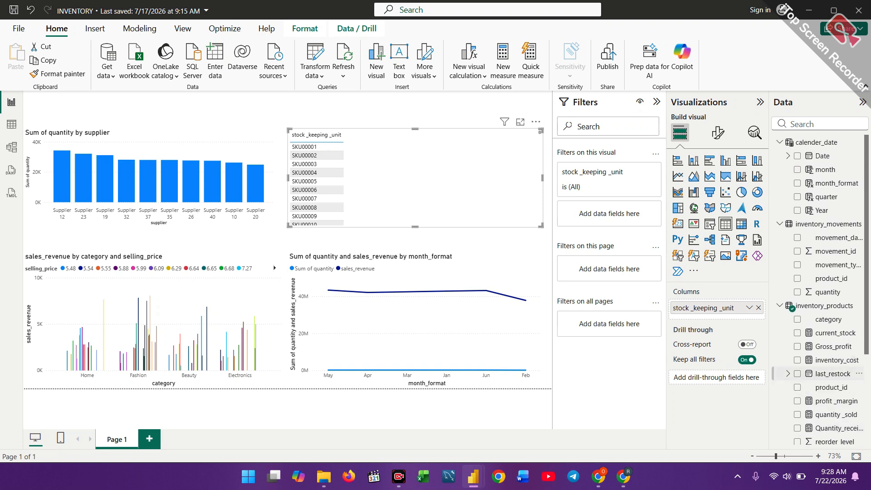
scroll(825, 387, "down", 5)
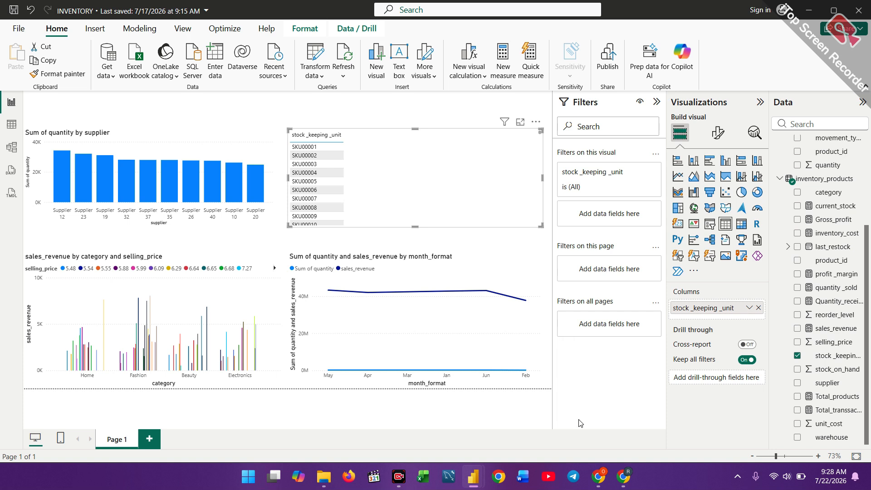
mouse_move(535, 326)
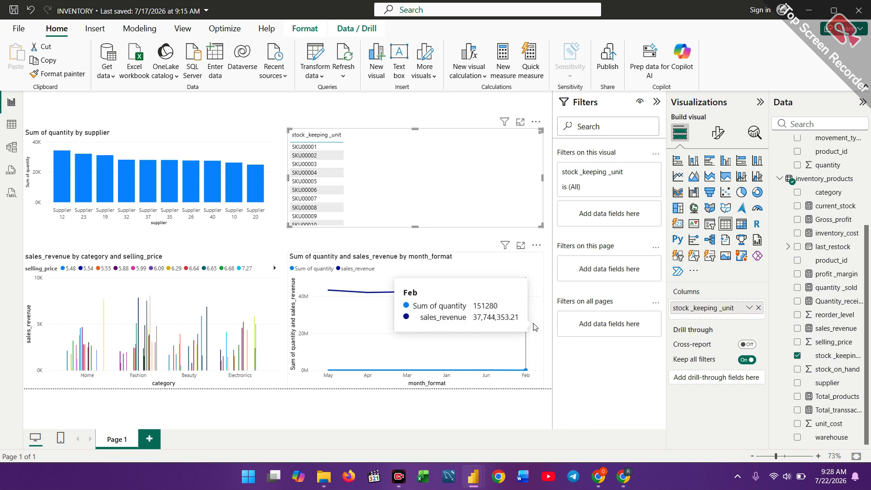
key("Delete")
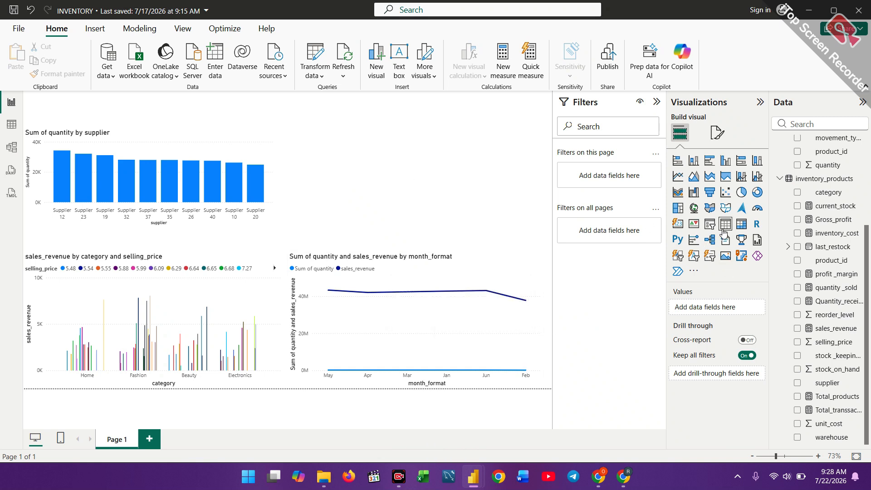
Step: Insert a matrix beside the supplier chart with product_id as rows and stock_on_hand as values
left_click(742, 225)
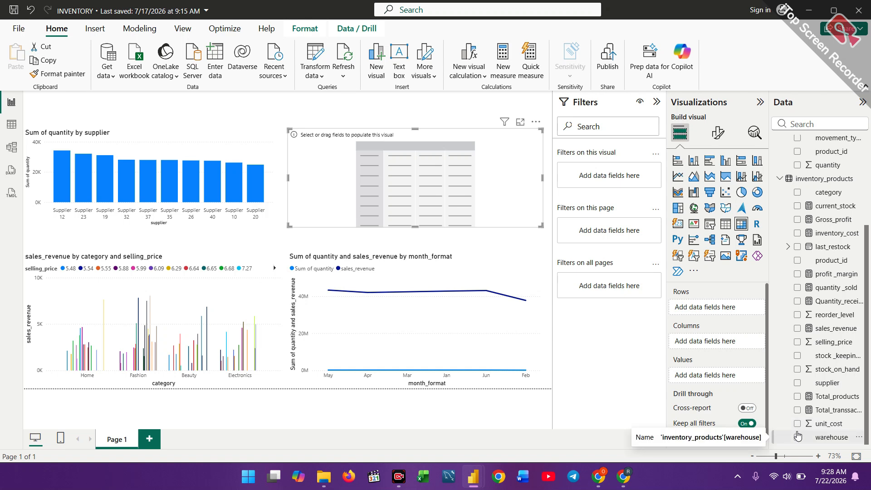
left_click(797, 370)
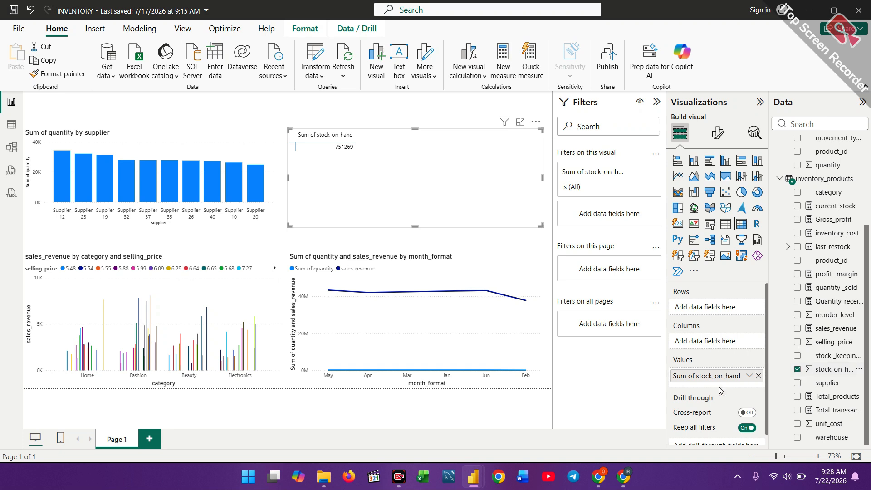
mouse_move(719, 380)
left_mouse_down()
mouse_move(719, 351)
mouse_move(722, 380)
left_mouse_up()
mouse_move(236, 181)
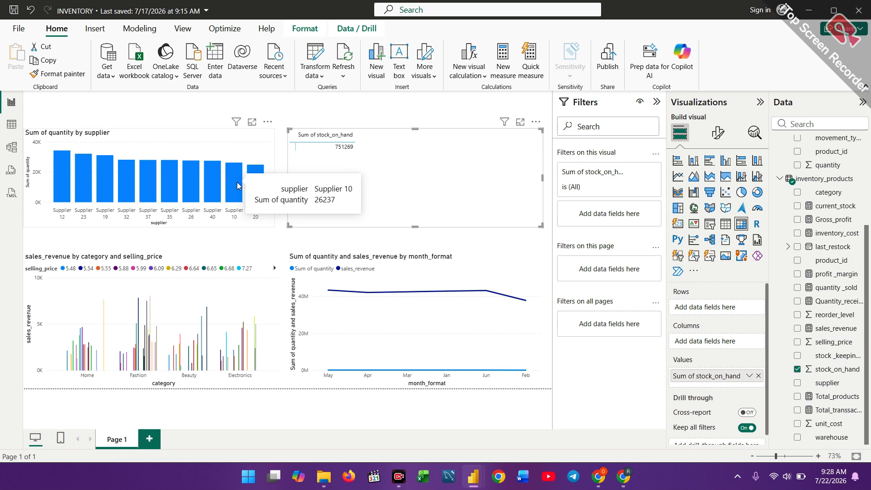
mouse_move(494, 303)
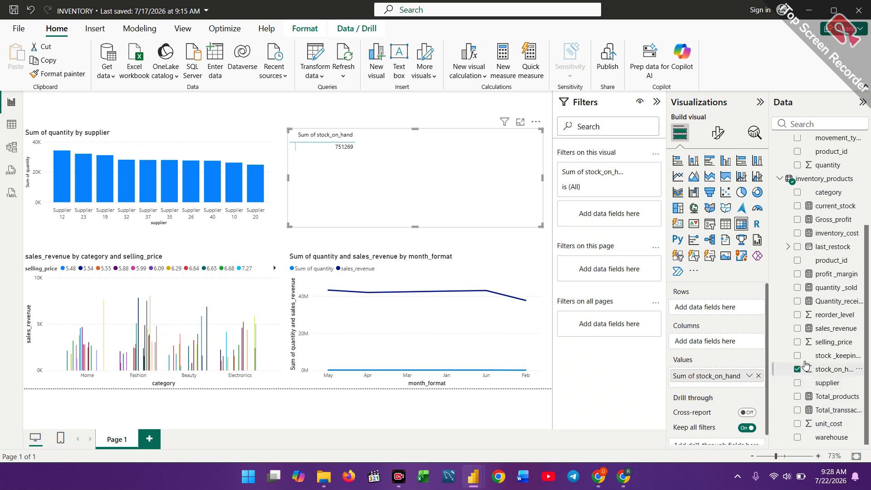
left_click(798, 314)
left_click(799, 316)
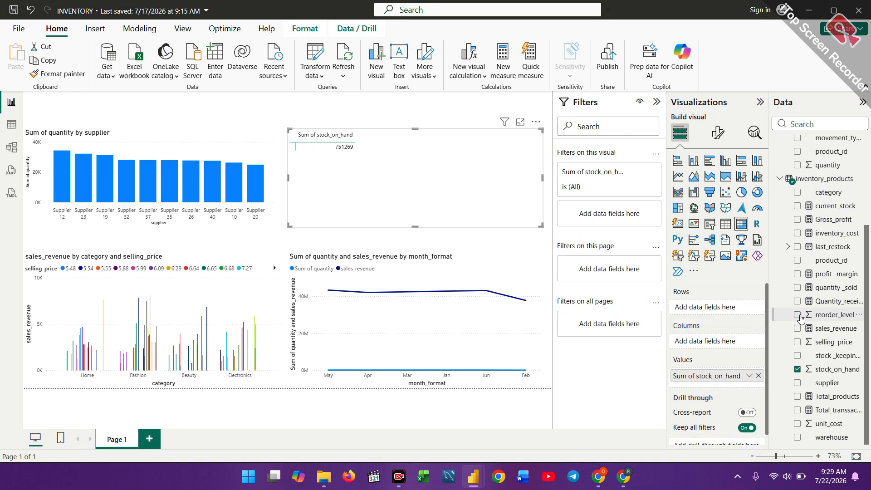
left_click(797, 263)
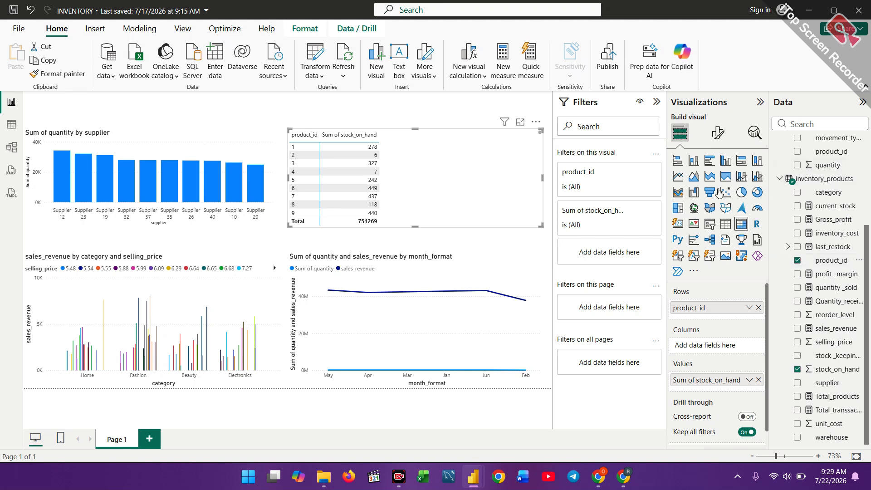
Step: Convert the stock_on_hand matrix to a line and clustered column chart and replace product_id with category on the X-axis
left_click(756, 180)
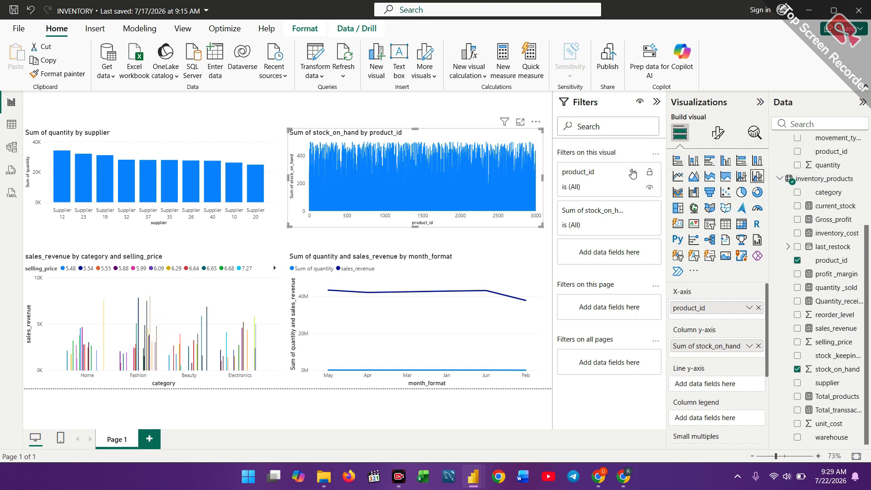
left_click(633, 172)
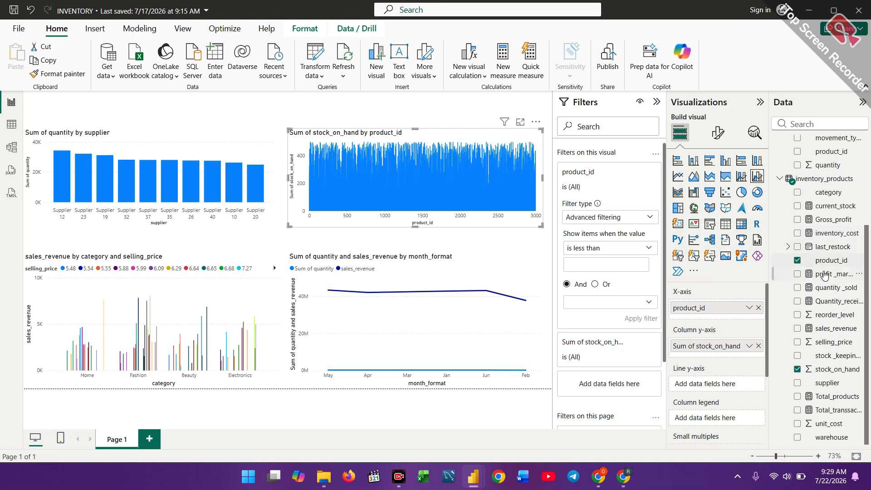
left_click(797, 260)
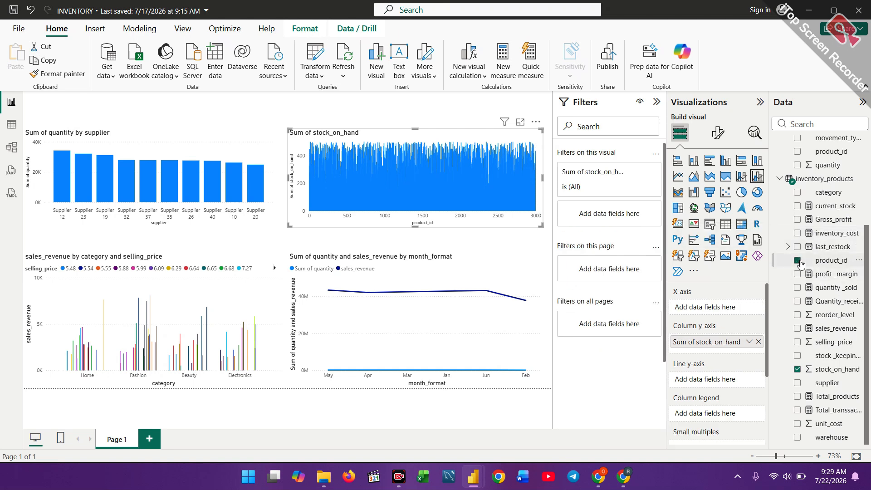
left_click(797, 193)
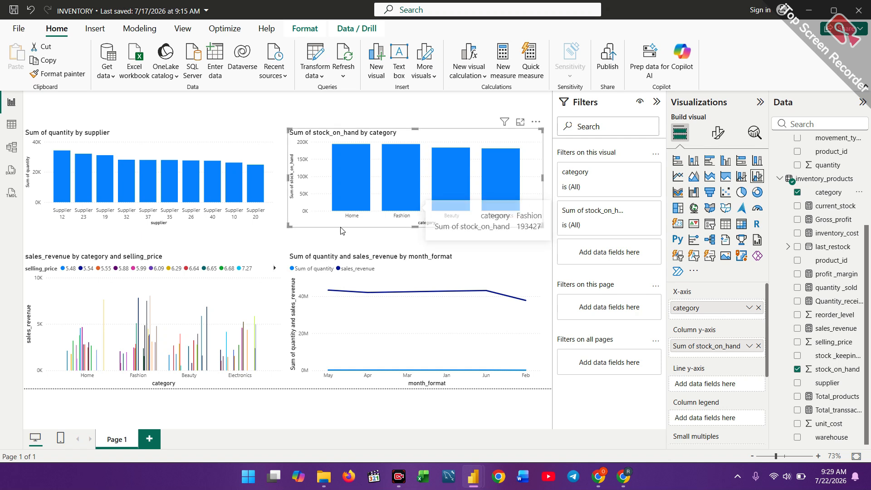
mouse_move(346, 156)
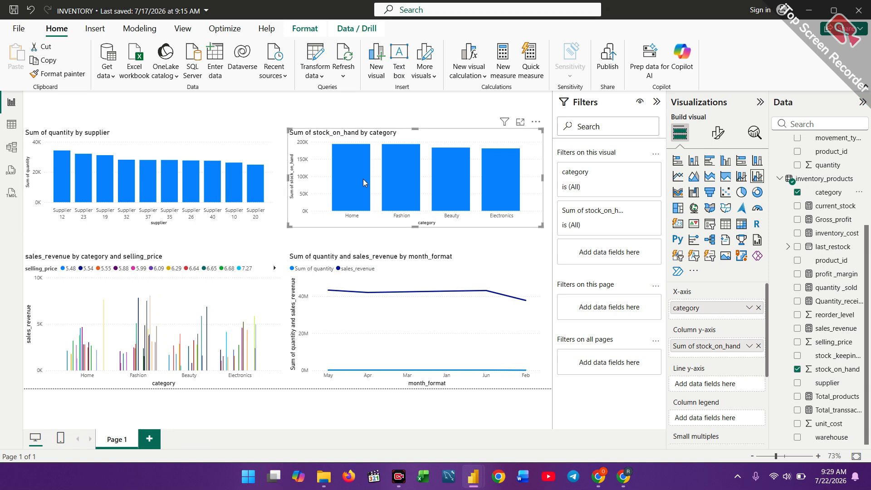
mouse_move(413, 185)
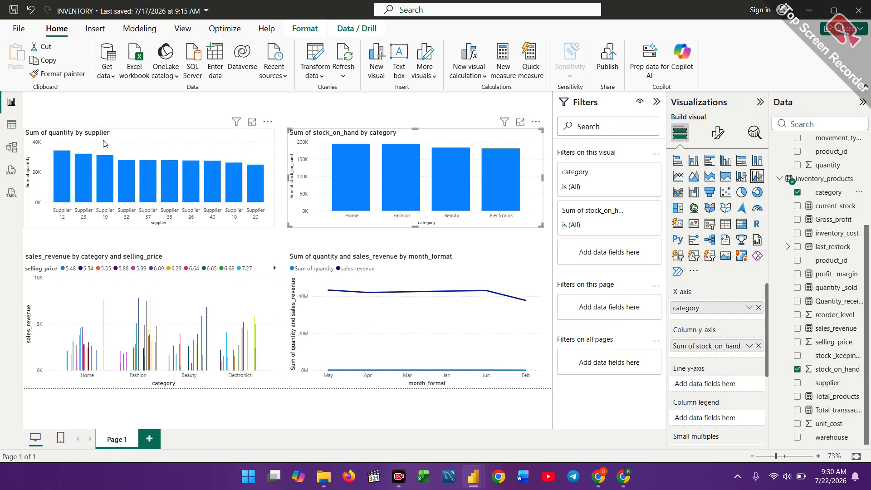
mouse_move(144, 203)
Step: Insert a text box on the page containing the title INVENTORY_ANALYSIS
left_click(48, 103)
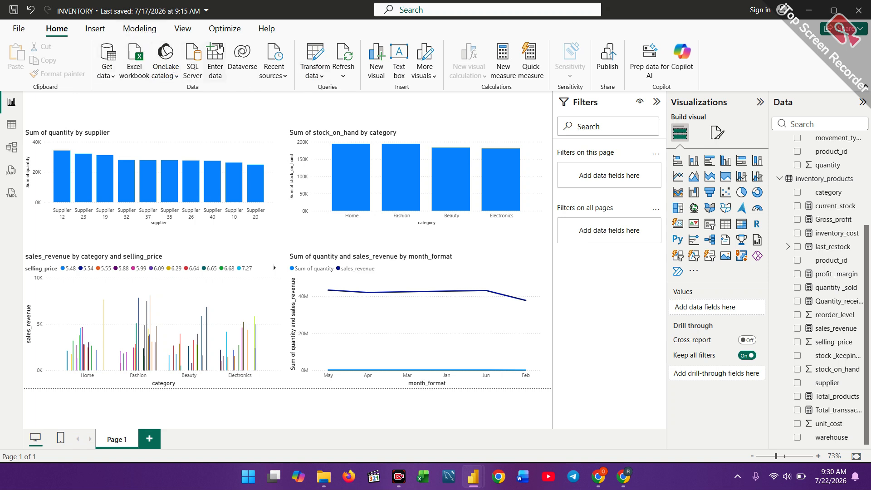
left_click(400, 54)
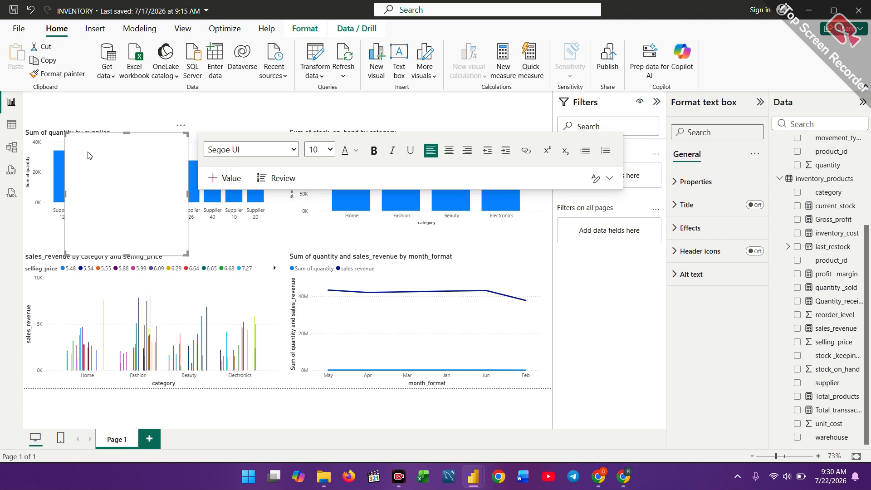
type("in")
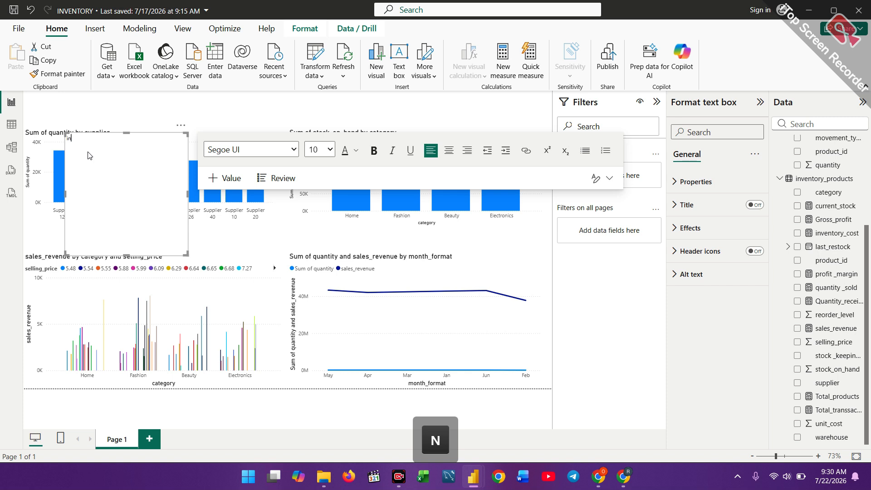
key("BackSpace")
key("Caps_Lock")
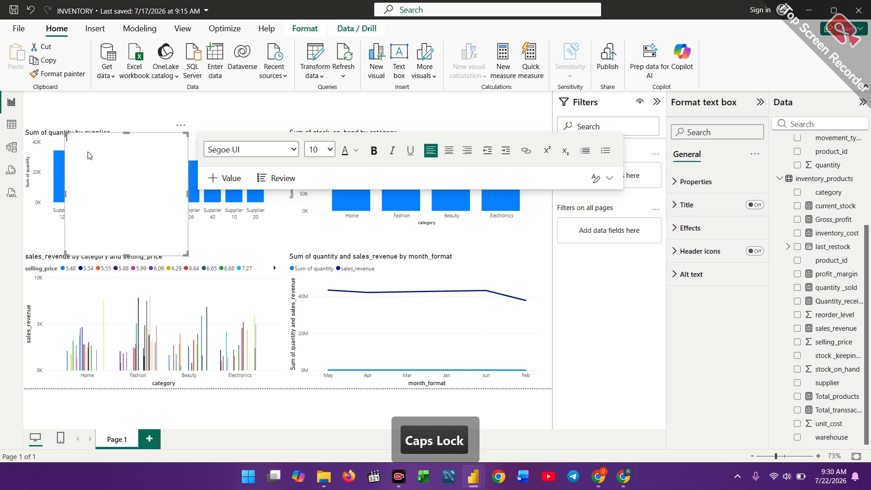
type("IN")
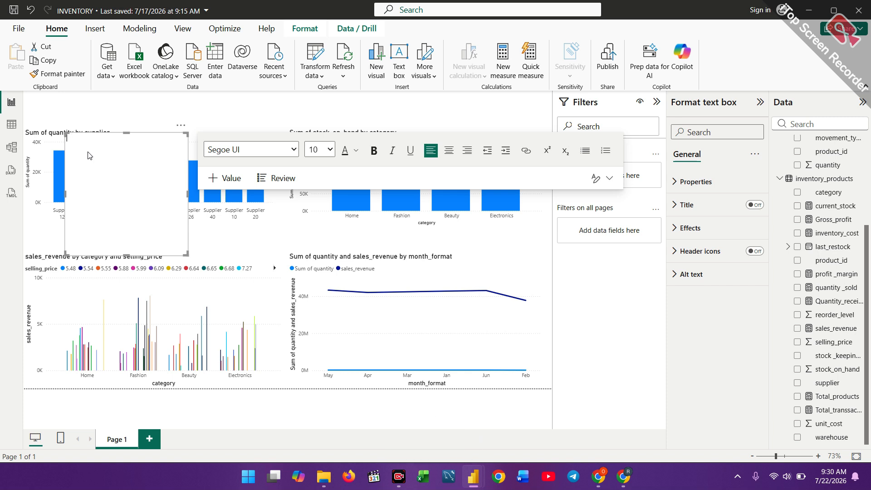
type("VEN")
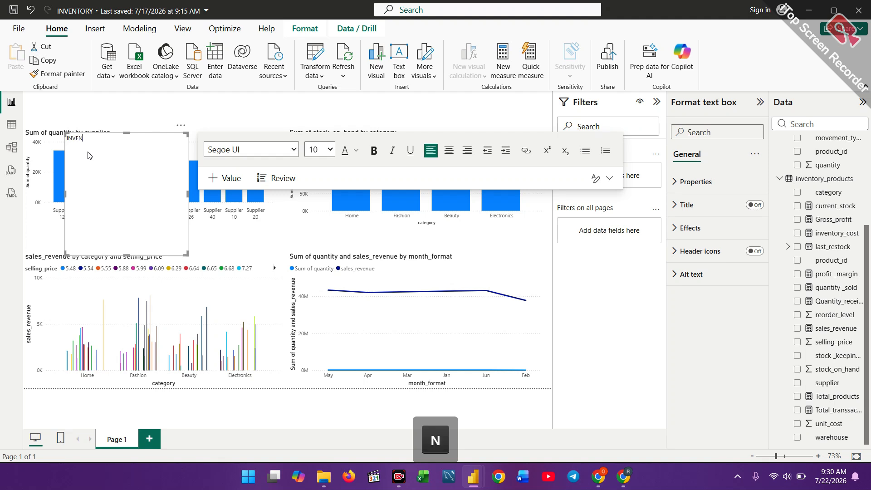
type("TORY_A")
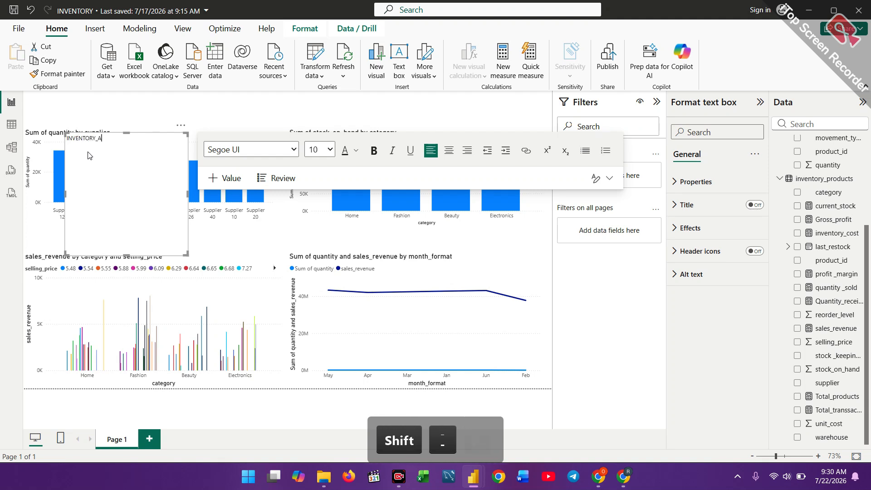
type("NALYSIS")
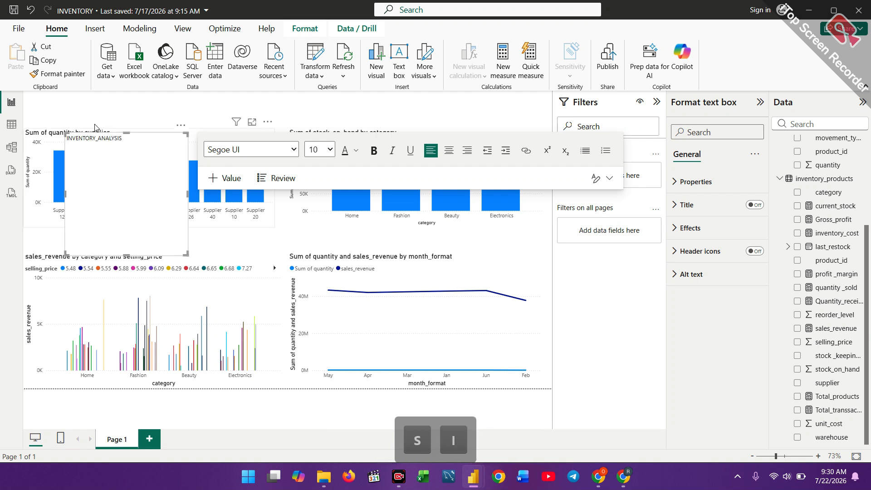
Step: Set the font size of the INVENTORY_ANALYSIS title to 20
left_click_drag(130, 140, 64, 135)
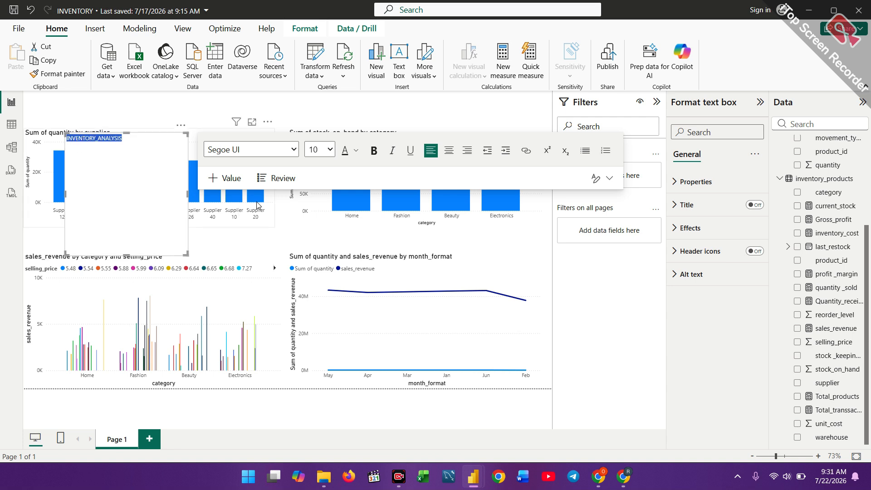
left_click(328, 151)
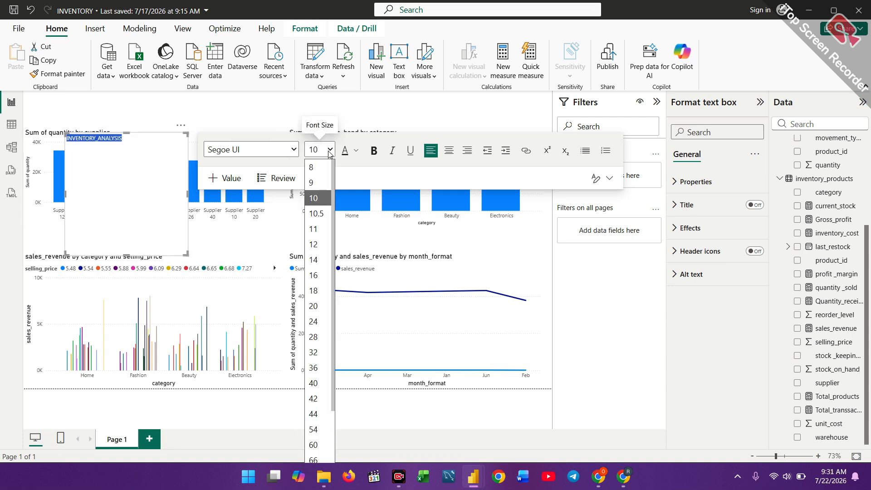
left_click(320, 311)
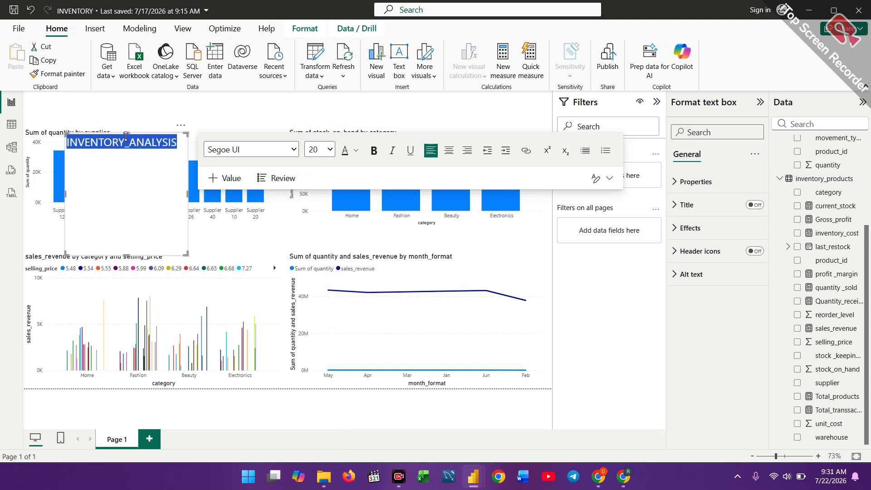
Step: Resize the title text box so it fits on one line in the free space above the supplier quantity chart
left_click_drag(126, 135, 127, 93)
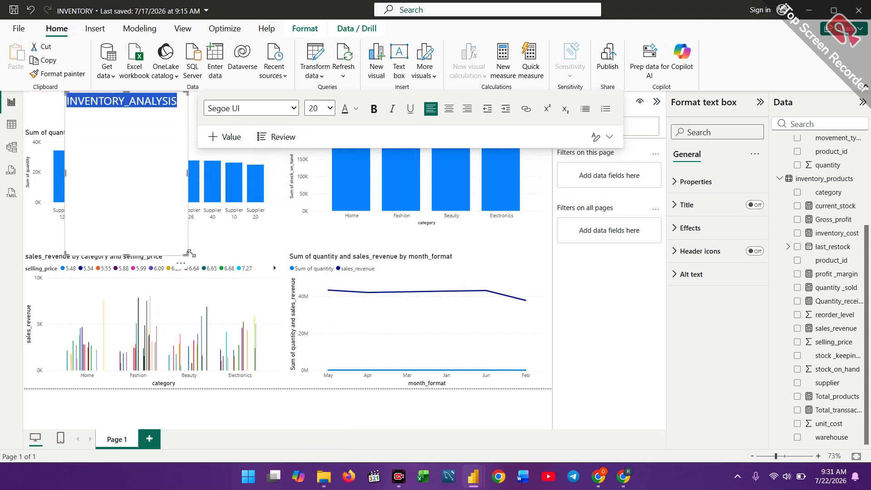
left_click_drag(184, 252, 161, 121)
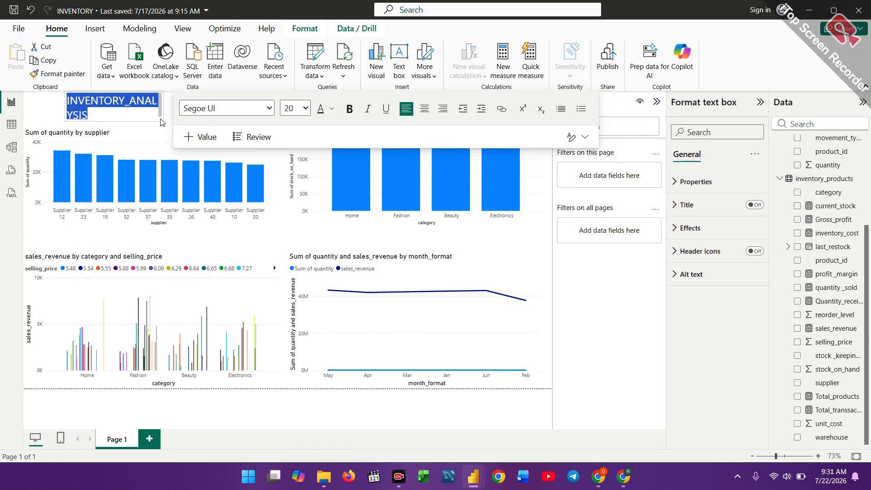
left_click(64, 108)
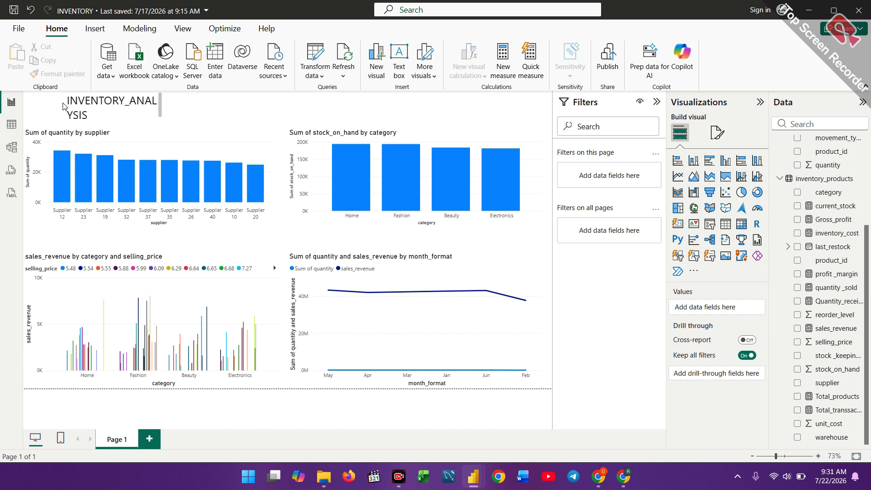
left_click(101, 110)
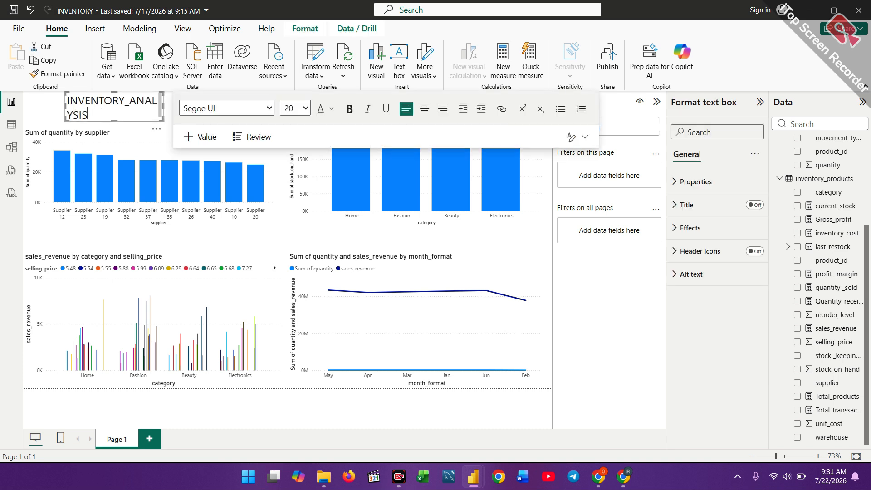
left_click_drag(64, 110, 32, 107)
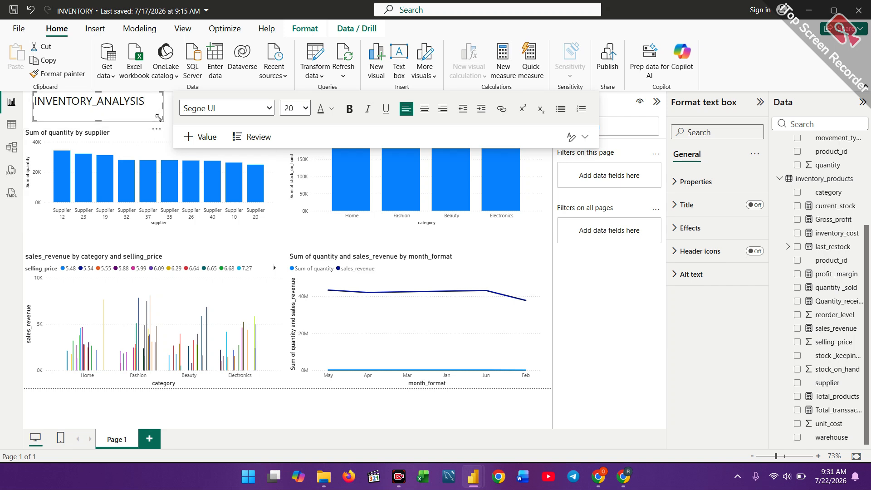
left_click_drag(159, 118, 155, 112)
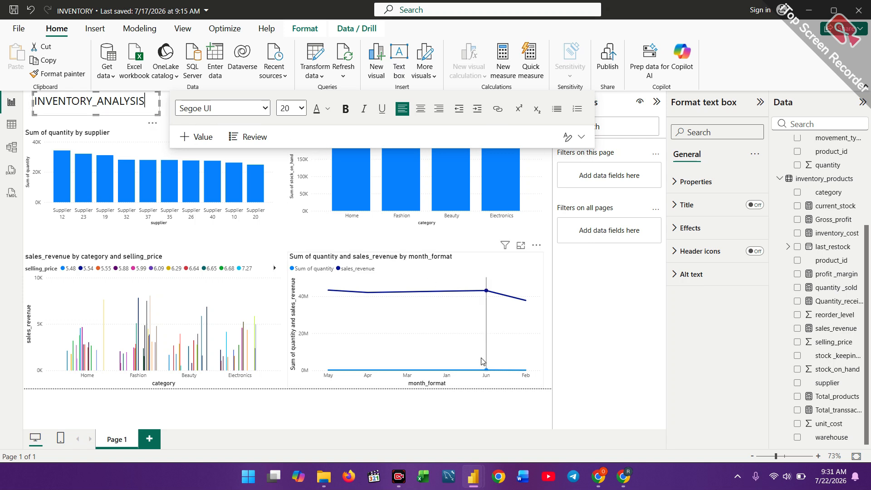
left_click(583, 376)
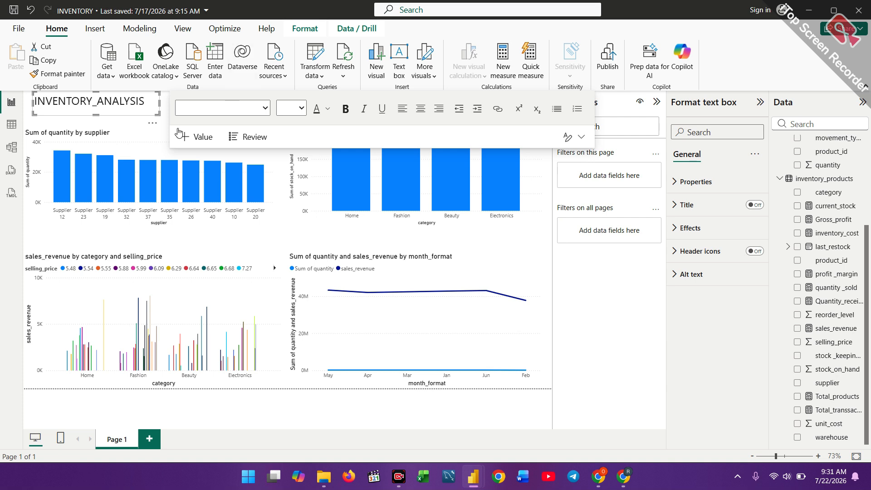
left_click(148, 144)
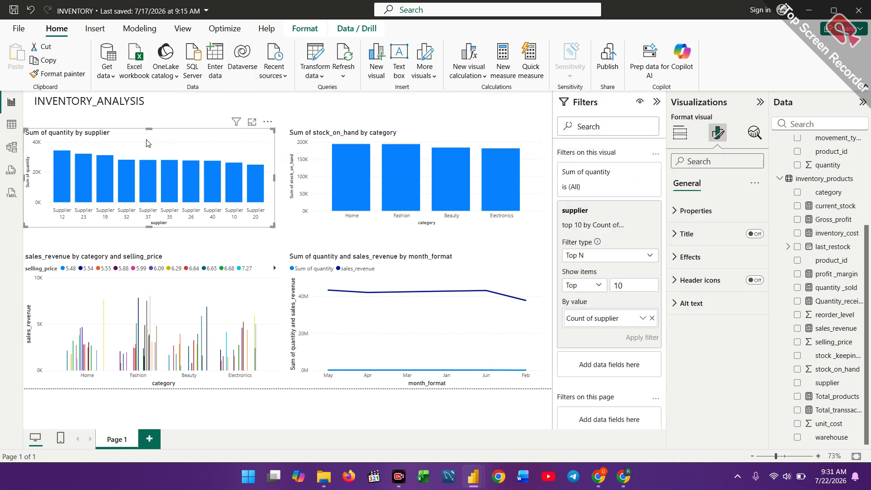
left_click(170, 116)
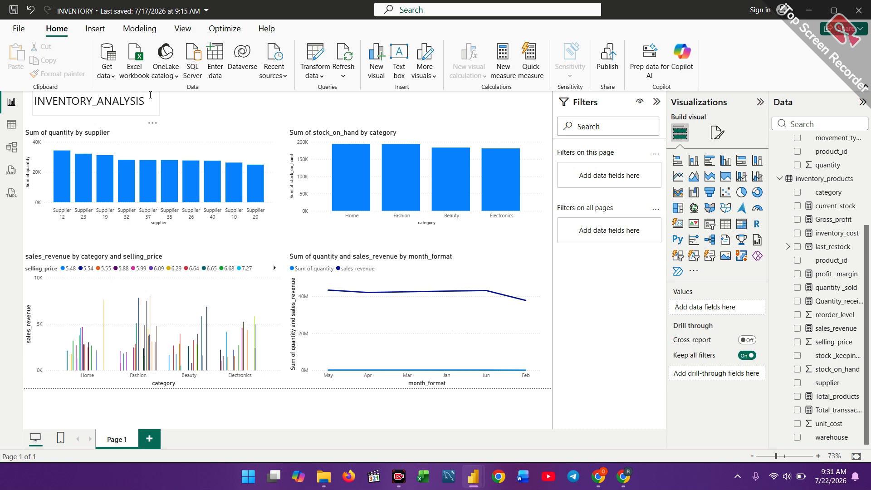
Step: Make the INVENTORY_ANALYSIS title bold
left_click_drag(145, 101, 35, 109)
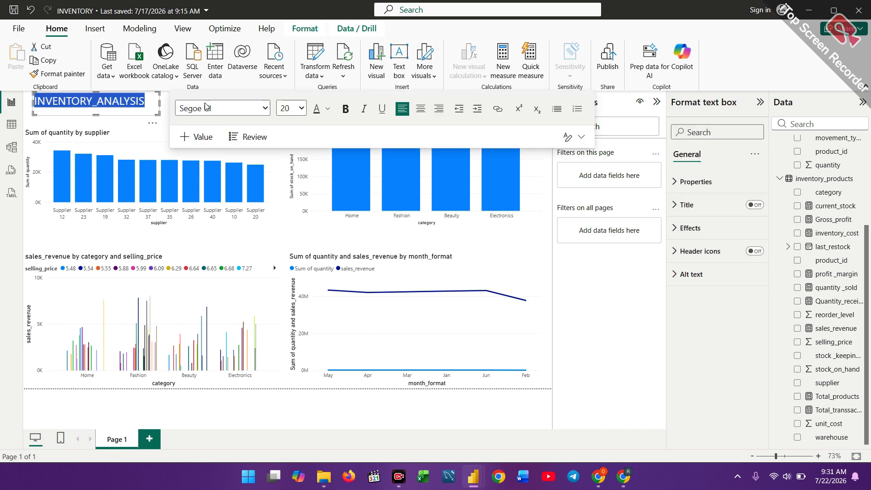
left_click(349, 116)
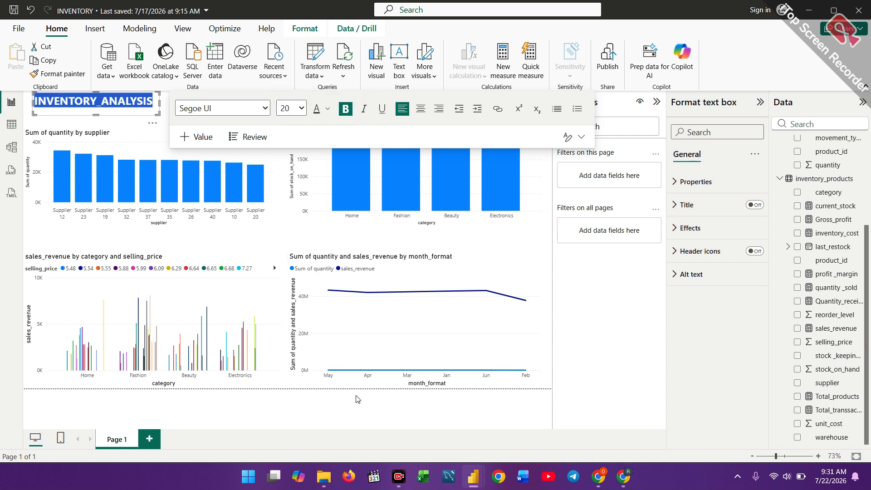
left_click(356, 413)
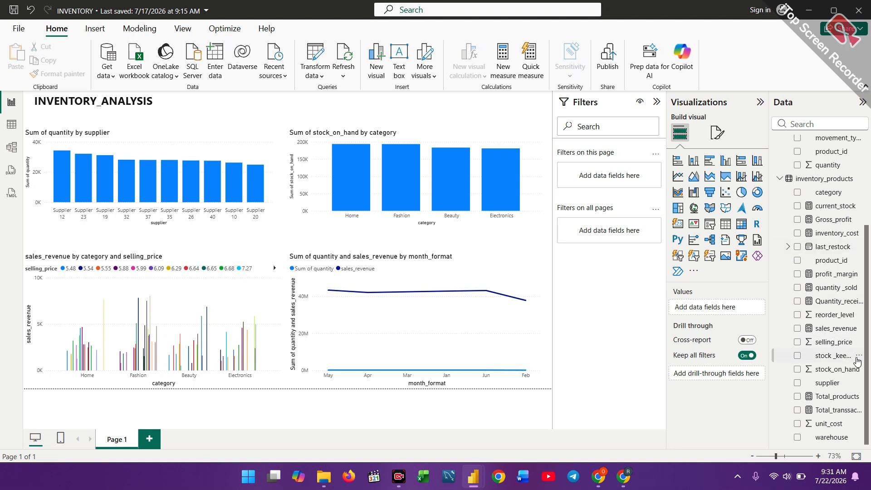
Step: Insert a card visual showing inventory_cost, Gross_profit, current_stock, Total_products and sales_revenue
left_click(677, 224)
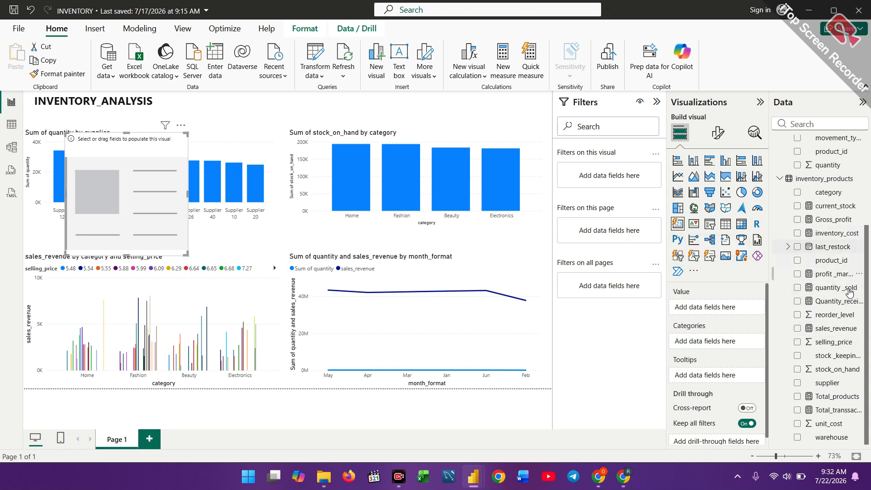
left_click(798, 233)
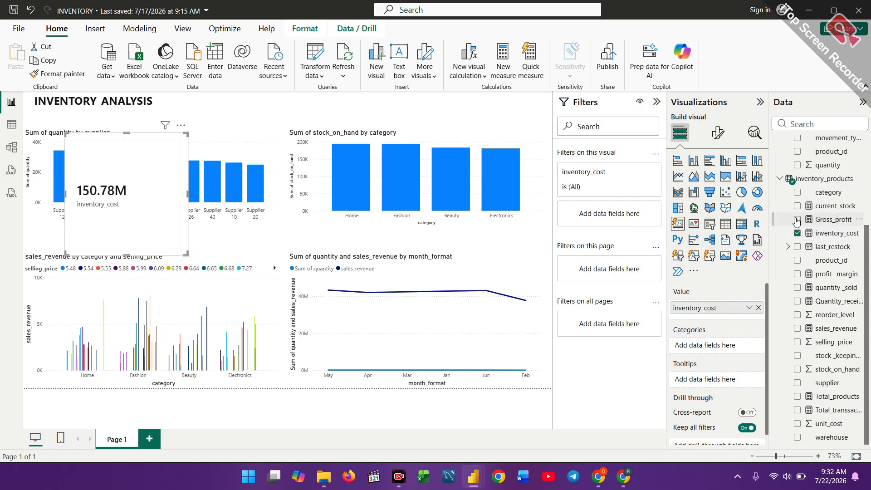
left_click(797, 220)
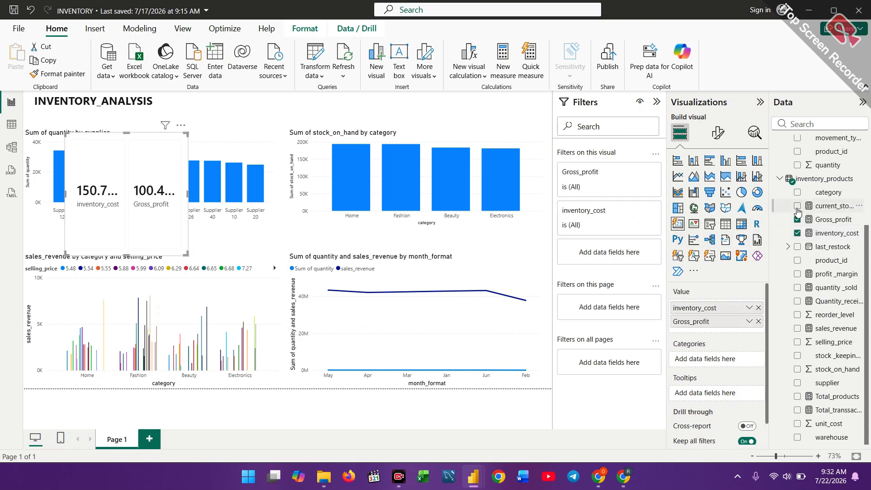
left_click(798, 207)
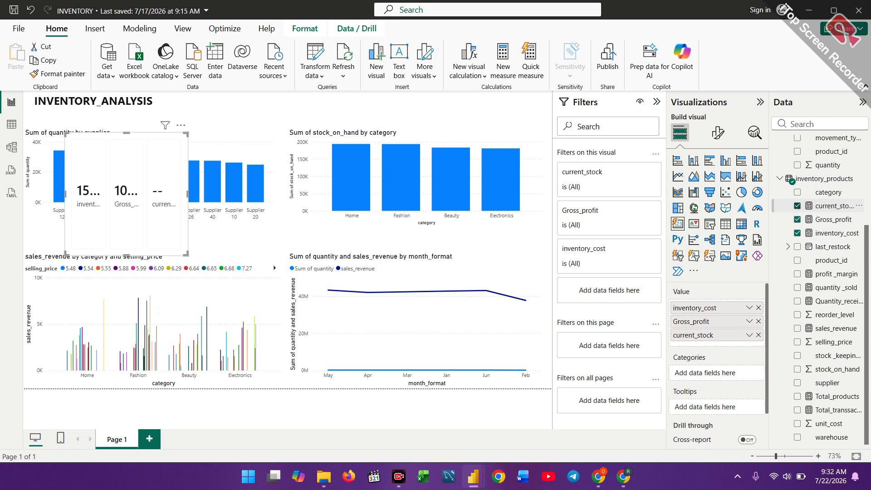
left_click(797, 397)
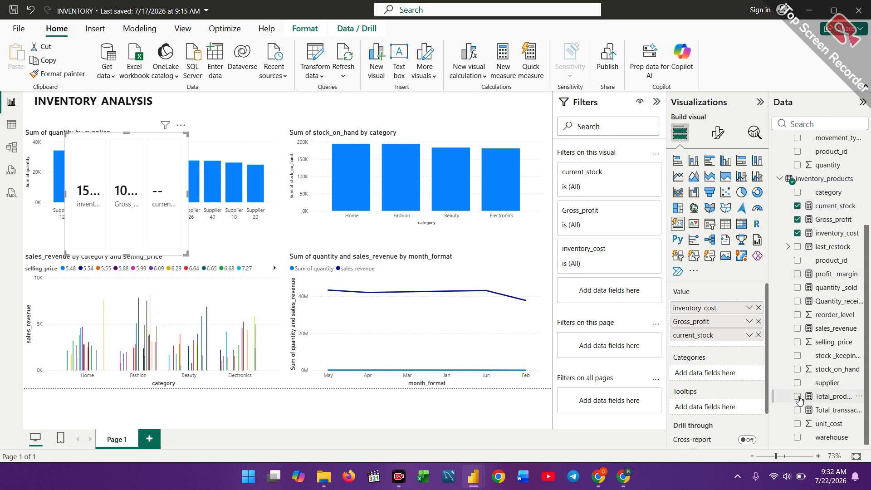
left_click(798, 329)
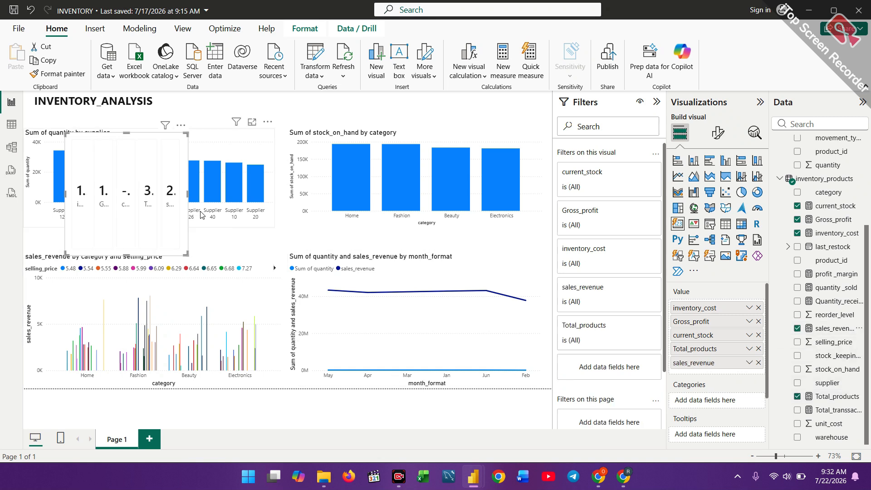
Step: Remove current_stock from the card and reshape it into a wide, low strip beside the title above the charts
left_click_drag(187, 194, 491, 184)
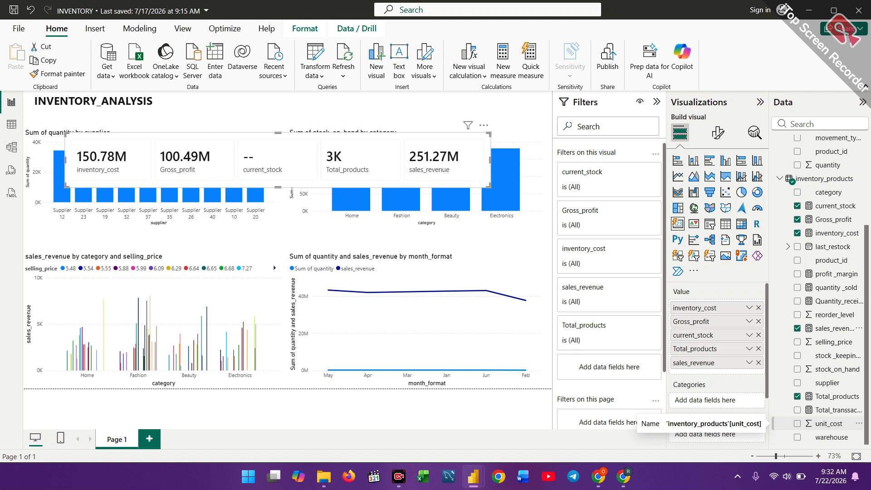
left_click(797, 205)
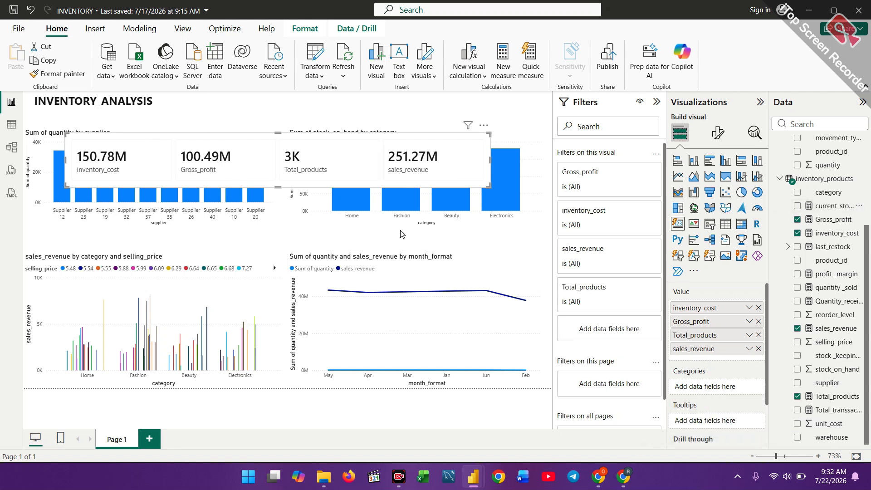
left_click_drag(329, 155, 461, 146)
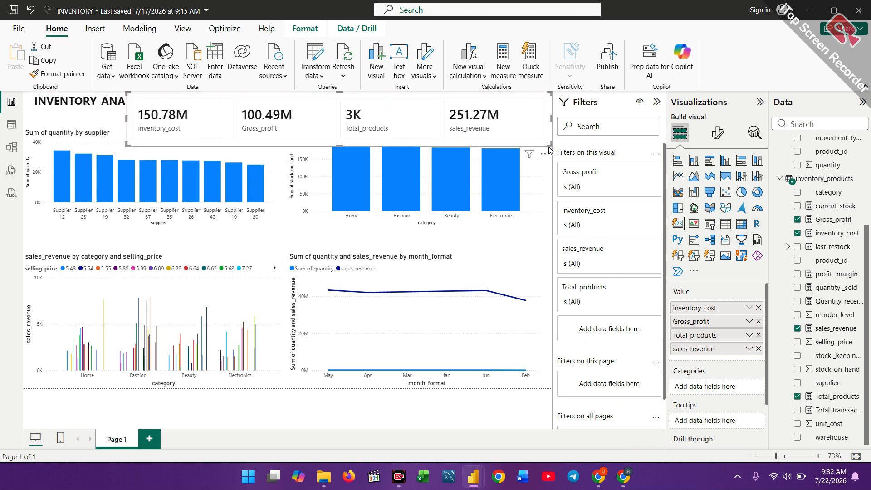
left_click_drag(548, 143, 543, 130)
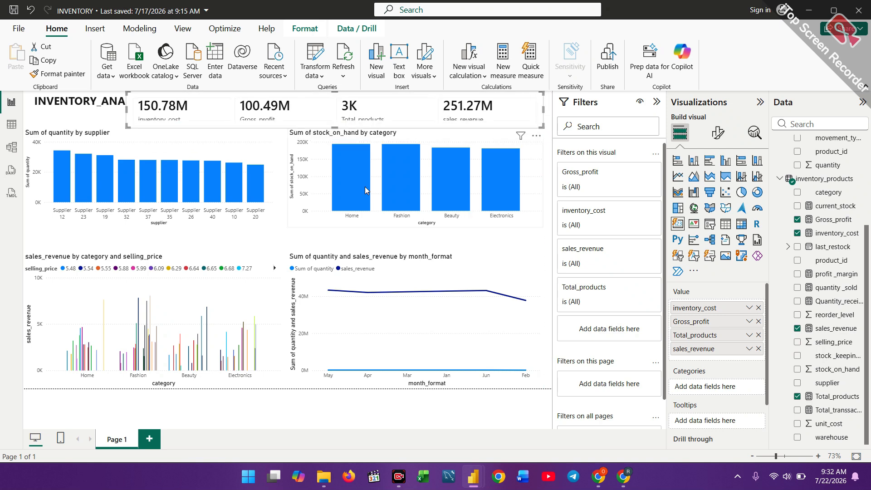
Step: Move the supplier quantity chart and the stock_on_hand by category chart slightly down to free space beneath the card strip
left_click(243, 172)
left_click_drag(270, 221, 271, 233)
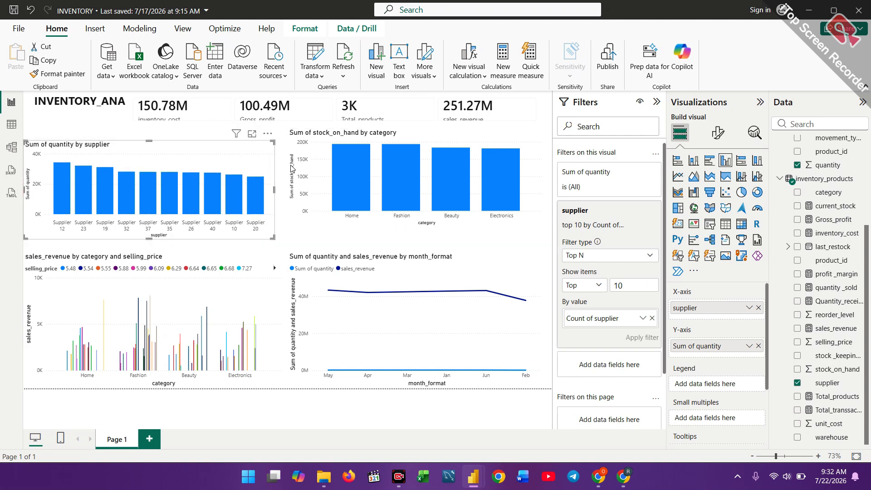
left_click(321, 164)
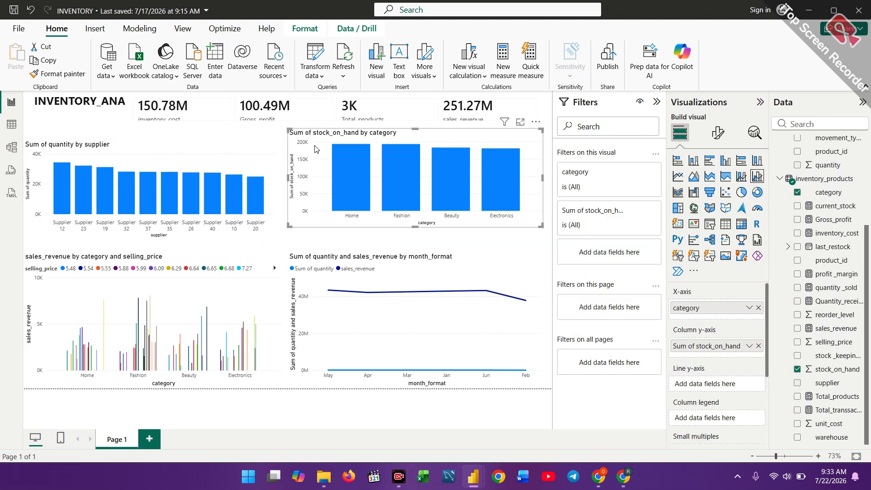
left_click_drag(289, 147, 290, 158)
Step: Make the KPI card taller to fit its labels, then shift and narrow it so it clears the full INVENTORY_ANALYSIS title
left_click(303, 129)
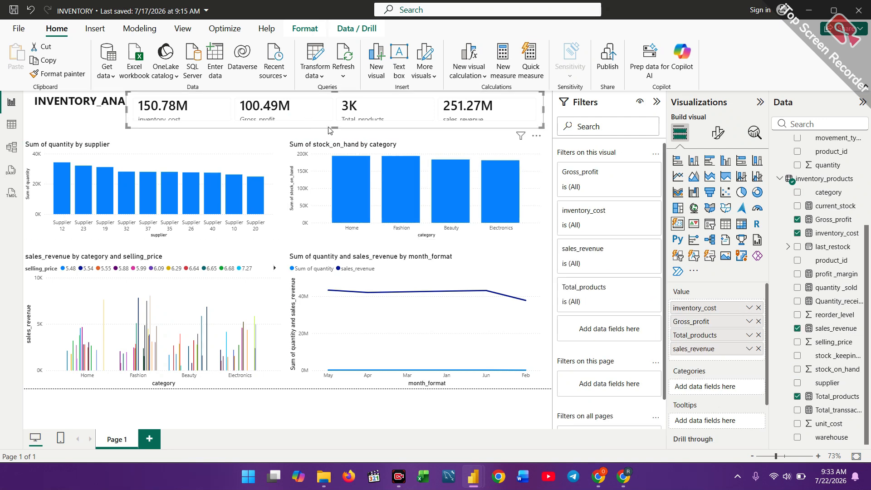
left_click_drag(336, 129, 341, 133)
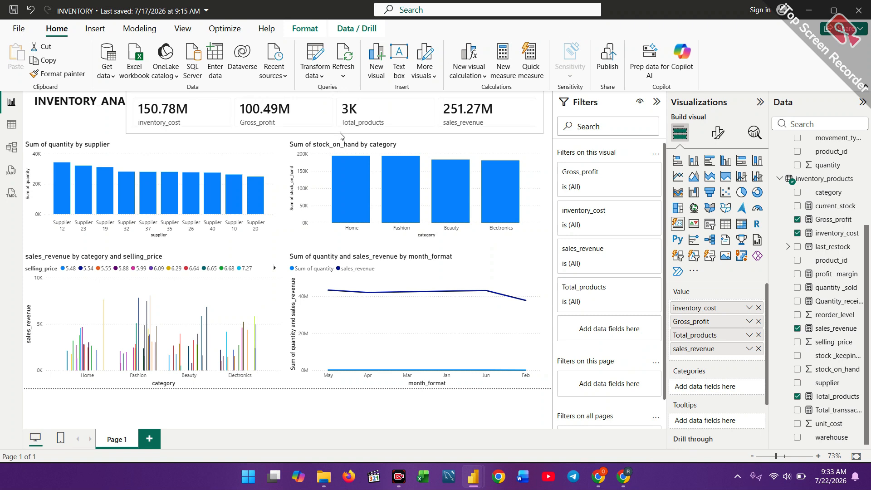
left_click_drag(393, 102, 411, 103)
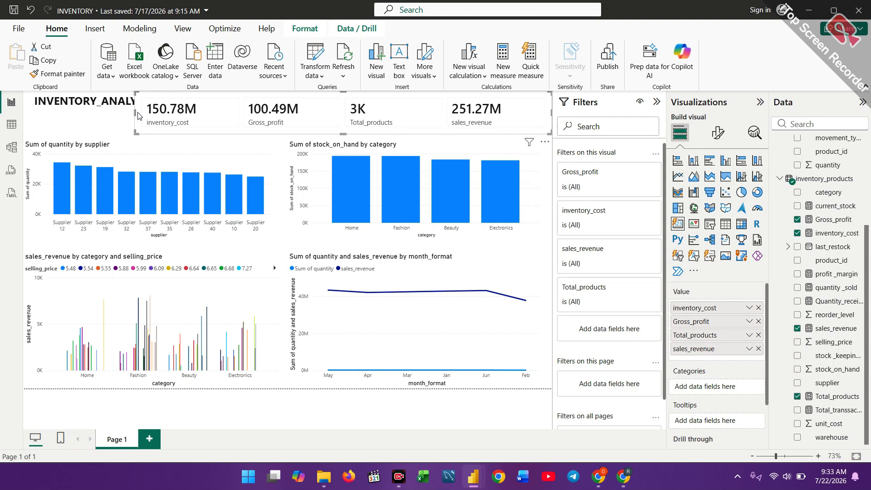
left_click_drag(135, 113, 157, 116)
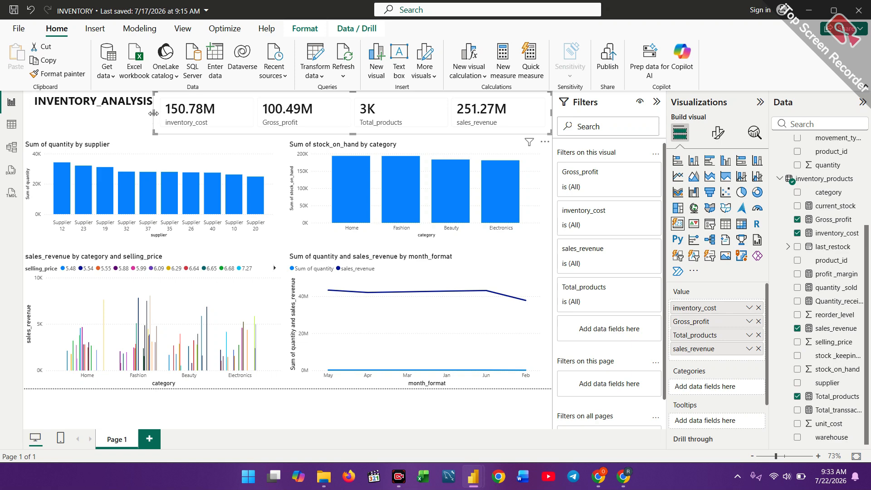
left_click(153, 115)
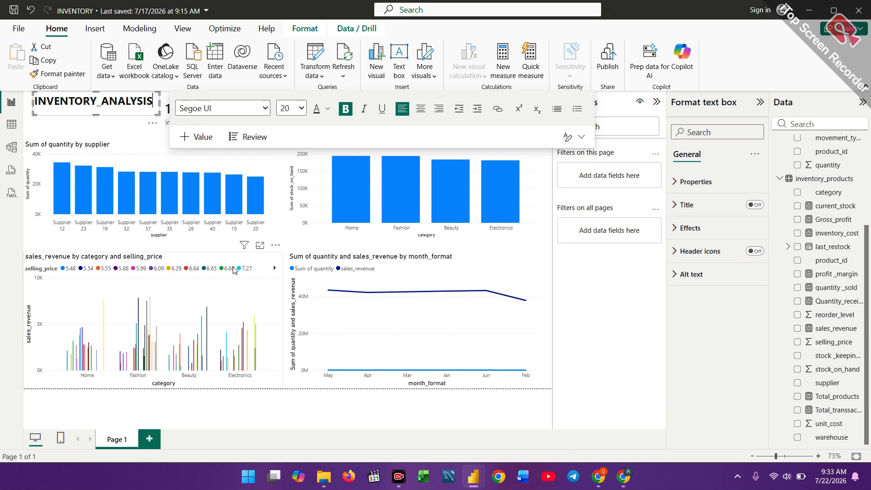
Step: Check the report's cross-filtering by highlighting Electronics in the stock chart, clearing it, and highlighting Supplier 20 and Supplier 12
left_click(266, 268)
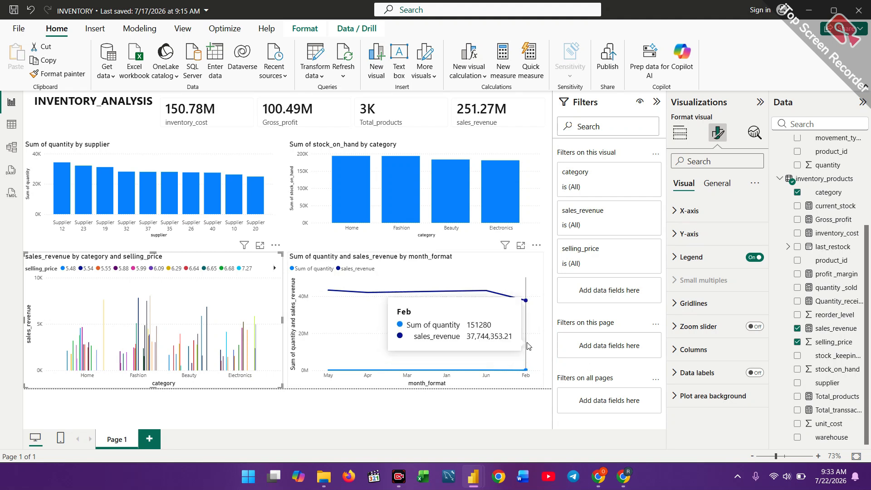
left_click(503, 203)
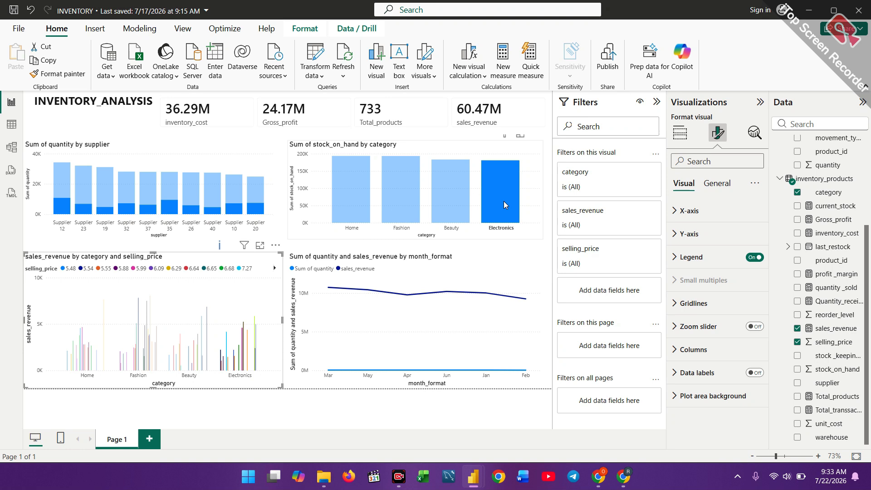
left_click(503, 204)
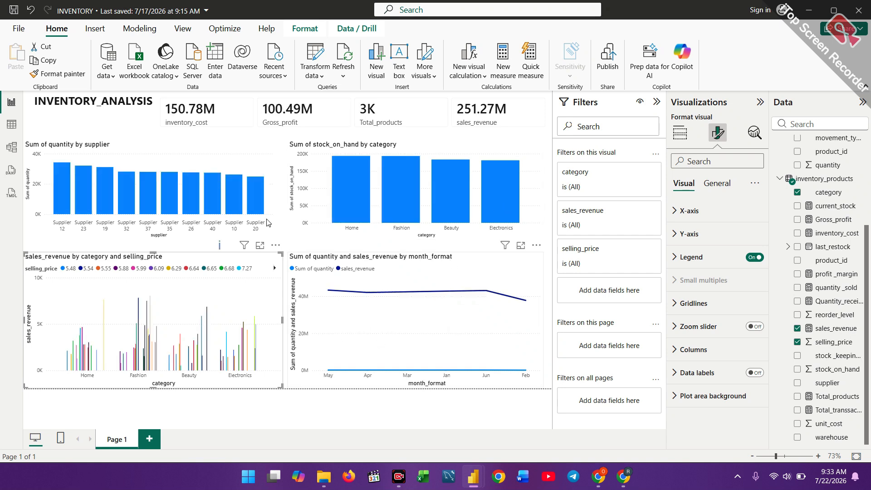
left_click(255, 213)
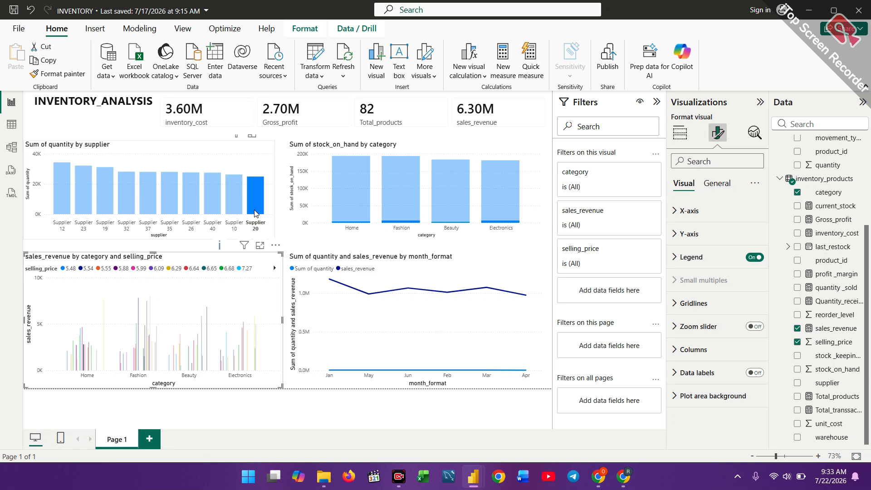
left_click(60, 197)
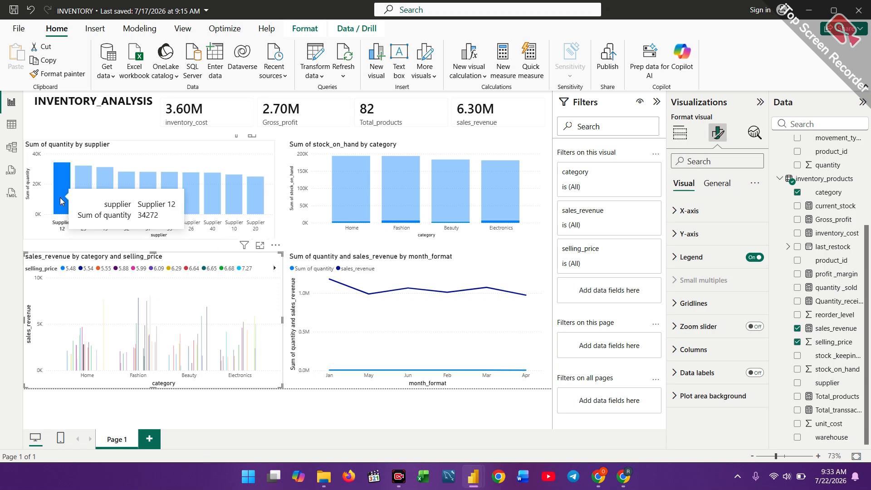